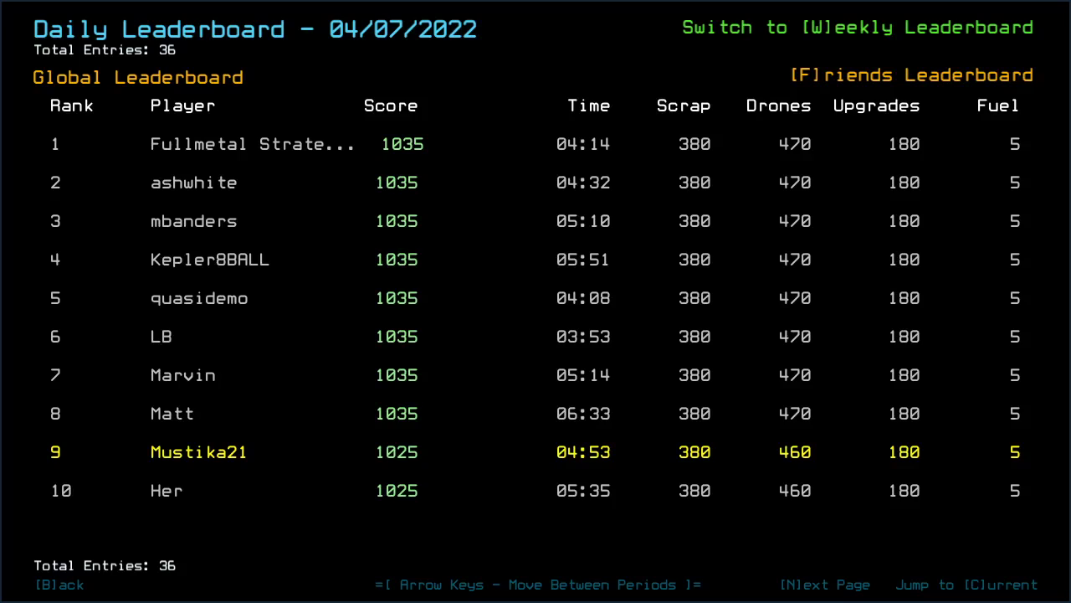
pyautogui.press('n')
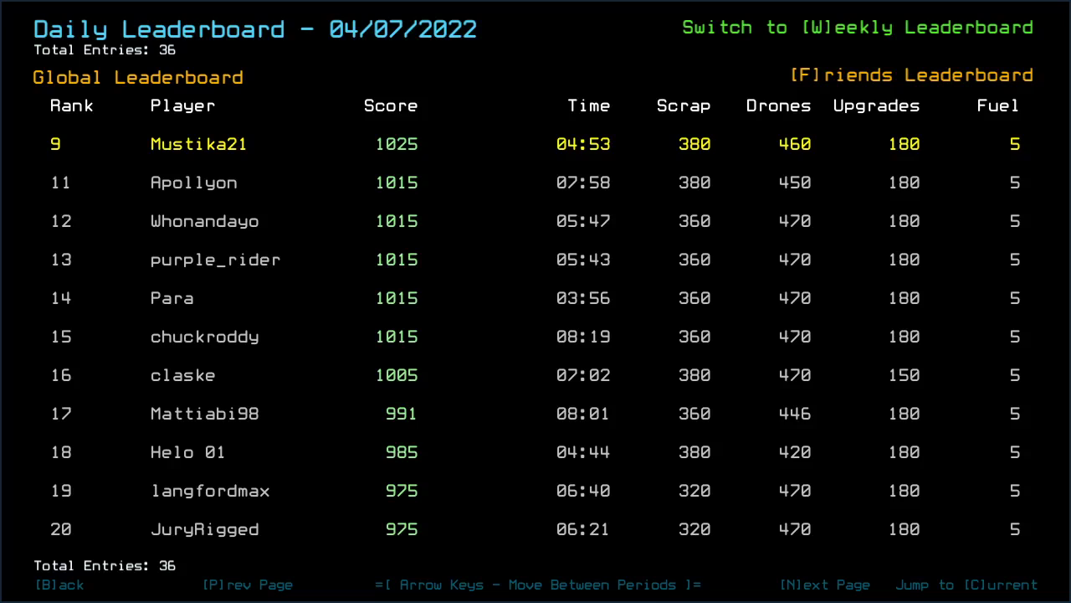
pyautogui.press('p')
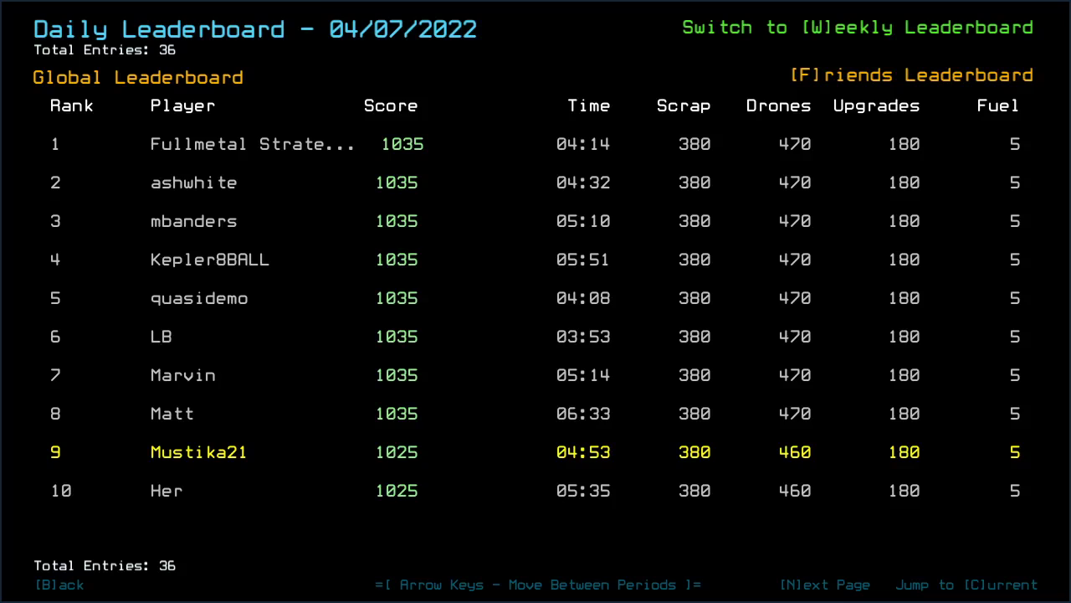
pyautogui.press('f')
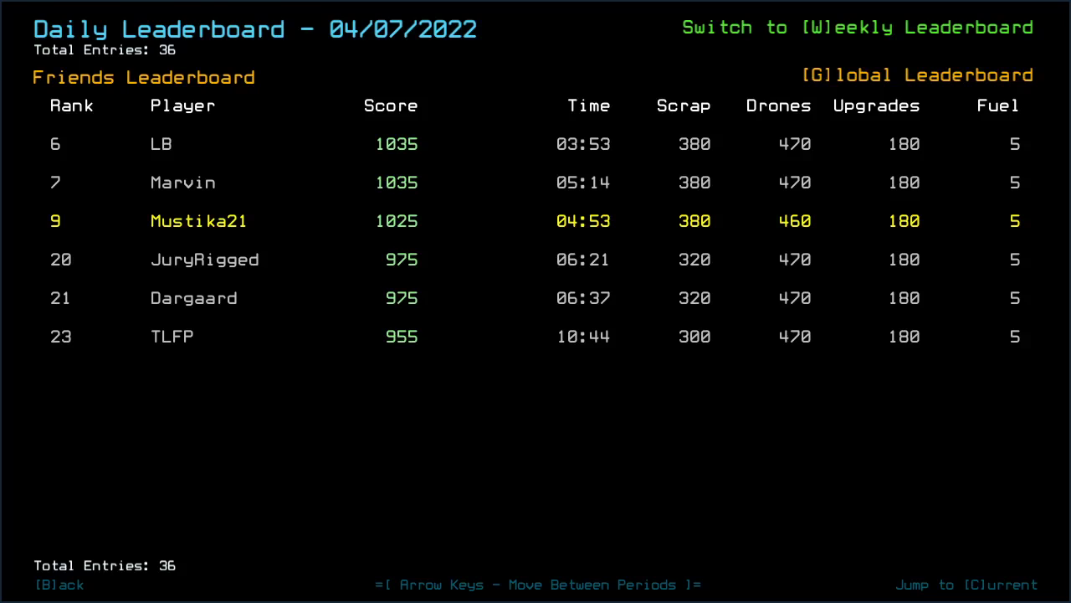
# Step: Back out of the leaderboards to the Challenge Launcher and start the daily challenge
pyautogui.press('b')
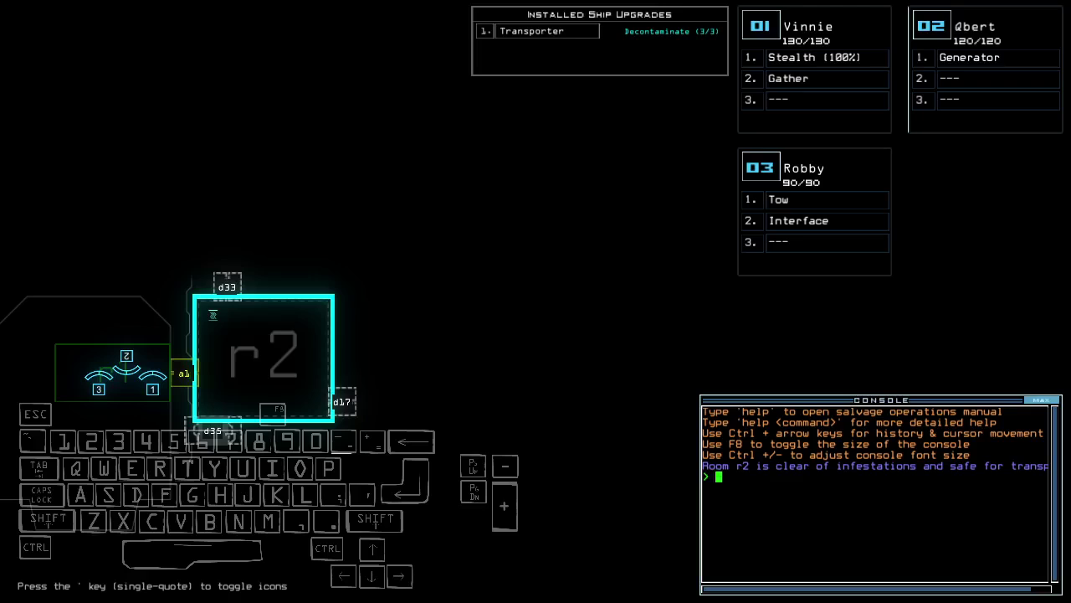
# Step: Move the Tow upgrade onto Qbert with 'set 2'
pyautogui.press('Left')
pyautogui.write('set 2 ;')
pyautogui.press('Return')
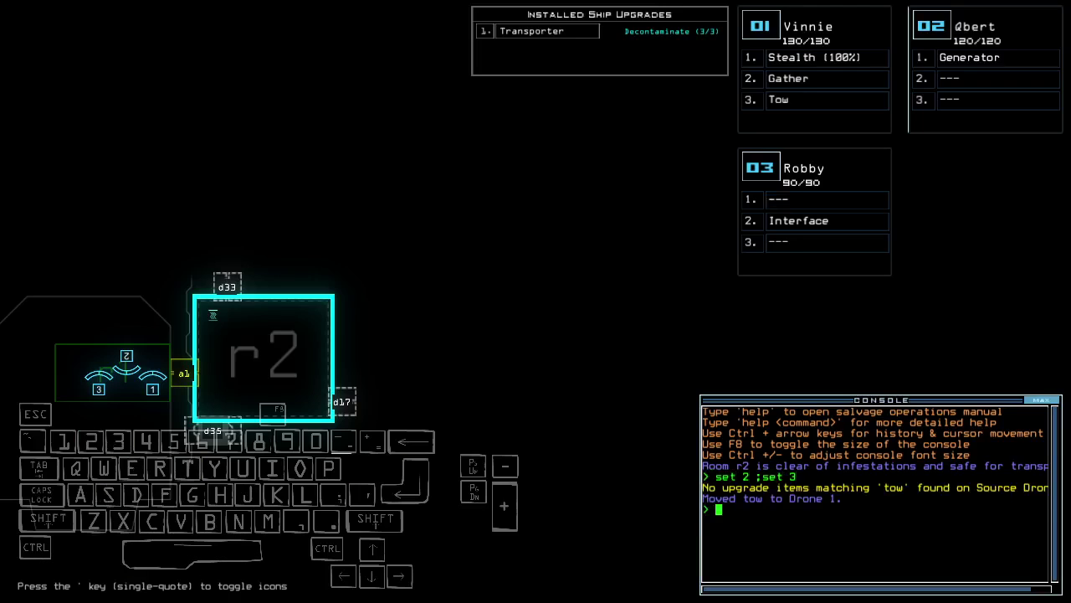
pyautogui.write('up 3 ;s')
pyautogui.press('Return')
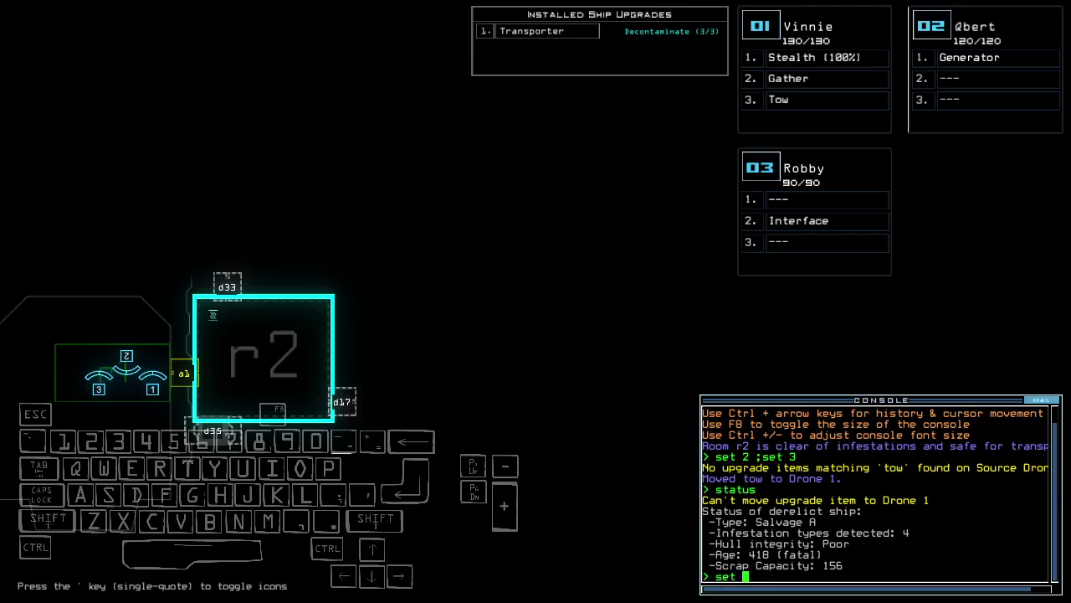
pyautogui.write('2')
pyautogui.press('Return')
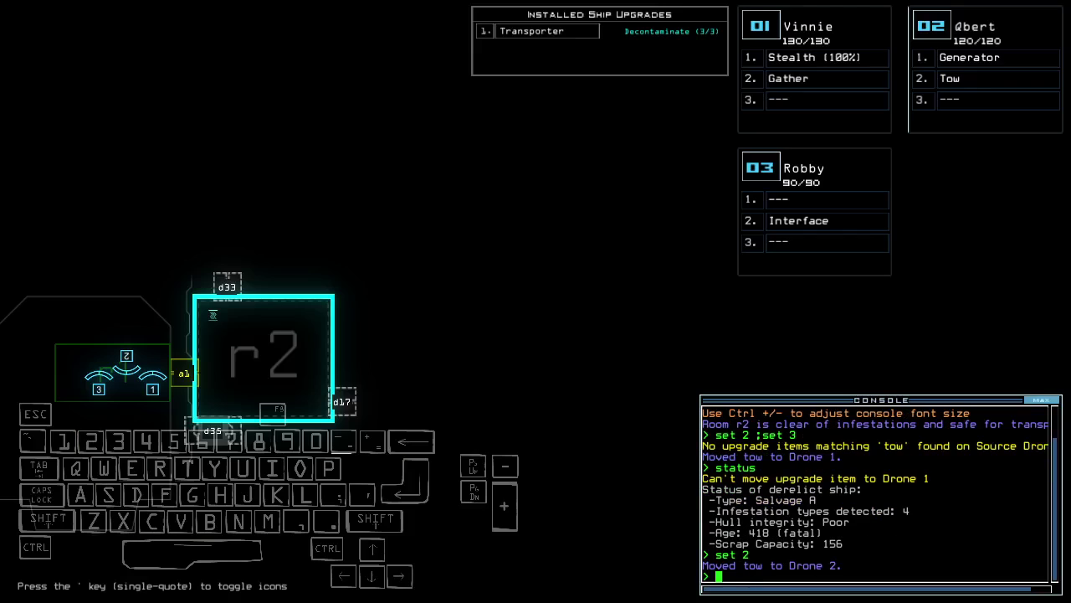
# Step: Move the Interface upgrade onto Vinnie with 'sup 3'
pyautogui.hotkey('ctrl', 'Up')
pyautogui.hotkey('ctrl', 'Up')
pyautogui.hotkey('ctrl', 'Down')
pyautogui.press('BackSpace')
pyautogui.press('BackSpace')
pyautogui.press('BackSpace')
pyautogui.press('BackSpace')
pyautogui.write('up 3;')
pyautogui.write('sta')
pyautogui.press('Return')
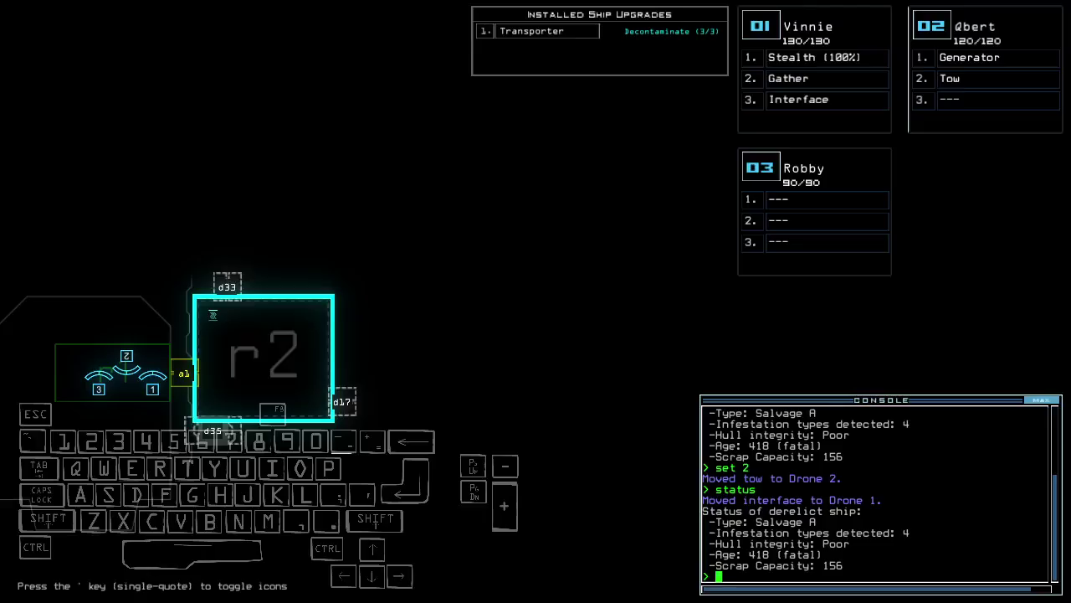
pyautogui.press('Right')
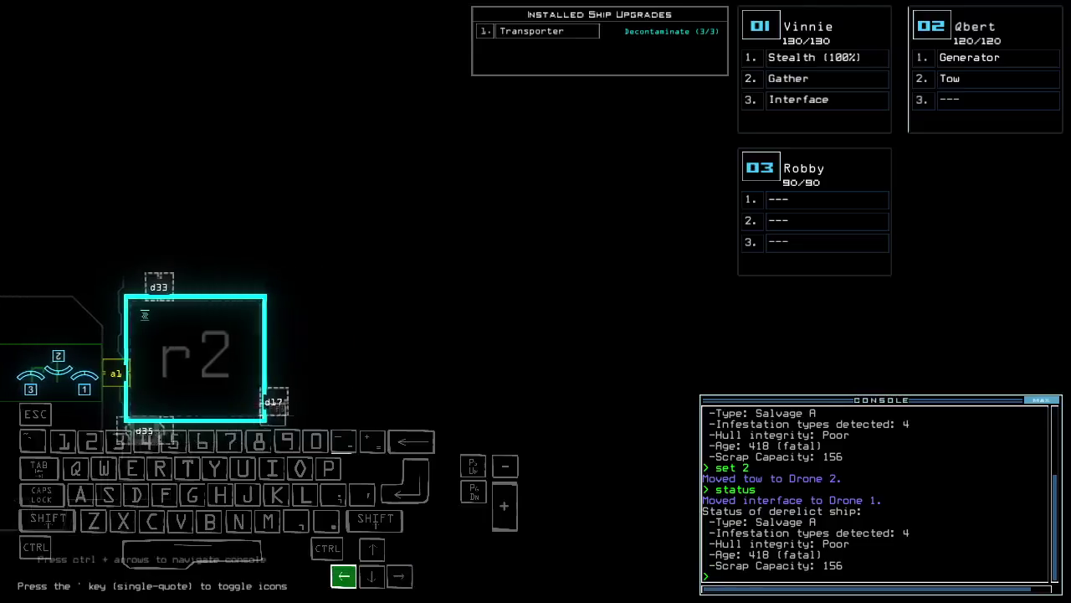
# Step: Start the mission with 'go' and drive Qbert forward to room r2
pyautogui.press('Tab')
pyautogui.press('Up')
pyautogui.press('Up')
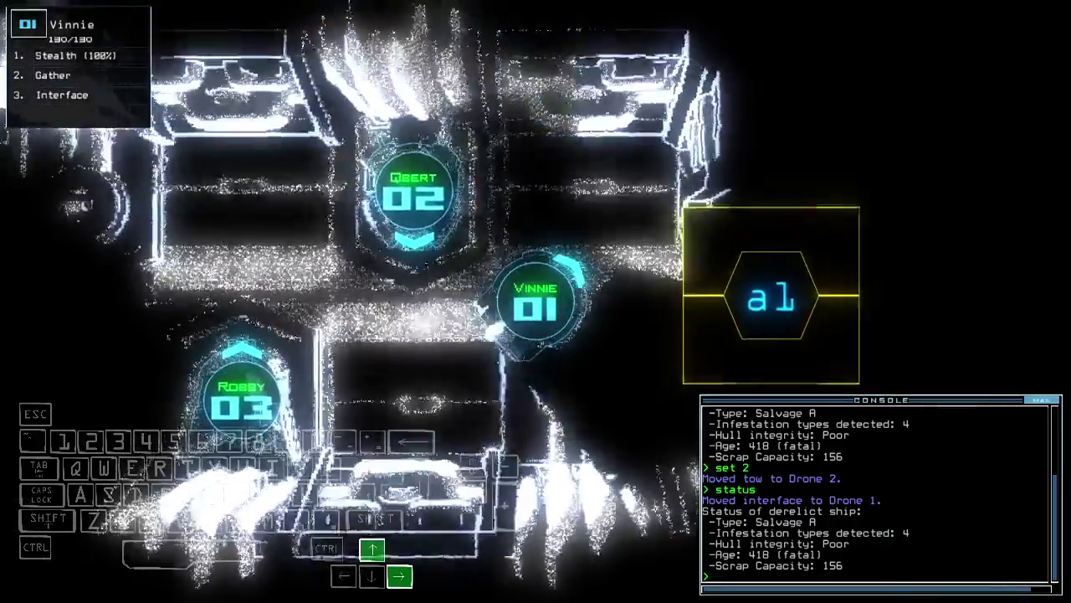
pyautogui.press('2')
pyautogui.write('1')
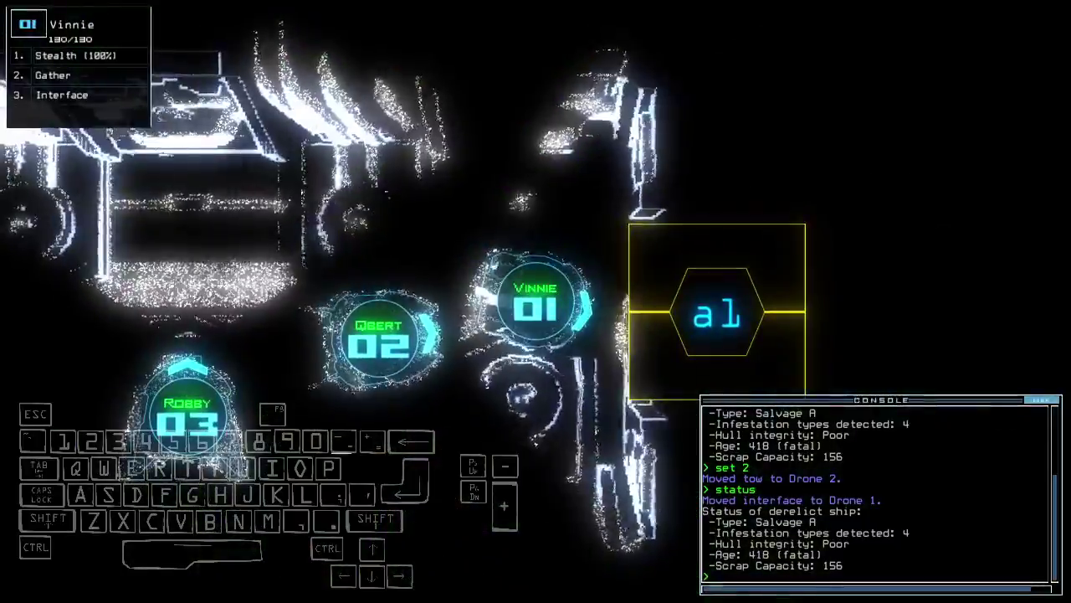
pyautogui.write('go')
pyautogui.press('Return')
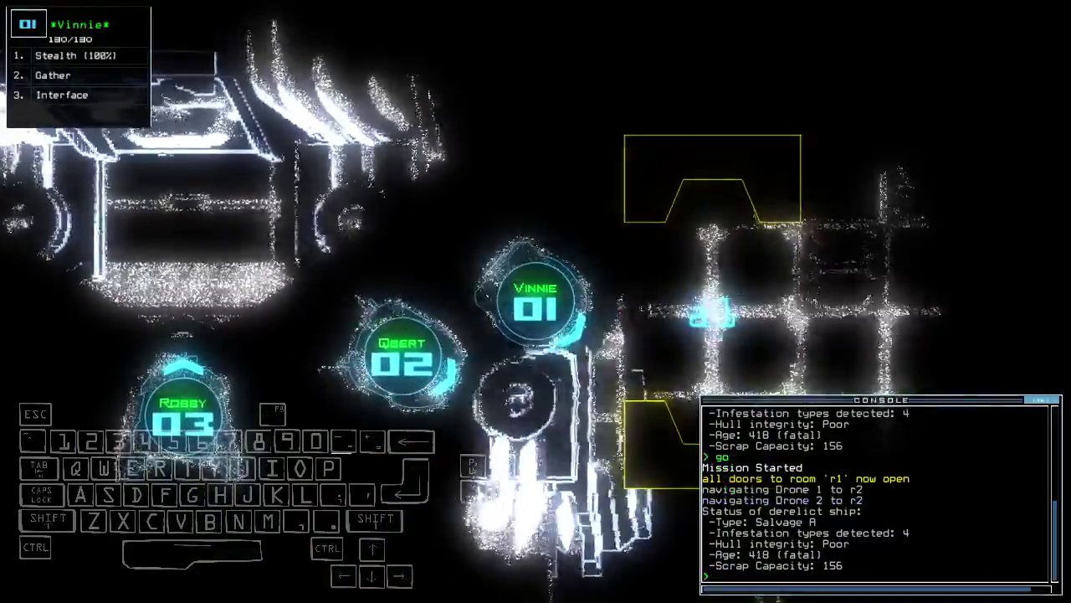
pyautogui.press('Up')
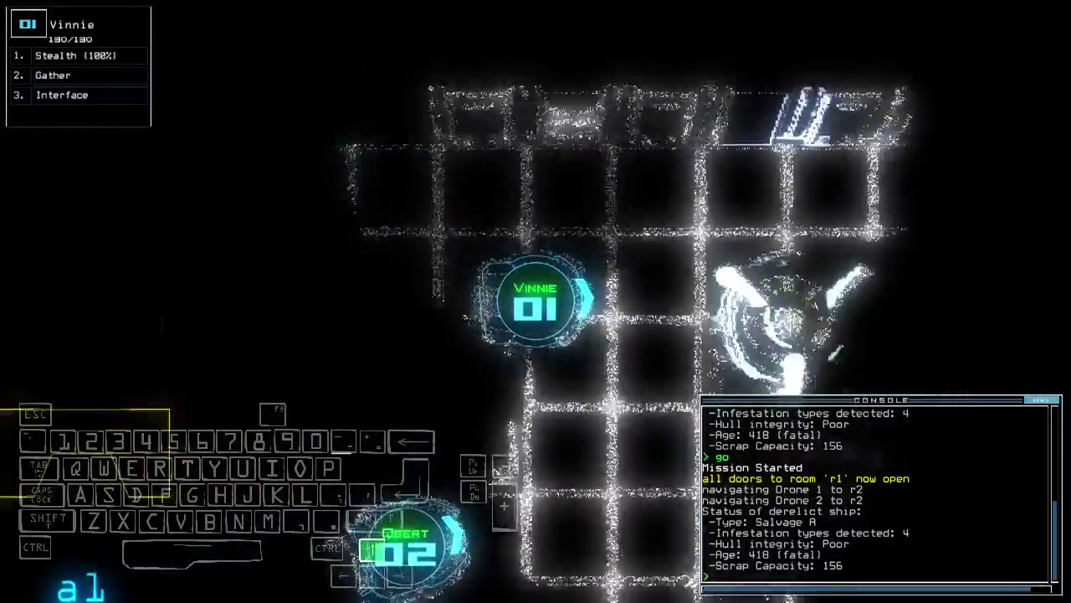
pyautogui.press('Escape')
pyautogui.press('Escape')
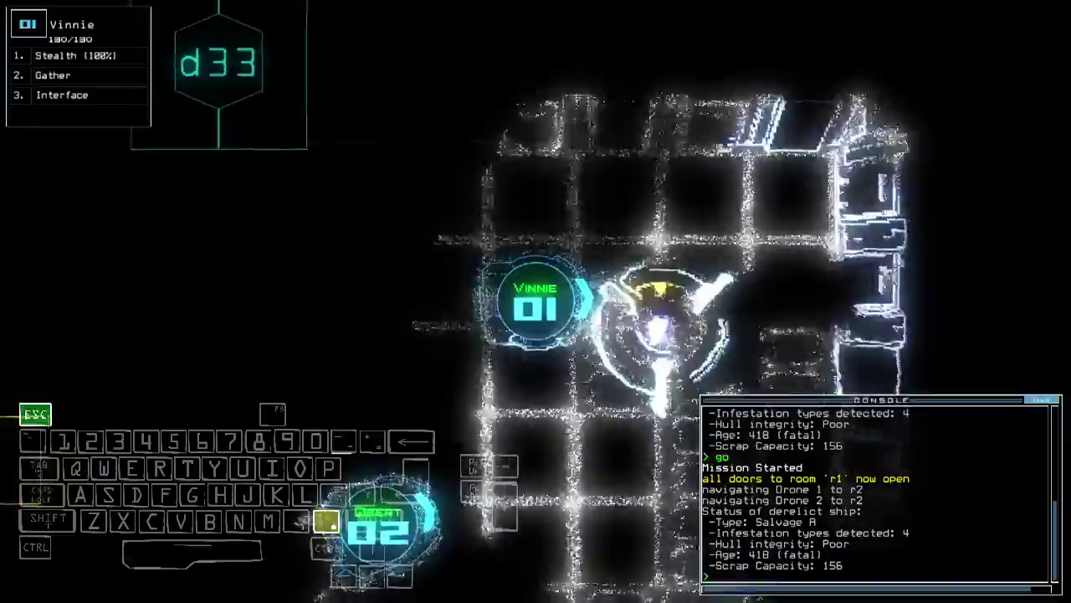
pyautogui.press('Up')
pyautogui.press('Up')
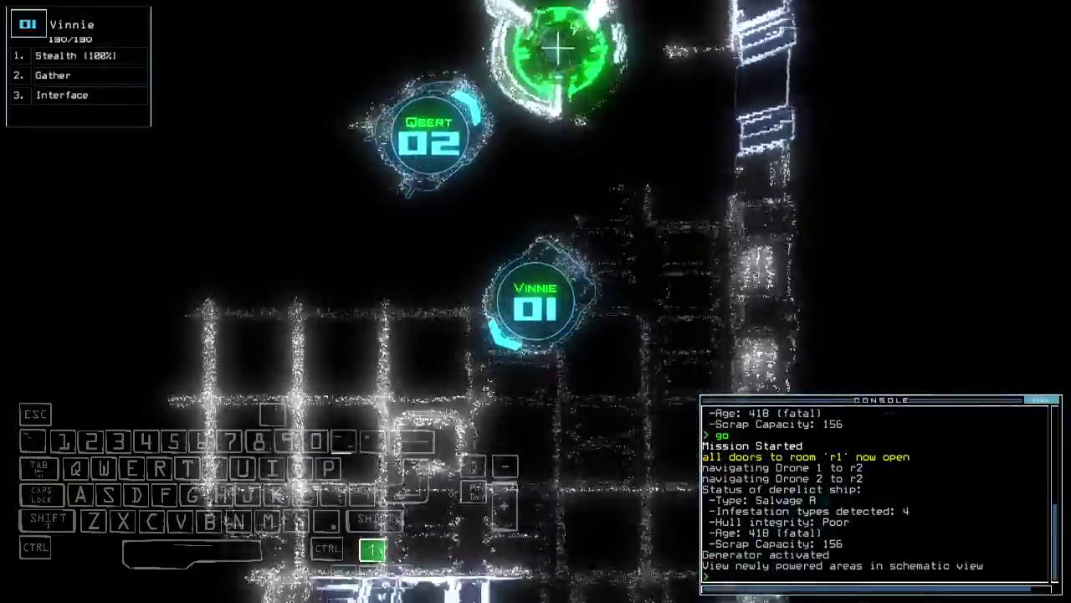
pyautogui.press('Up')
pyautogui.write('te')
pyautogui.press('Return')
pyautogui.press('Up')
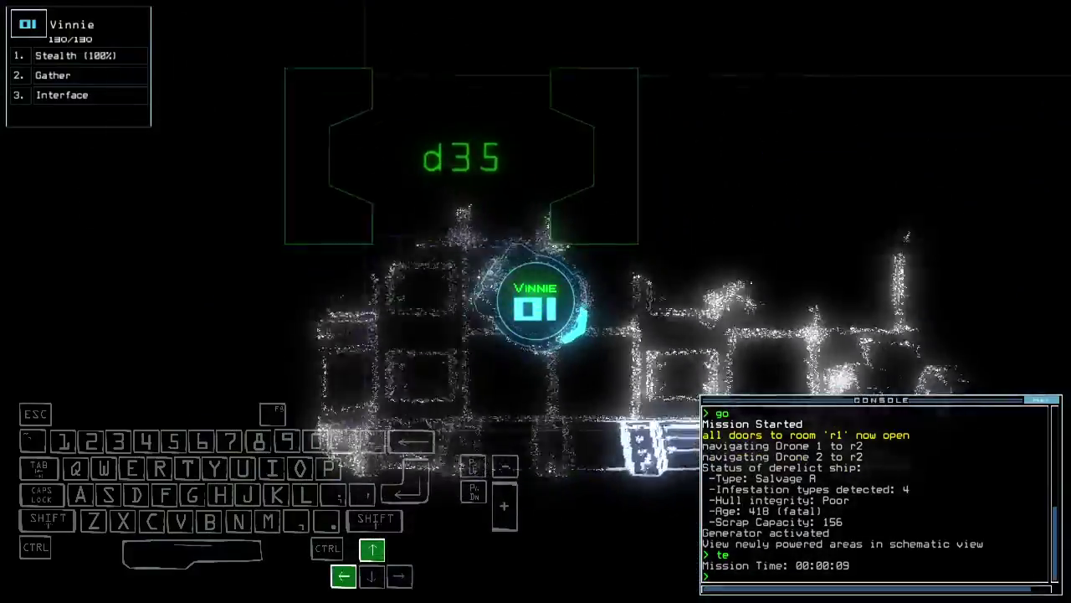
# Step: Interface with the room terminal to power the generator, close a door and gather scrap
pyautogui.press('Right')
pyautogui.write('rv')
pyautogui.press('Return')
pyautogui.press('Right')
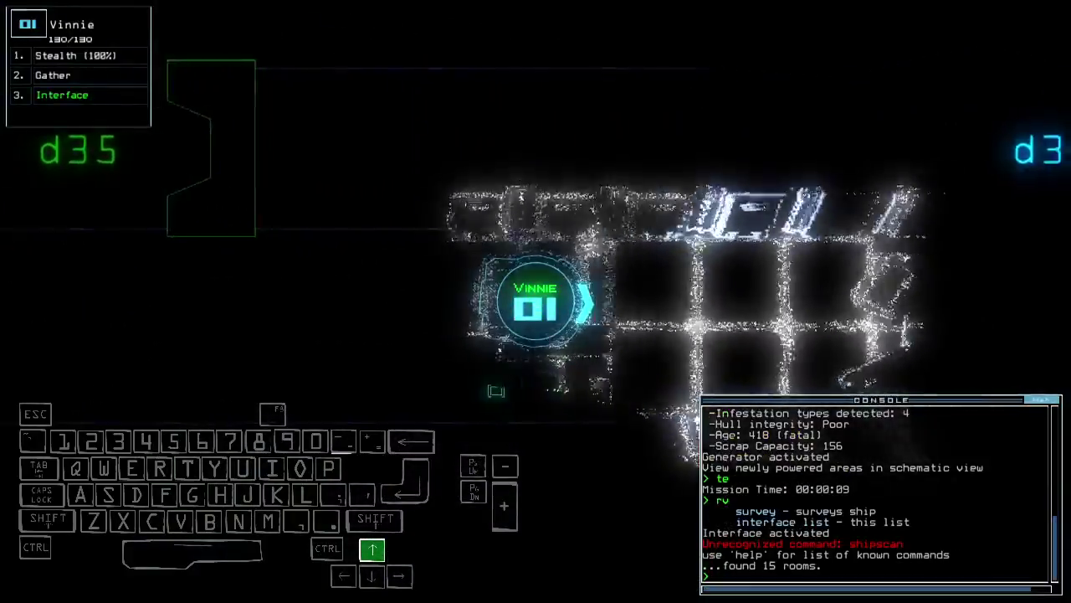
pyautogui.write('df')
pyautogui.press('Return')
pyautogui.write('cccc')
pyautogui.press('Return')
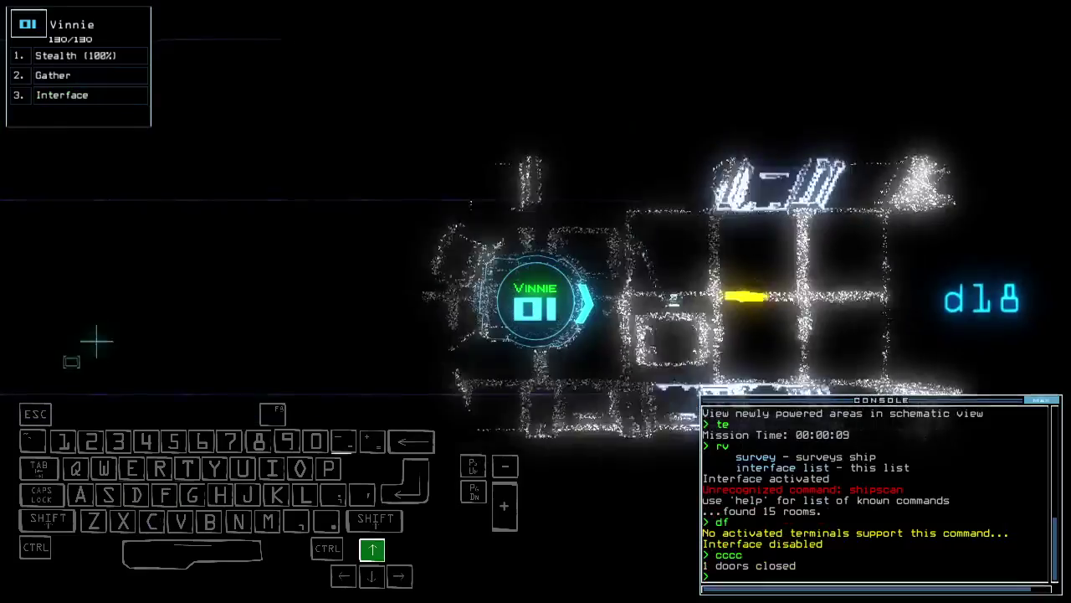
pyautogui.write('g')
pyautogui.press('Return')
pyautogui.press('space')
# Step: Cloak Vinnie, open door d18 and drive it along the corridor
pyautogui.press('Right')
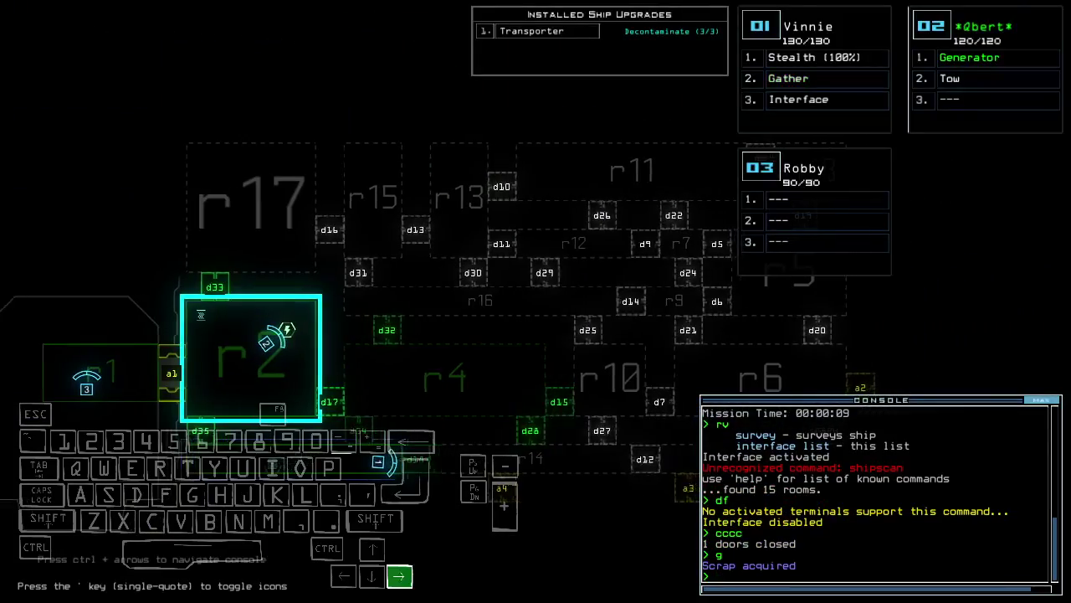
pyautogui.press('space')
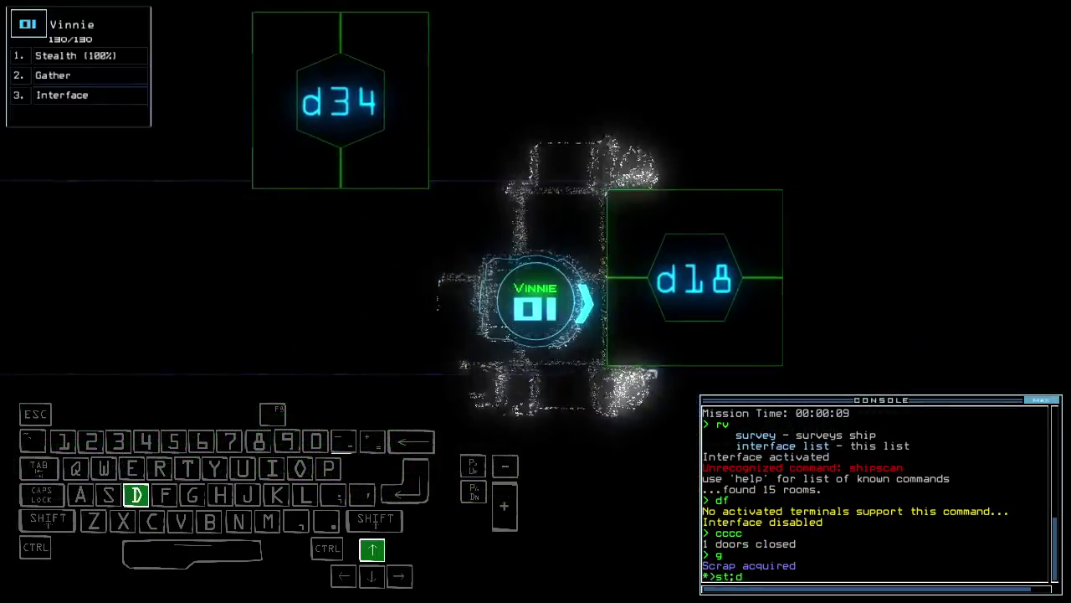
pyautogui.write('st;d18')
pyautogui.press('Return')
pyautogui.press('Up')
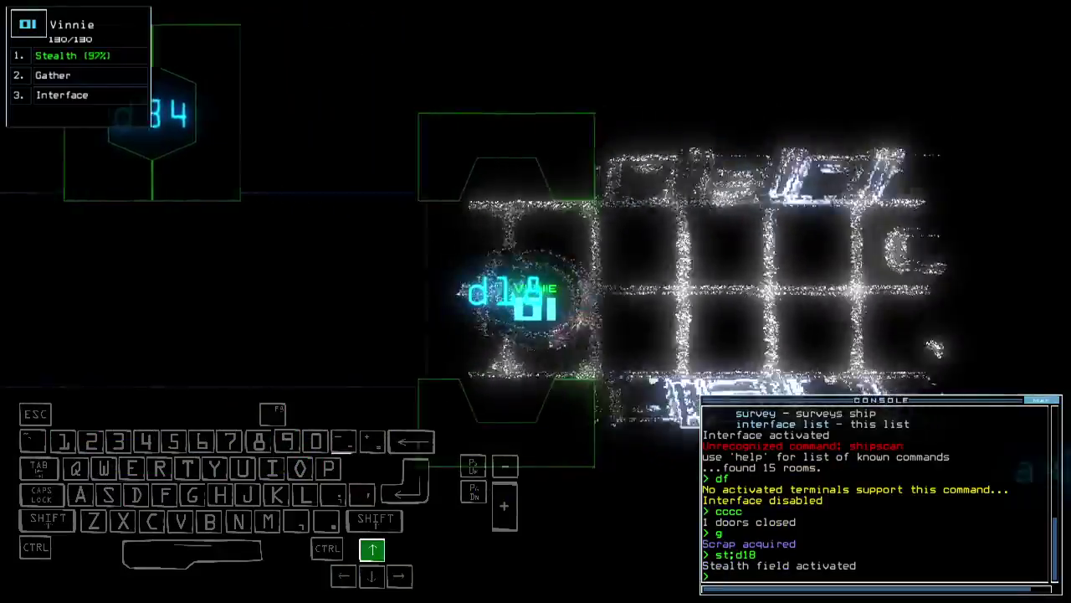
pyautogui.press('Up')
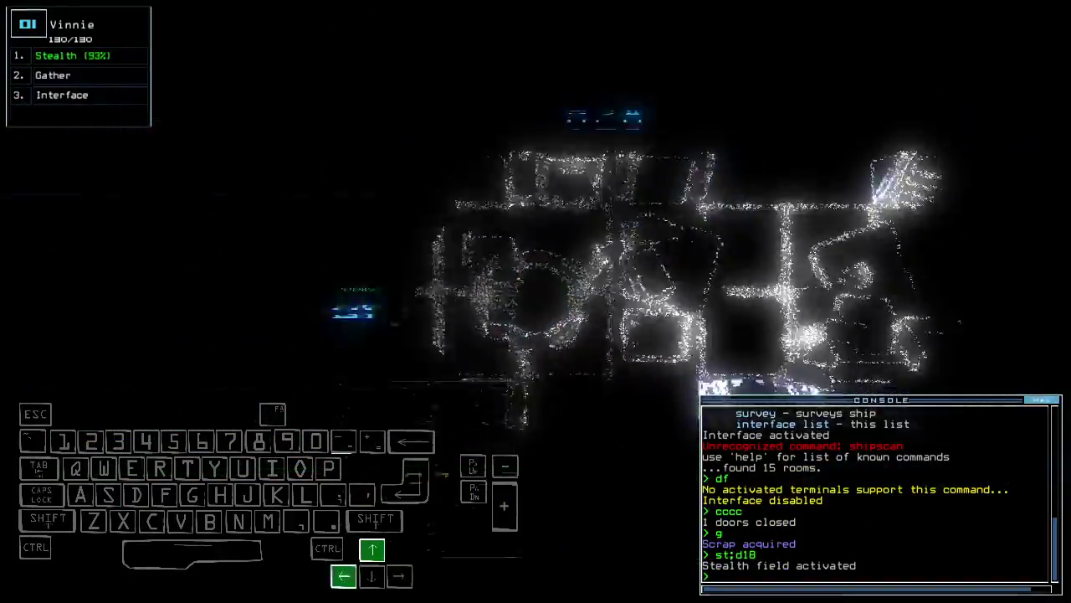
pyautogui.press('Up')
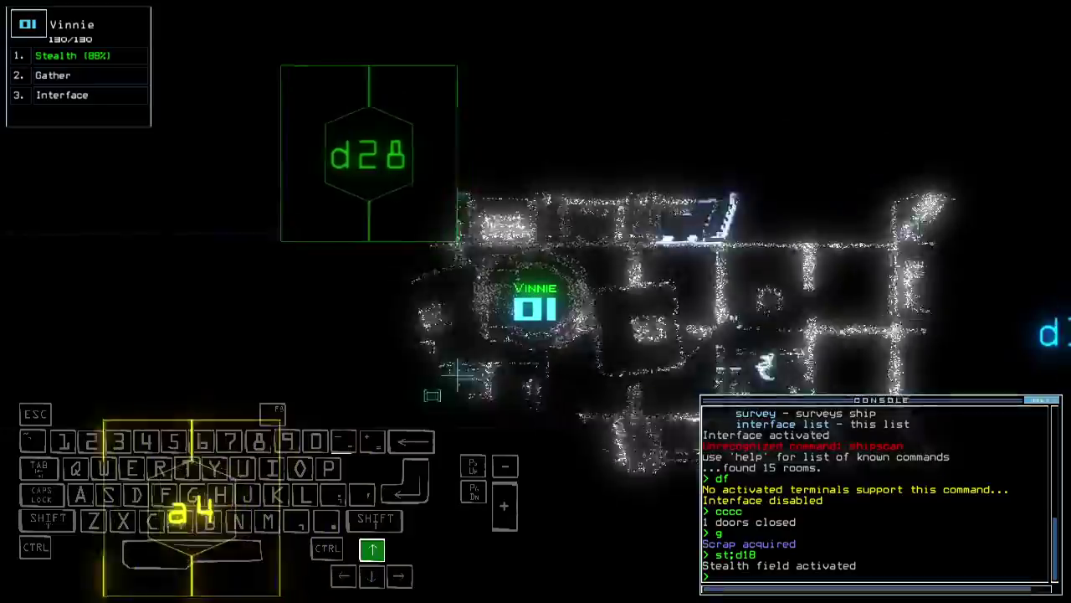
pyautogui.press('Up')
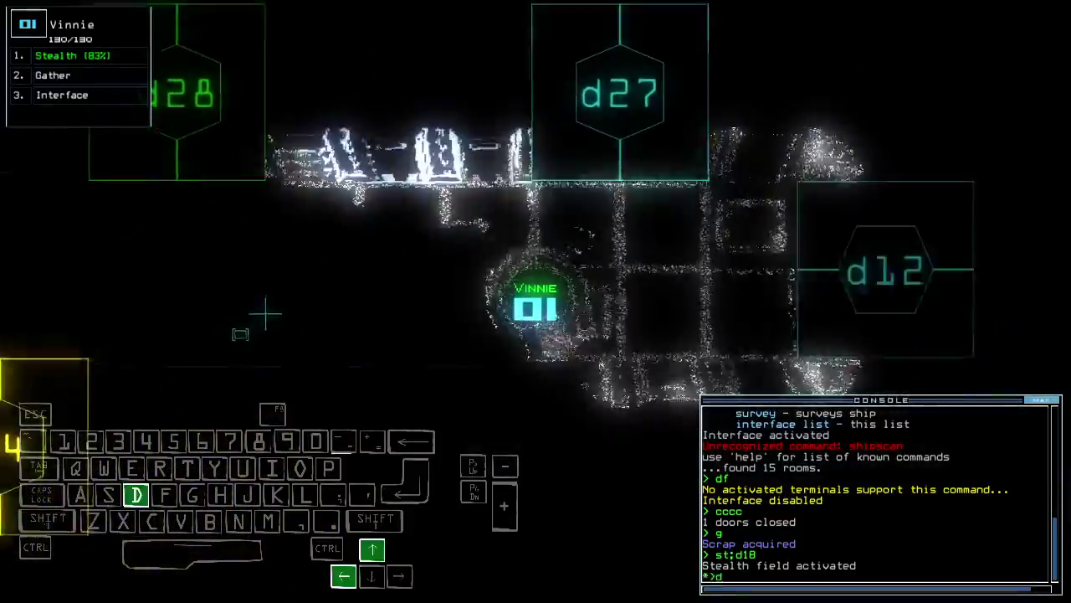
pyautogui.press('Left')
pyautogui.write('d28')
# Step: Open door d28, drive Vinnie through, and gather fuel for one jump cell
pyautogui.press('Return')
pyautogui.press('Up')
pyautogui.press('Up')
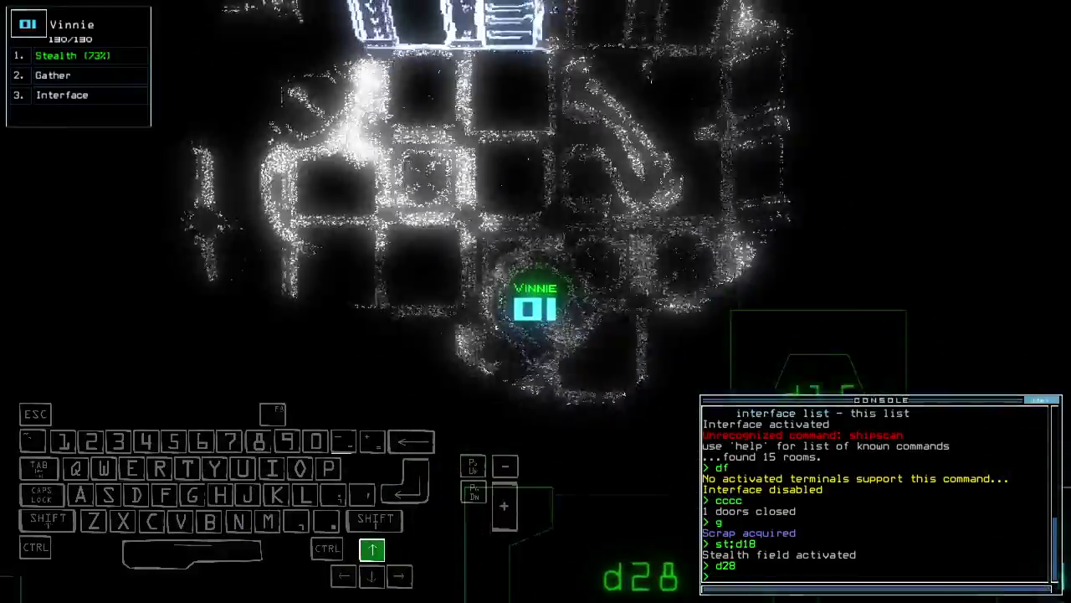
pyautogui.press('Up')
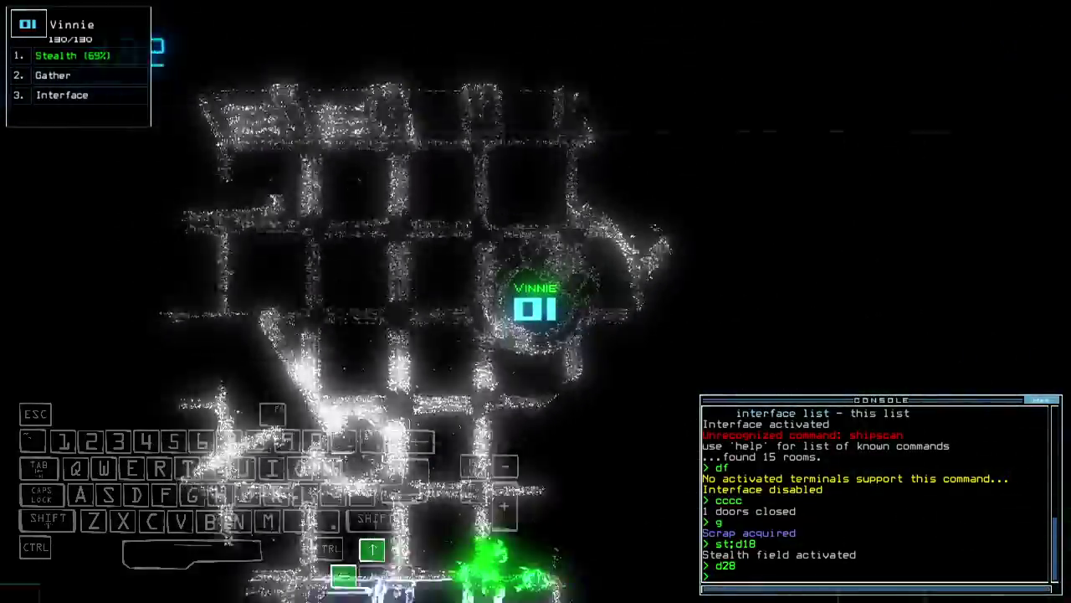
pyautogui.press('Up')
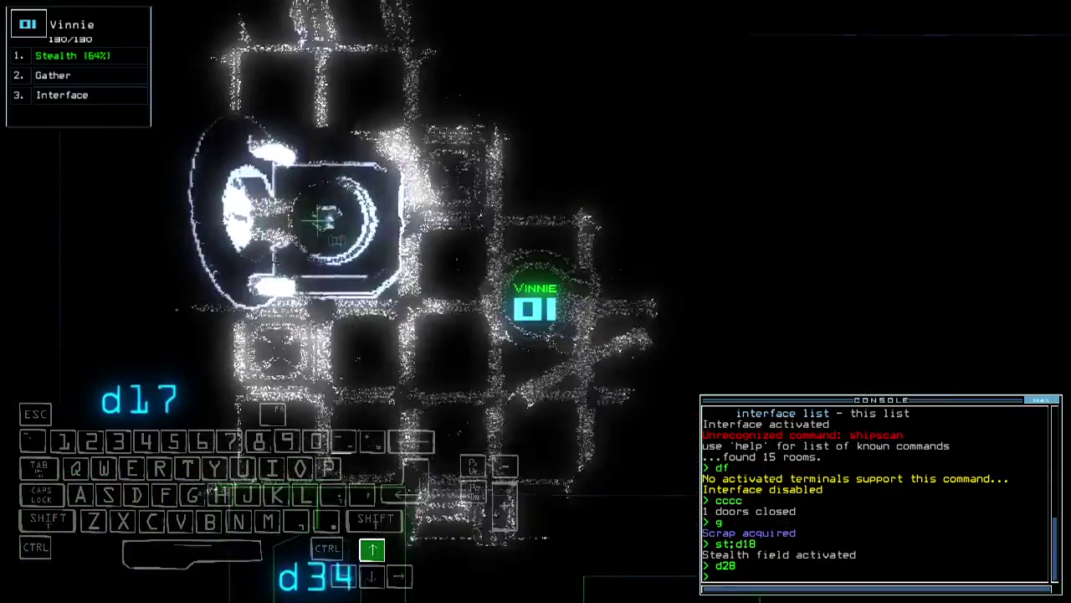
pyautogui.write('g')
pyautogui.press('Return')
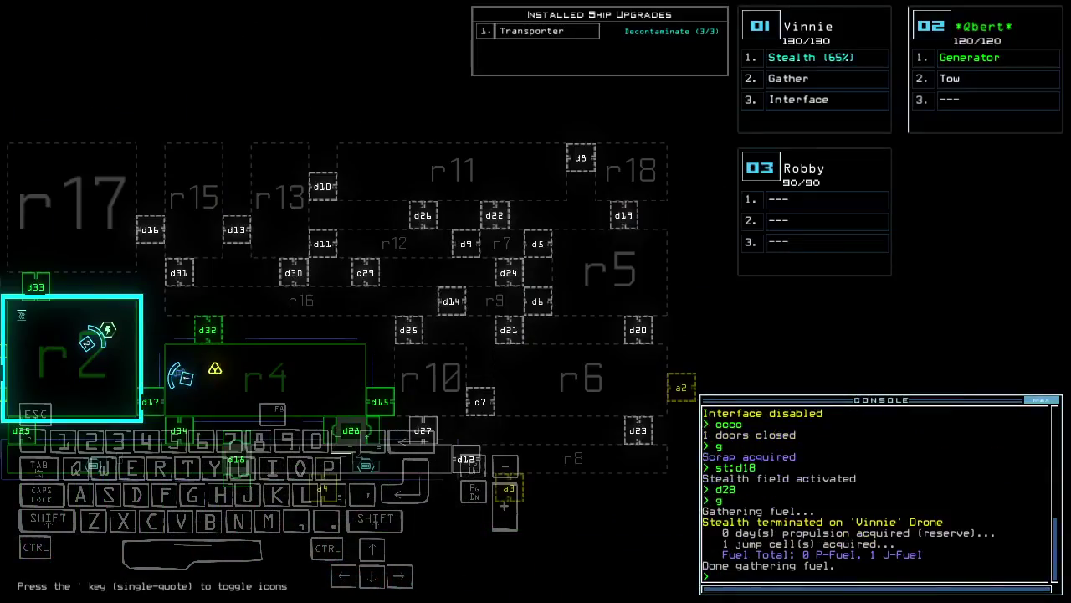
# Step: Have Vinnie collect scrap, then open door d17 and drive through it
pyautogui.press('1')
pyautogui.press('Up')
pyautogui.write('g')
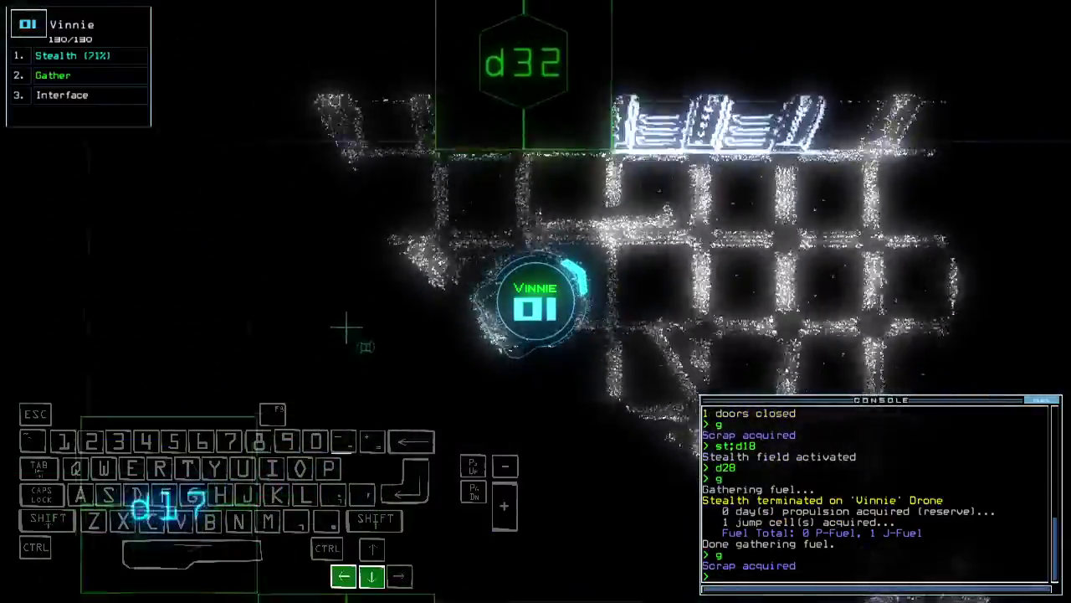
pyautogui.press('Return')
pyautogui.press('Down')
pyautogui.write('d17')
pyautogui.press('Return')
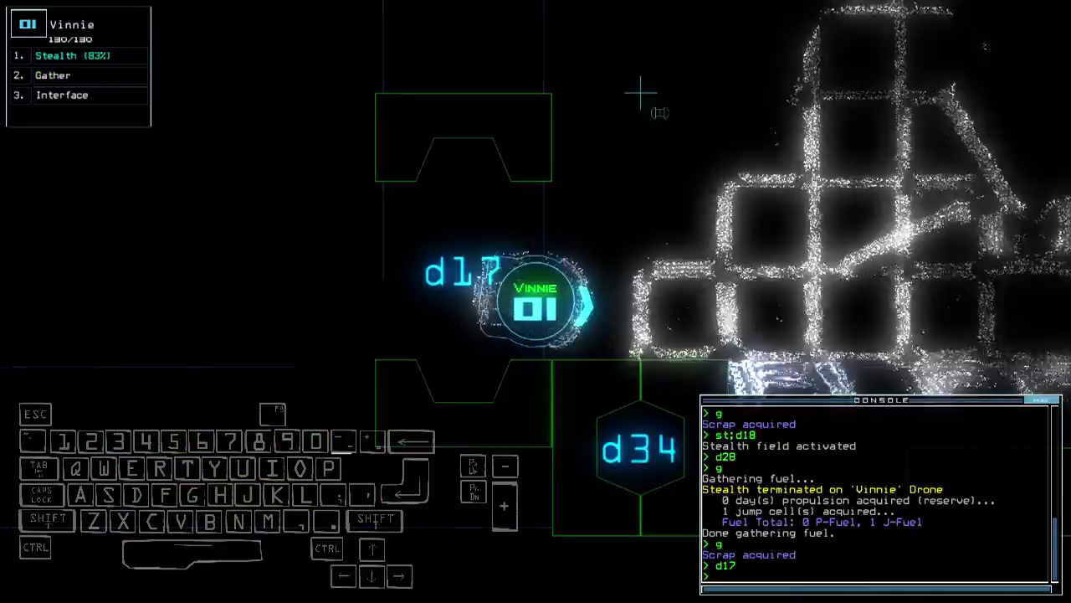
pyautogui.press('Left')
pyautogui.press('Up')
pyautogui.write('cccc')
# Step: Close three doors with cccc and power on generator 2
pyautogui.press('Return')
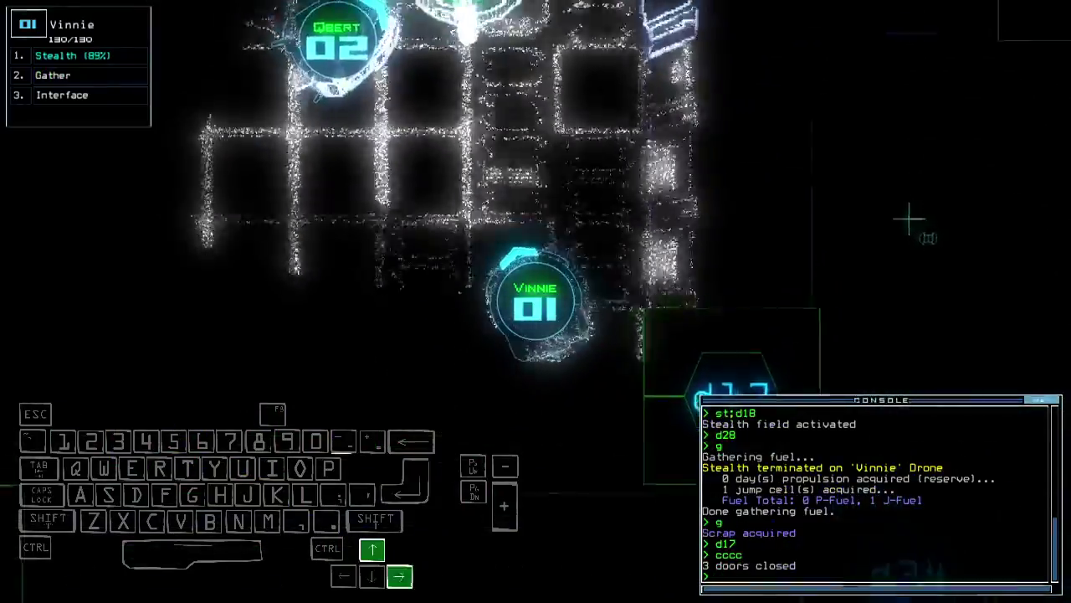
pyautogui.press('space')
pyautogui.press('space')
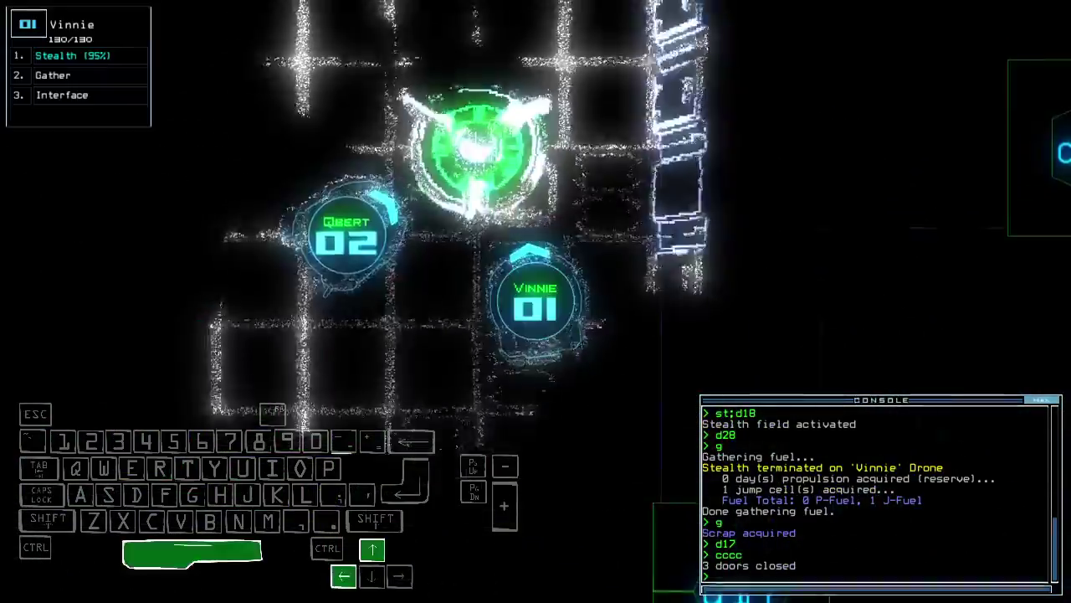
pyautogui.press('Up')
pyautogui.press('Left')
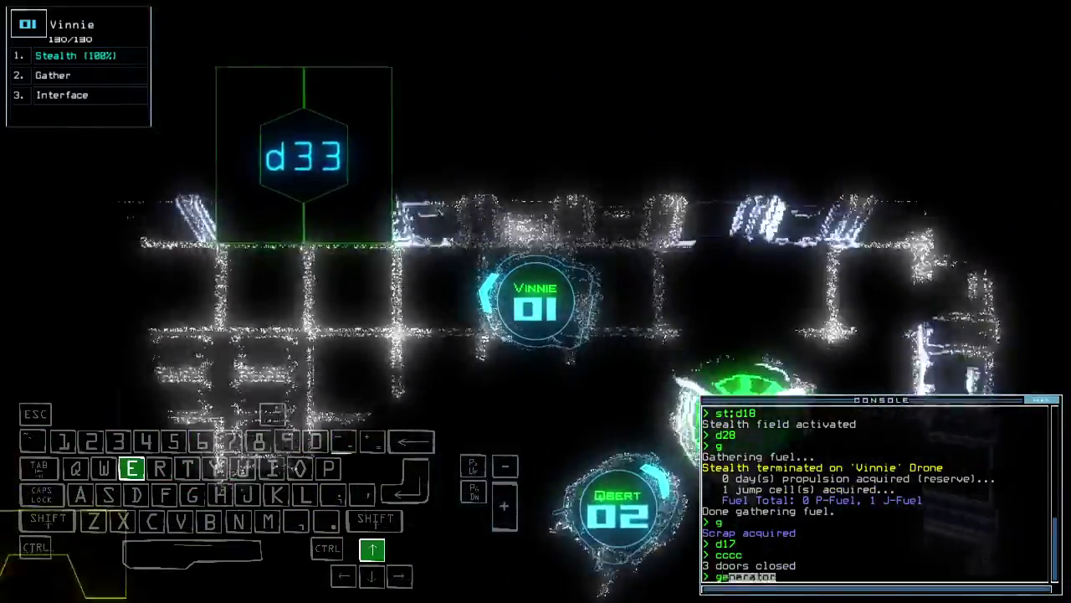
pyautogui.write('generator 2')
pyautogui.press('Return')
pyautogui.press('space')
pyautogui.press('space')
pyautogui.write('generator 2')
pyautogui.press('Return')
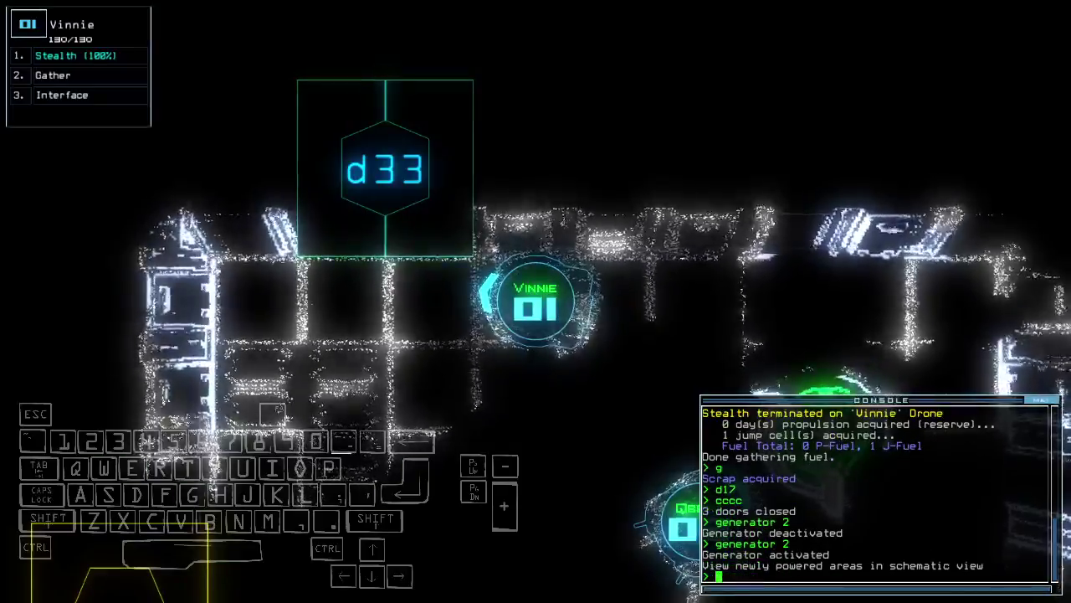
pyautogui.write('st:d33')
# Step: Cloak Vinnie, open door d33 and drive it through the rooms beyond
pyautogui.press('Return')
pyautogui.press('Up')
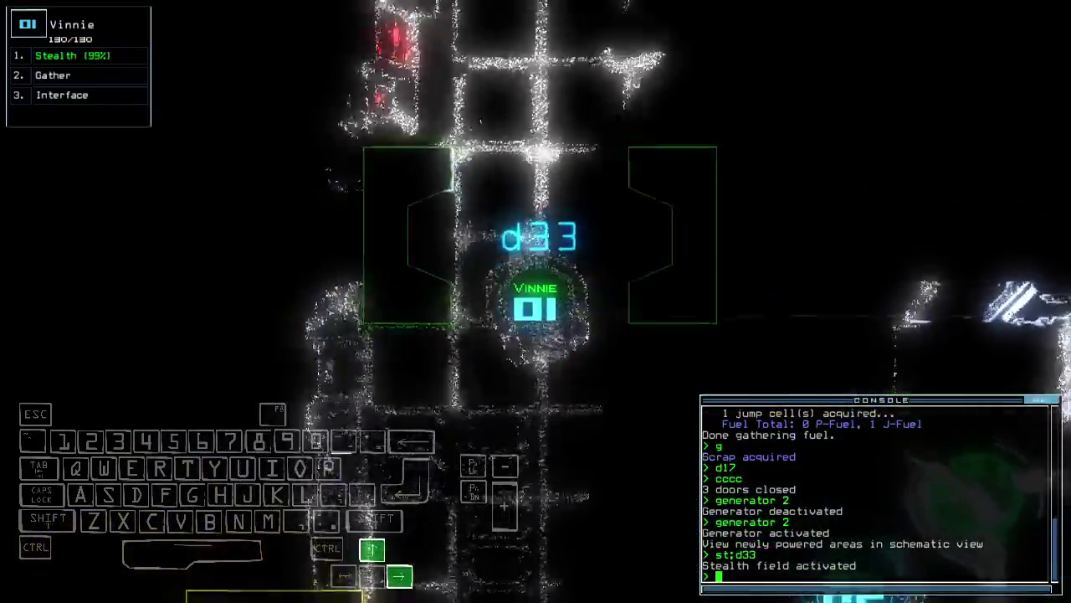
pyautogui.write('d33')
pyautogui.press('Return')
pyautogui.press('Up')
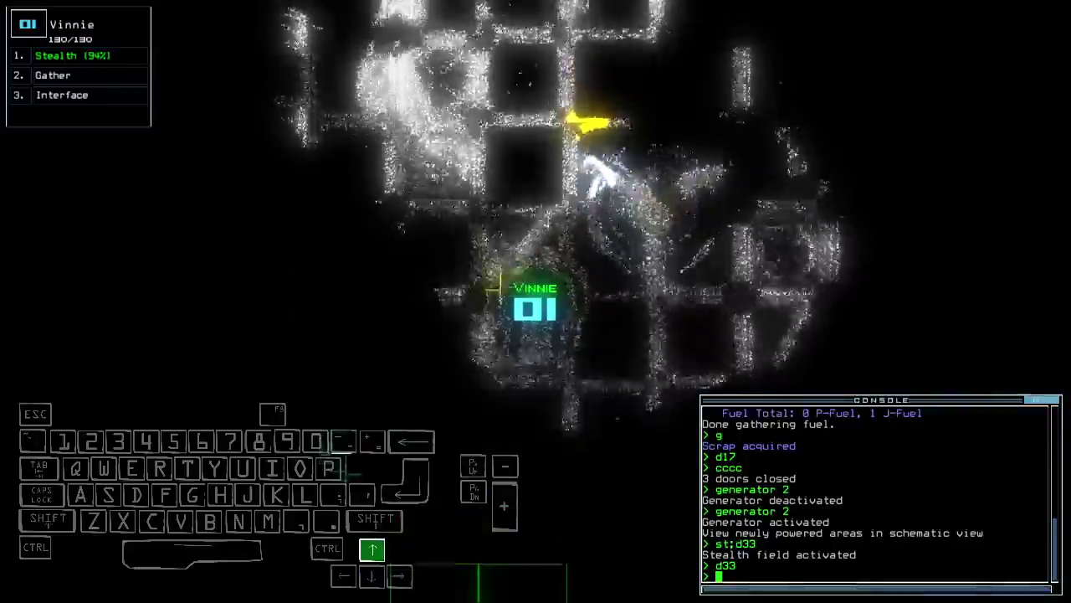
pyautogui.press('Up')
pyautogui.press('Up')
pyautogui.press('Right')
pyautogui.press('Up')
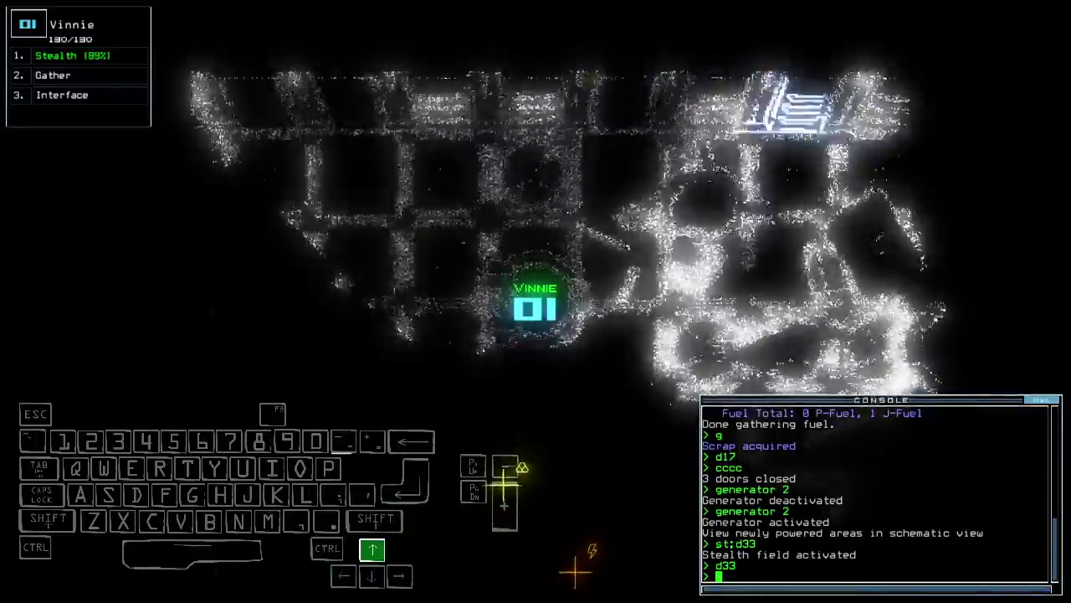
pyautogui.press('Up')
pyautogui.press('Up')
pyautogui.press('Right')
pyautogui.press('Up')
pyautogui.press('Up')
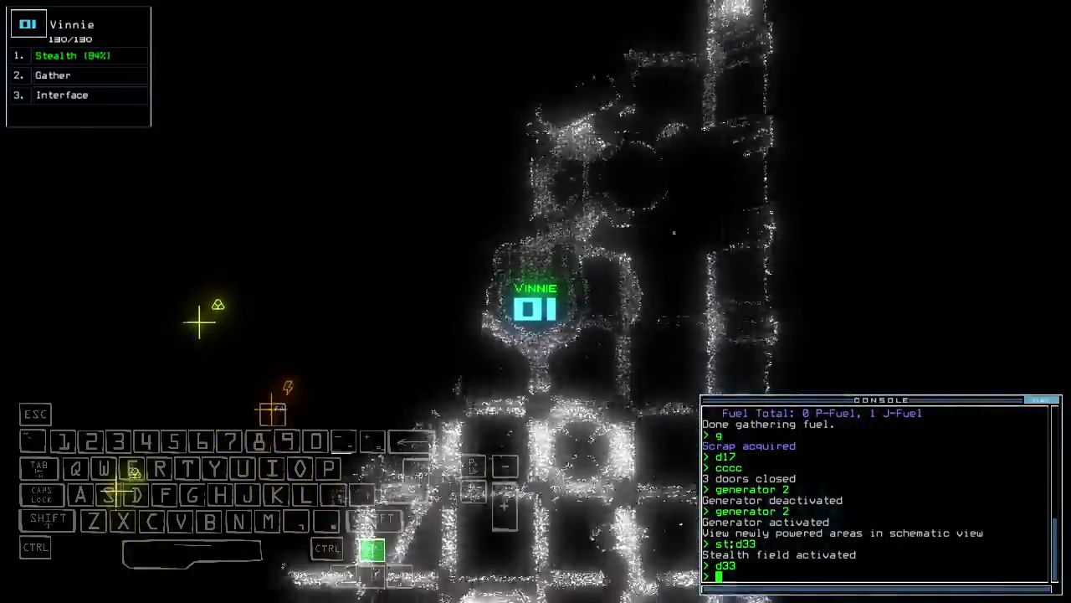
pyautogui.press('Up')
pyautogui.press('Up')
pyautogui.press('Up')
pyautogui.press('Up')
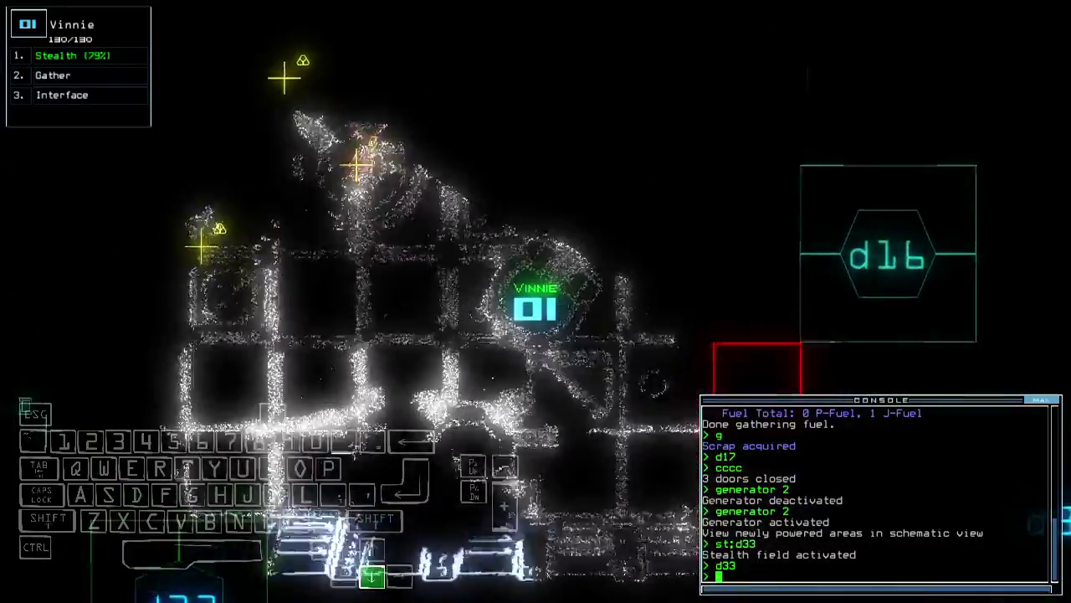
pyautogui.press('Up')
# Step: Stop Vinnie in the room, drop its stealth field and resend the d33 command
pyautogui.press('Tab')
pyautogui.press('Tab')
pyautogui.press('Up')
pyautogui.press('Up')
pyautogui.press('Up')
pyautogui.press('Up')
pyautogui.write('st')
pyautogui.press('Return')
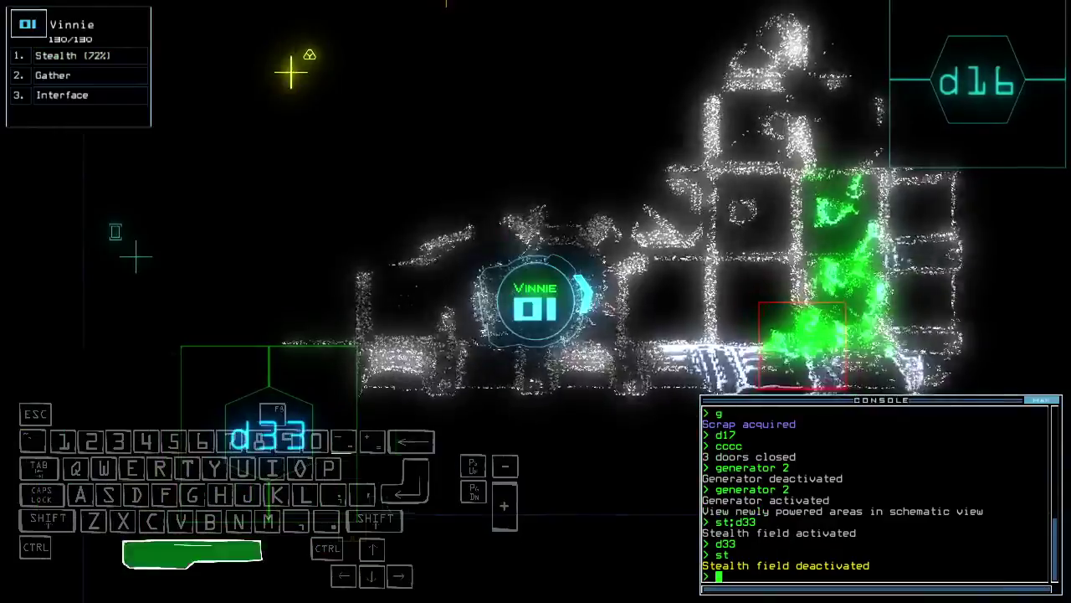
pyautogui.press('Tab')
pyautogui.write('d33')
# Step: Drive Qbert through door d33 and power on the generator
pyautogui.press('Return')
pyautogui.press('2')
pyautogui.press('Up')
pyautogui.press('Left')
pyautogui.press('Up')
pyautogui.press('Up')
pyautogui.press('Up')
pyautogui.press('Up')
pyautogui.press('Up')
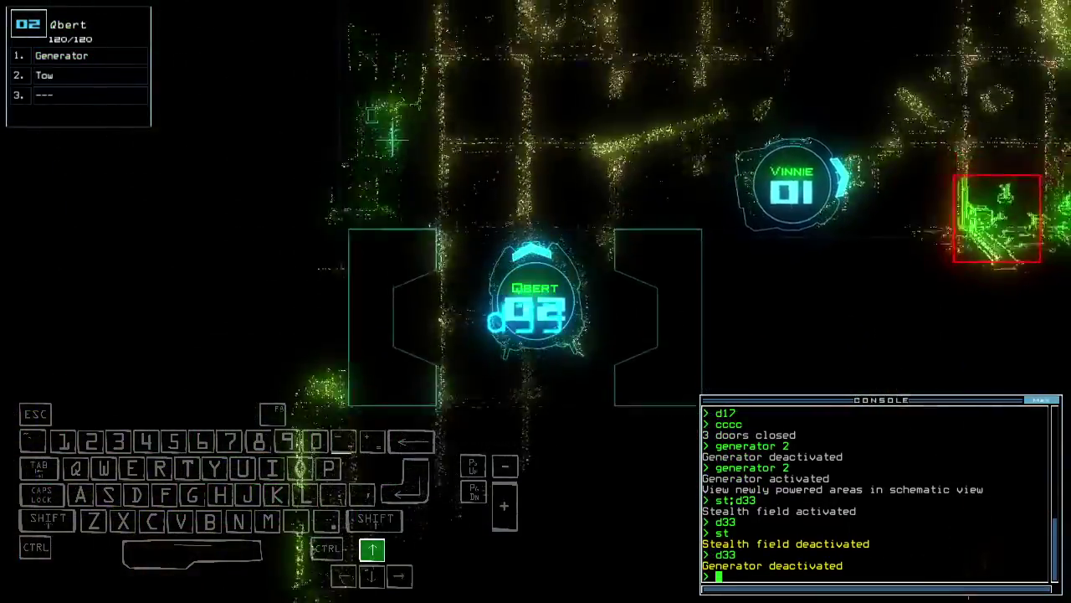
pyautogui.press('Up')
pyautogui.write('generator')
pyautogui.press('Up')
pyautogui.press('Return')
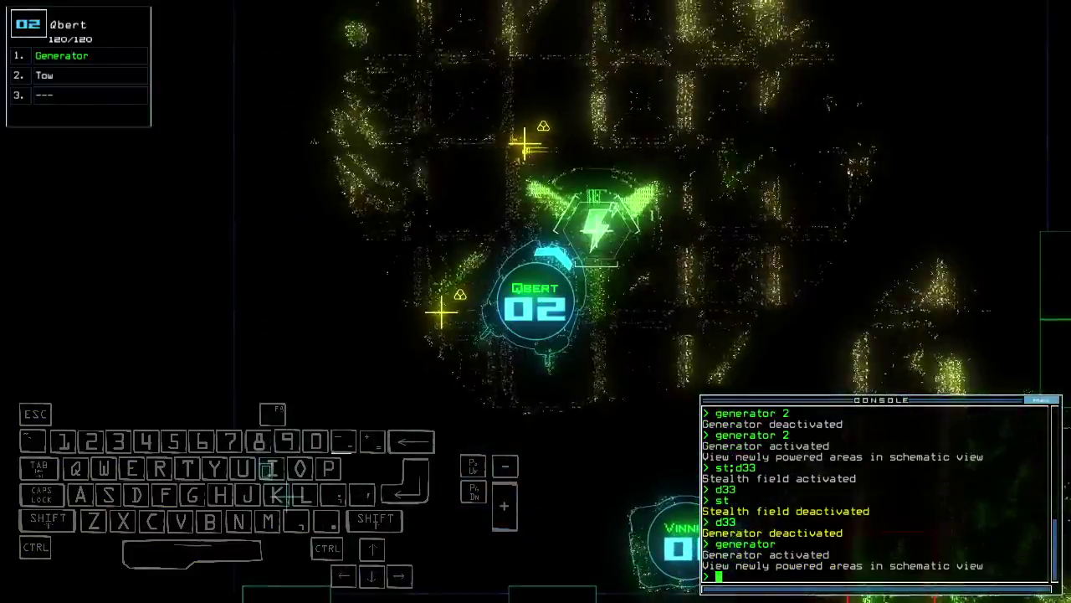
# Step: With Vinnie, gather scrap, survey the ship with rv, and gather twice more
pyautogui.press('1')
pyautogui.press('Down')
pyautogui.write('g')
pyautogui.press('Return')
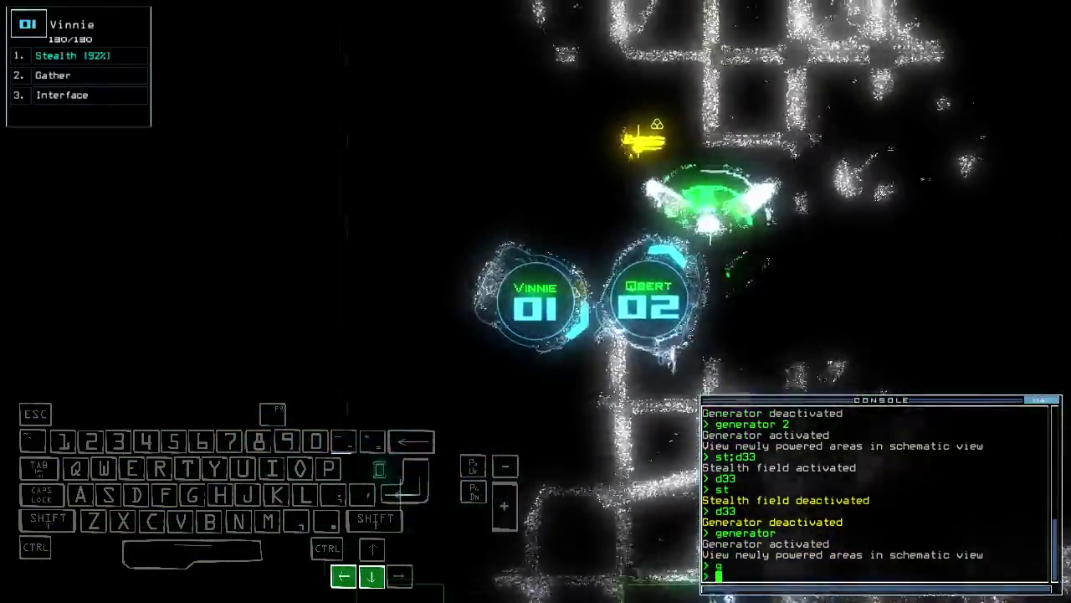
pyautogui.write('rv')
pyautogui.press('Return')
pyautogui.write('g')
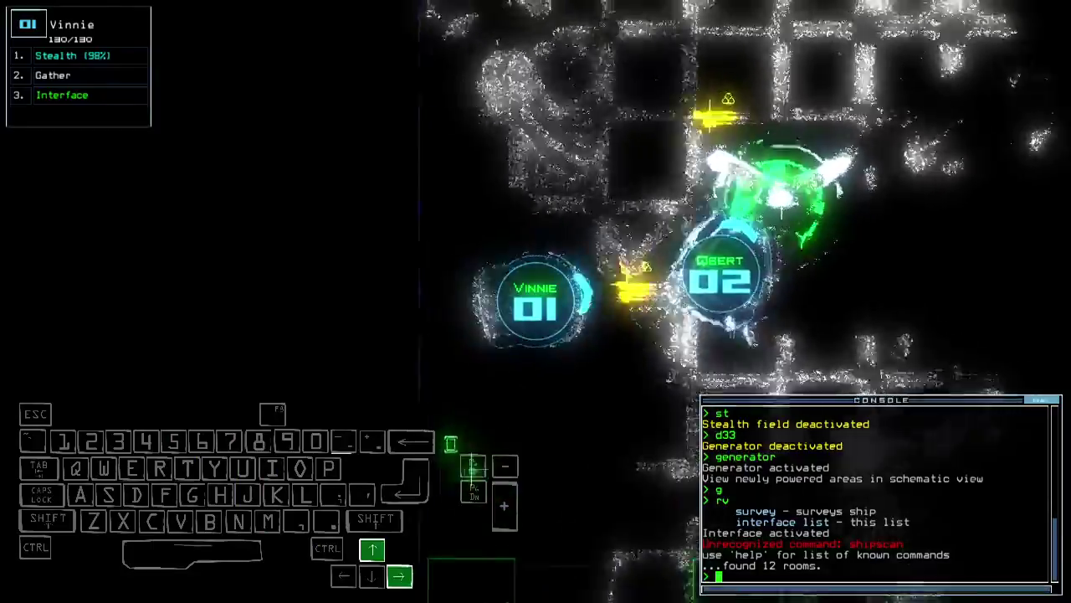
pyautogui.press('Return')
pyautogui.press('Up')
pyautogui.press('Up')
pyautogui.write('g')
pyautogui.press('Return')
pyautogui.press('space')
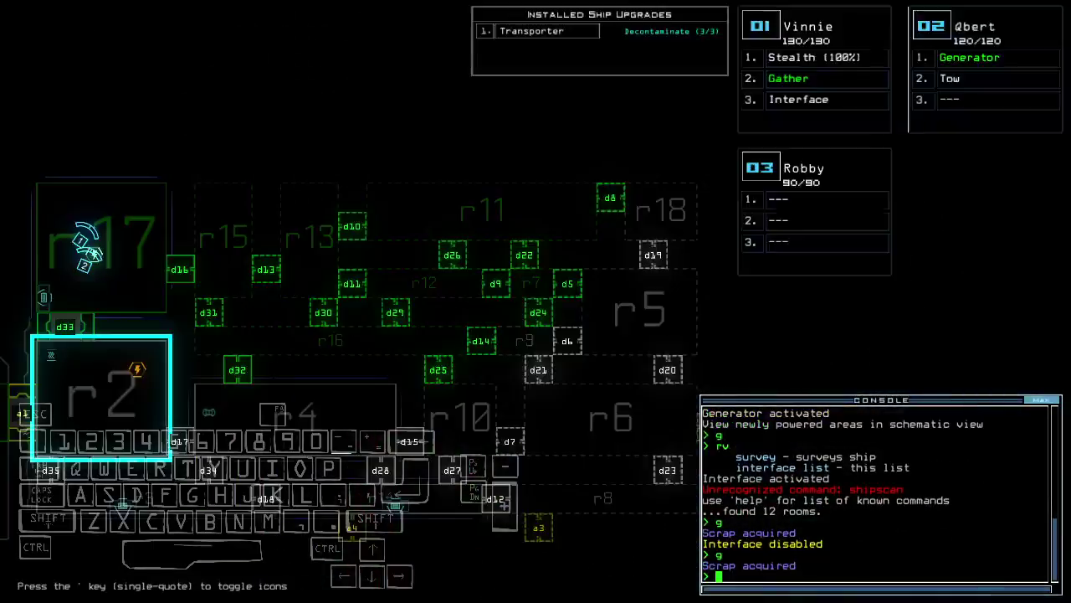
pyautogui.press('space')
pyautogui.press('Down')
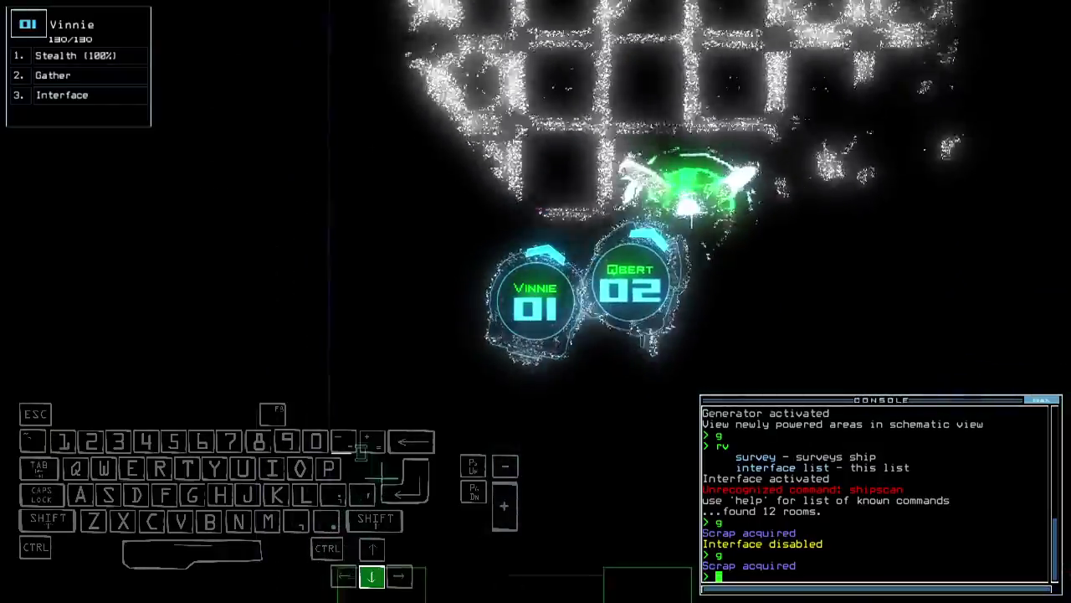
# Step: Navigate Robby to room r17 beside the others and swap its upgrades with Vinnie's
pyautogui.press('Down')
pyautogui.write('navigate 3')
pyautogui.press('Return')
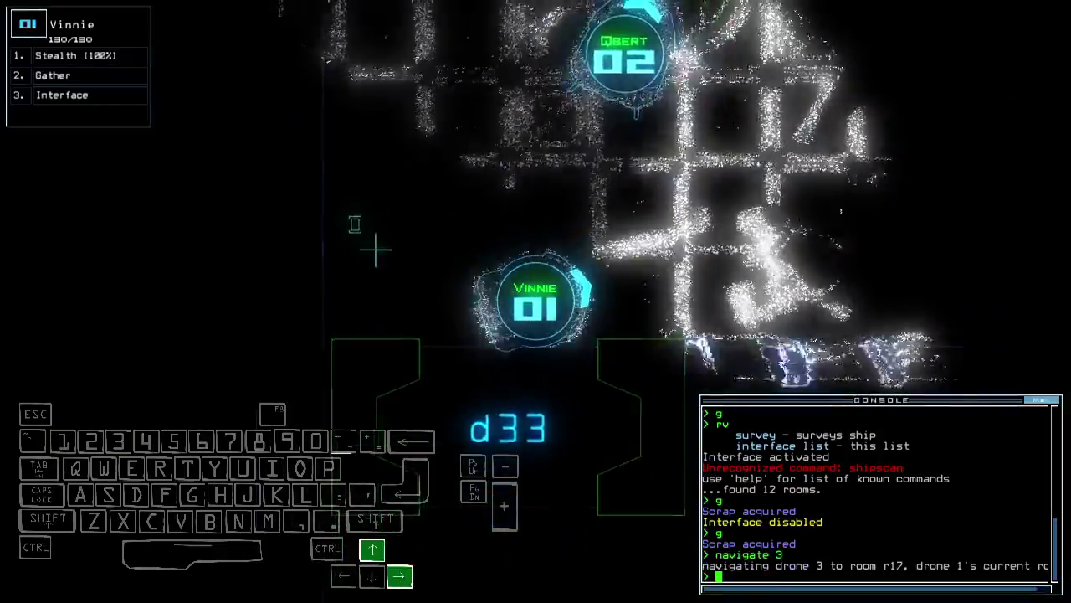
pyautogui.press('Up')
pyautogui.press('Right')
pyautogui.press('space')
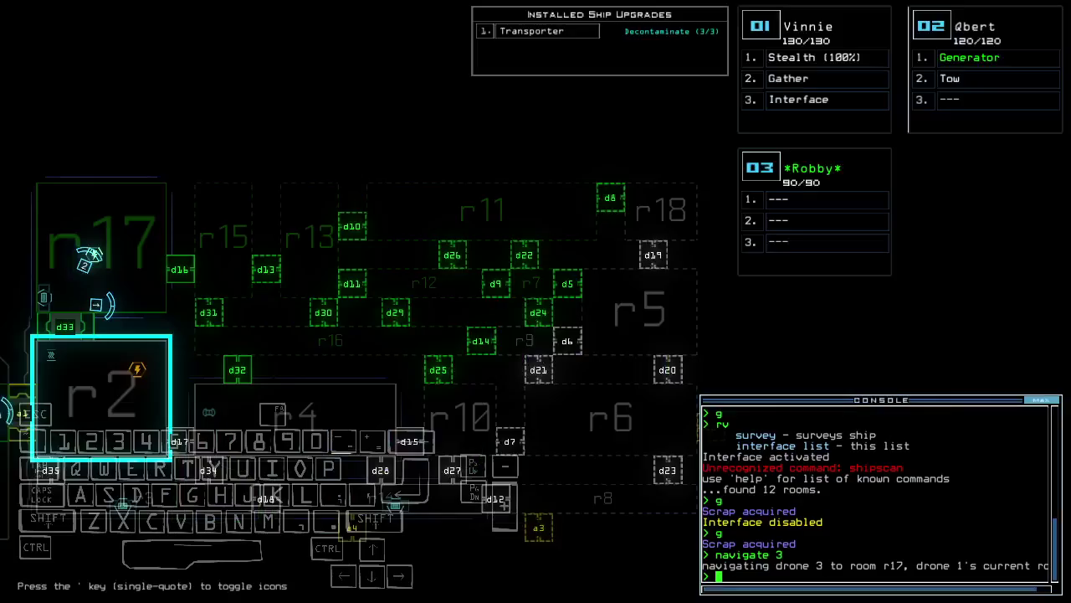
pyautogui.press('3')
pyautogui.press('Up')
pyautogui.write('swa')
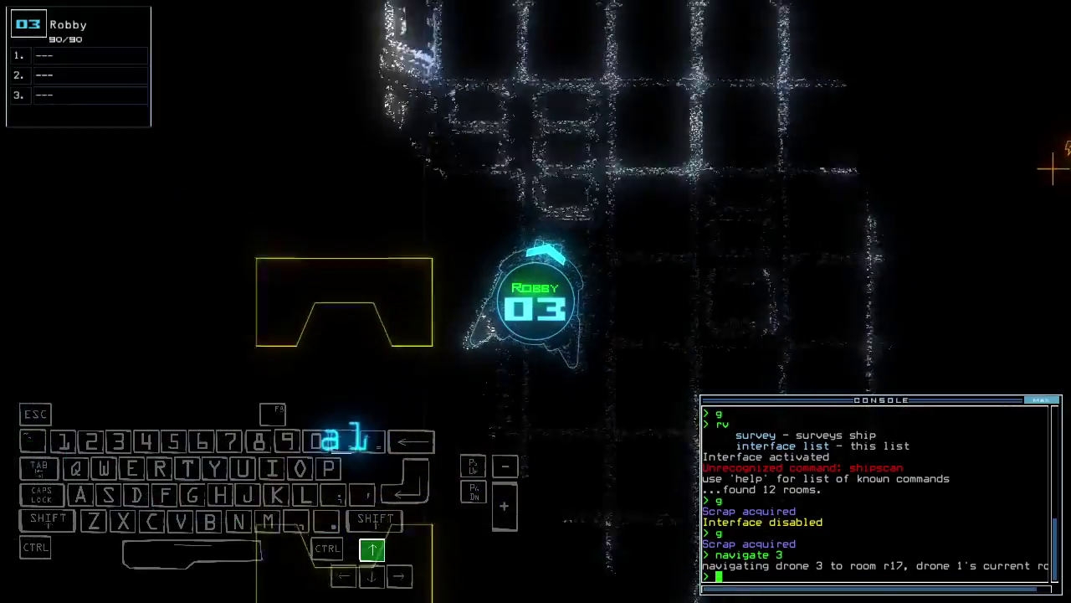
pyautogui.write('p')
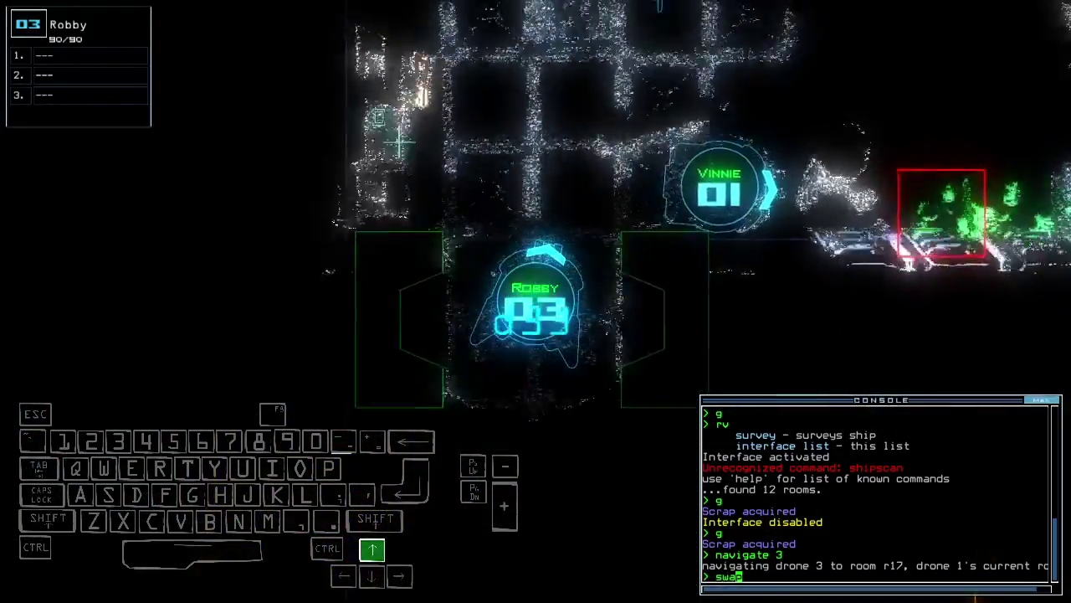
pyautogui.press('Return')
pyautogui.press('Return')
pyautogui.press('Return')
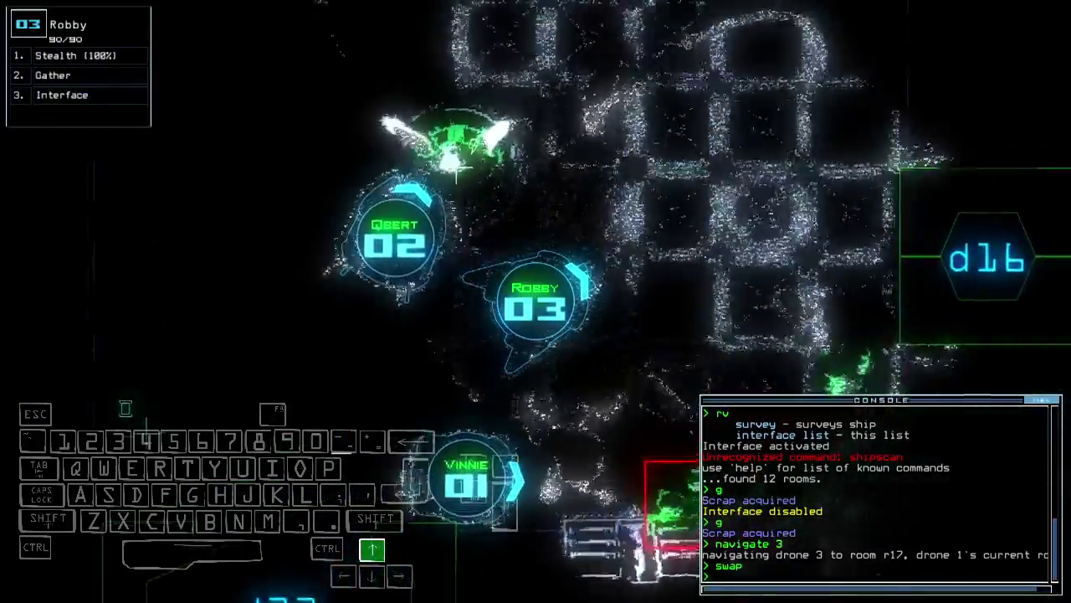
pyautogui.press('space')
pyautogui.press('space')
pyautogui.write('st;d16')
# Step: Cloak Robby and open door d16, checking the ship map
pyautogui.press('Return')
pyautogui.write('d1')
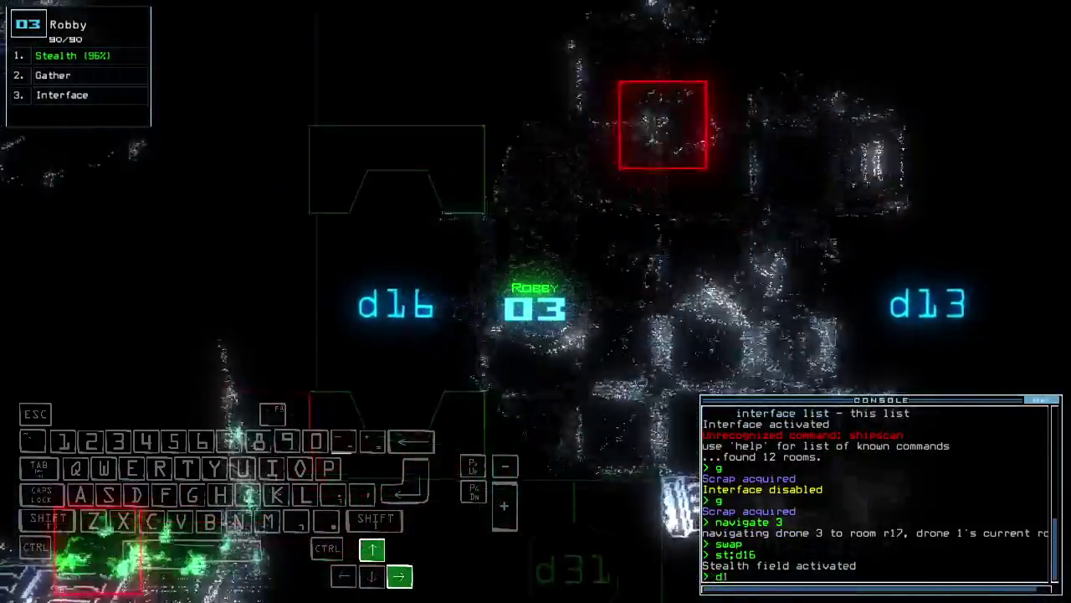
pyautogui.write('6')
pyautogui.press('Return')
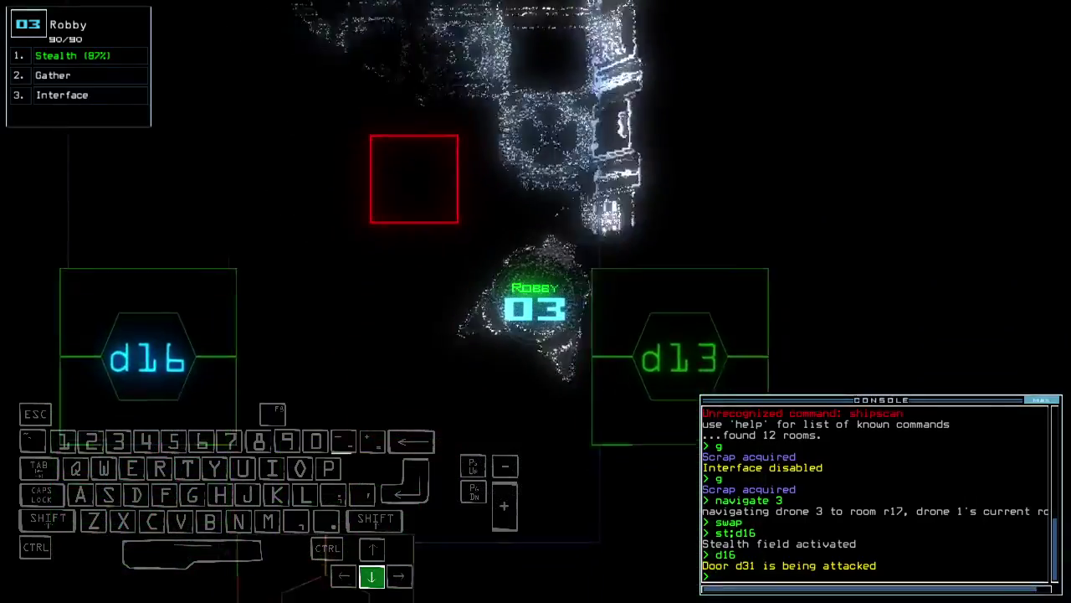
pyautogui.press('space')
pyautogui.write('d32')
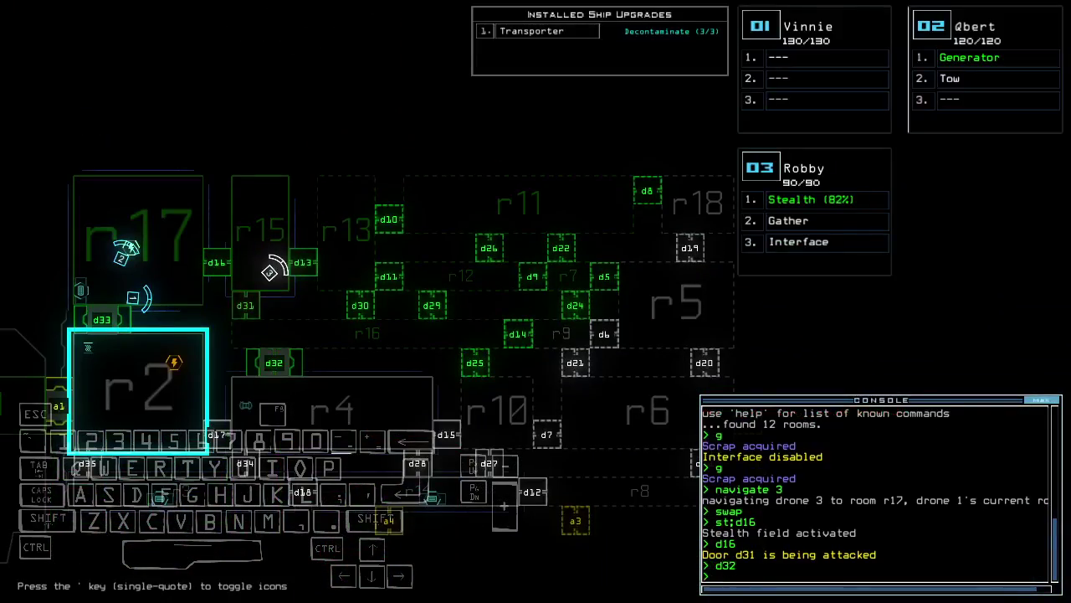
pyautogui.press('Down')
pyautogui.press('space')
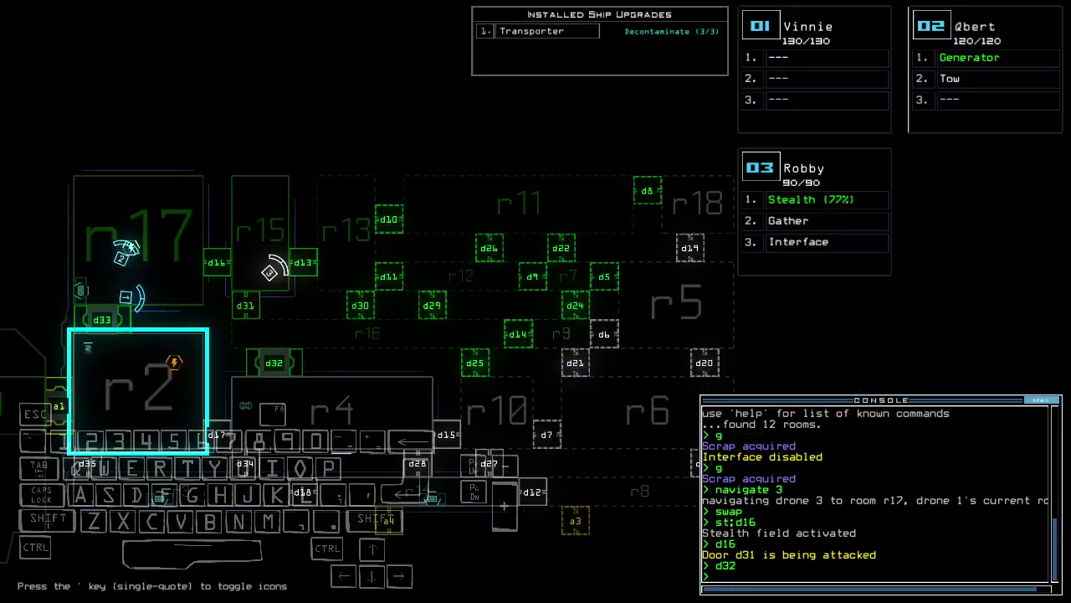
pyautogui.press('space')
pyautogui.write('13')
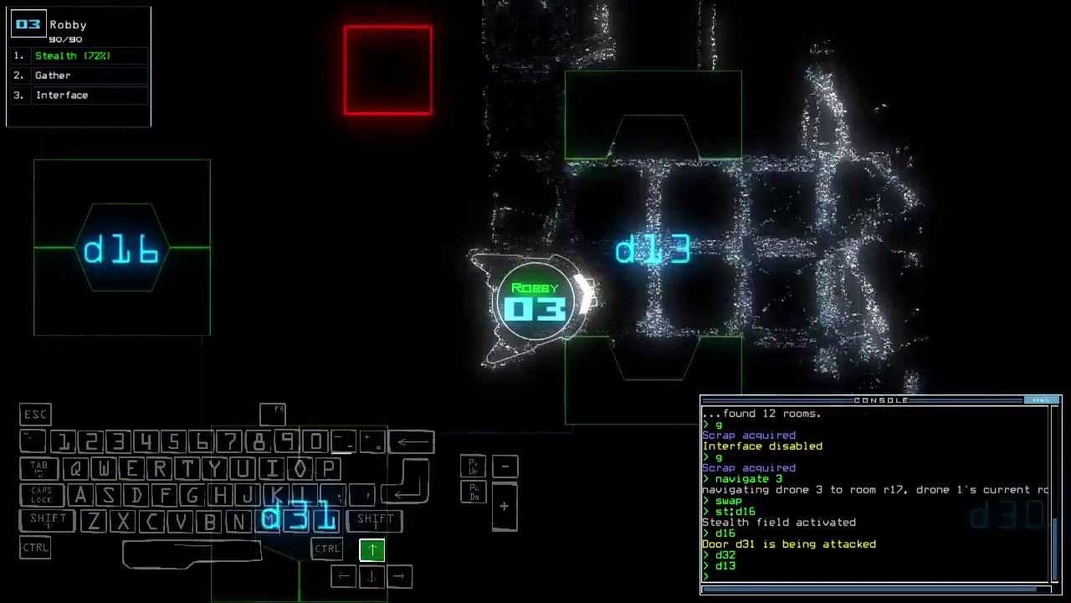
# Step: Open doors d13 and d11 and drive Robby through the rooms
pyautogui.press('Return')
pyautogui.write('d13')
pyautogui.press('Return')
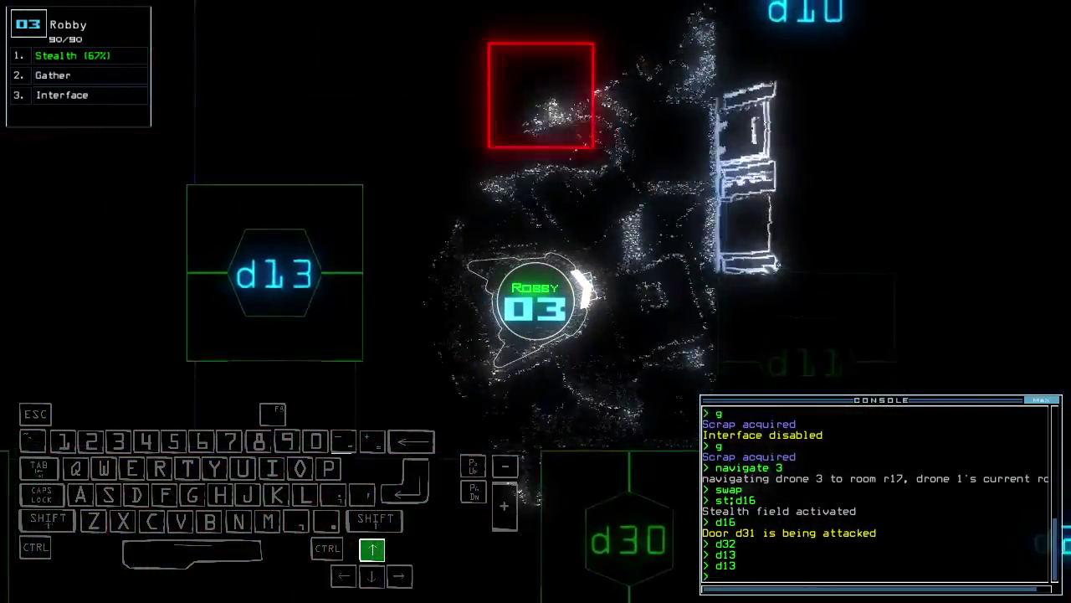
pyautogui.press('d')
pyautogui.press('d')
pyautogui.press('d')
pyautogui.press('Up')
pyautogui.press('Up')
pyautogui.press('Down')
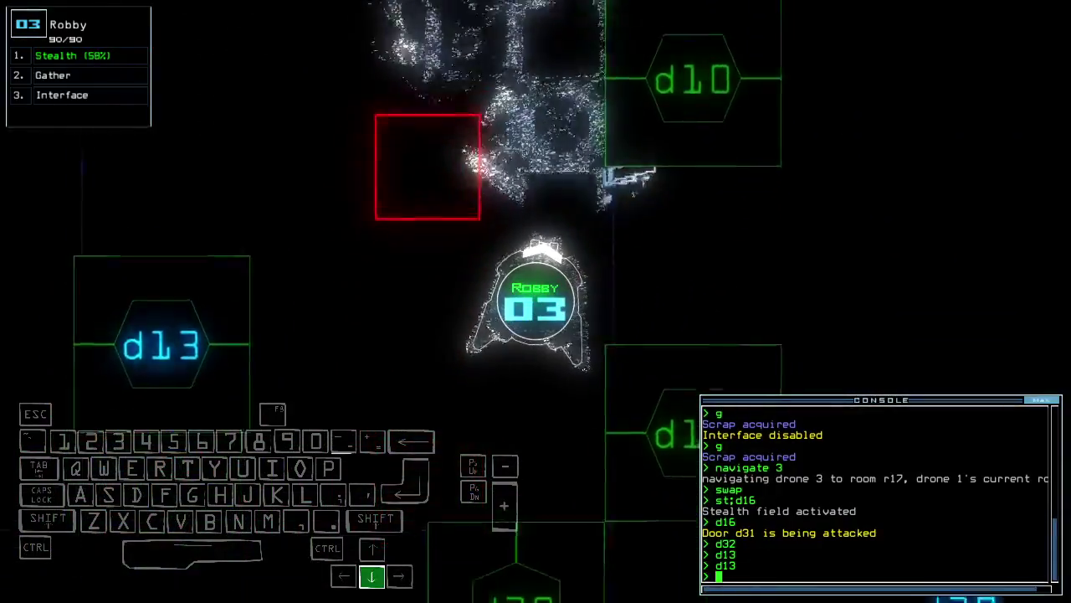
pyautogui.press('Tab')
pyautogui.press('Tab')
pyautogui.write('d11')
pyautogui.press('Return')
pyautogui.press('Up')
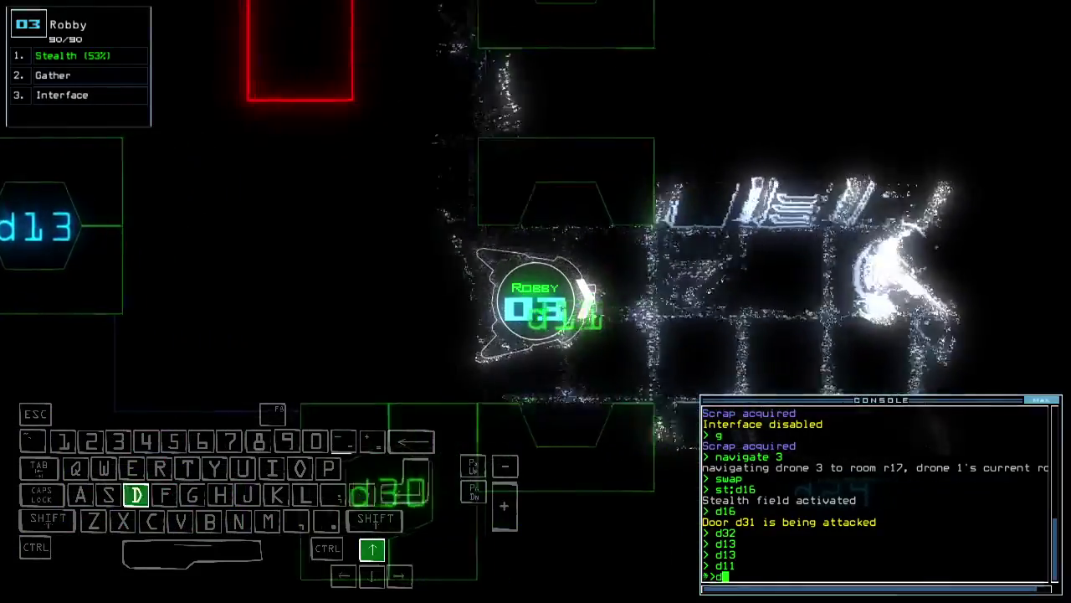
pyautogui.write('d11')
pyautogui.press('Return')
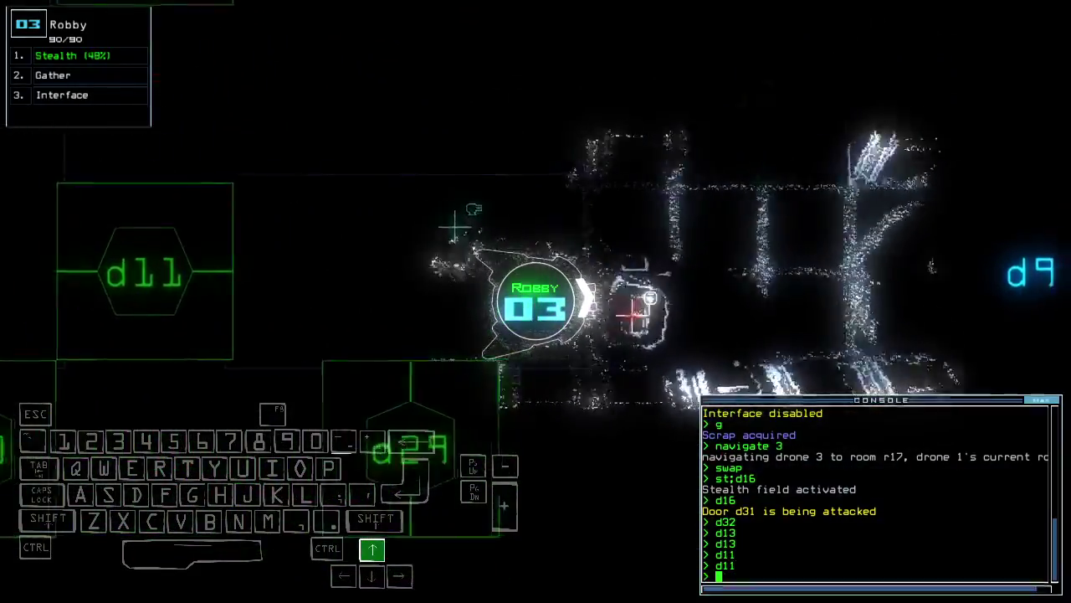
# Step: Cycle between Vinnie's camera, Robby's camera and the ship map while turning Robby
pyautogui.press('1')
pyautogui.press('space')
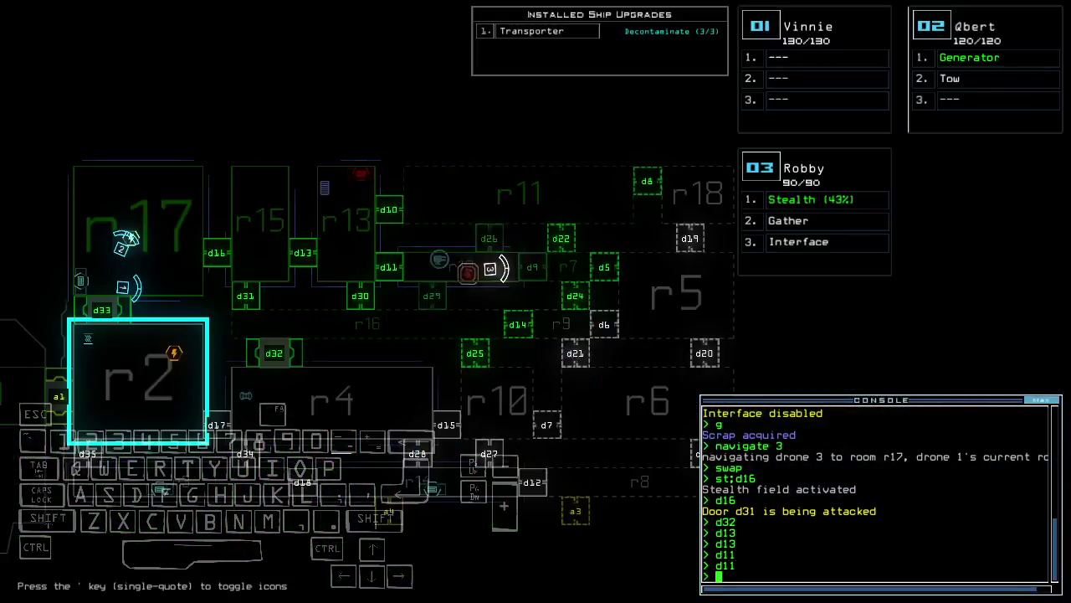
pyautogui.press('3')
pyautogui.write('st')
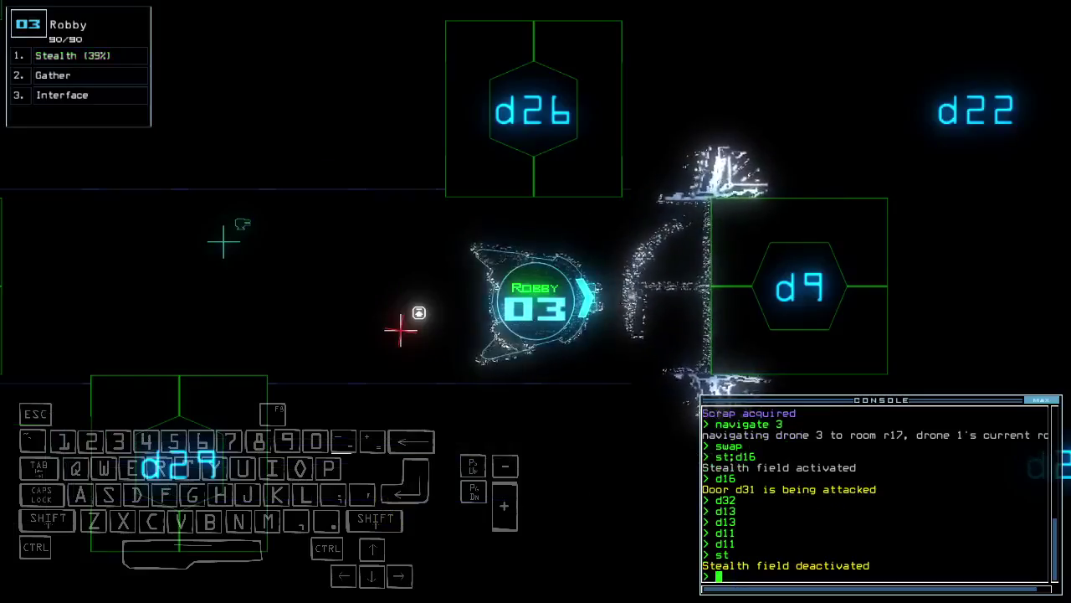
pyautogui.press('space')
pyautogui.press('Left')
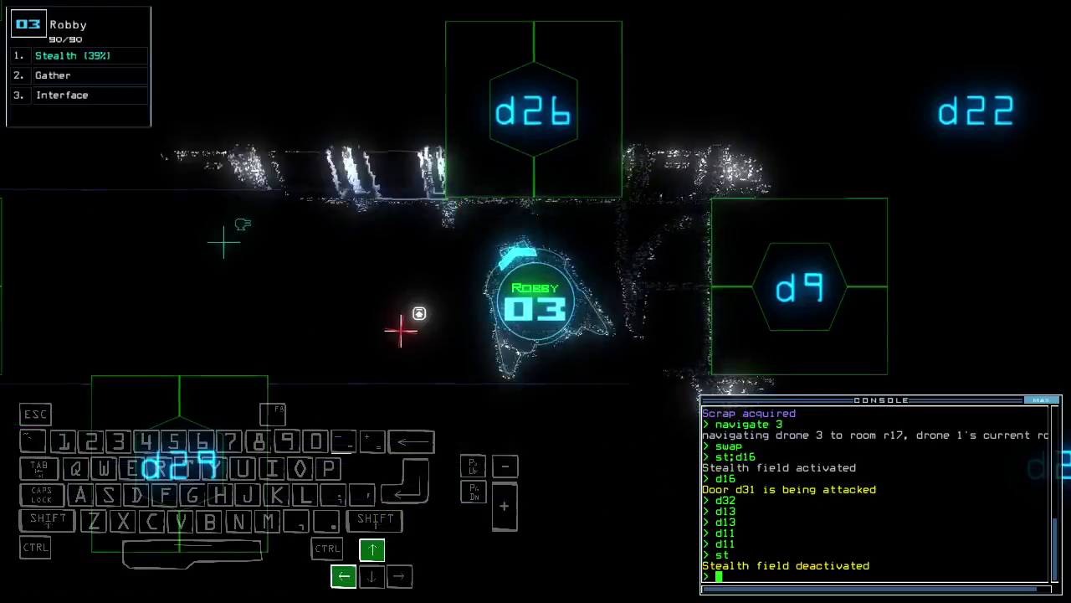
pyautogui.press('space')
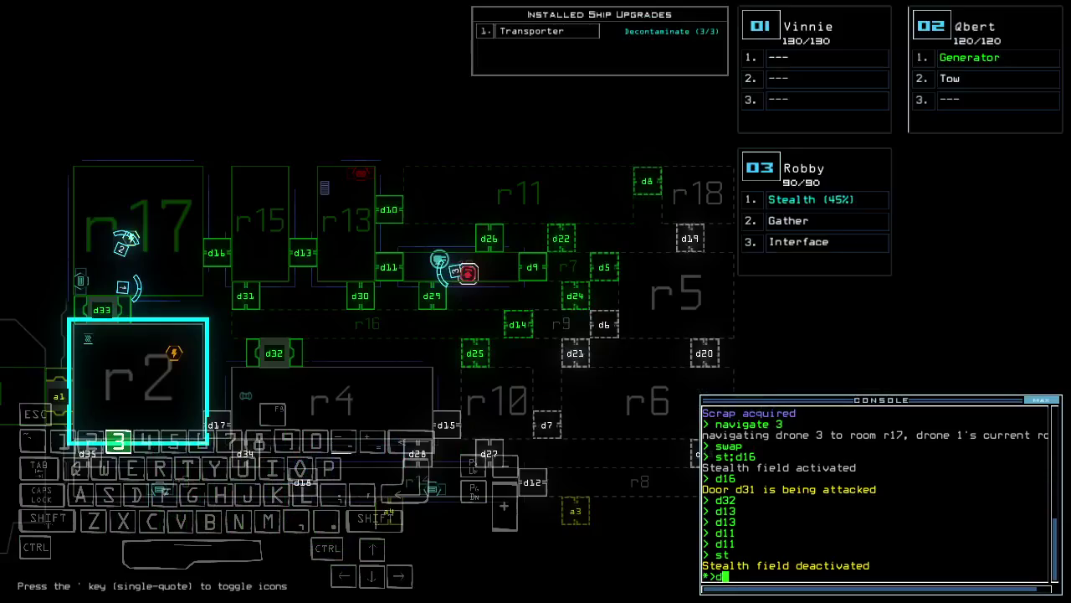
# Step: Drive a drone along the corridor while checking the schematic map
pyautogui.press('Down')
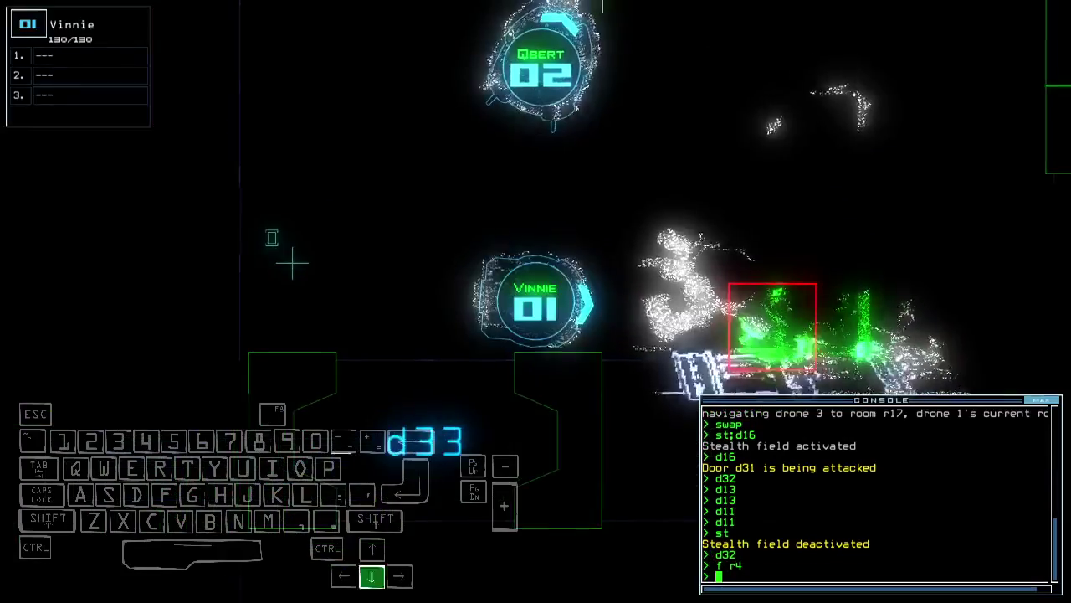
pyautogui.press('Up')
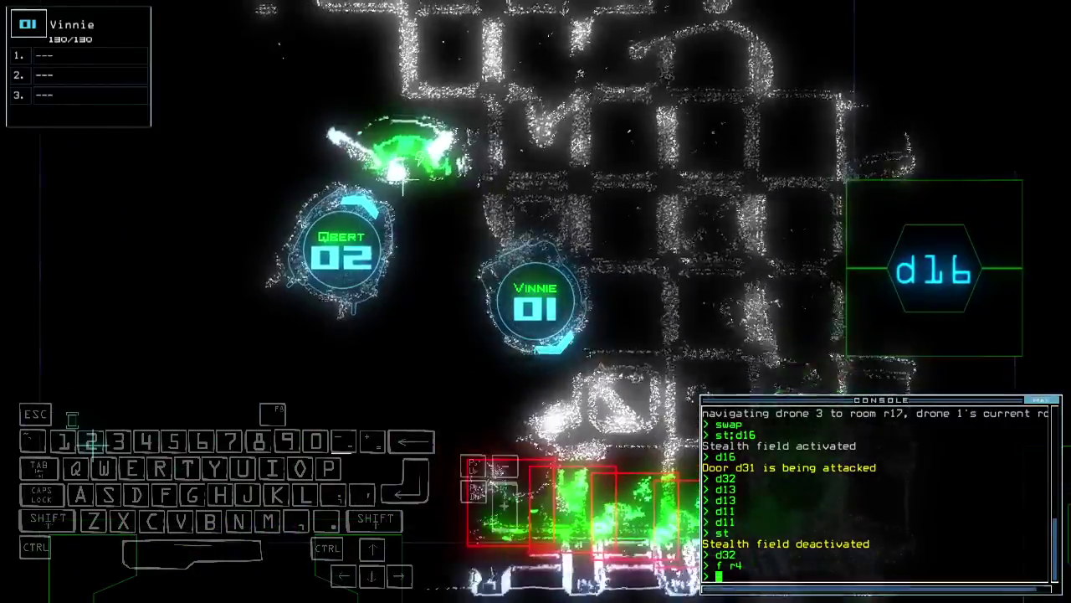
pyautogui.press('space')
pyautogui.press('Right')
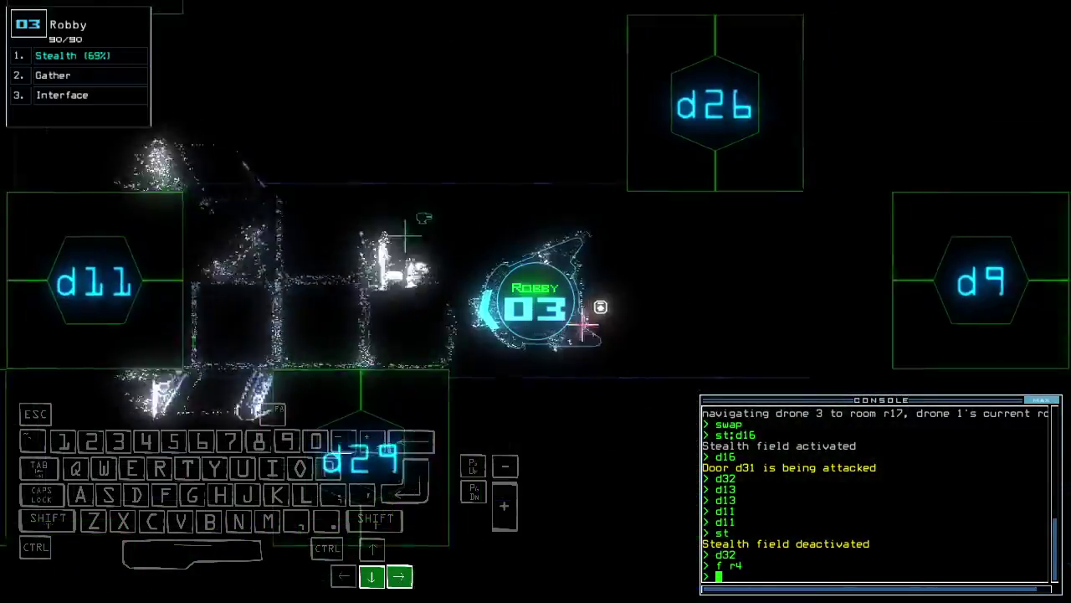
pyautogui.write('st;d26')
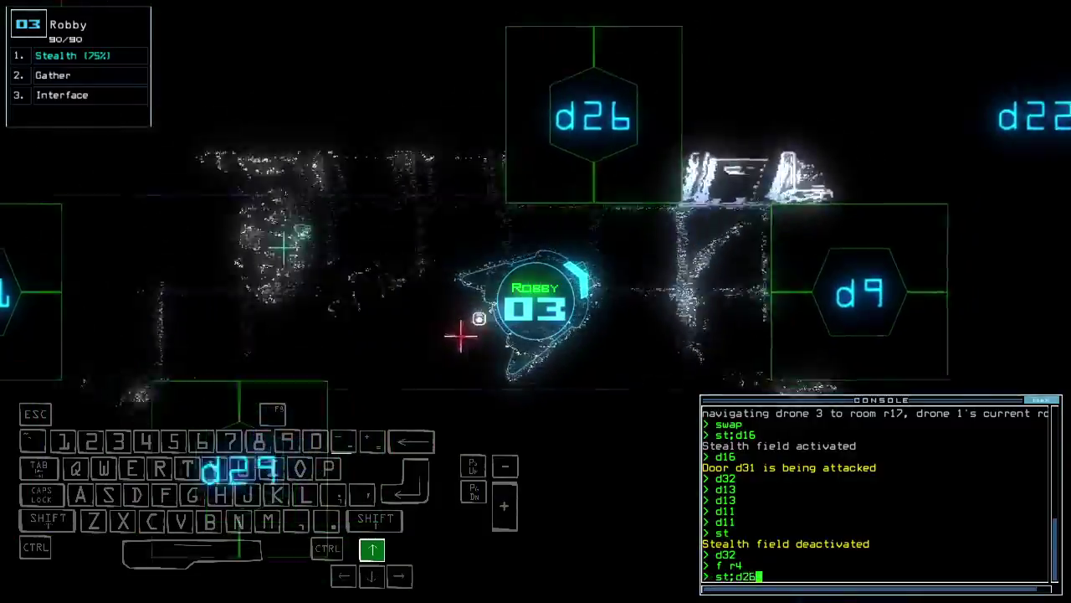
# Step: Cloak Robby with st;d26, drive it through door d26, and close two doors
pyautogui.press('Return')
pyautogui.press('Up')
pyautogui.press('Up')
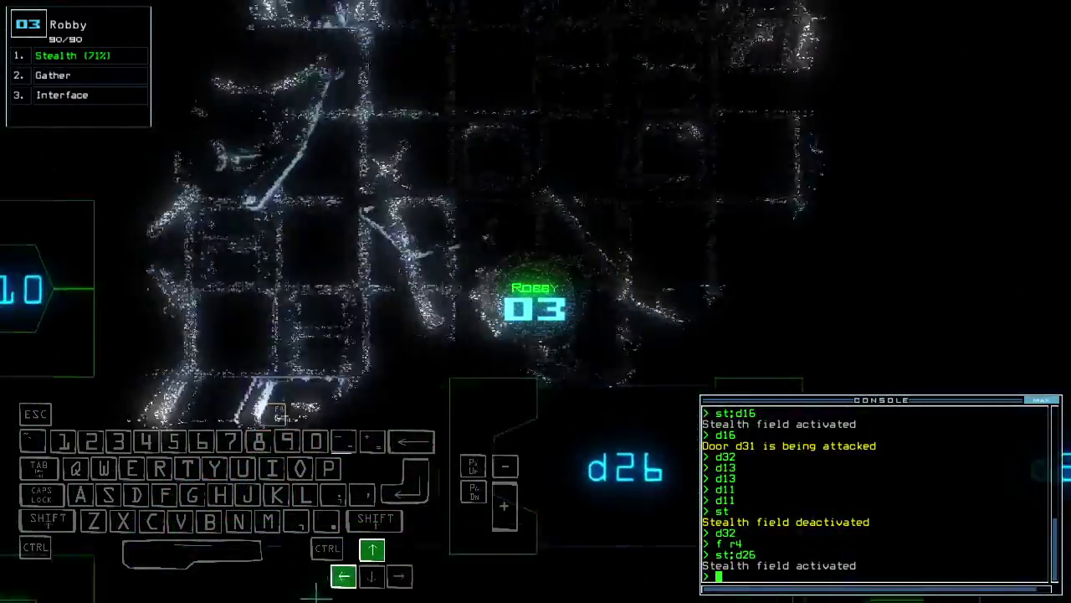
pyautogui.press('Right')
pyautogui.press('Up')
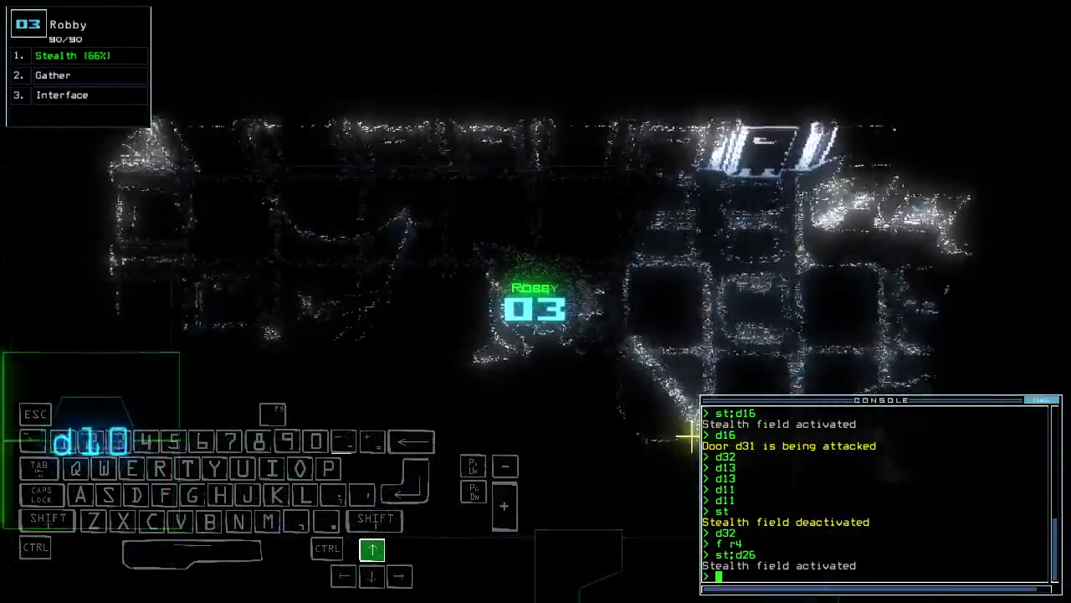
pyautogui.press('Up')
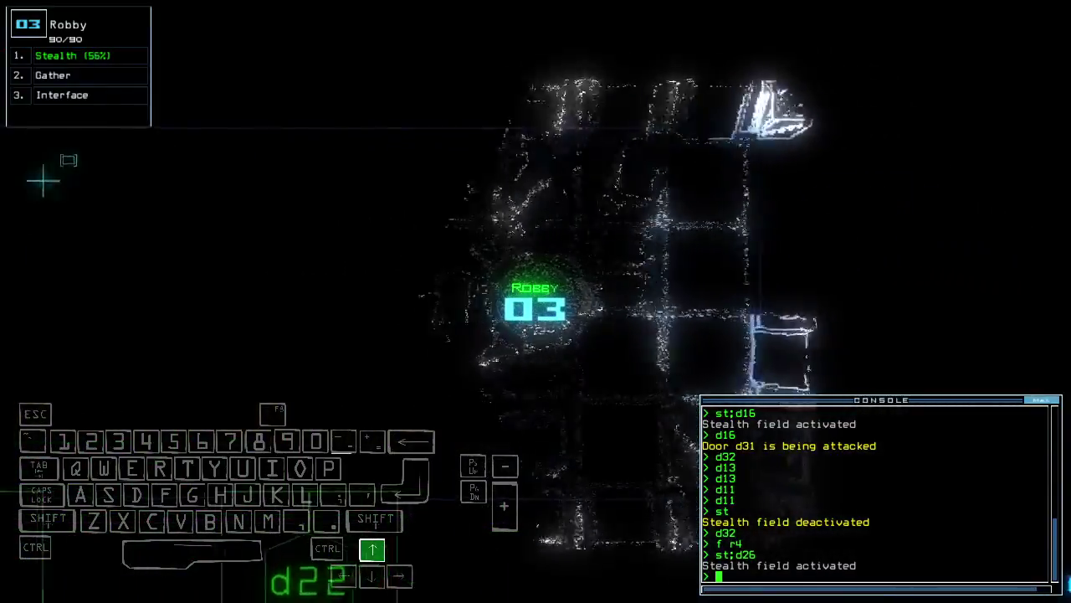
pyautogui.press('1')
pyautogui.press('3')
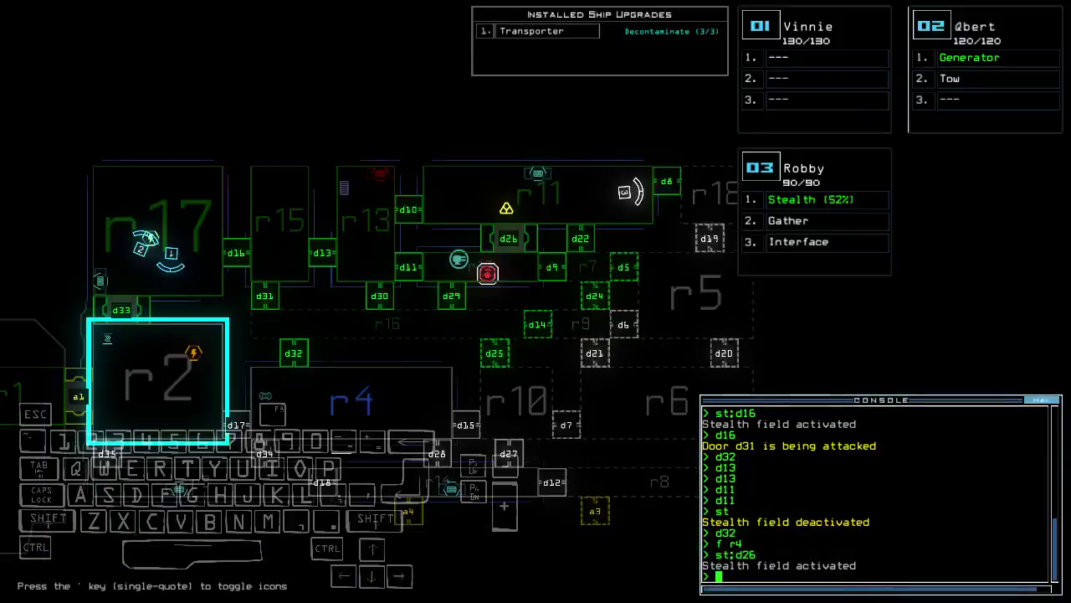
pyautogui.press('Up')
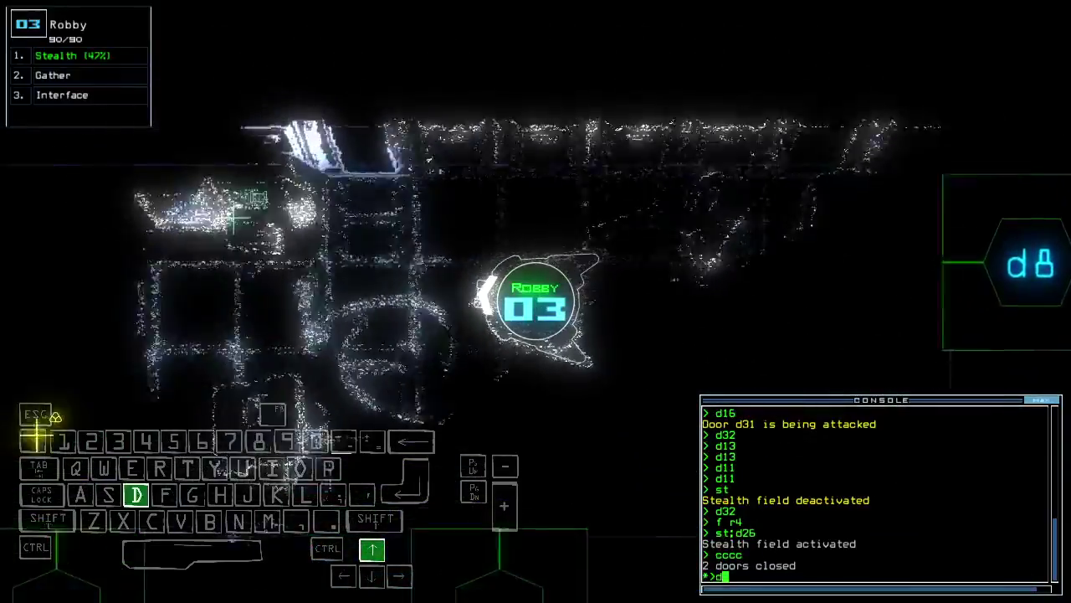
pyautogui.write('dct')
# Step: Turn on defenses to kill the r12 enemy, gather scrap, close doors and reopen d26
pyautogui.press('Return')
pyautogui.write('df')
pyautogui.press('Return')
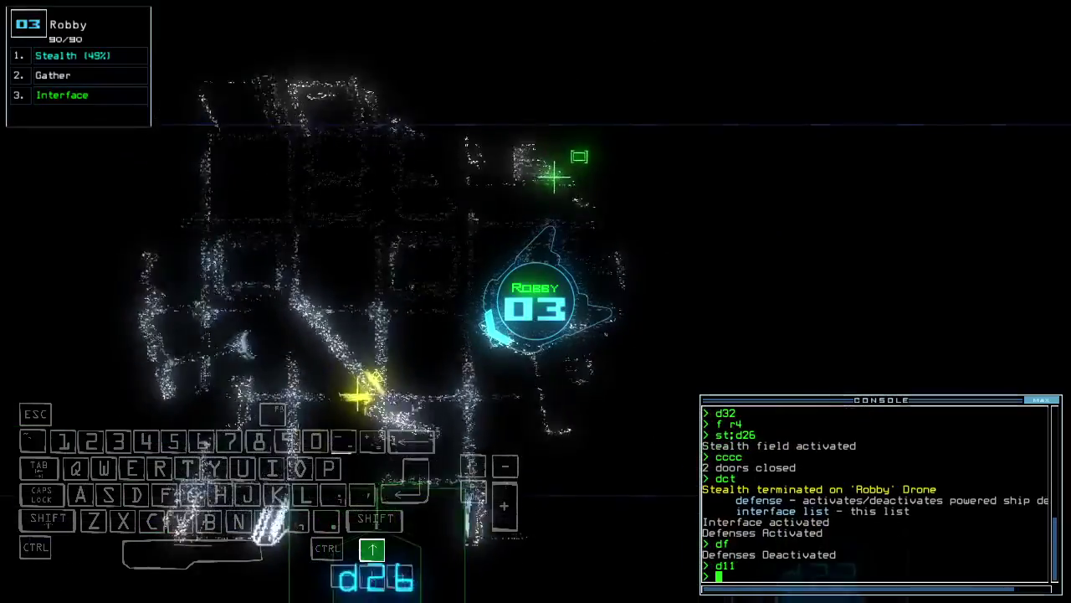
pyautogui.write('g')
pyautogui.press('Return')
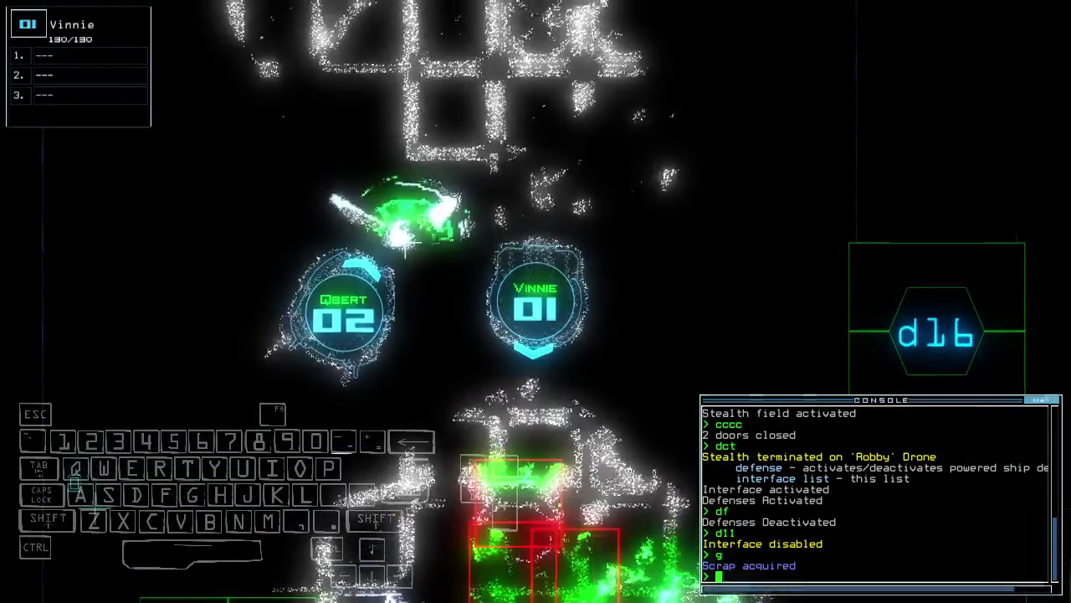
pyautogui.press('1')
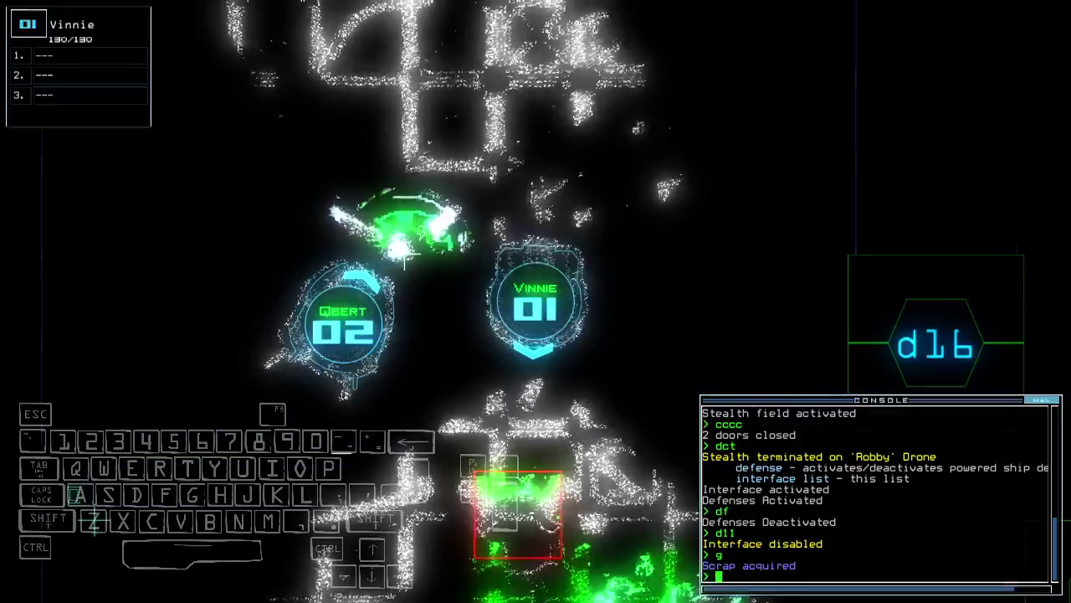
pyautogui.write('3')
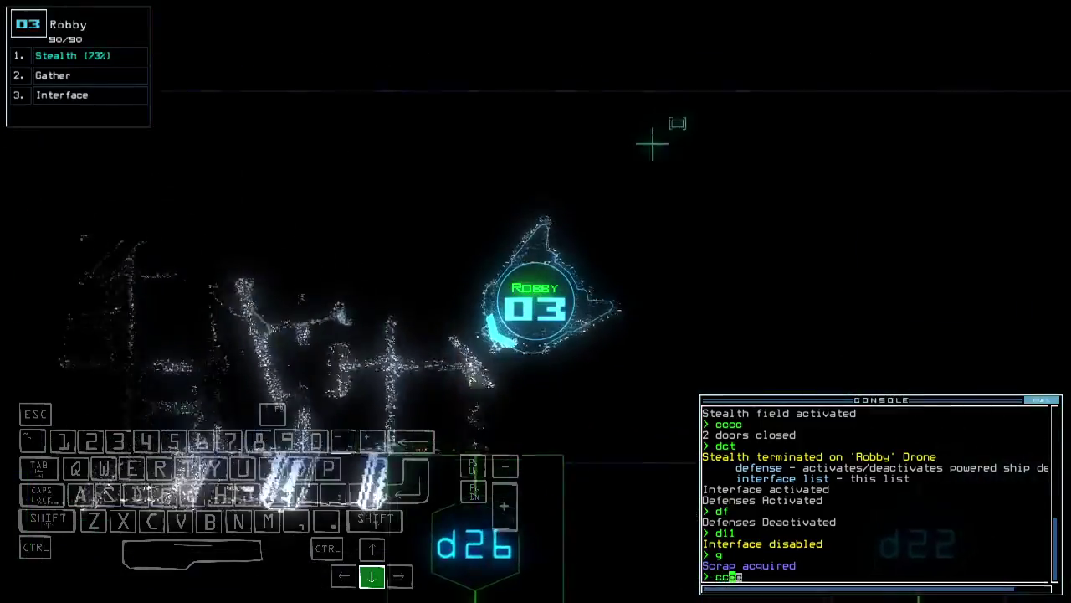
pyautogui.write('c')
pyautogui.press('Return')
pyautogui.write('d')
pyautogui.press('Up')
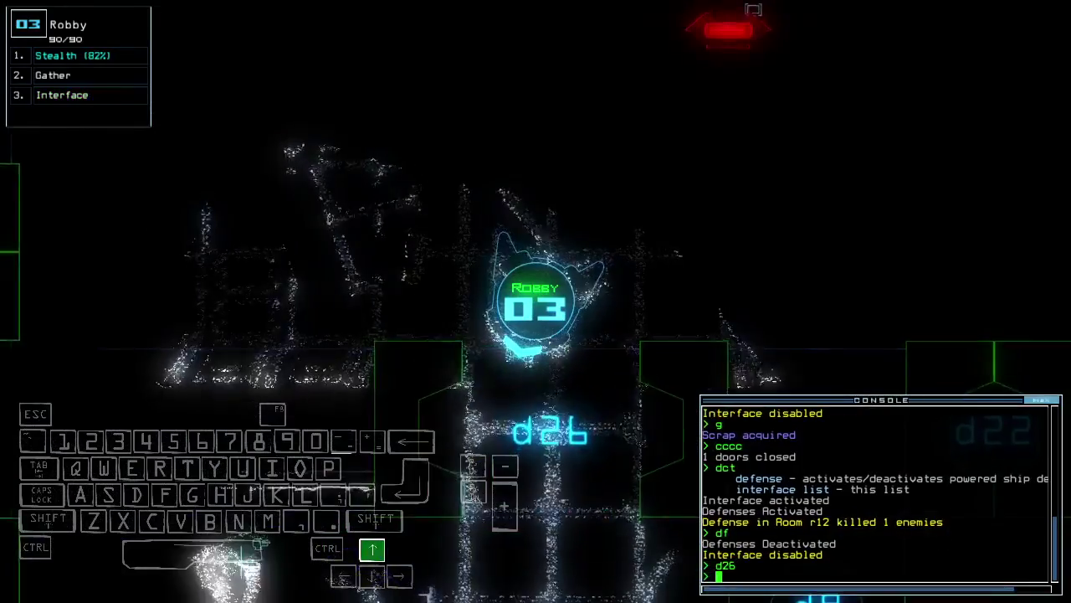
pyautogui.write('6')
pyautogui.press('Return')
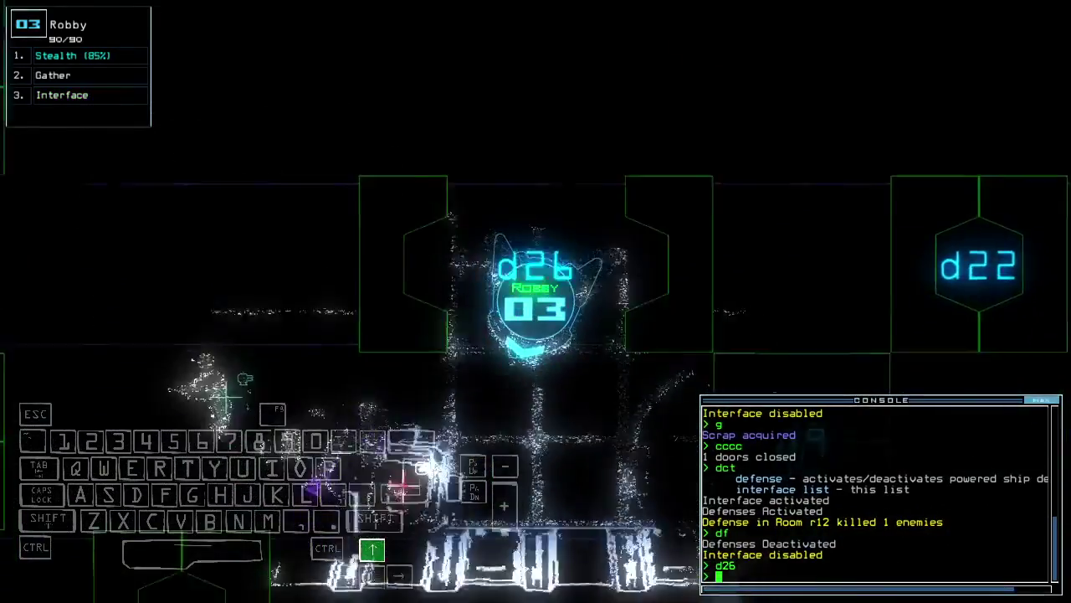
# Step: Drive Robby toward d26, gather scrap, and cloak it while opening doors d13 and d11
pyautogui.press('Right')
pyautogui.write('g')
pyautogui.press('Return')
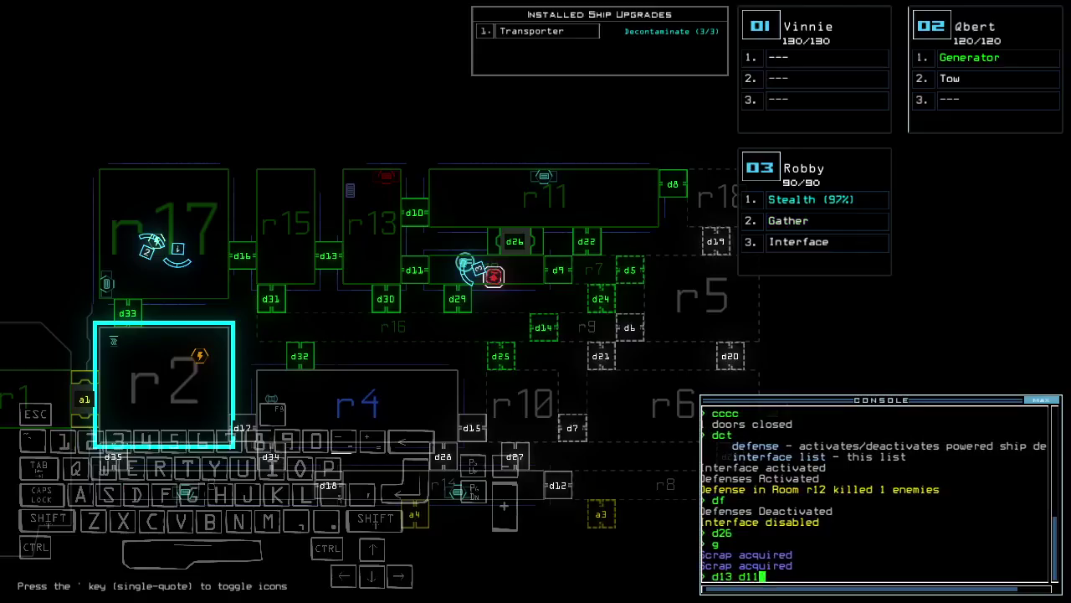
pyautogui.press('Return')
# Step: Check the drone cameras, back Robby away, and confirm mission time 00:03:00
pyautogui.press('F1')
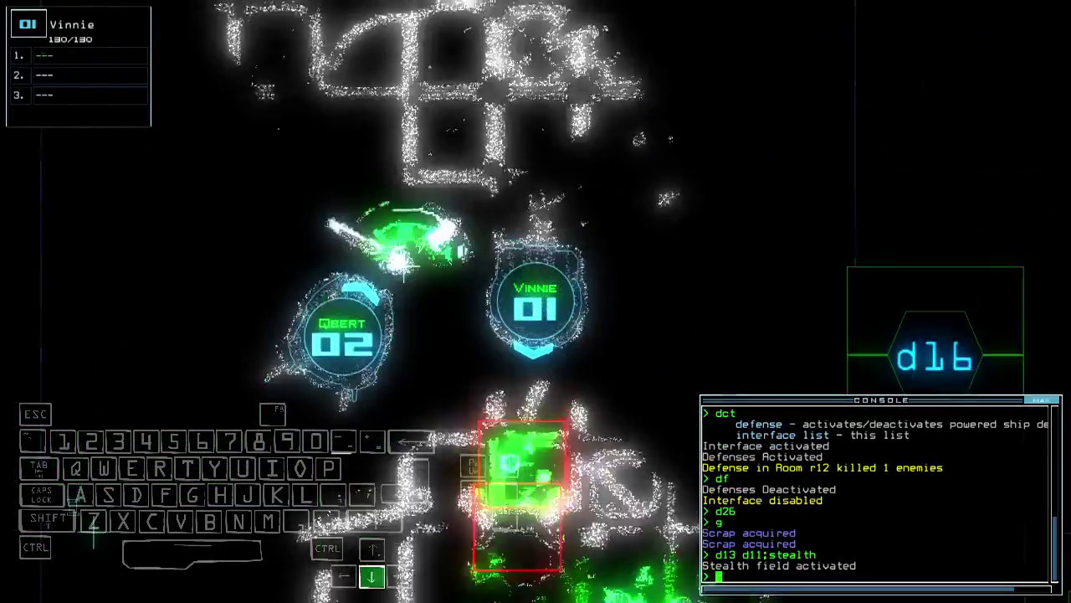
pyautogui.press('space')
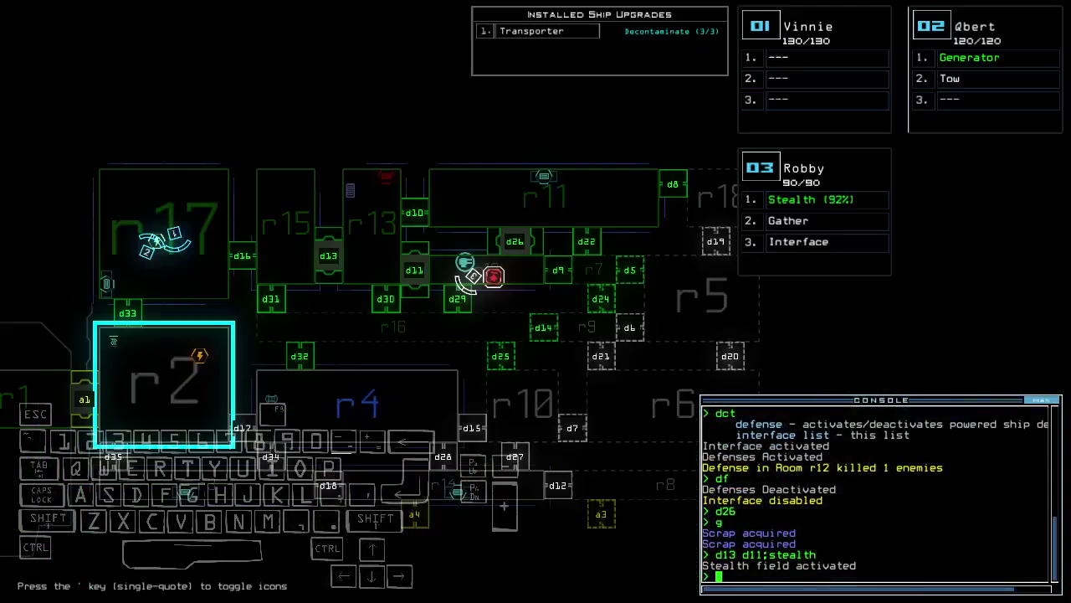
pyautogui.press('F3')
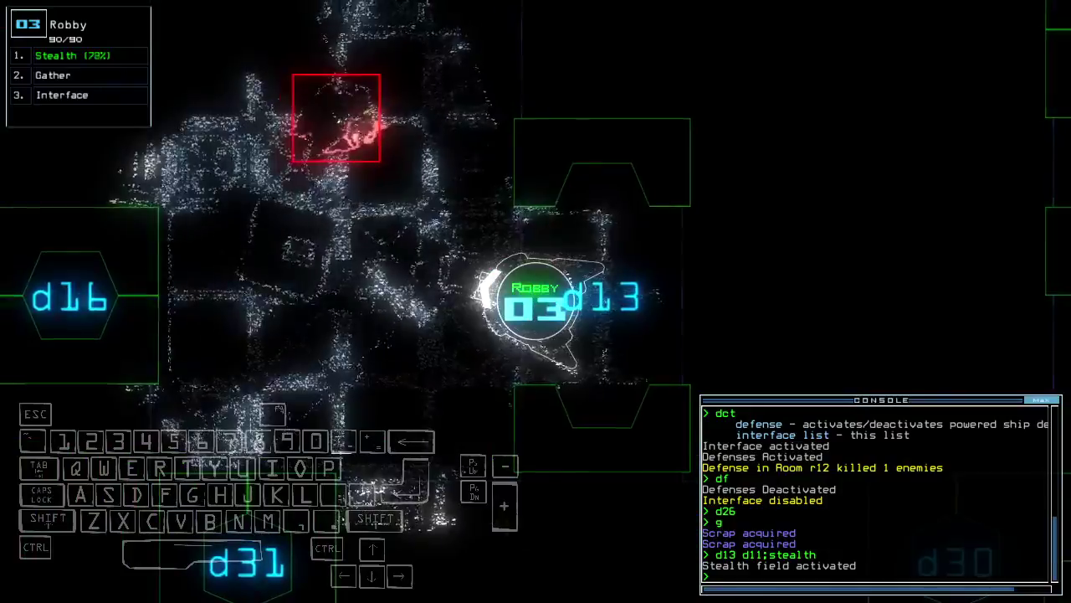
pyautogui.press('Down')
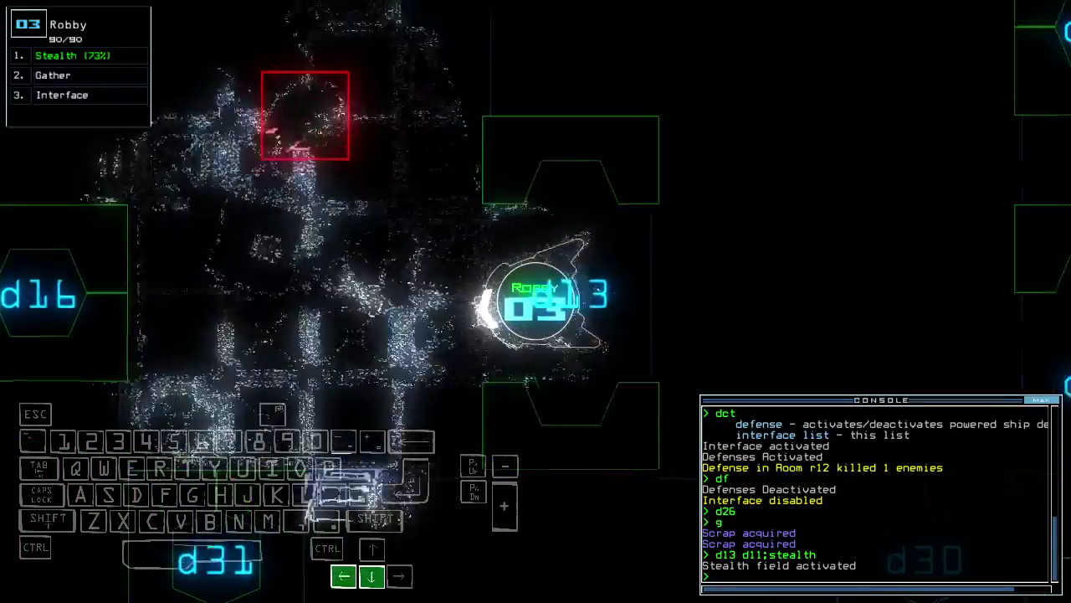
pyautogui.write('te')
pyautogui.press('Return')
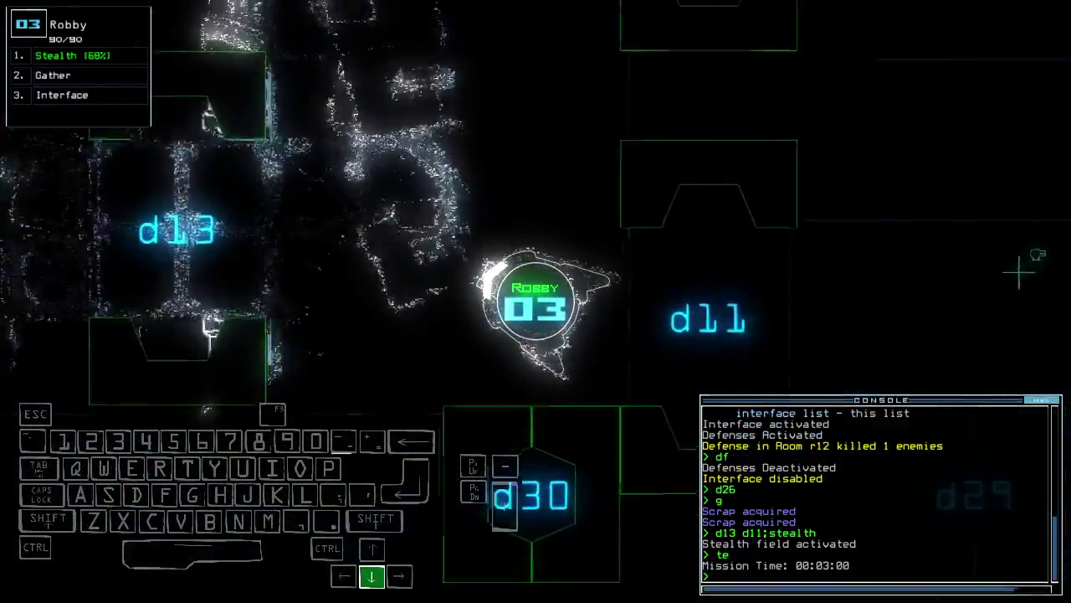
pyautogui.press('Left')
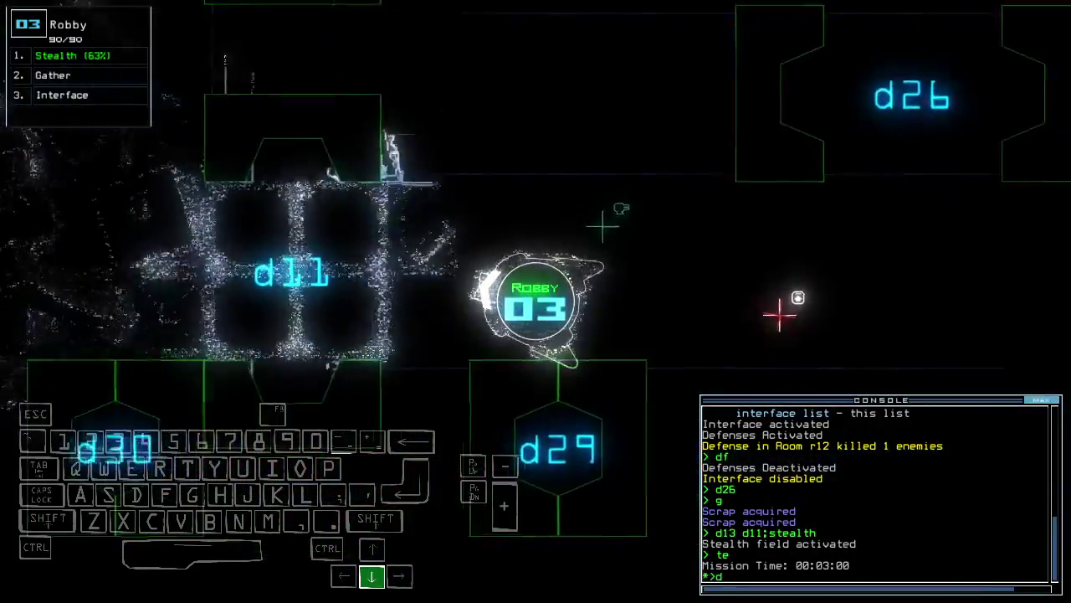
# Step: Steer Robby down, open door d26, and check the mission time (00:03:08)
pyautogui.press('Down')
pyautogui.write('d26')
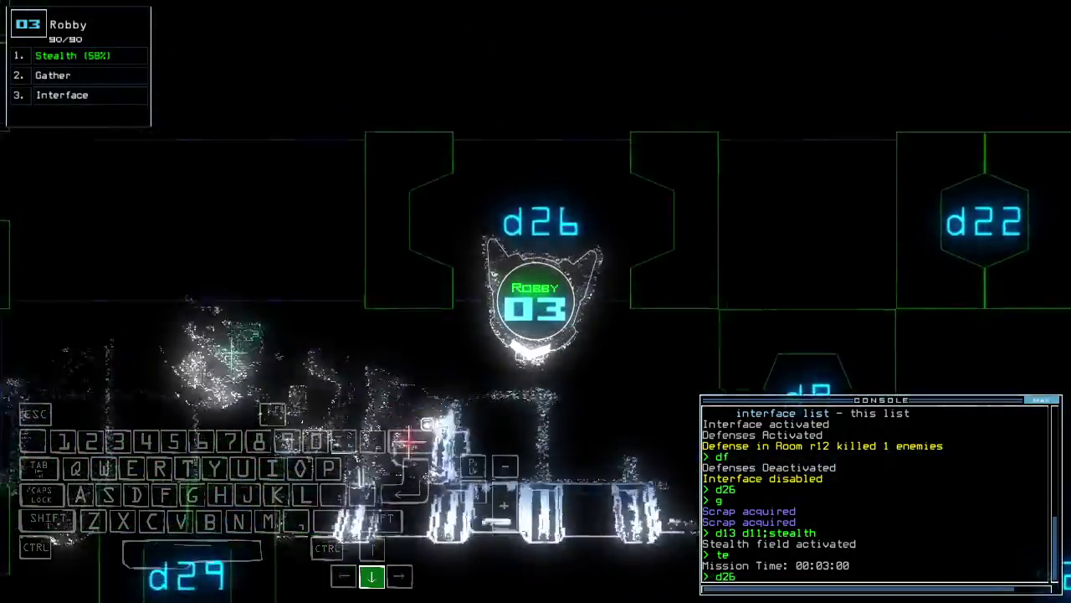
pyautogui.press('Return')
pyautogui.write('1;s')
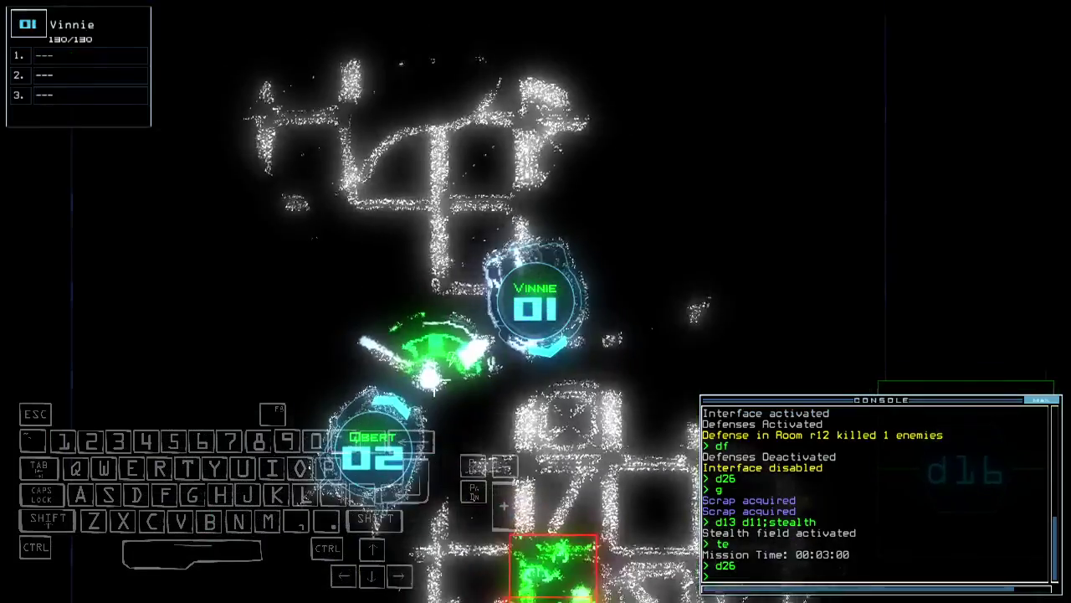
pyautogui.write('te')
pyautogui.press('Return')
# Step: Drop Robby's stealth field, glance at Vinnie's camera, and switch ship defenses back off
pyautogui.press('space')
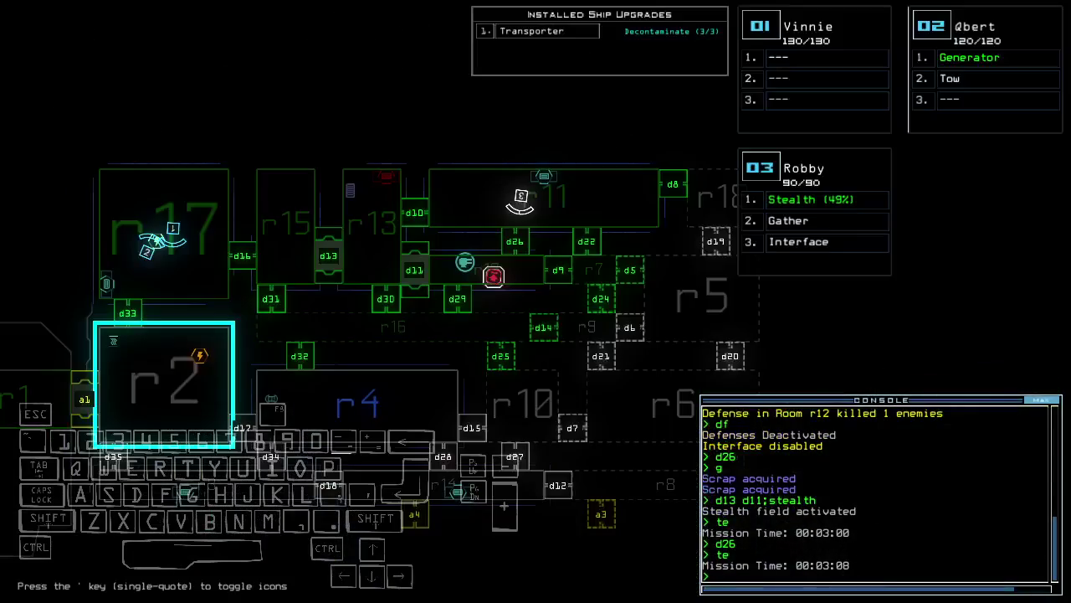
pyautogui.write('3st')
pyautogui.press('Return')
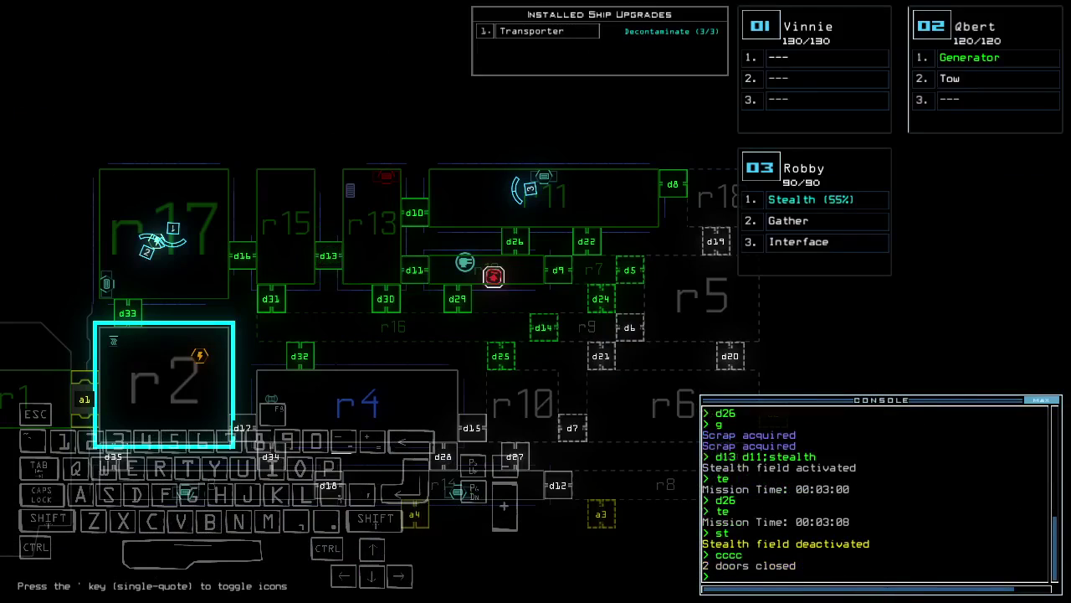
pyautogui.press('1')
pyautogui.press('space')
pyautogui.write('3df')
pyautogui.press('Return')
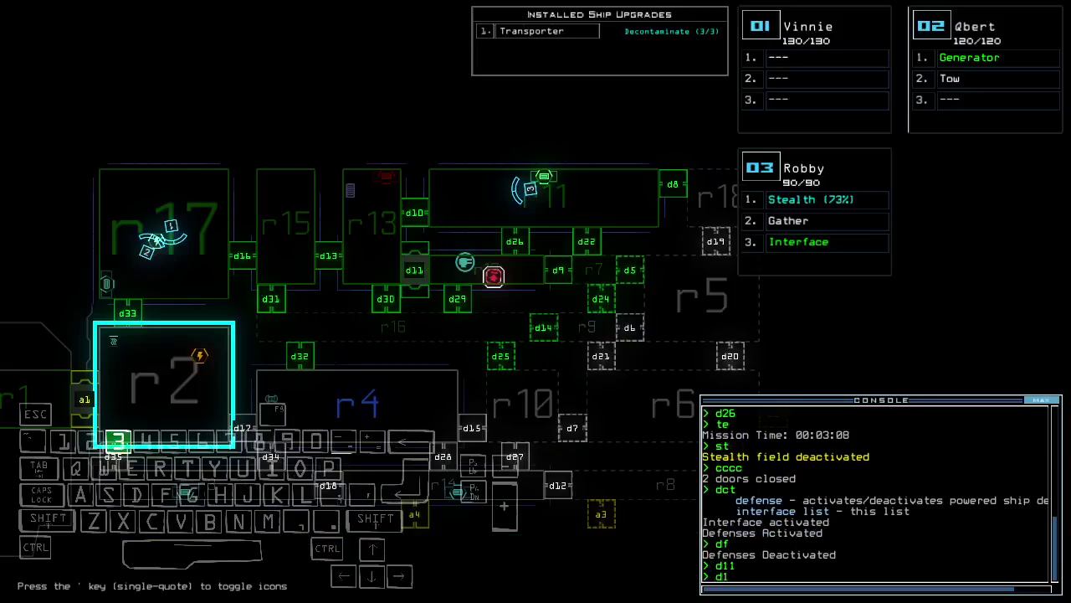
pyautogui.write('3')
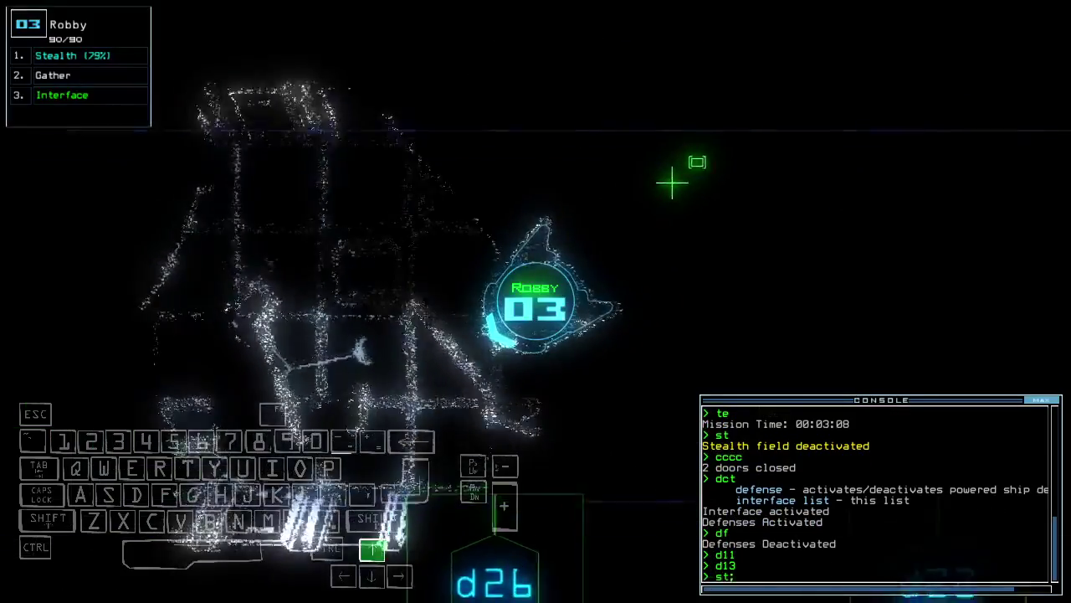
pyautogui.write('st;d26')
# Step: Cloak Robby, open door d26, and drive it through into the room
pyautogui.press('Return')
pyautogui.press('Up')
pyautogui.press('Right')
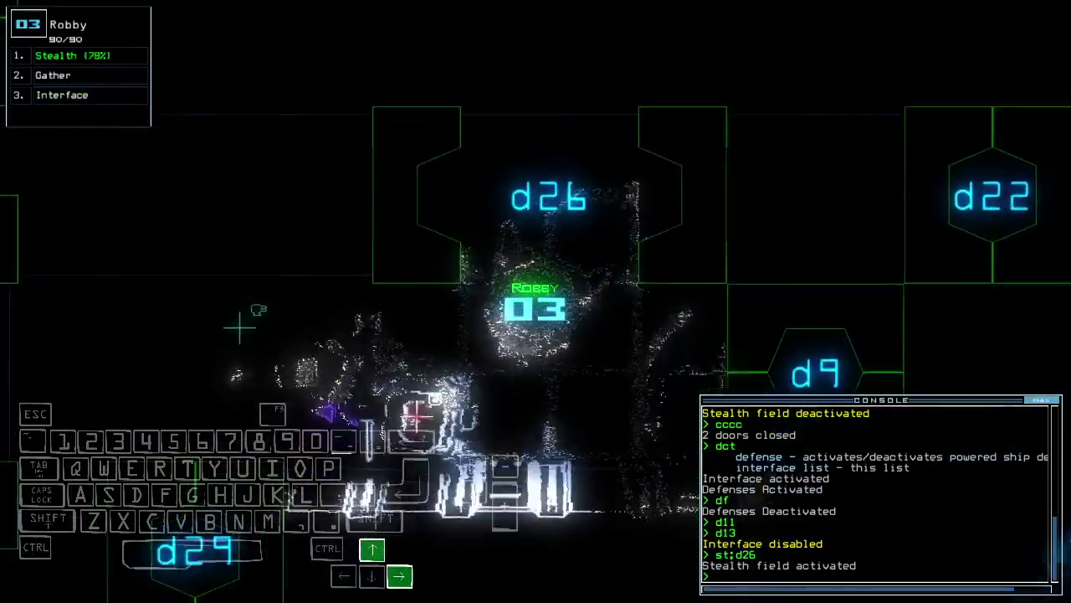
pyautogui.press('Down')
pyautogui.press('Down')
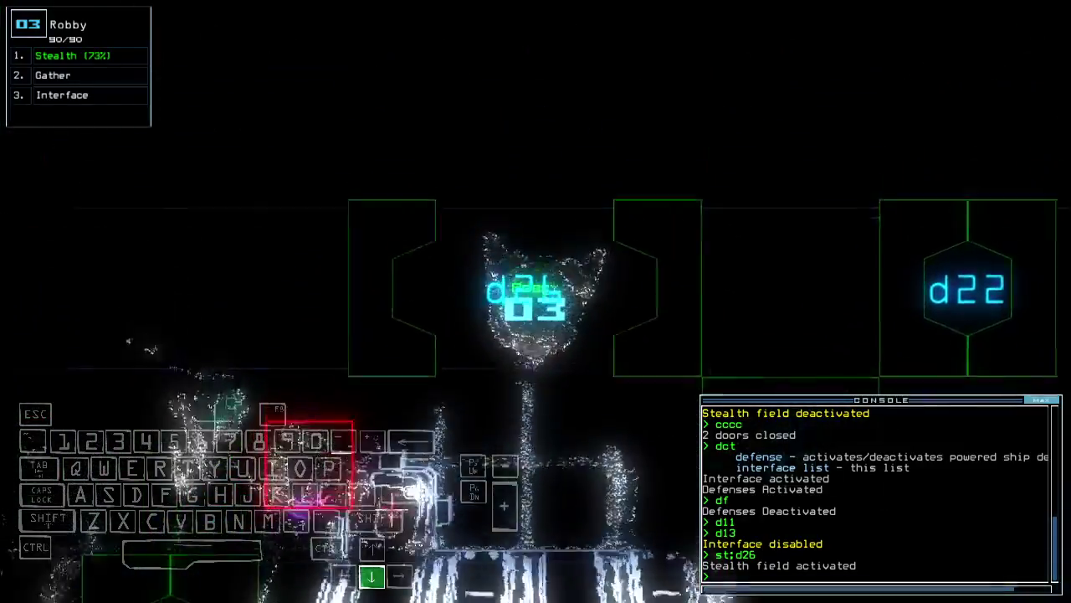
pyautogui.write('dct')
# Step: Power ship defenses to kill the enemy in room r12, then switch them off
pyautogui.press('Return')
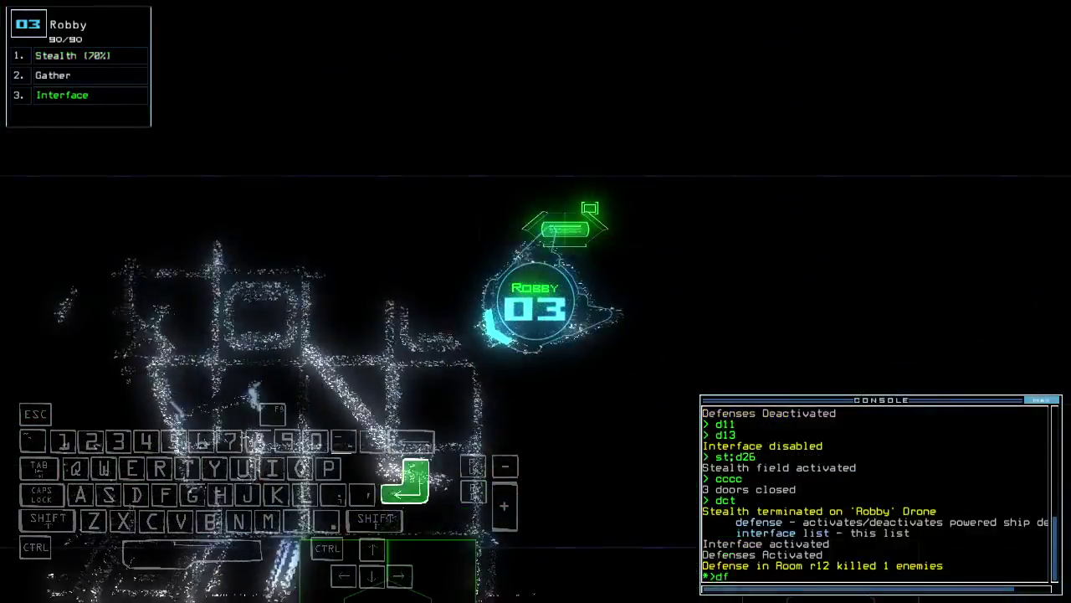
pyautogui.write('df')
pyautogui.press('Return')
pyautogui.press('space')
pyautogui.press('space')
pyautogui.press('space')
pyautogui.write('3')
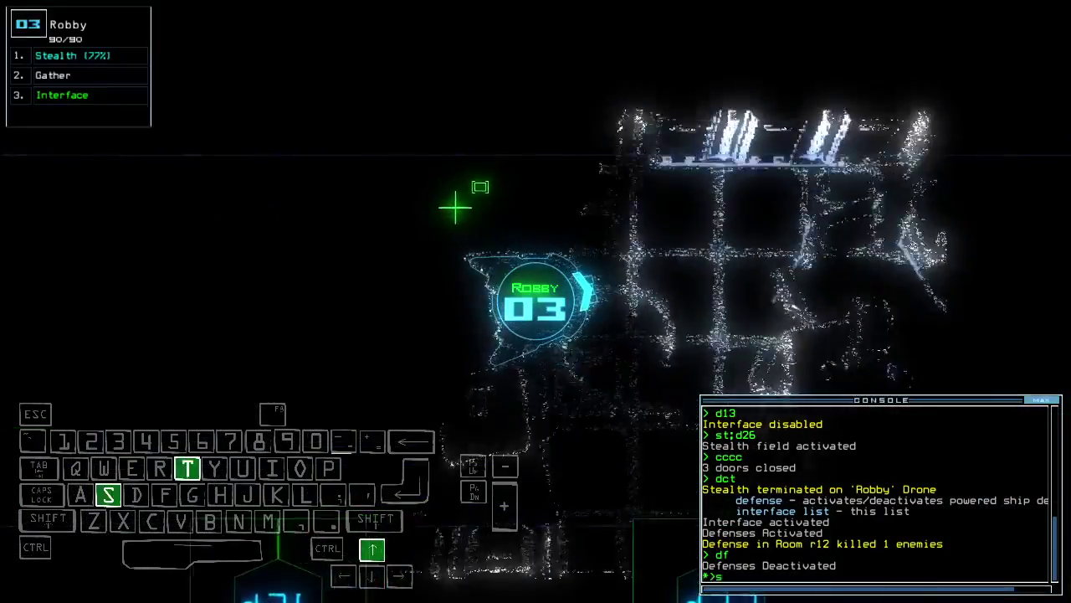
pyautogui.write('st;d8')
# Step: Cloak Robby, open door d8, drive it past the door, and toggle d8
pyautogui.press('Return')
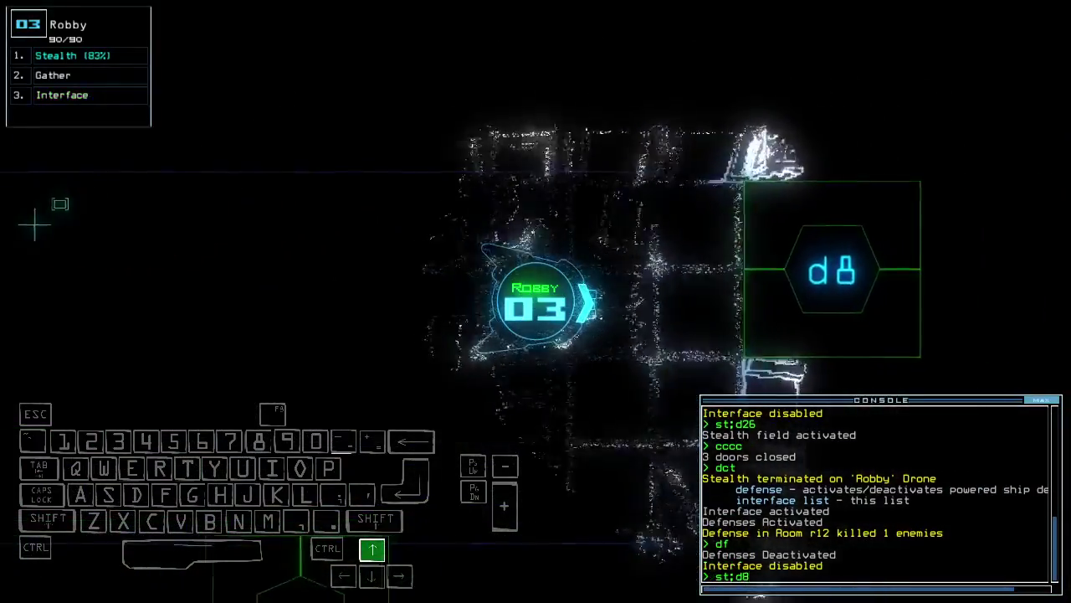
pyautogui.press('Up')
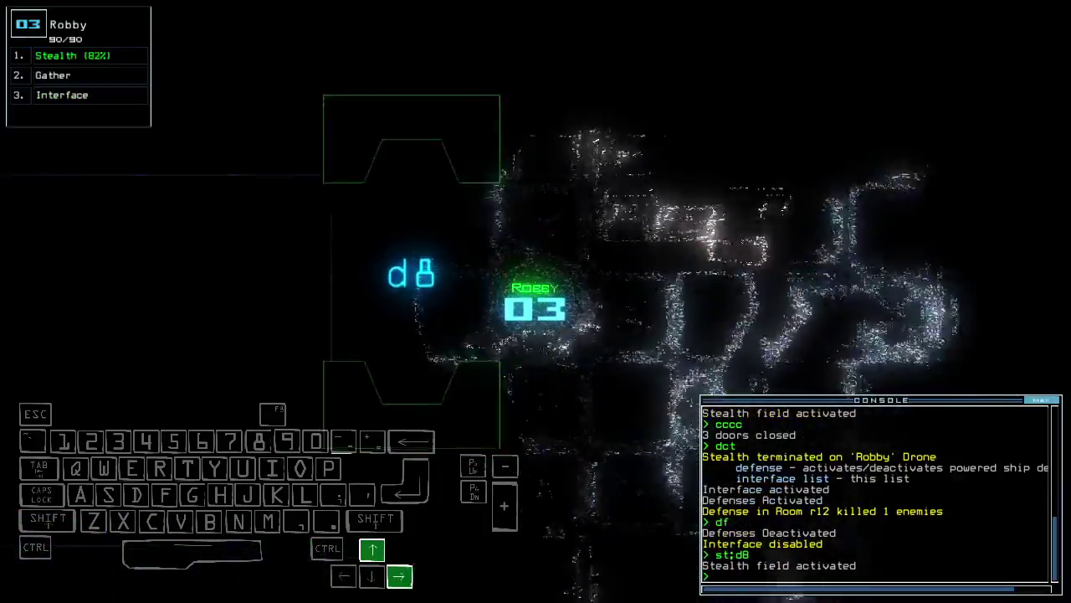
pyautogui.press('Down')
pyautogui.press('Down')
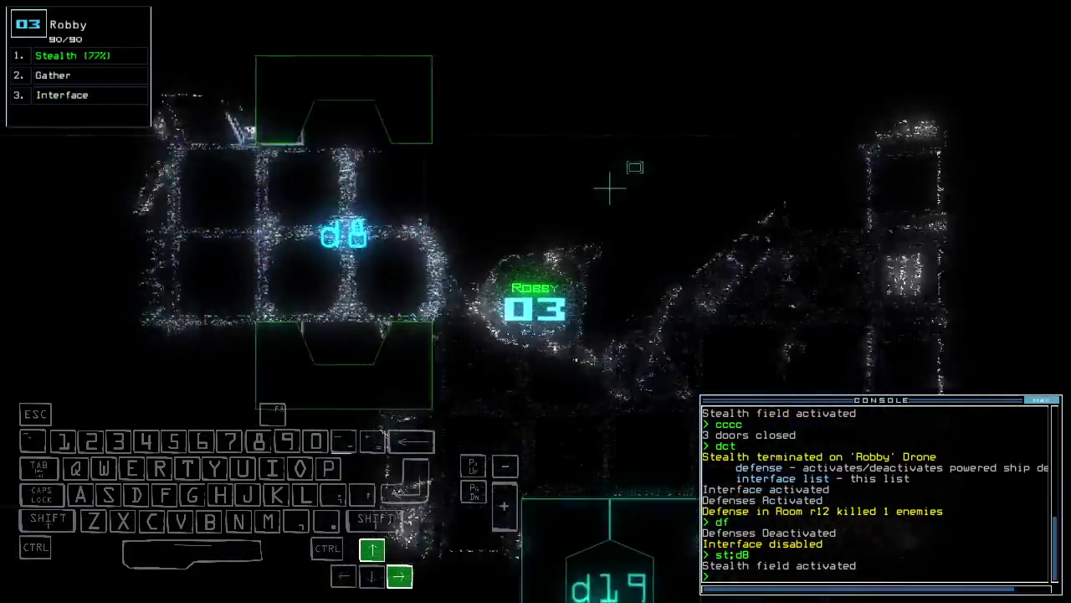
pyautogui.press('Up')
pyautogui.write('d8')
pyautogui.press('Return')
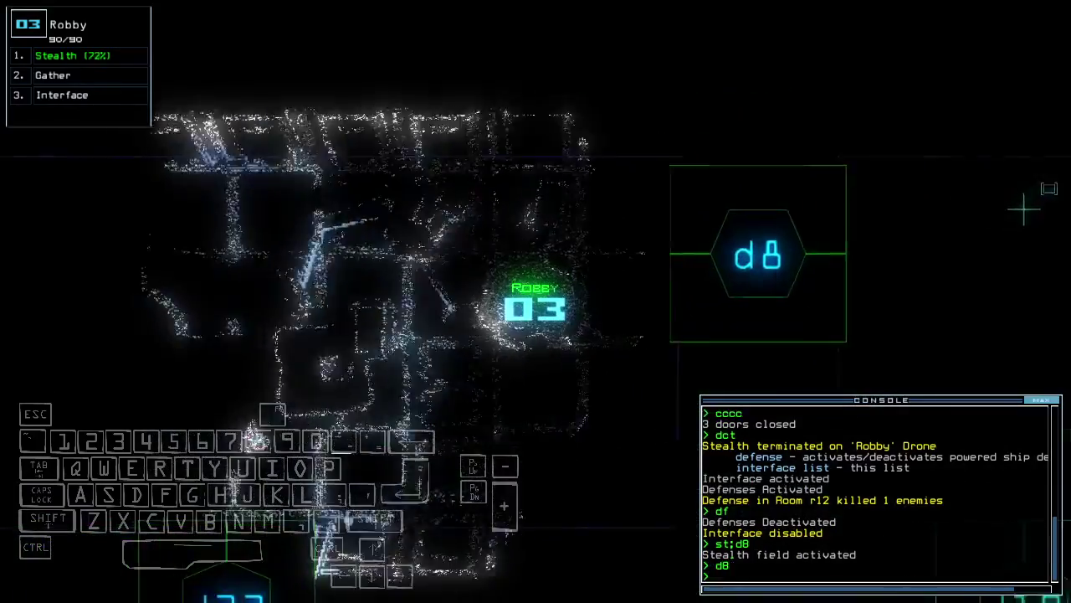
# Step: Check Vinnie's and Qbert's cameras from the ship map, then return to Robby
pyautogui.press('1')
pyautogui.press('space')
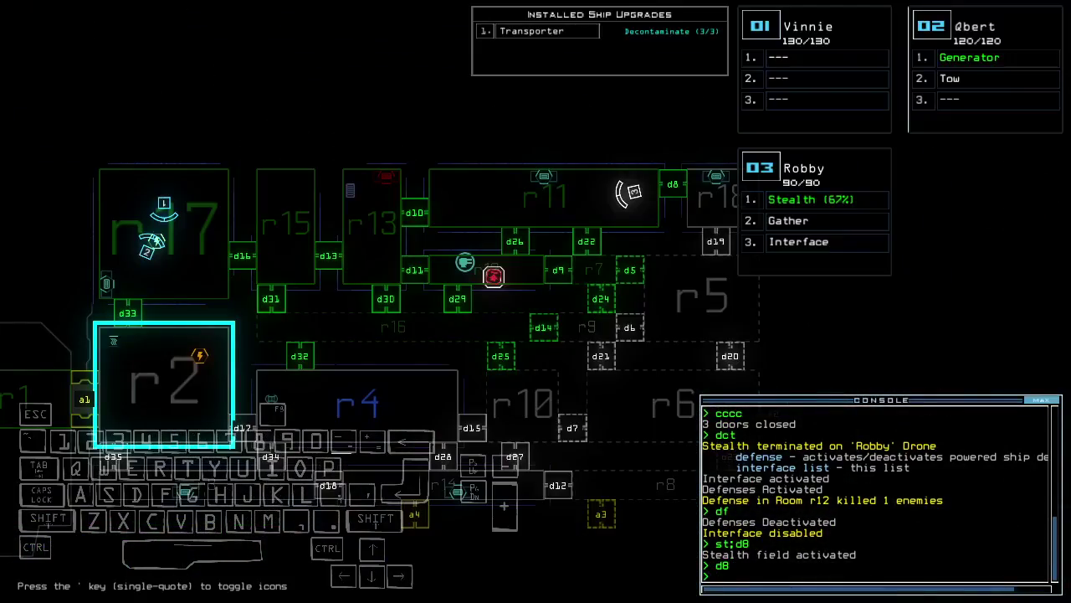
pyautogui.press('2')
pyautogui.press('space')
pyautogui.press('3')
# Step: Drive Robby to door d22, open it, and close all open doors
pyautogui.press('Up')
pyautogui.press('Left')
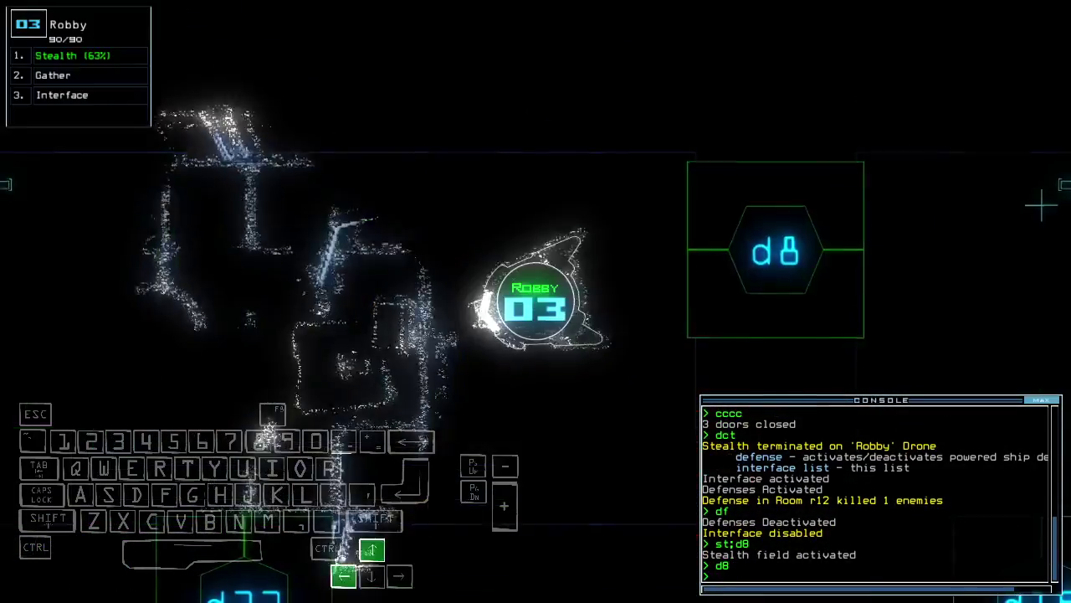
pyautogui.press('Up')
pyautogui.write('d22')
pyautogui.press('Return')
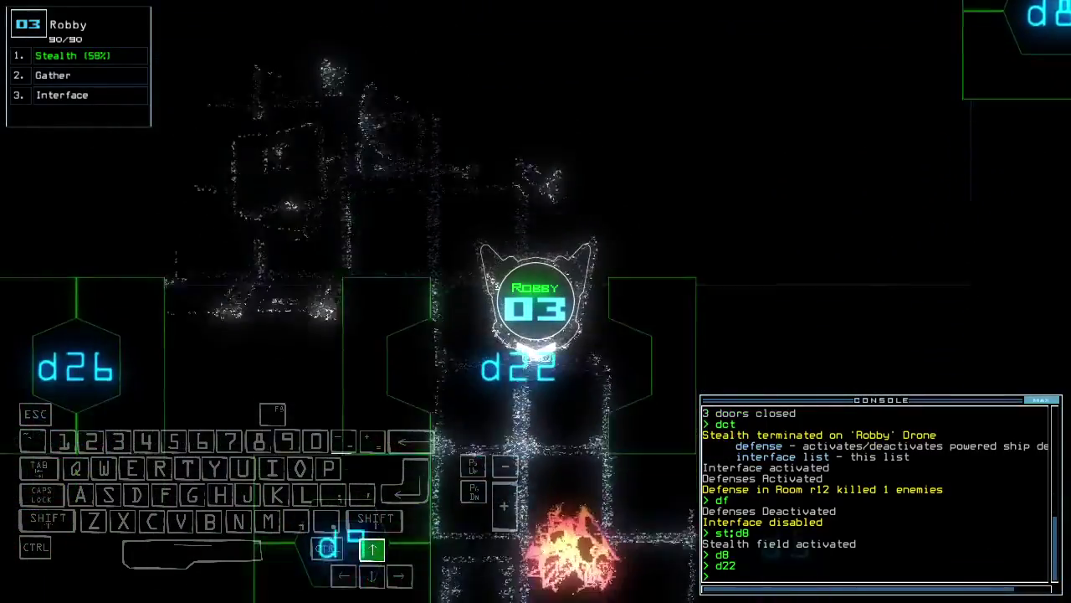
pyautogui.write('cccc')
pyautogui.press('Return')
pyautogui.press('space')
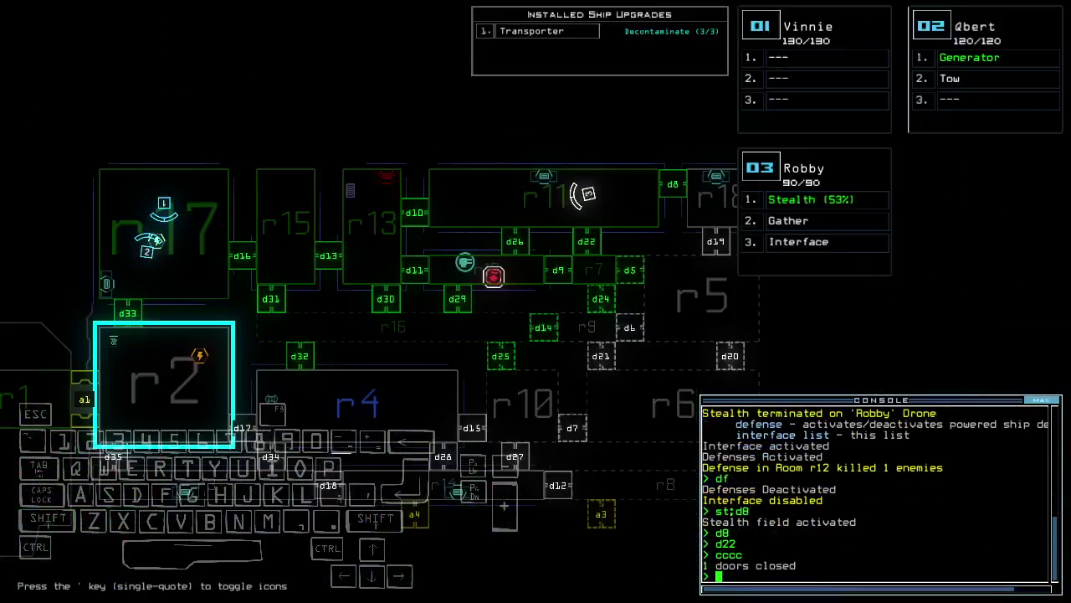
# Step: Check Vinnie's and Qbert's cameras, returning to the ship map between views
pyautogui.press('space')
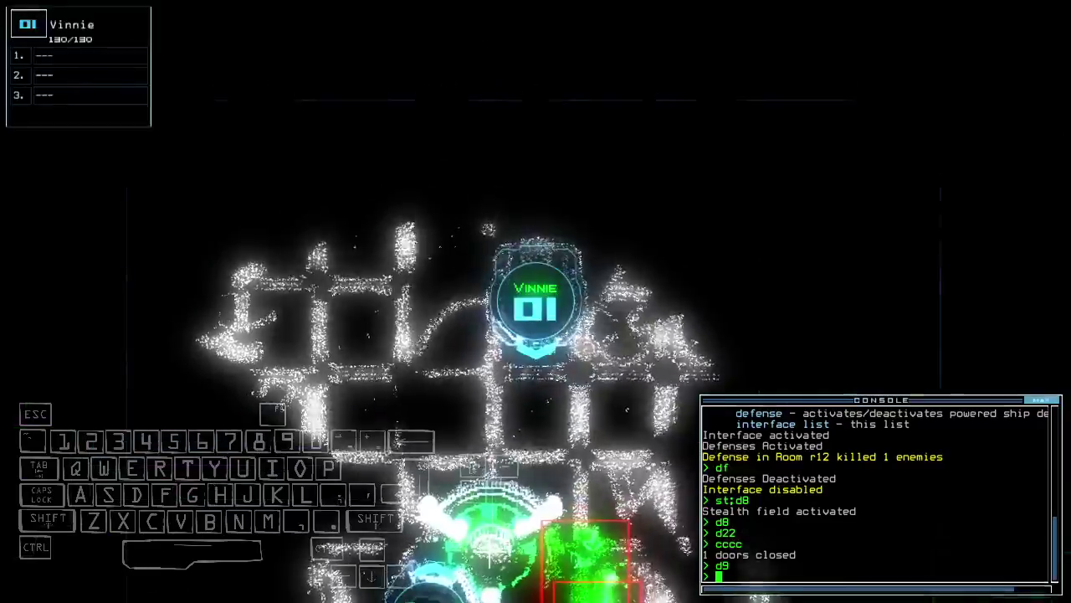
pyautogui.press('2')
pyautogui.press('space')
pyautogui.press('1')
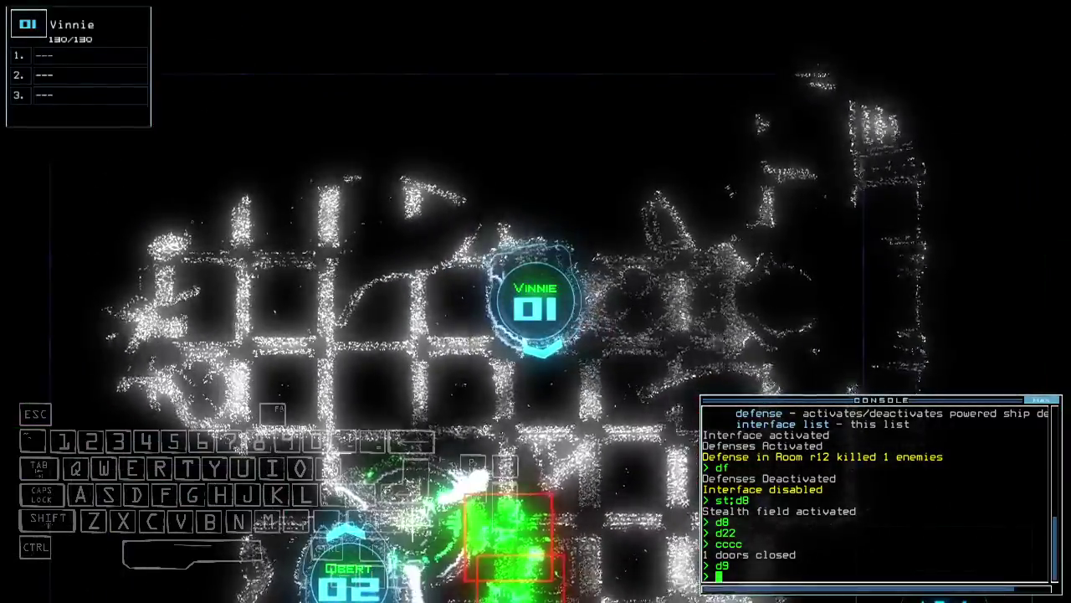
pyautogui.press('space')
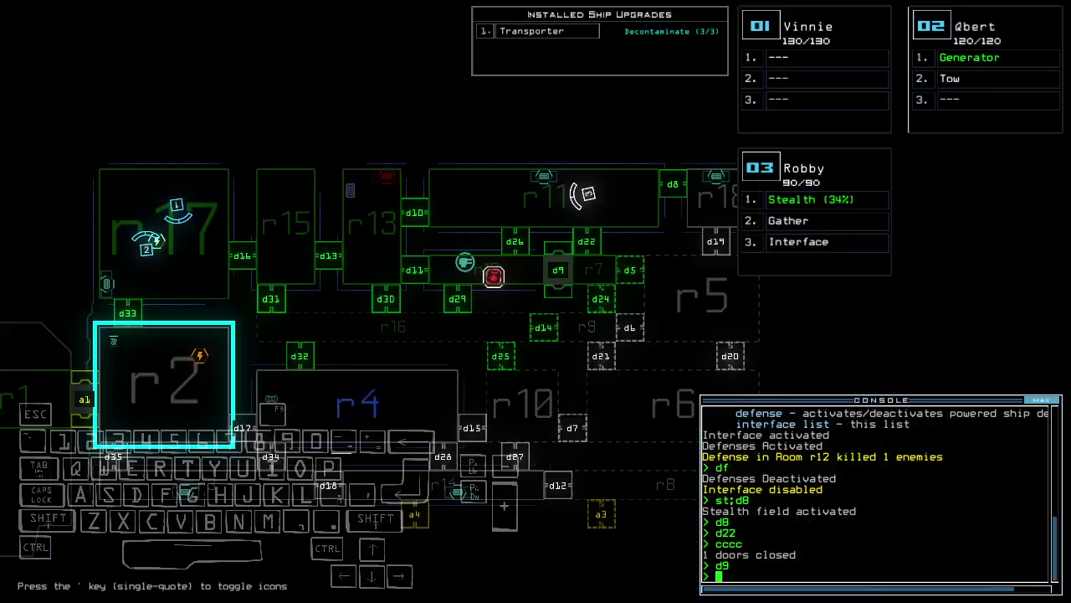
pyautogui.write('cccc')
# Step: Back on Robby, toggle door d9, close a door, and cycle ship defenses on and off
pyautogui.press('3')
pyautogui.write('cccc')
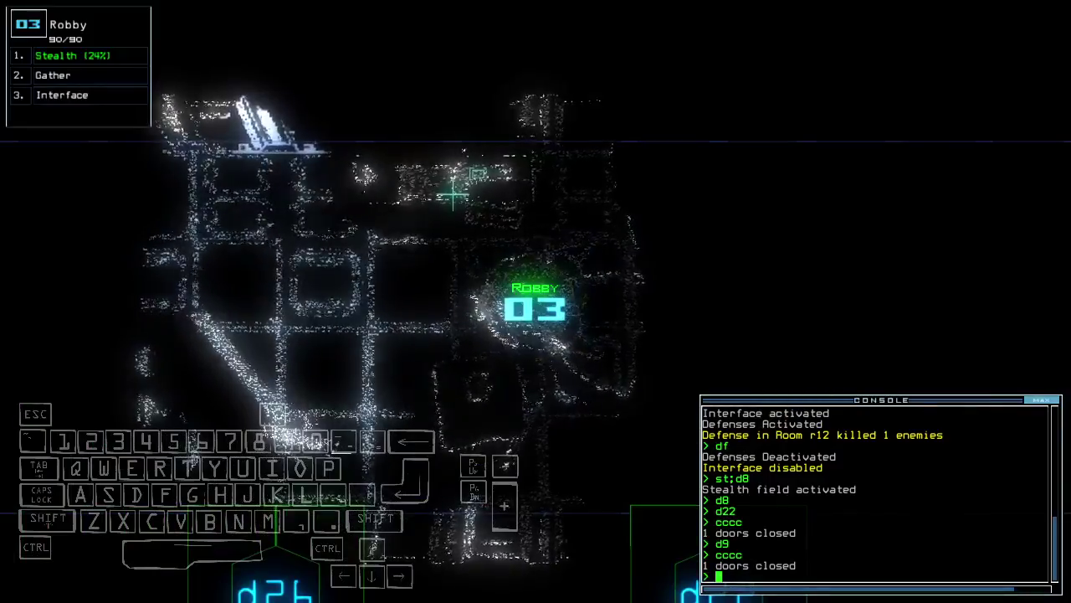
pyautogui.press('1')
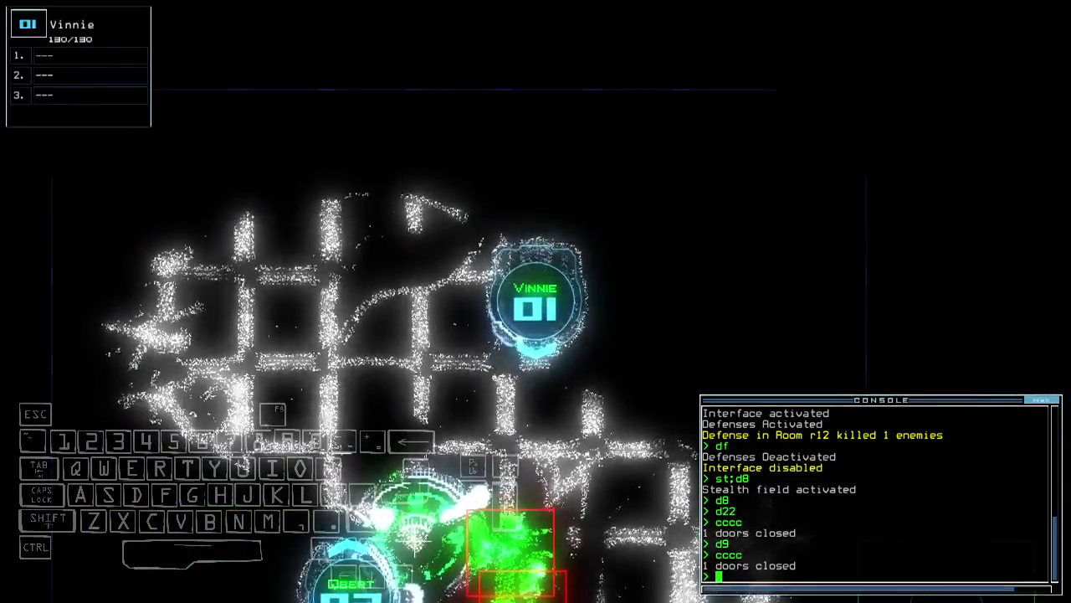
pyautogui.press('3')
pyautogui.press('Return')
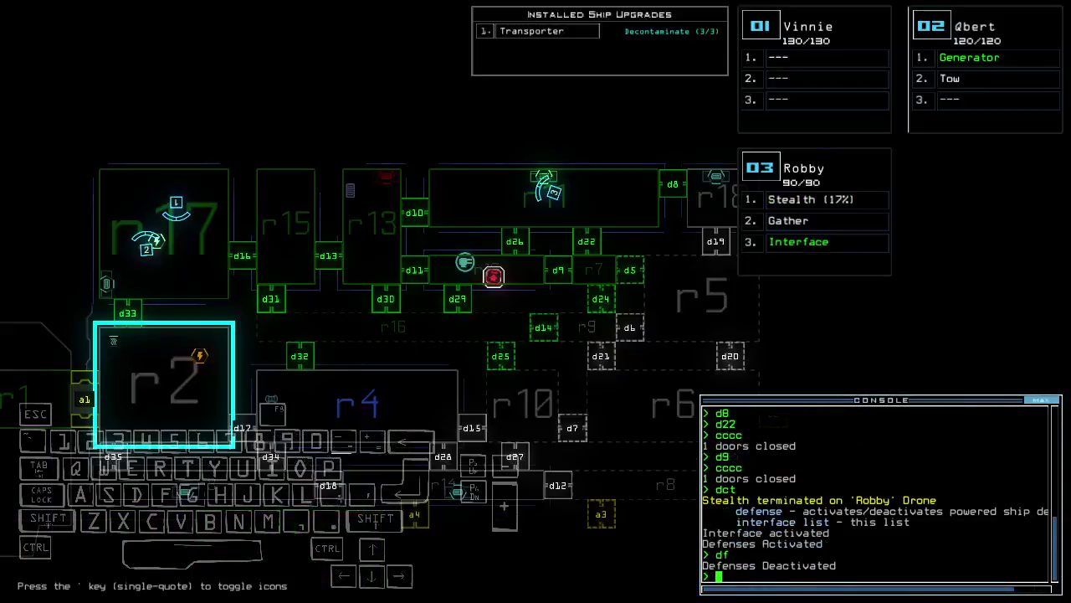
pyautogui.press('Left')
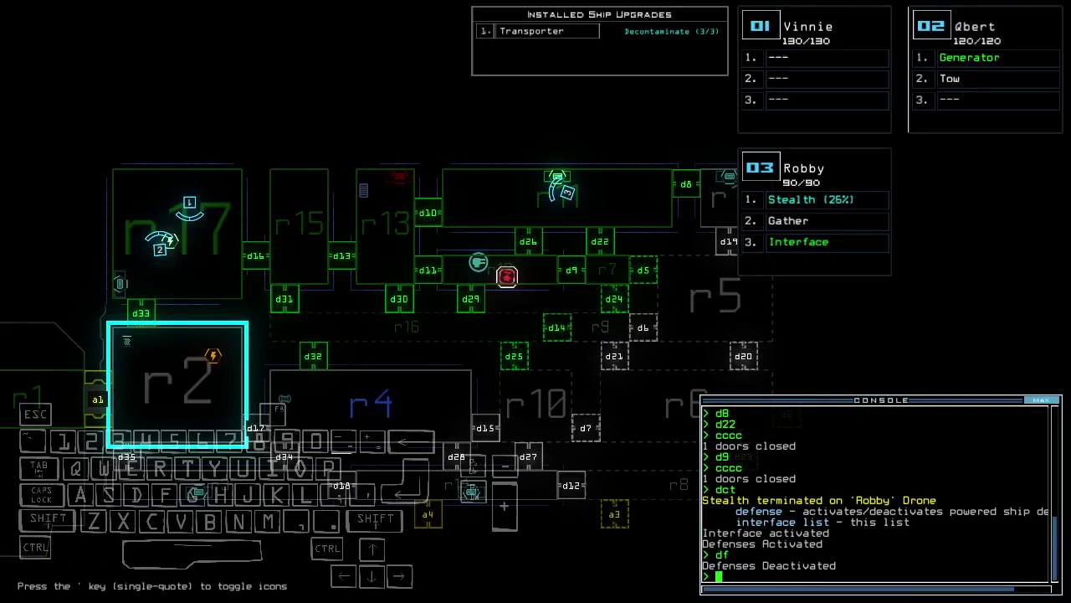
pyautogui.press('1')
pyautogui.press('1')
pyautogui.write('1')
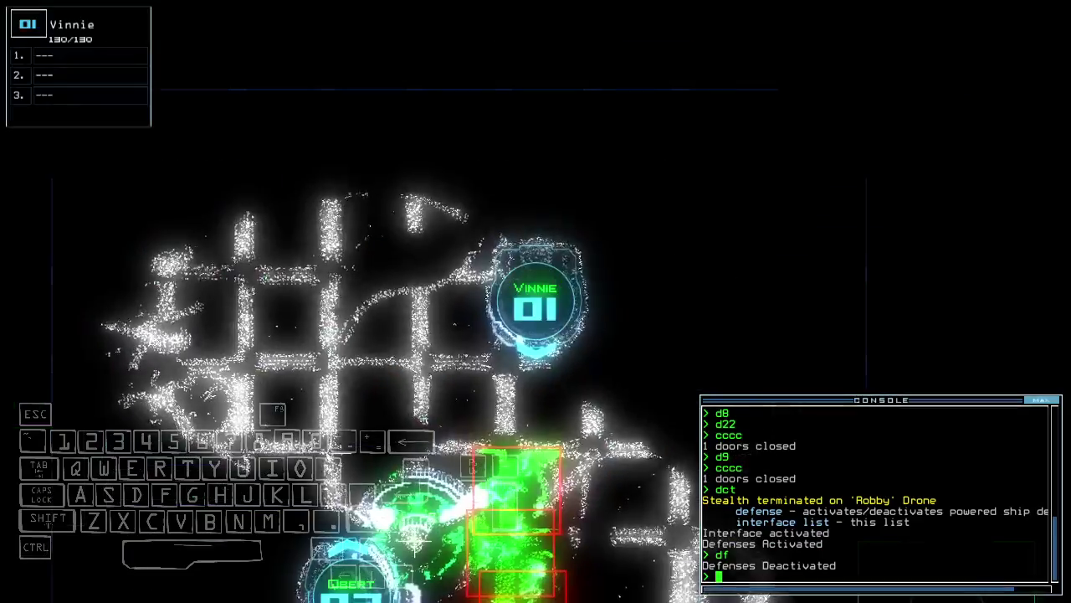
pyautogui.write('3d')
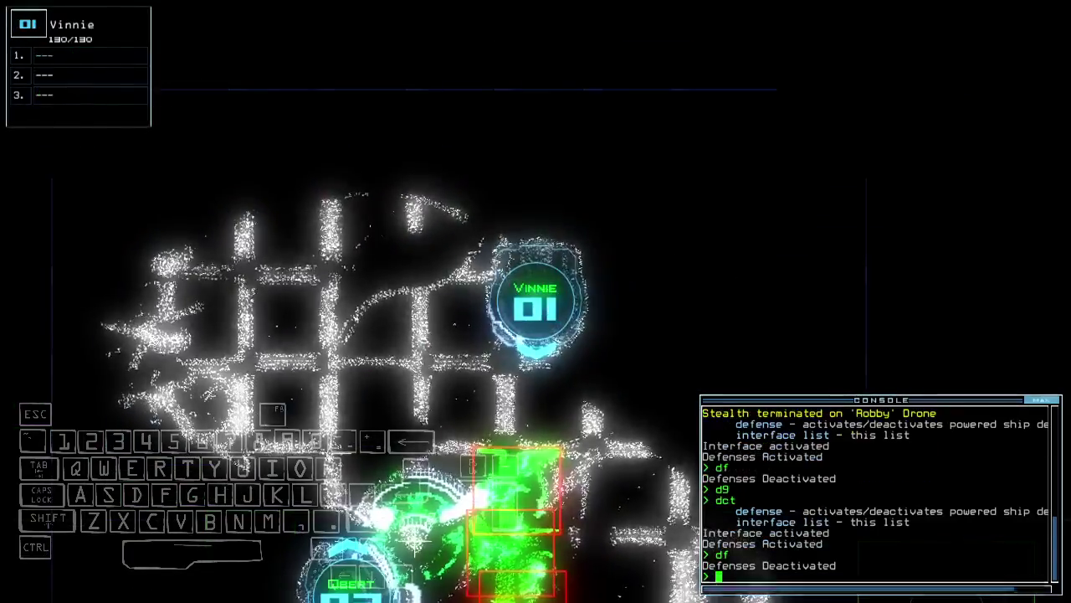
pyautogui.write('1')
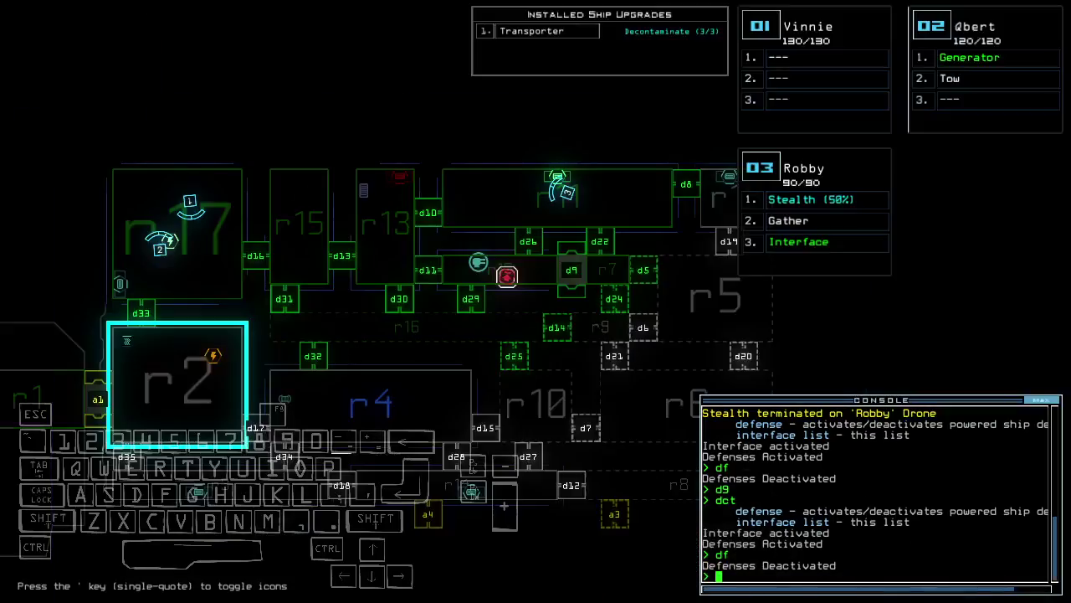
pyautogui.write('3')
pyautogui.write('d26')
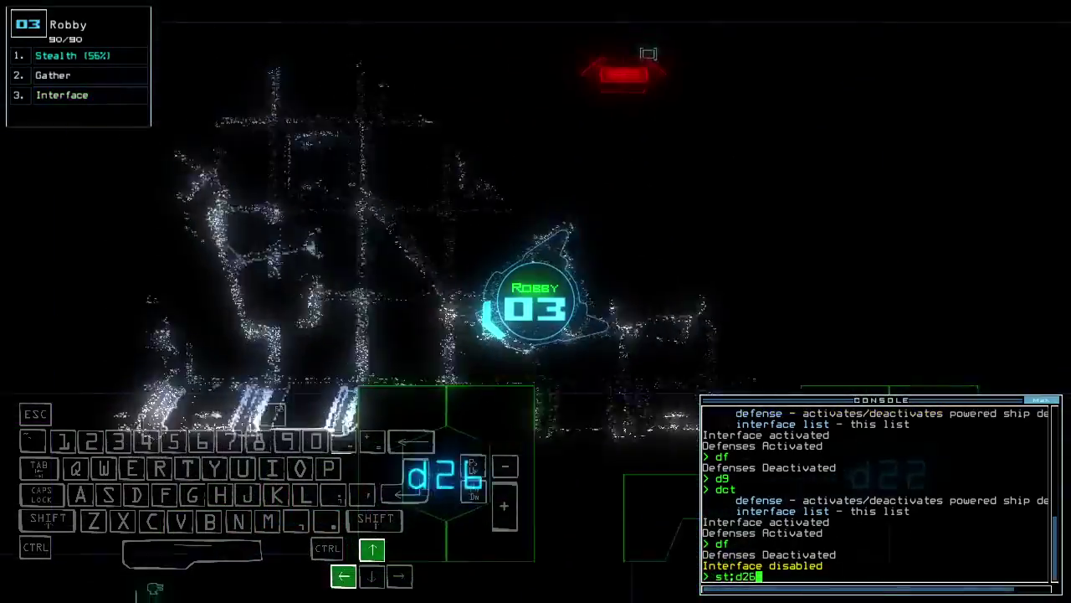
# Step: Cloak Robby at door d26 and drive it left and down through the room
pyautogui.press('Return')
pyautogui.press('Left')
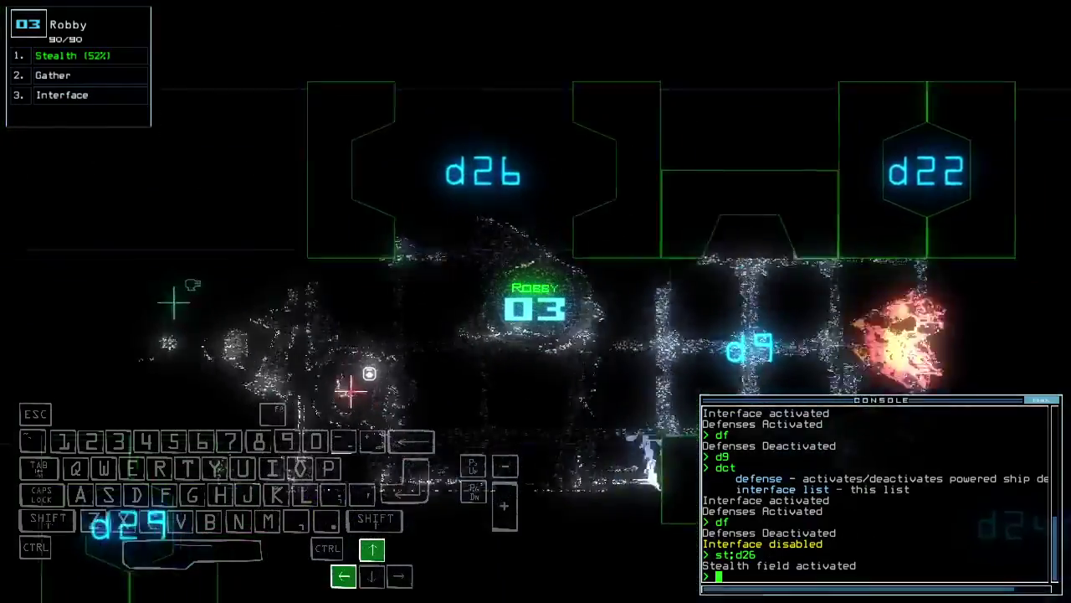
pyautogui.press('Down')
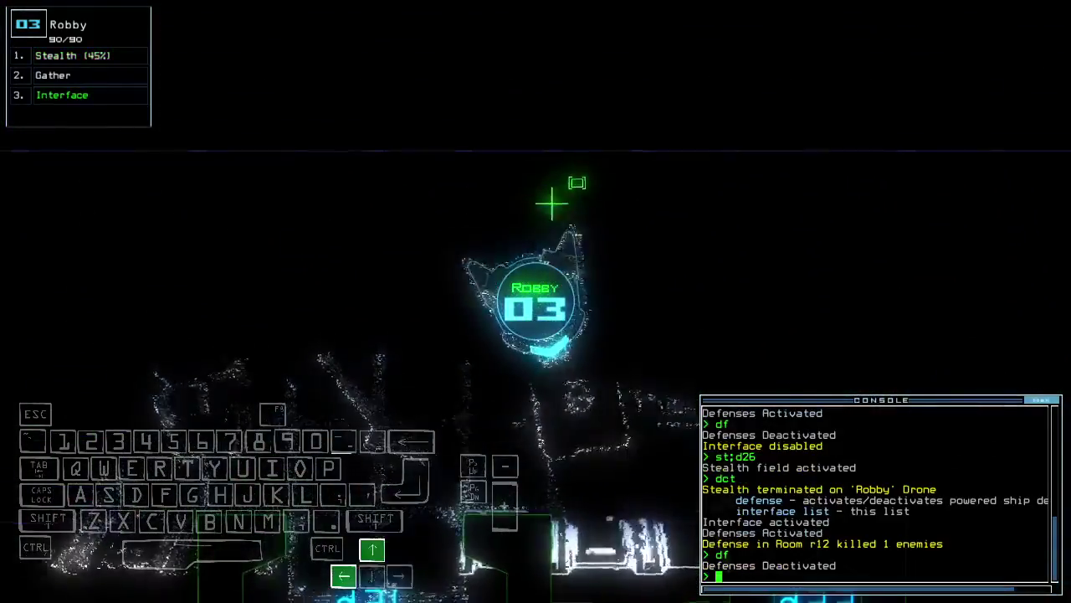
pyautogui.write('d22')
# Step: Open door d22, drive Robby through into the next room, and switch to its camera
pyautogui.press('Return')
pyautogui.press('Right')
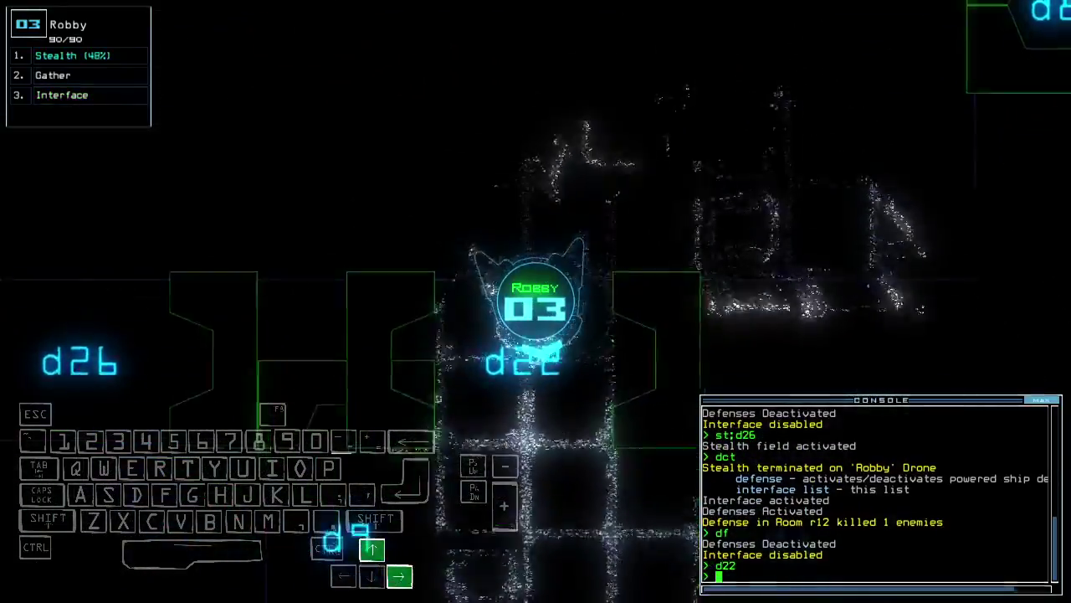
pyautogui.press('Up')
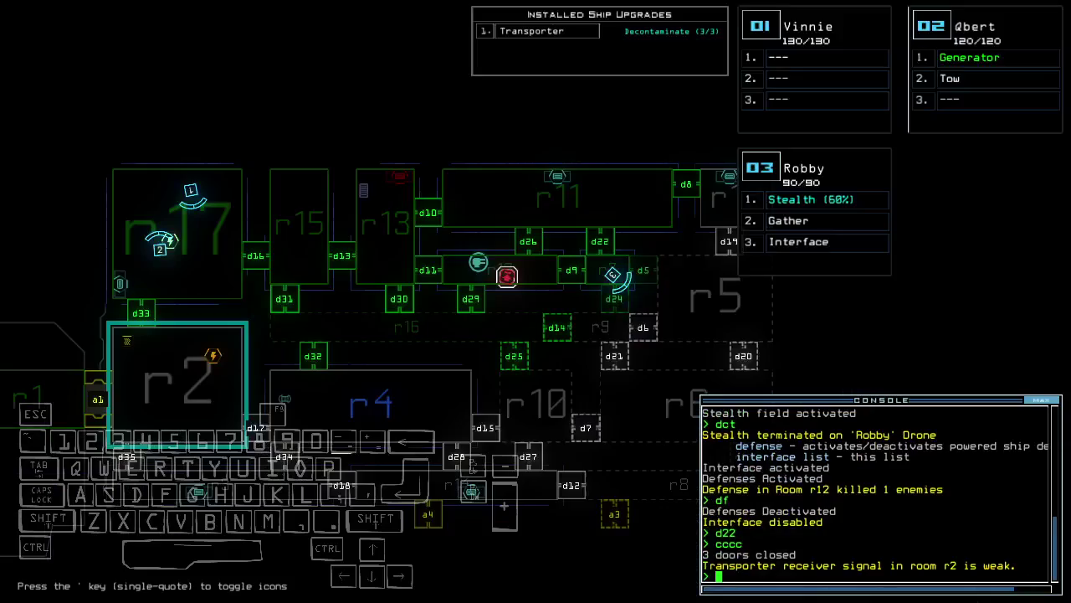
pyautogui.press('space')
# Step: Drive Robby up through the ship's rooms and submit a door command
pyautogui.press('Up')
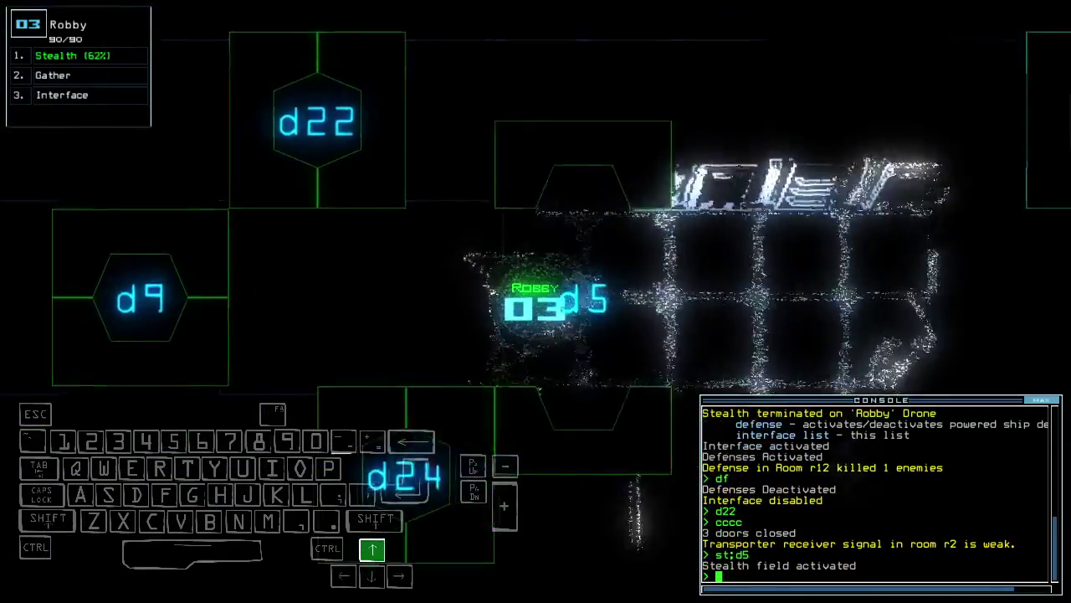
pyautogui.press('Up')
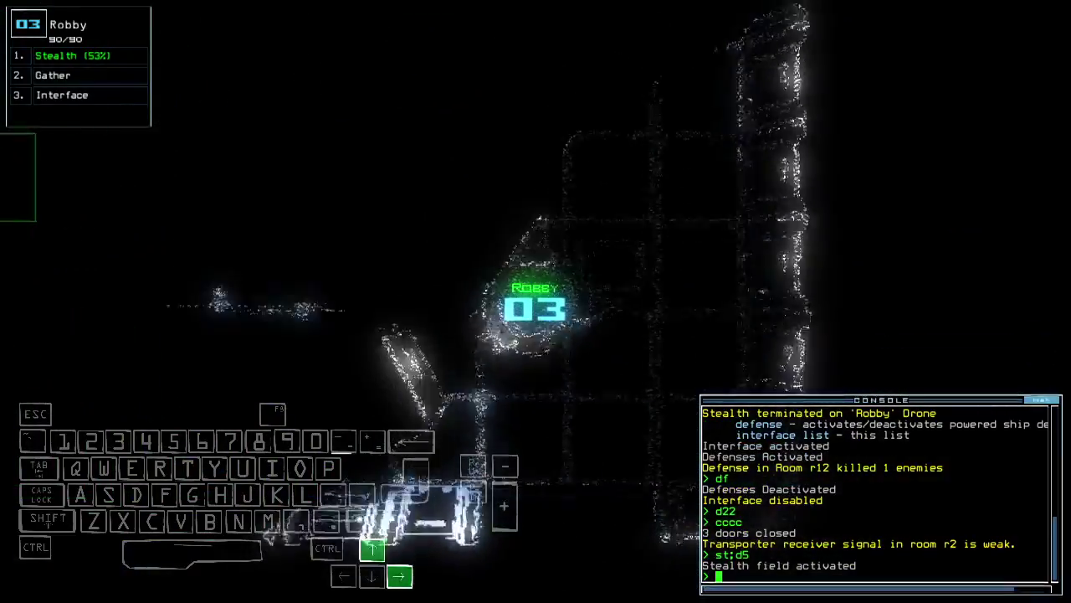
pyautogui.press('Right')
pyautogui.press('Up')
pyautogui.write('d6')
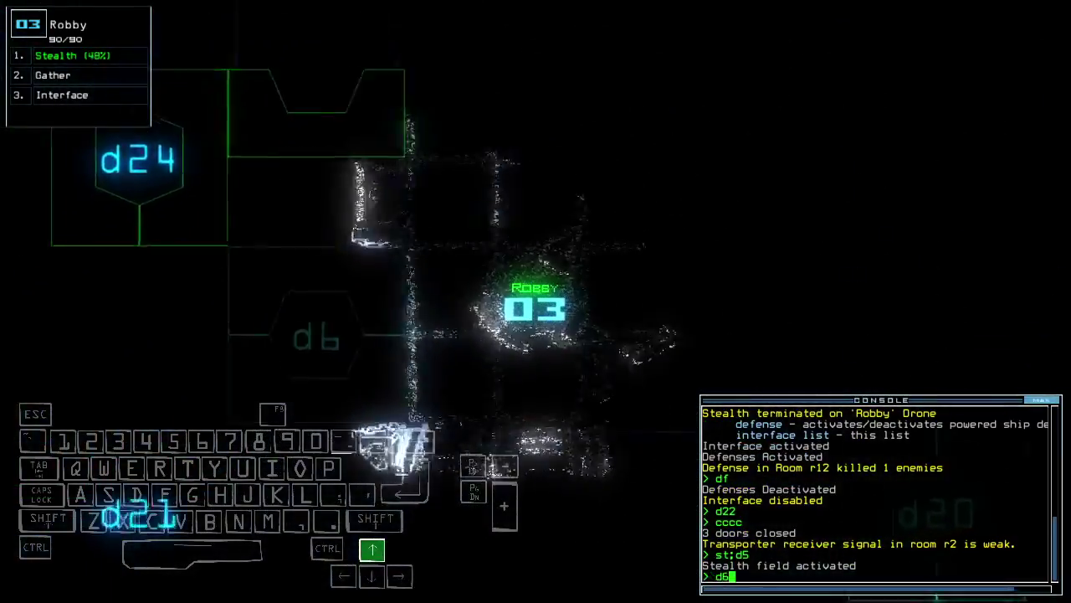
pyautogui.press('Up')
pyautogui.write('st')
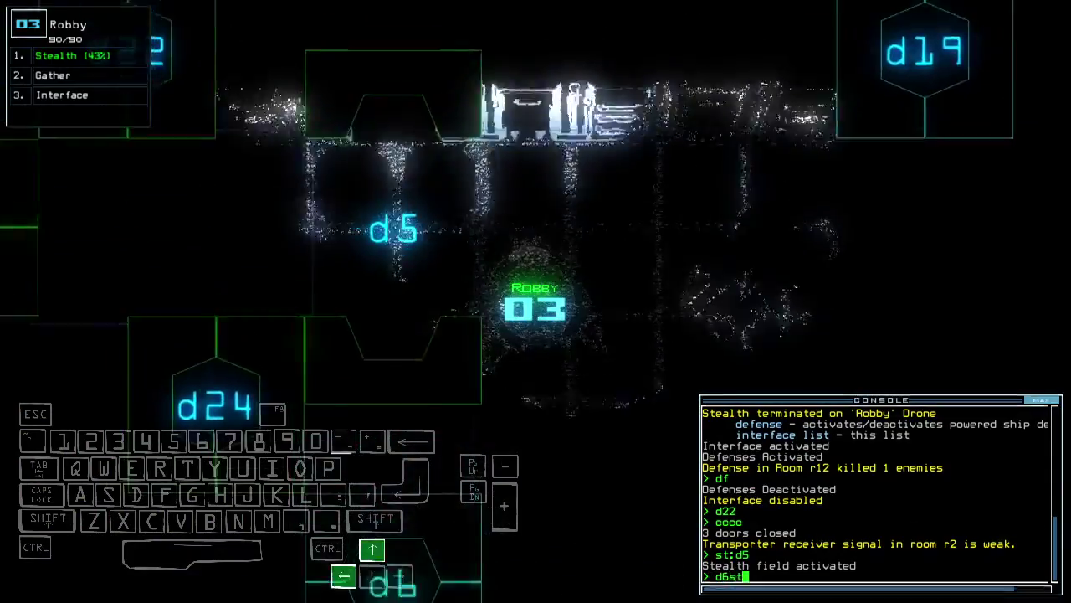
pyautogui.press('Return')
pyautogui.write('st')
pyautogui.press('Return')
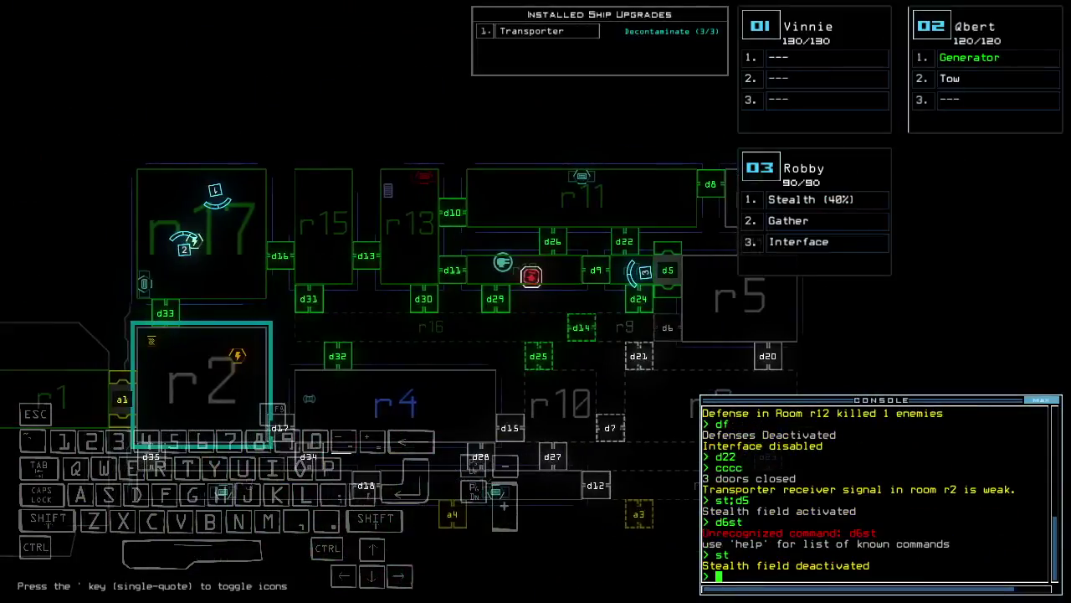
# Step: Drop Robby's stealth, drive it to door d24, and open it
pyautogui.press('Left')
pyautogui.press('Up')
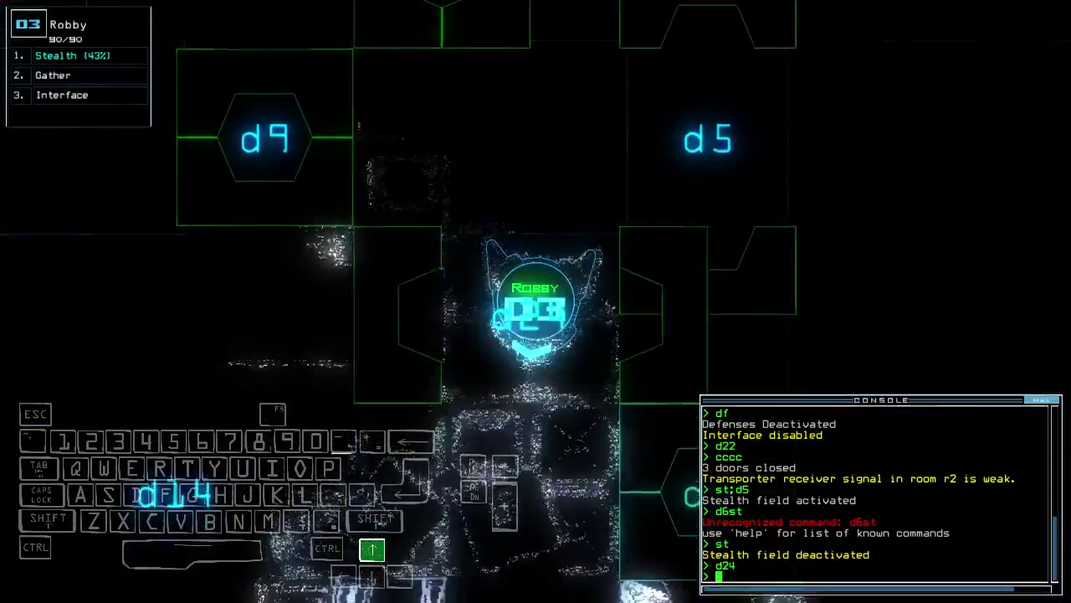
pyautogui.press('Right')
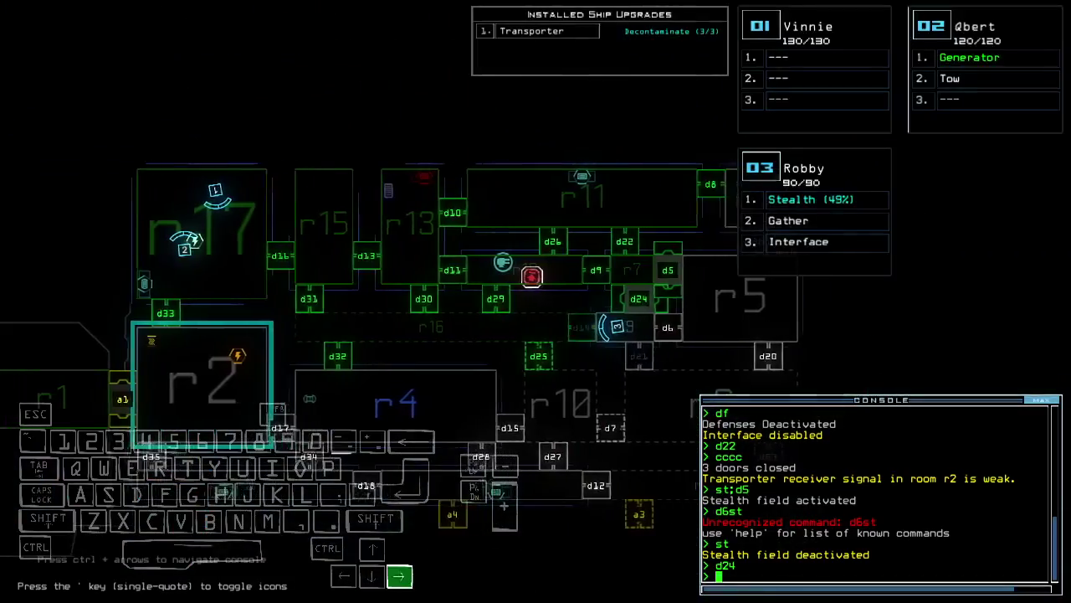
pyautogui.write('1>d')
pyautogui.press('Return')
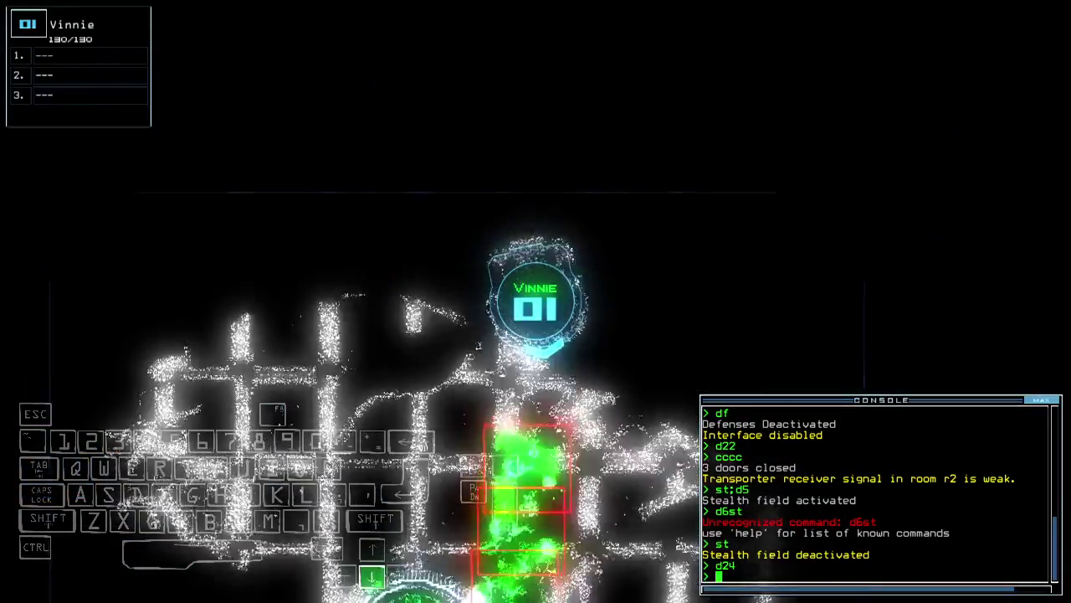
pyautogui.press('space')
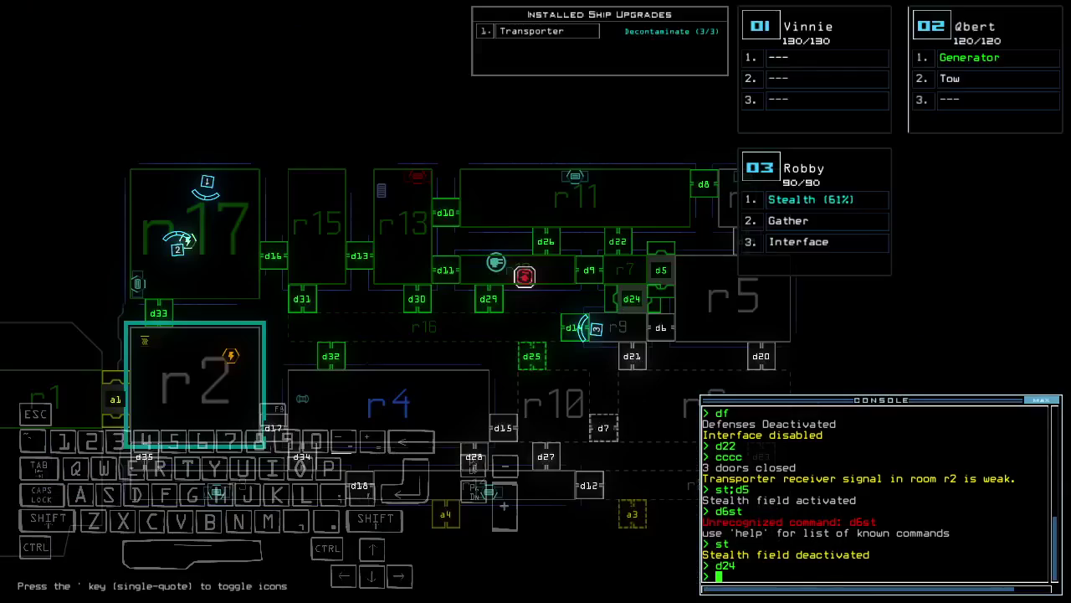
pyautogui.press('3')
pyautogui.write('st;d14')
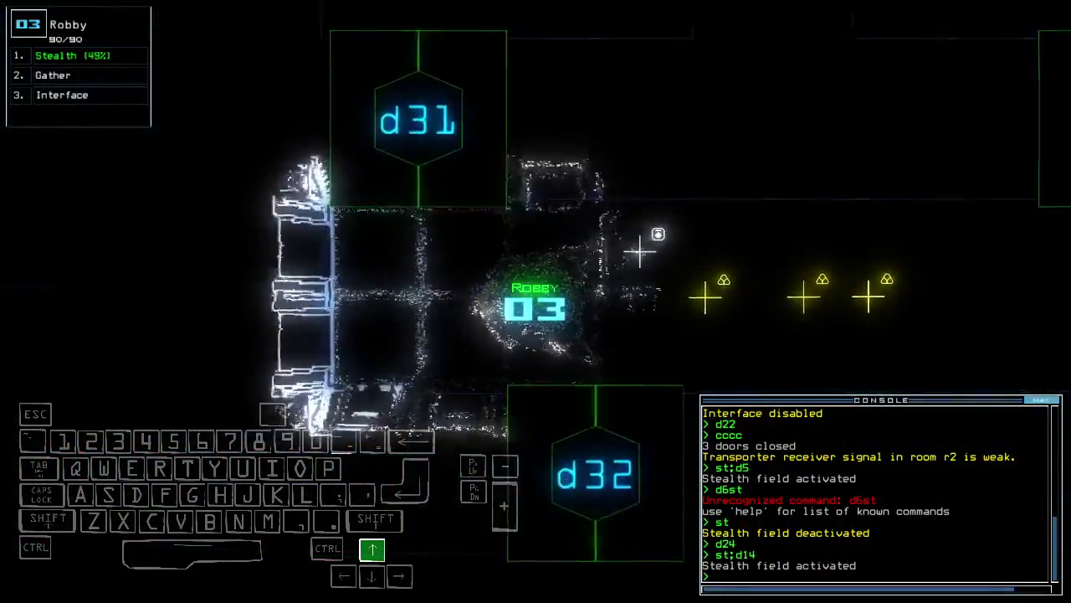
# Step: Switch back to Robby, drive to the scrap, and gather three loads
pyautogui.press('1')
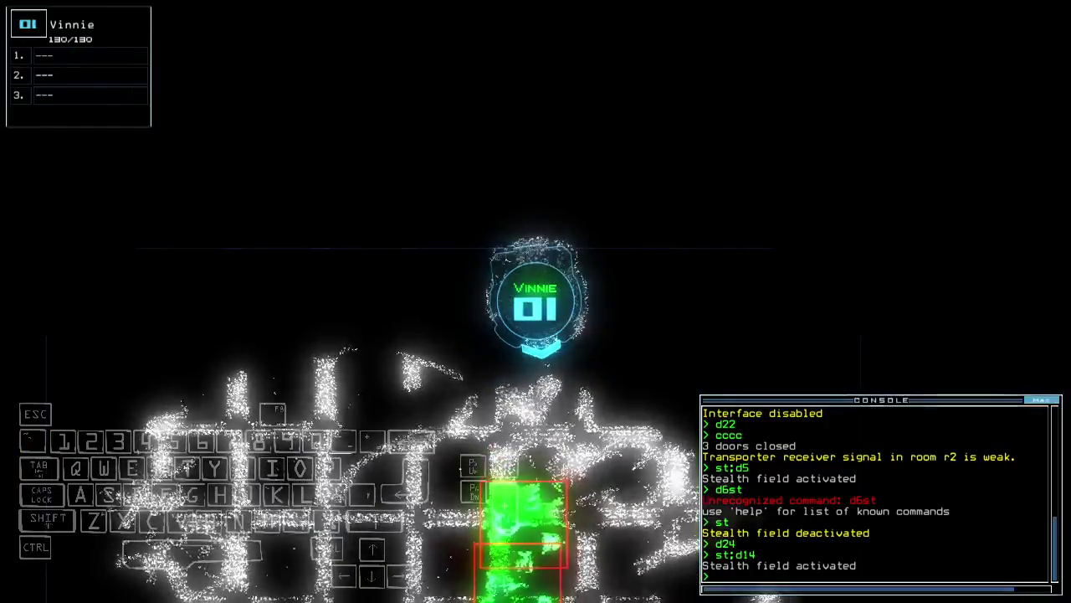
pyautogui.press('3')
pyautogui.press('Down')
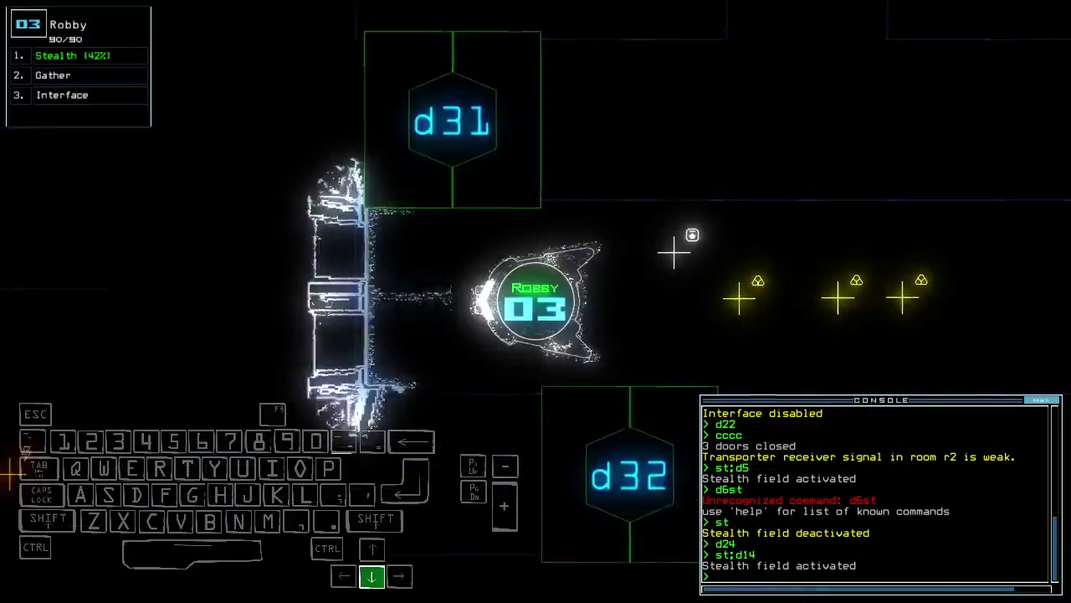
pyautogui.write('g')
pyautogui.press('Return')
pyautogui.write('g')
pyautogui.press('Return')
pyautogui.write('g')
pyautogui.press('Return')
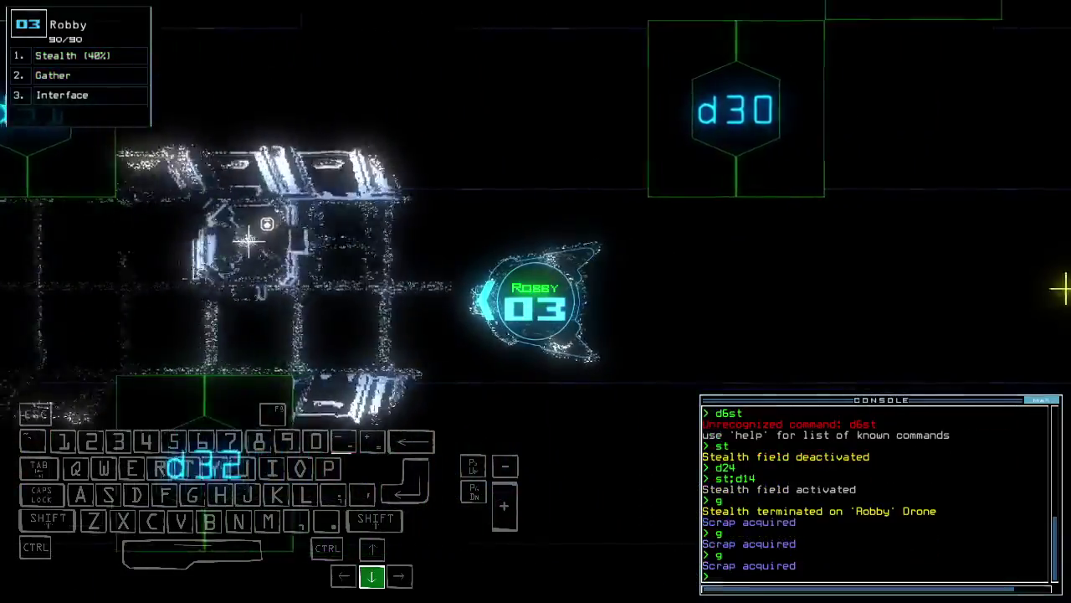
# Step: Drive Robby on to more scrap and gather two more loads
pyautogui.press('3')
pyautogui.press('Down')
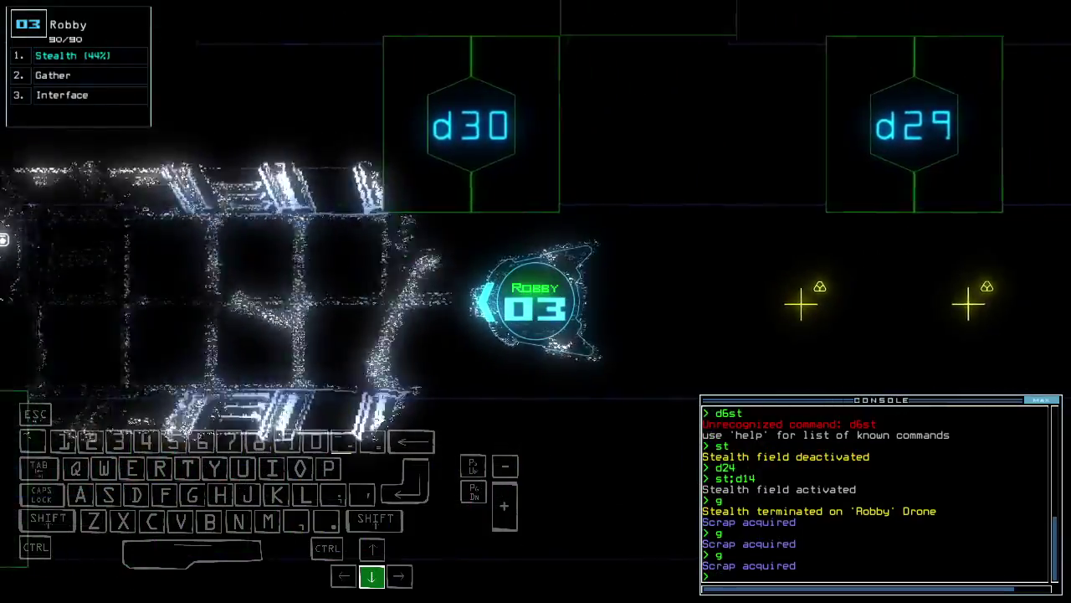
pyautogui.write('g')
pyautogui.press('Return')
pyautogui.write('g')
pyautogui.press('Return')
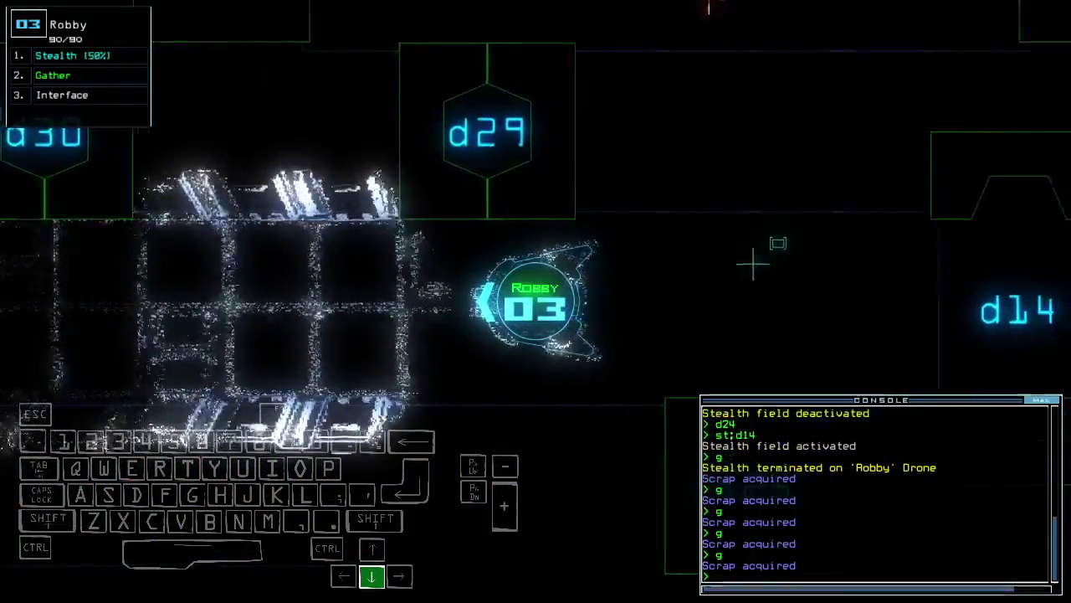
# Step: Steer Robby back to door d25, re-cloak it, open d25, and drive forward
pyautogui.press('Up')
pyautogui.press('Left')
pyautogui.press('Up')
pyautogui.write('st;d25')
pyautogui.press('Return')
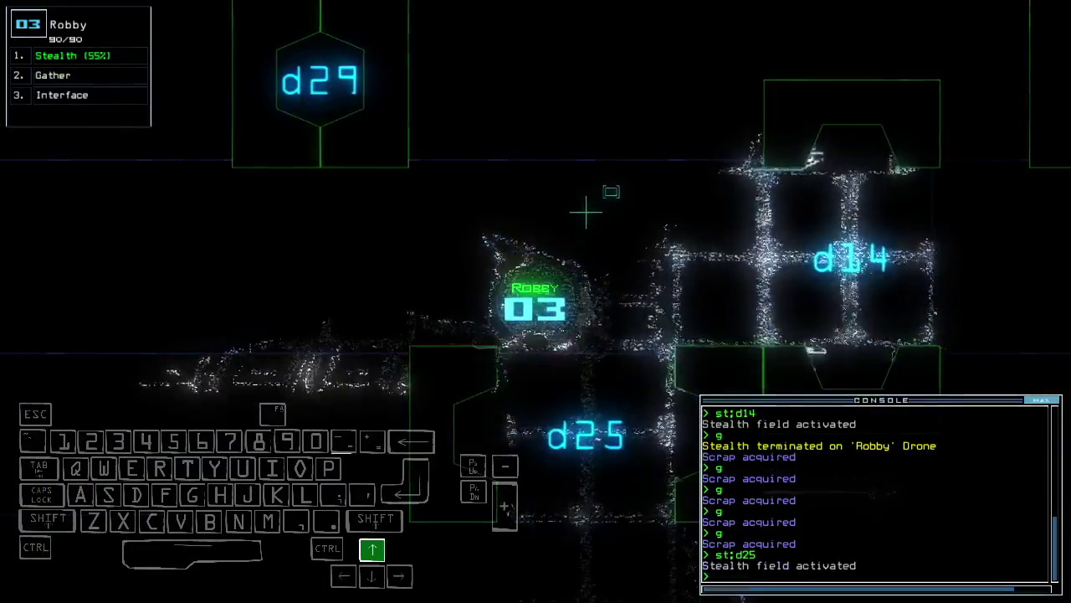
pyautogui.press('Up')
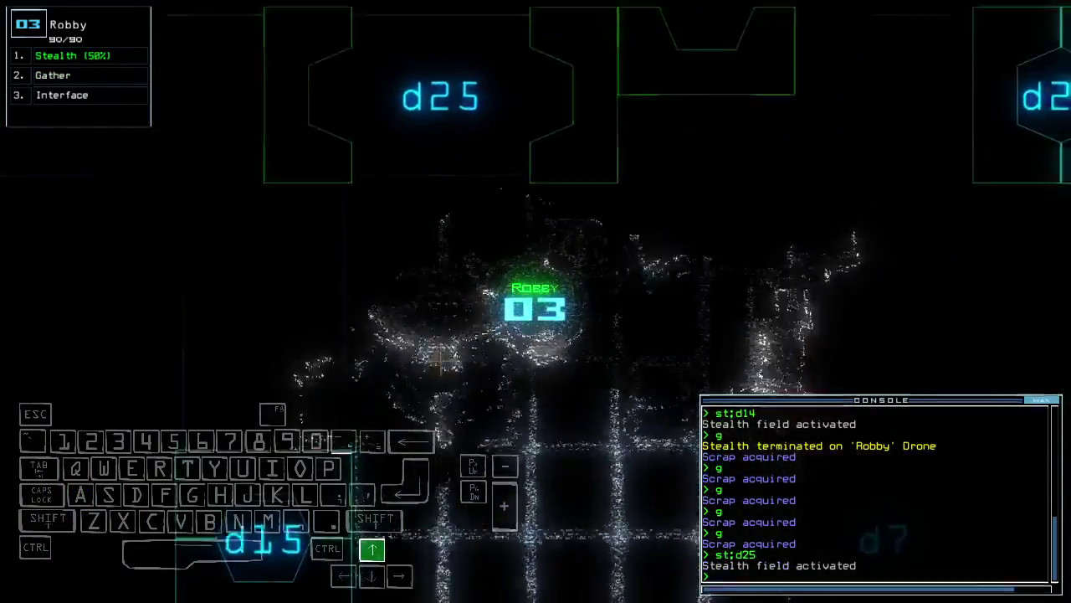
pyautogui.write('st')
# Step: Turn off stealth, close nearby doors, and check Robby's camera against the map
pyautogui.press('Return')
pyautogui.press('space')
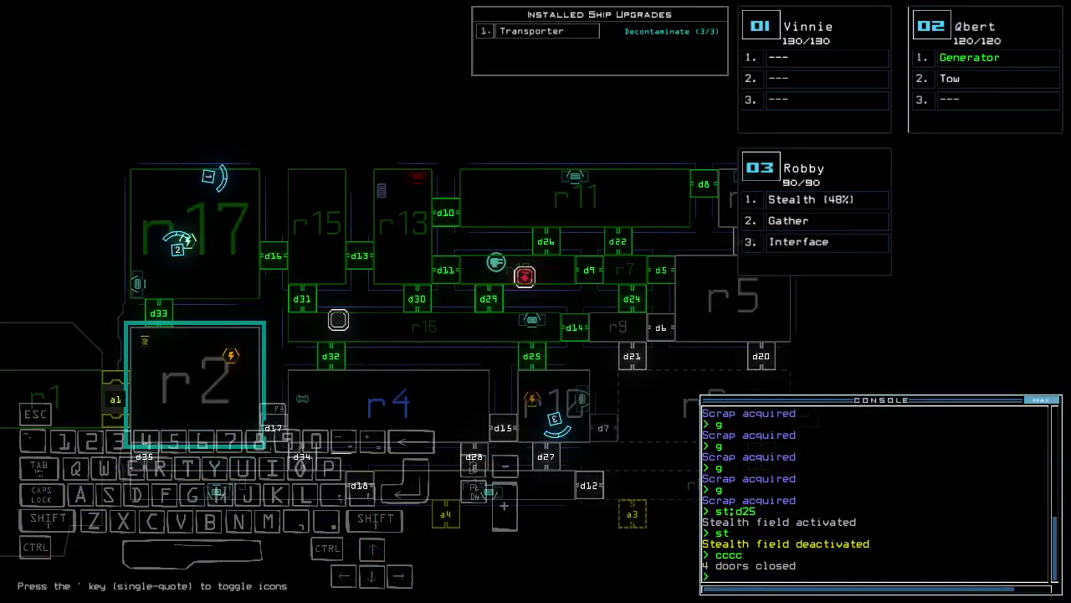
pyautogui.press('space')
pyautogui.press('space')
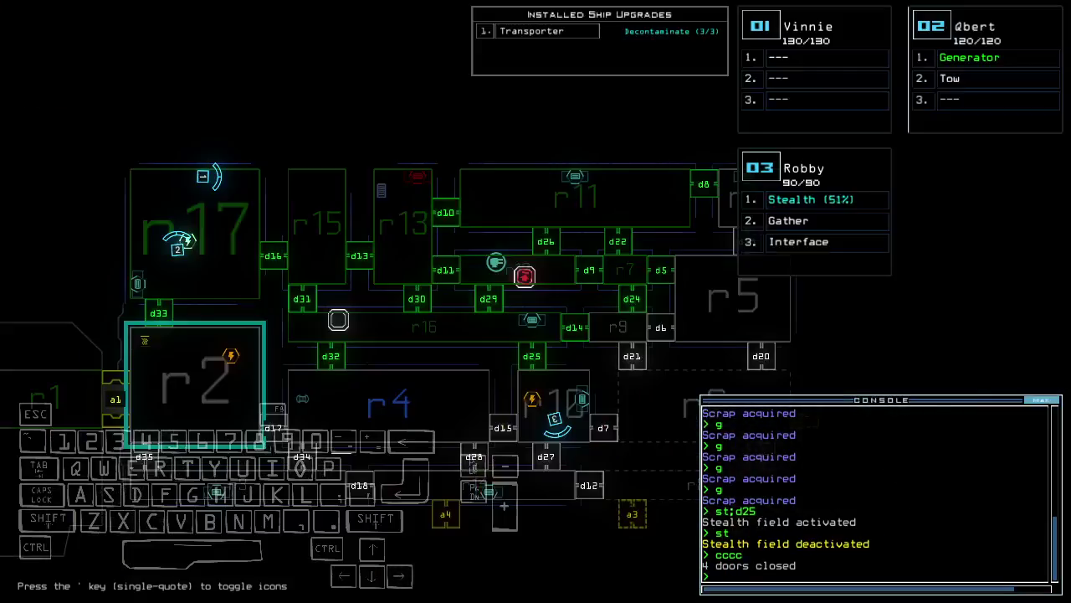
pyautogui.press('space')
pyautogui.press('space')
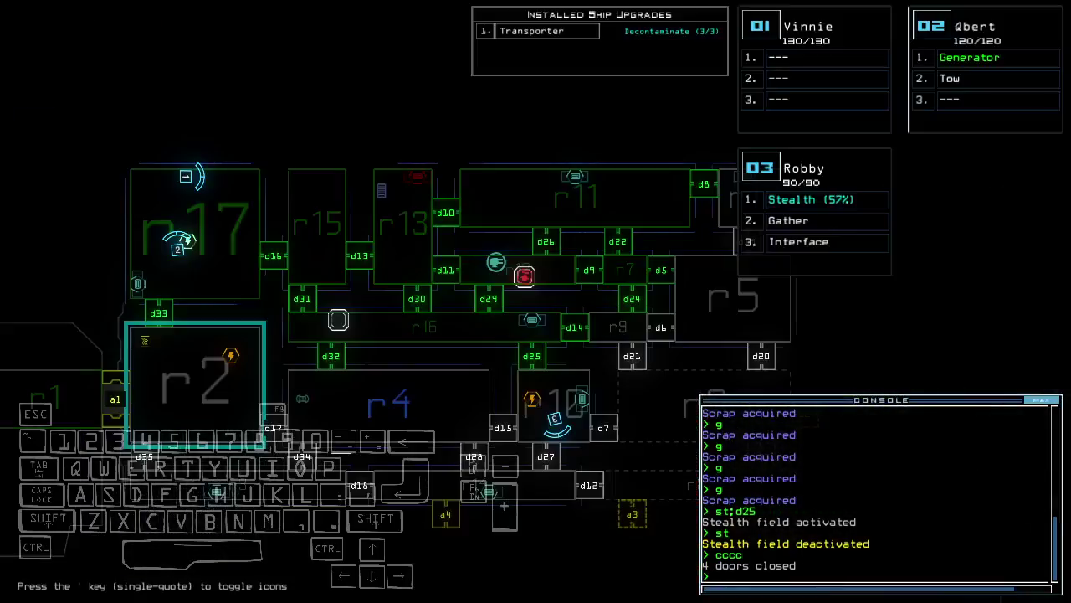
pyautogui.press('space')
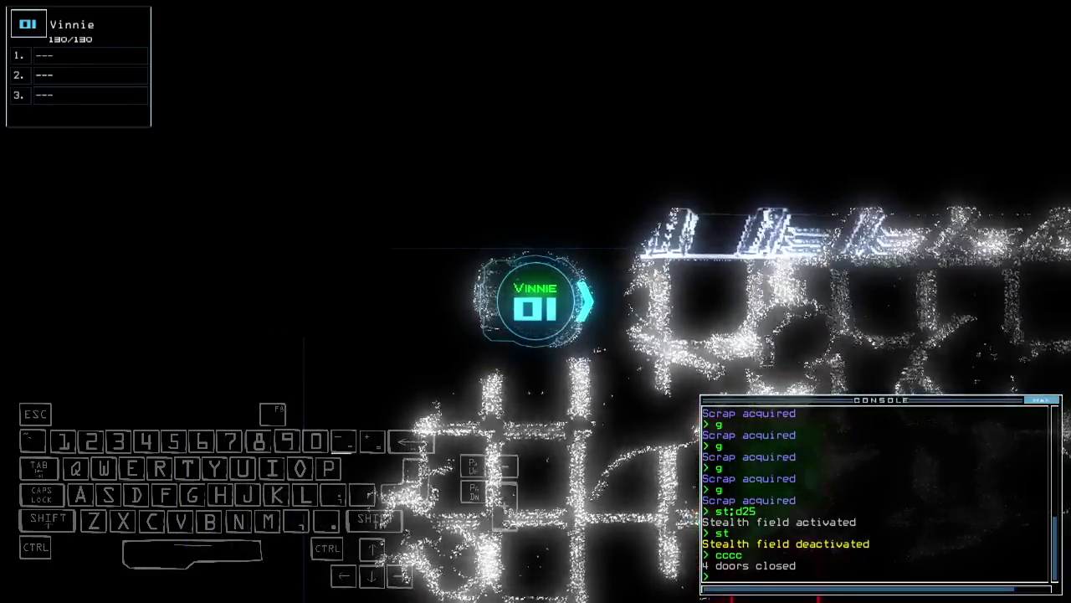
pyautogui.press('space')
pyautogui.press('space')
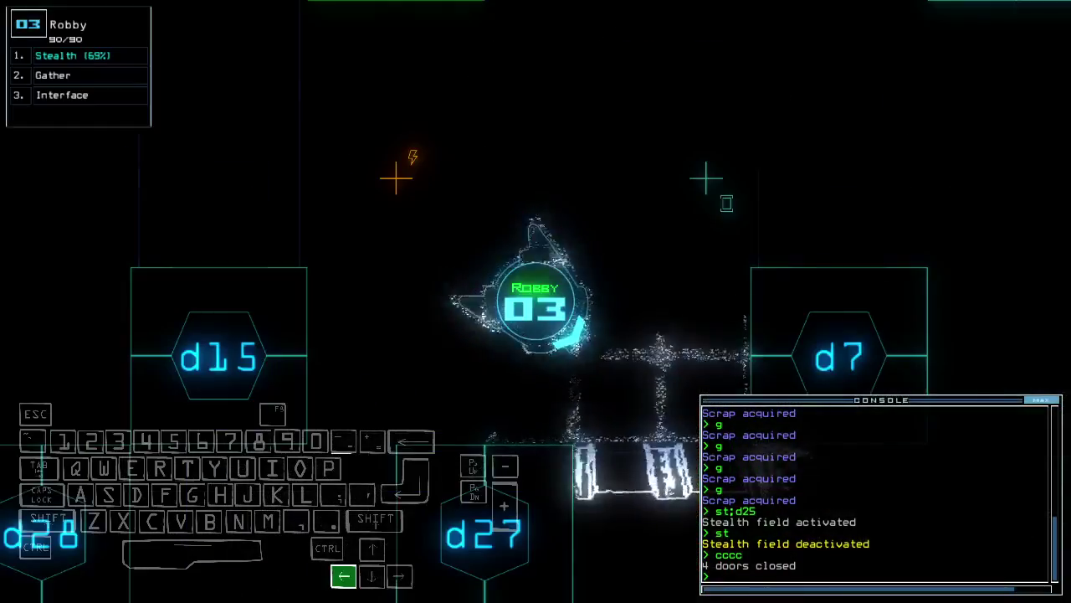
# Step: Re-cloak Robby, pass through door d25, and toggle d25 behind it
pyautogui.press('Up')
pyautogui.press('Up')
pyautogui.press('Up')
pyautogui.write('st;d25')
pyautogui.press('Return')
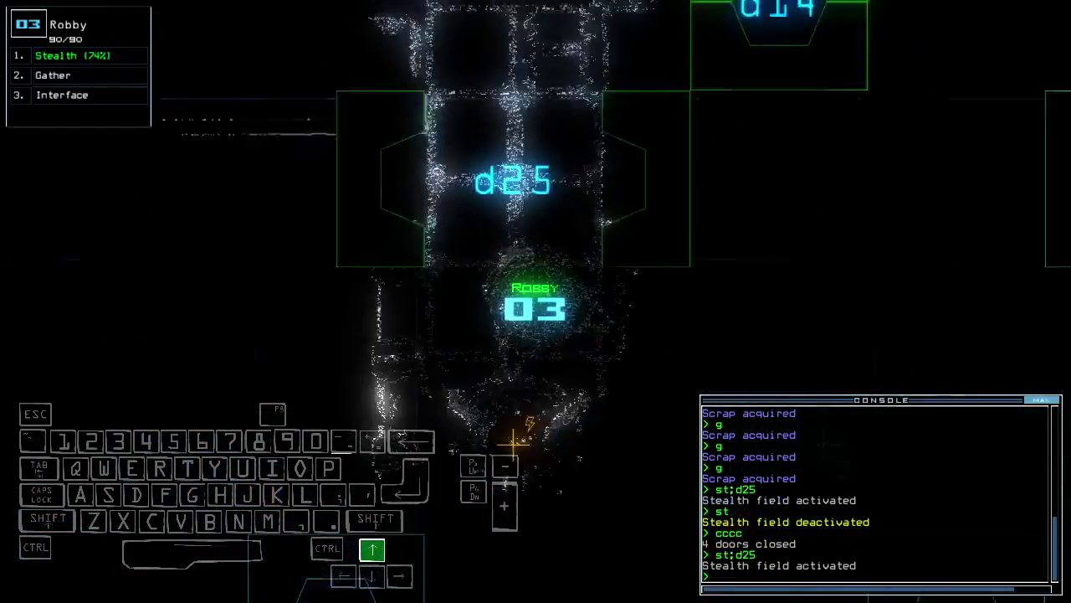
pyautogui.write('d25')
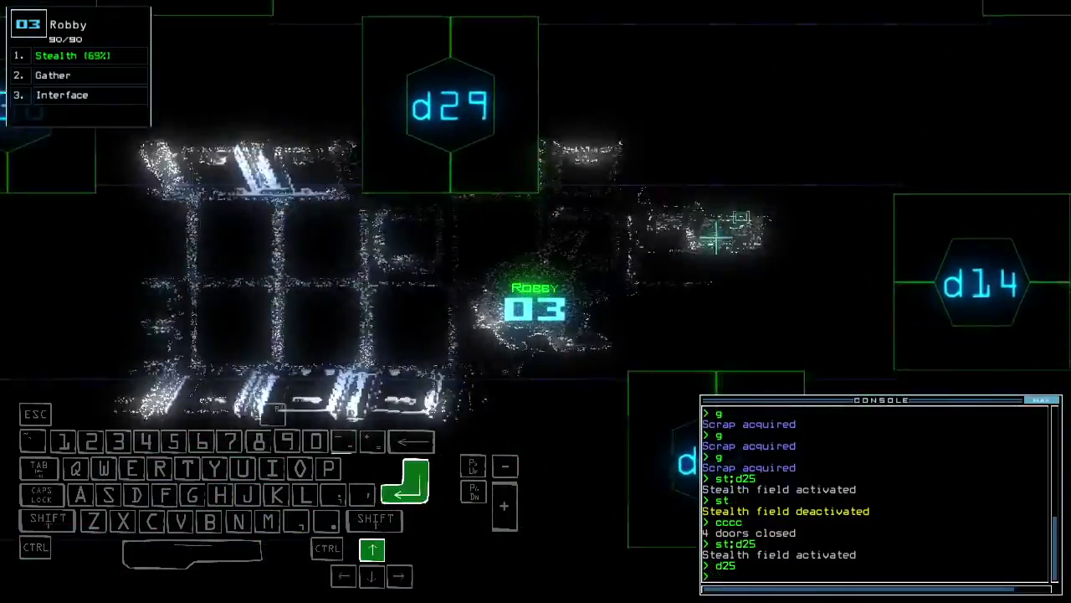
pyautogui.press('Return')
pyautogui.press('space')
pyautogui.press('space')
pyautogui.press('Up')
pyautogui.press('Up')
pyautogui.press('Up')
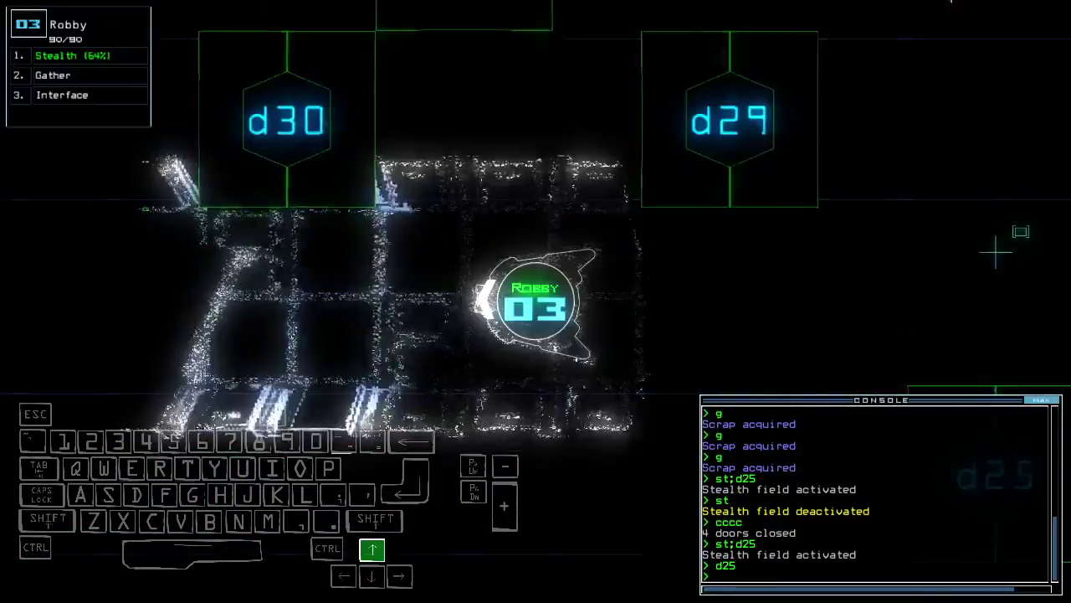
pyautogui.press('1')
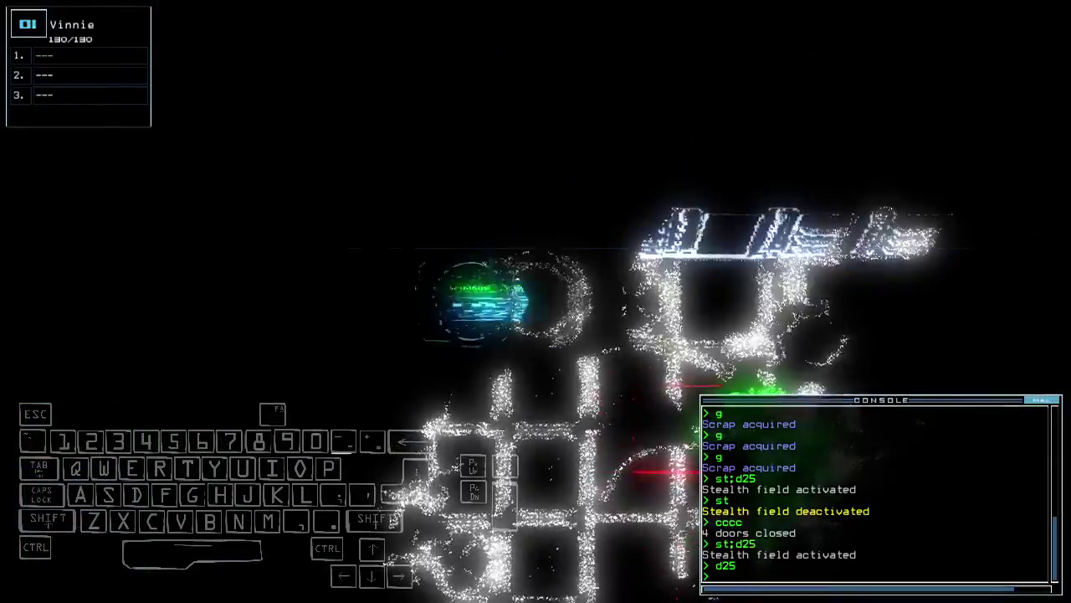
pyautogui.press('3')
# Step: Drive Robby through door d31 into the next room, checking its position on the map
pyautogui.press('Up')
pyautogui.press('Up')
pyautogui.press('Up')
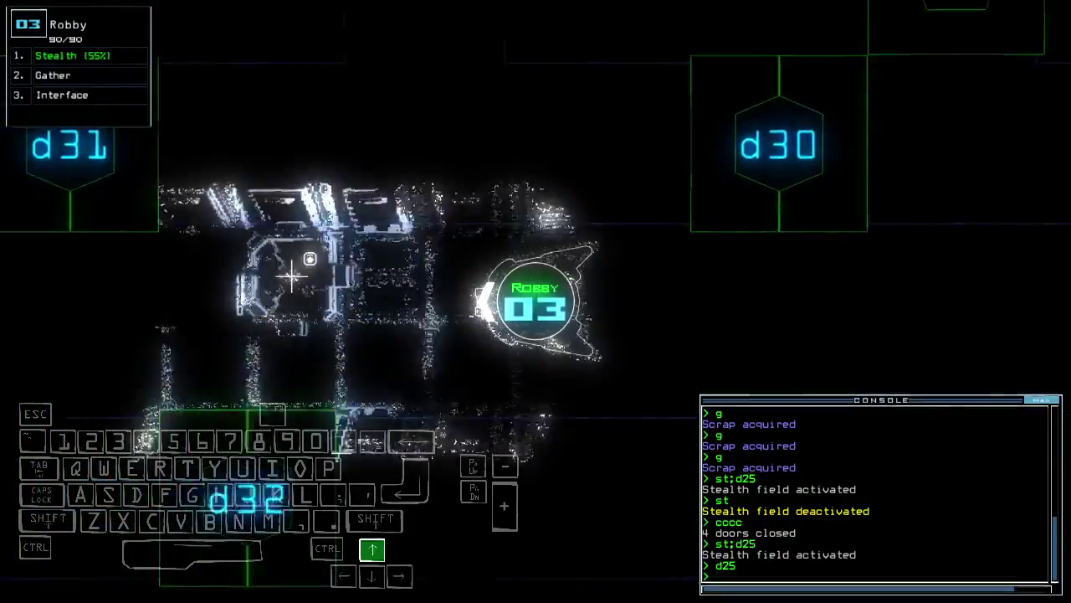
pyautogui.write('d31')
pyautogui.press('Up')
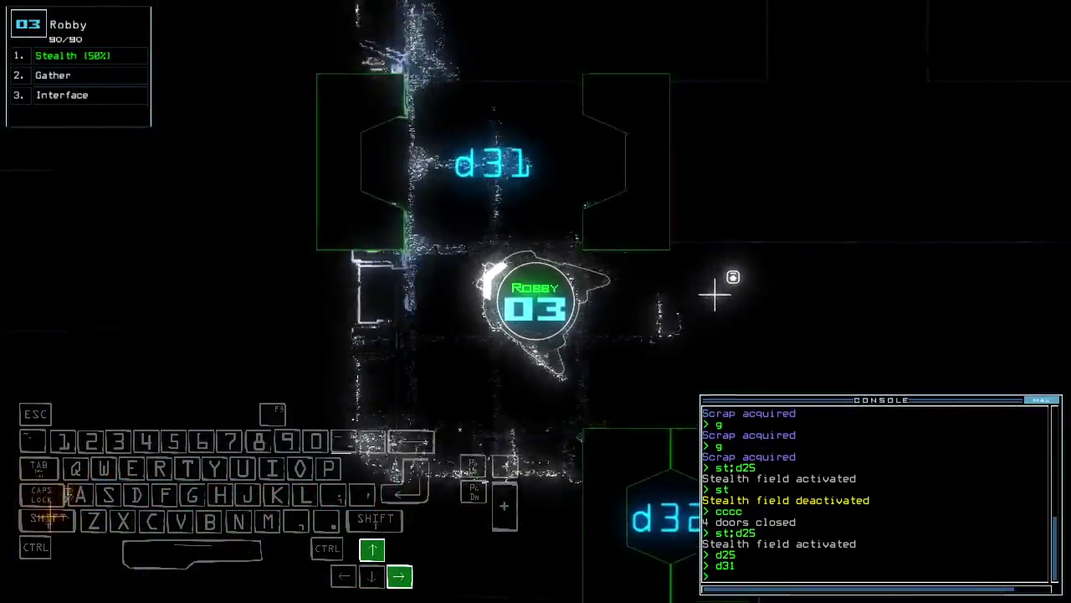
pyautogui.press('Up')
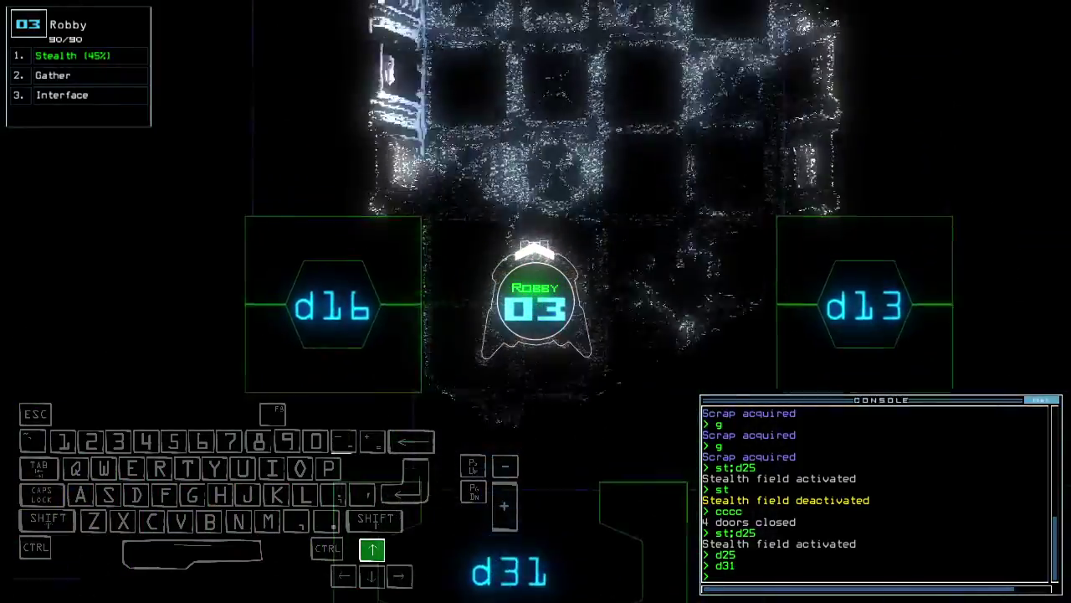
pyautogui.press('Up')
pyautogui.press('Up')
pyautogui.press('Up')
pyautogui.press('space')
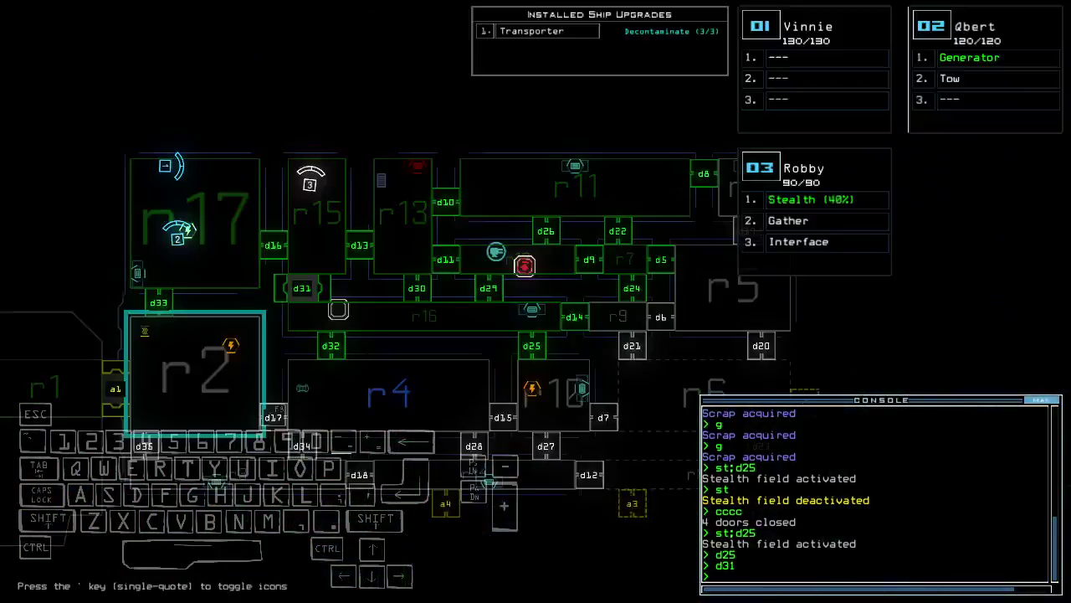
pyautogui.press('space')
# Step: Open door d16, drive Robby through toward Vinnie, and turn off its stealth
pyautogui.press('Up')
pyautogui.press('Up')
pyautogui.press('Up')
pyautogui.write('d1')
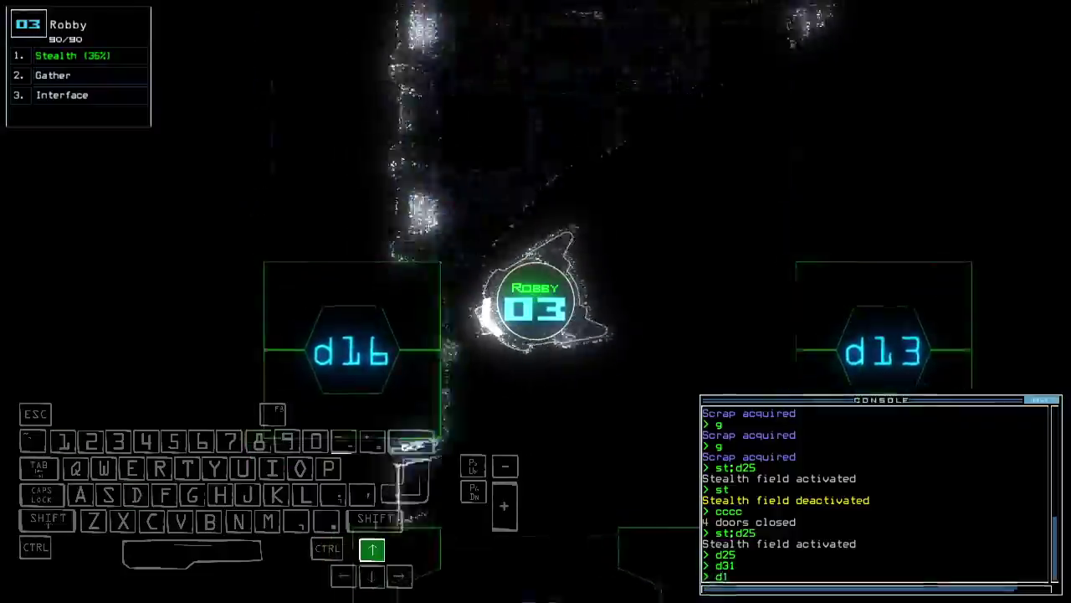
pyautogui.write('6')
pyautogui.press('Return')
pyautogui.press('Up')
pyautogui.press('Up')
pyautogui.press('Right')
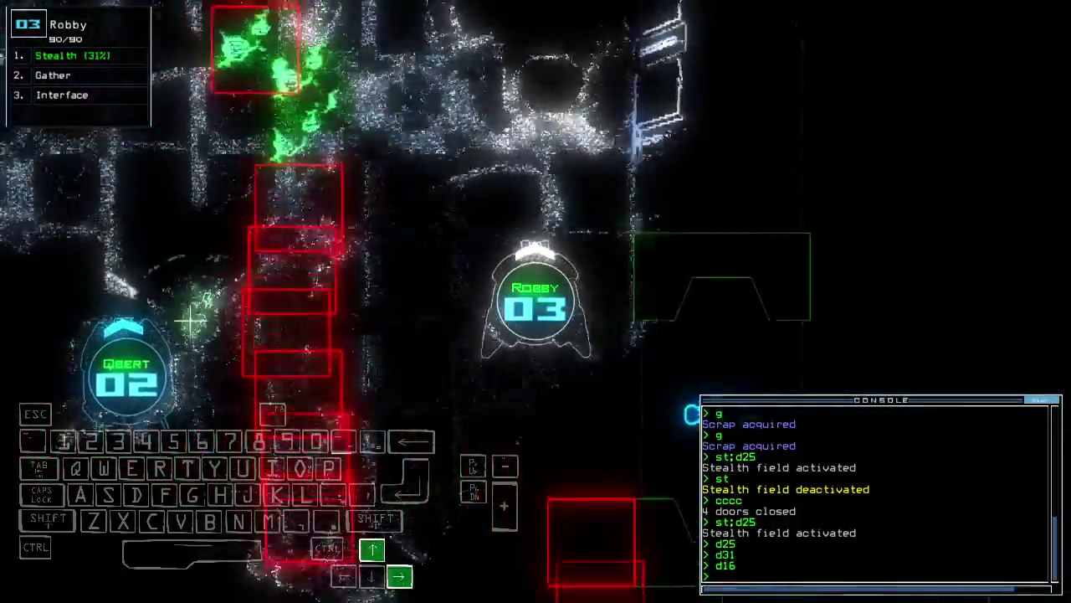
pyautogui.press('Up')
pyautogui.press('Right')
pyautogui.press('Up')
pyautogui.write('st')
pyautogui.press('Return')
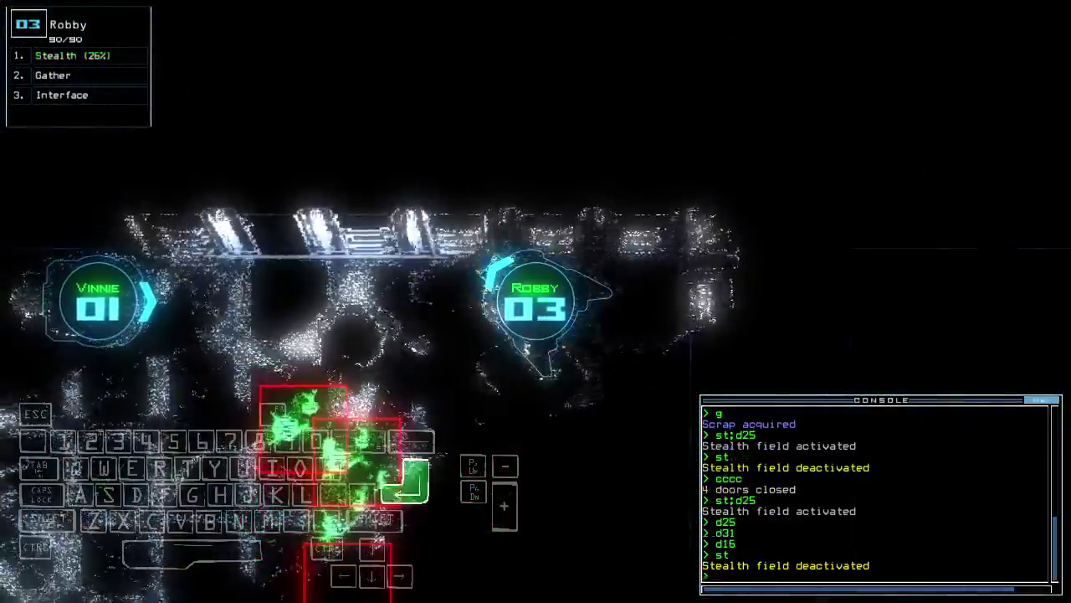
# Step: Check the ship map and a drone camera as the r18 transporter signal appears
pyautogui.press('space')
pyautogui.press('space')
pyautogui.press('space')
pyautogui.write('d33')
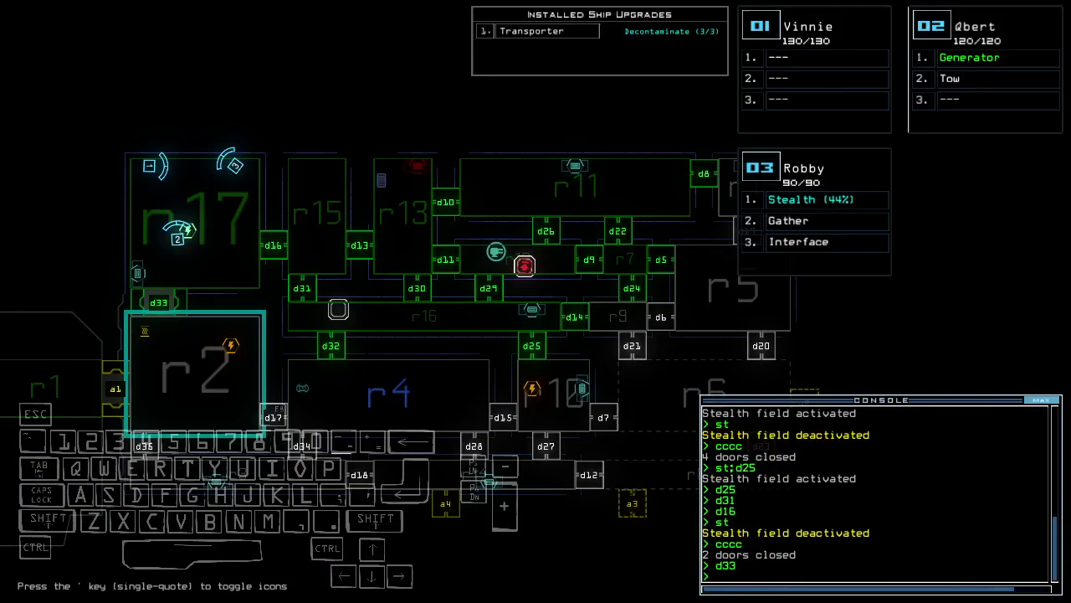
pyautogui.press('space')
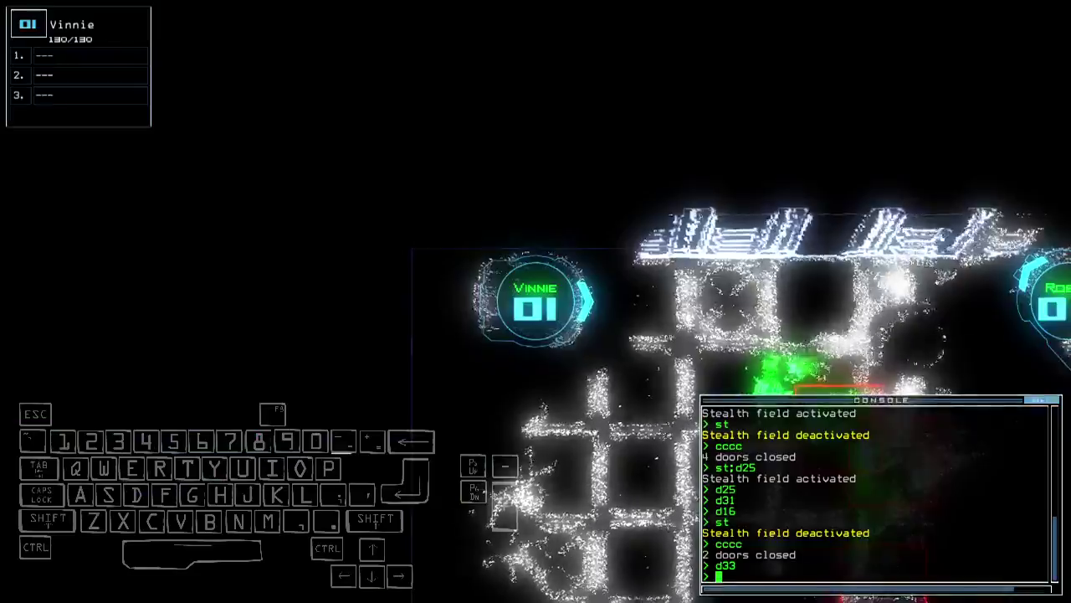
pyautogui.press('space')
pyautogui.press('space')
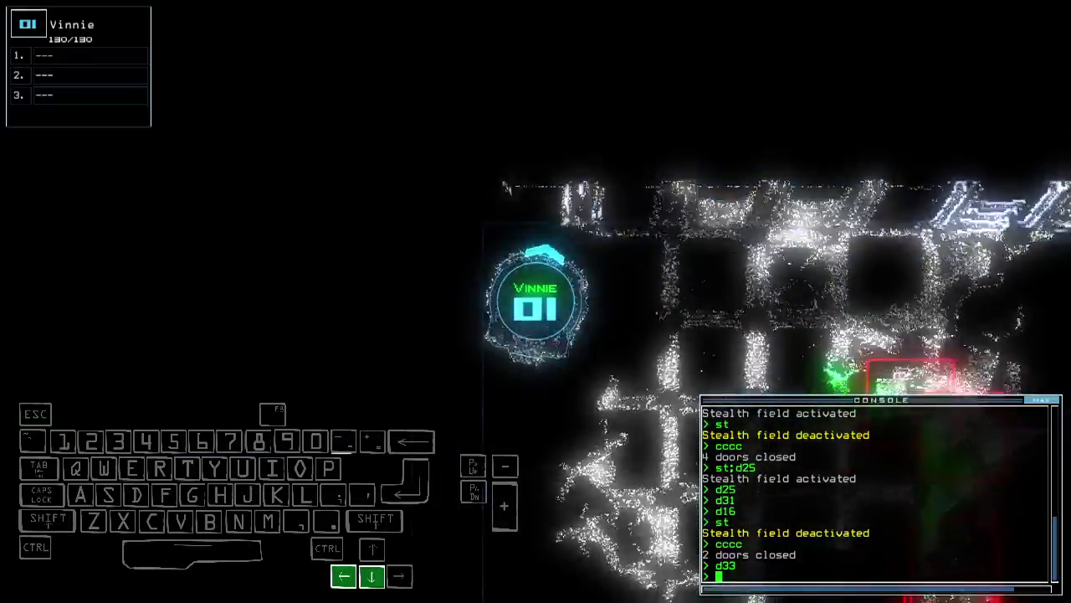
# Step: Take control of Vinnie, drive it forward, and return to the ship map
pyautogui.press('Down')
pyautogui.press('Right')
pyautogui.press('Right')
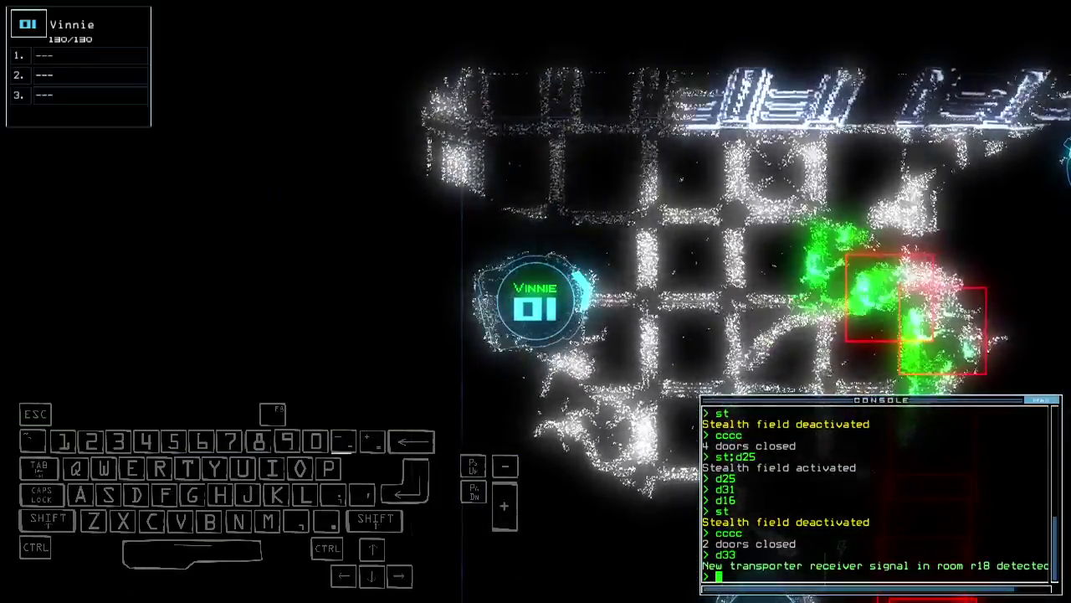
pyautogui.press('Up')
pyautogui.press('space')
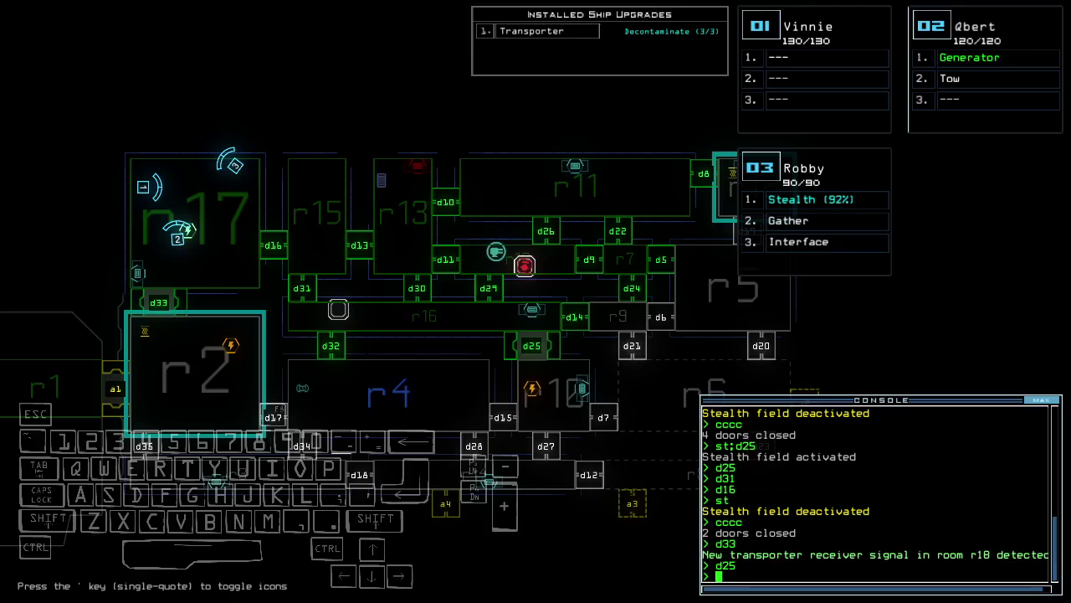
# Step: Drive Robby forward and down to the right toward door d16
pyautogui.press('3')
pyautogui.press('Up')
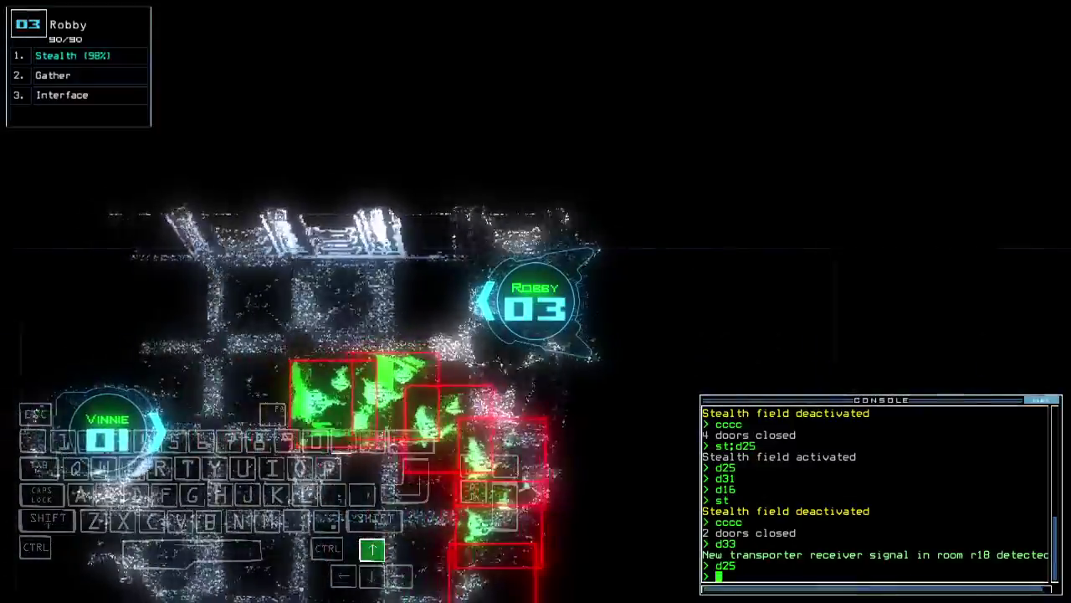
pyautogui.press('Up')
pyautogui.press('Down')
pyautogui.press('Right')
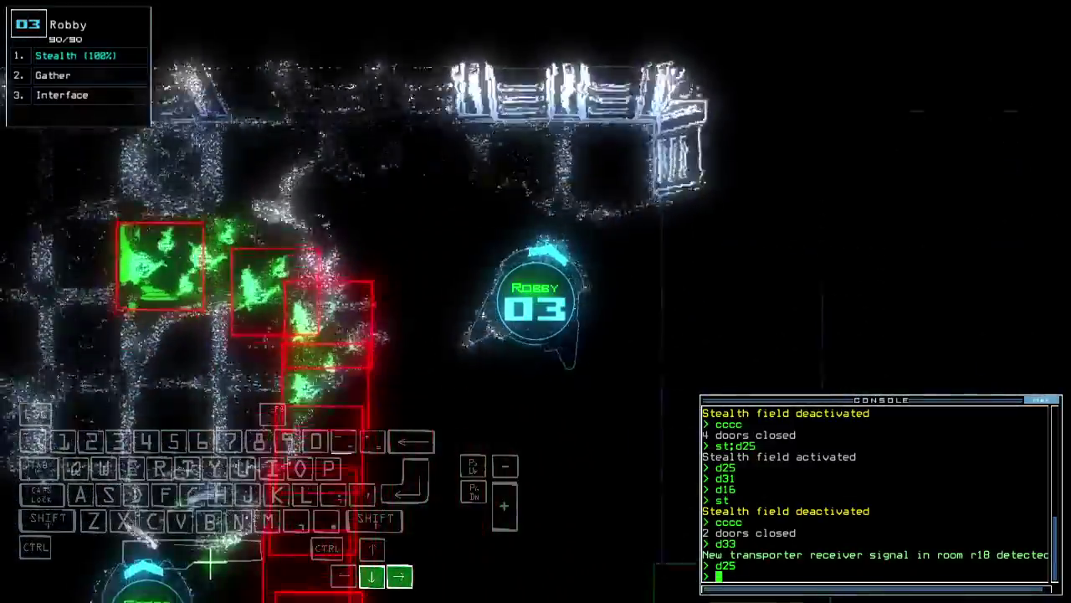
pyautogui.press('Down')
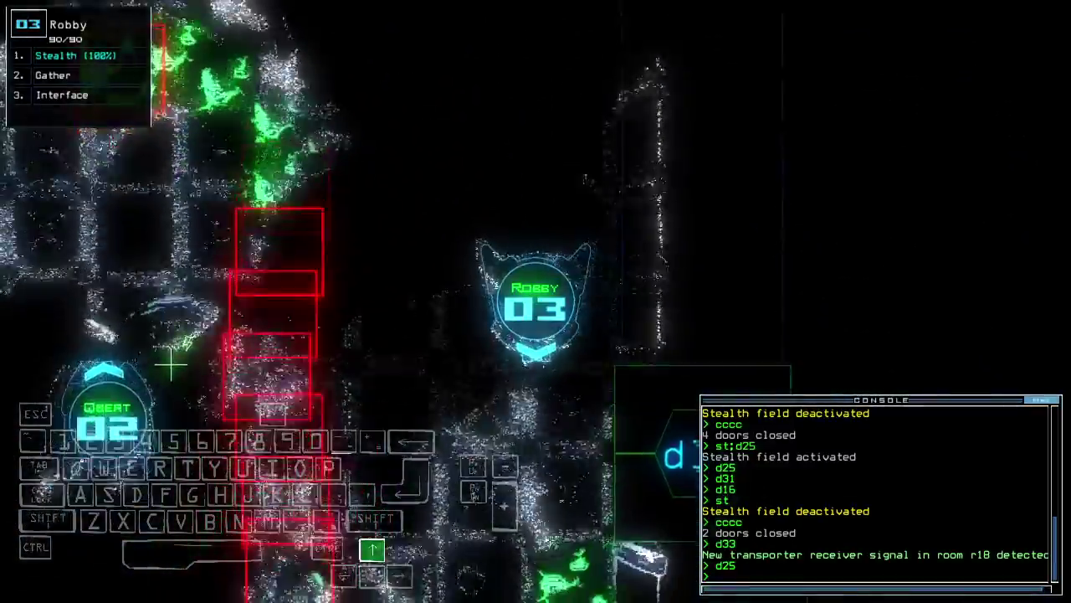
pyautogui.press('space')
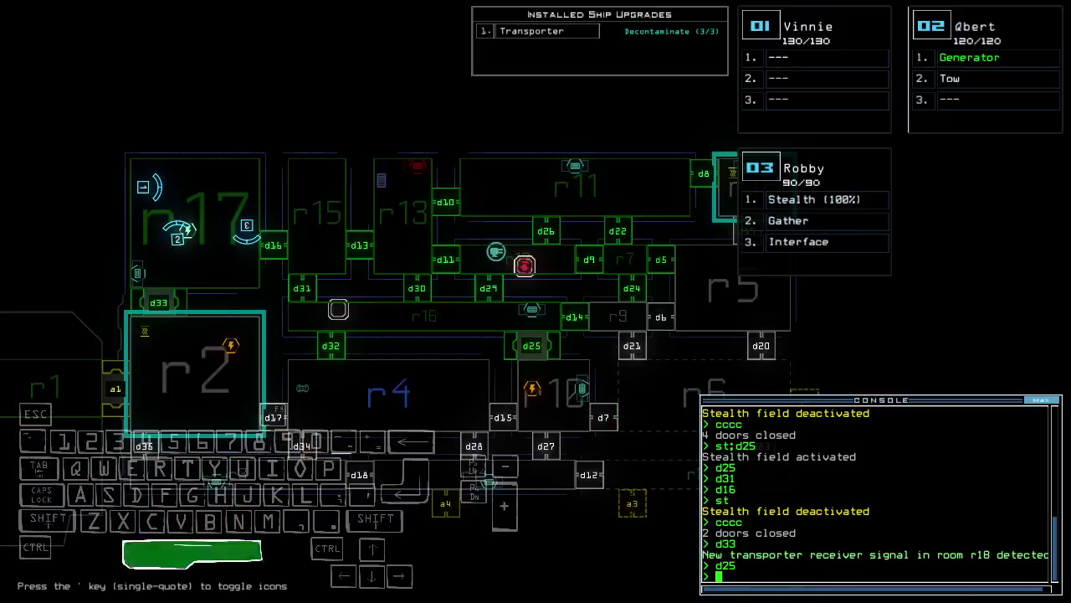
pyautogui.press('space')
pyautogui.write('st;d16')
# Step: Cloak Robby with st;d16, then drive it through door d31, toggling d31 twice
pyautogui.press('Return')
pyautogui.press('Up')
pyautogui.press('Left')
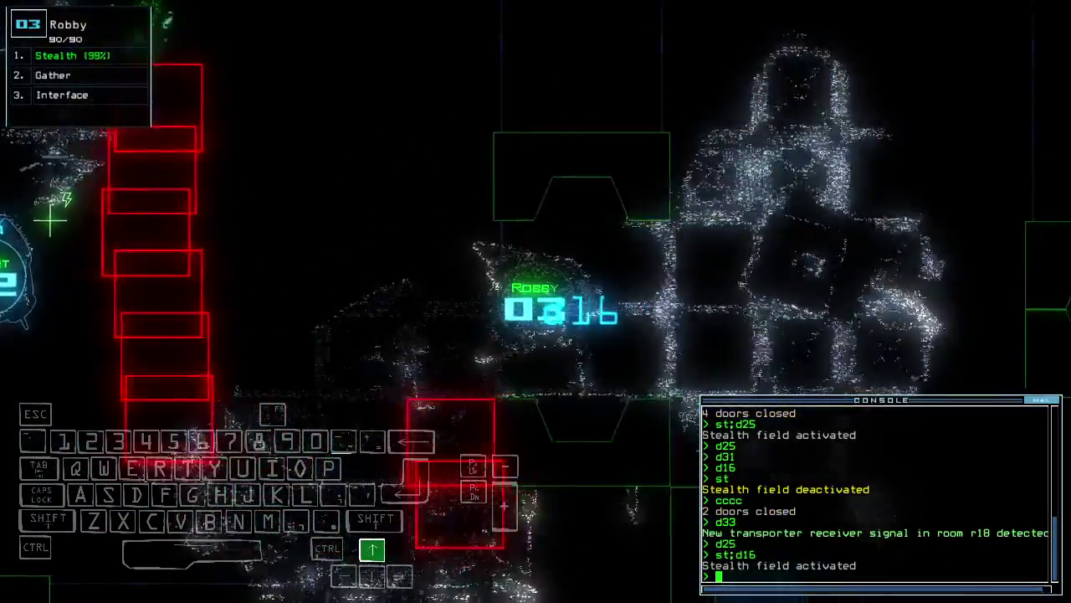
pyautogui.press('Up')
pyautogui.write('d31')
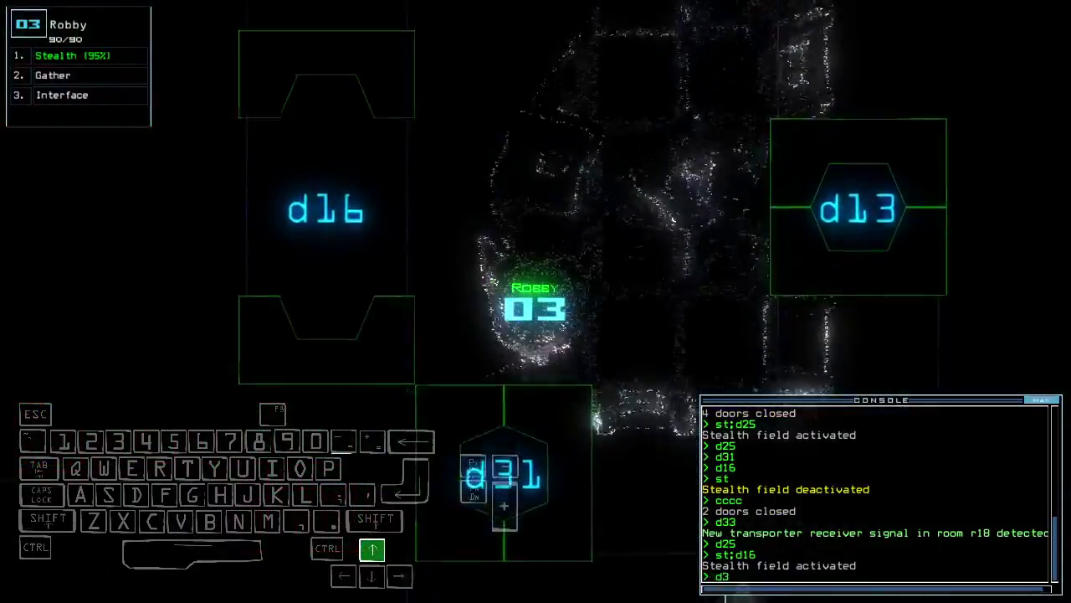
pyautogui.press('Return')
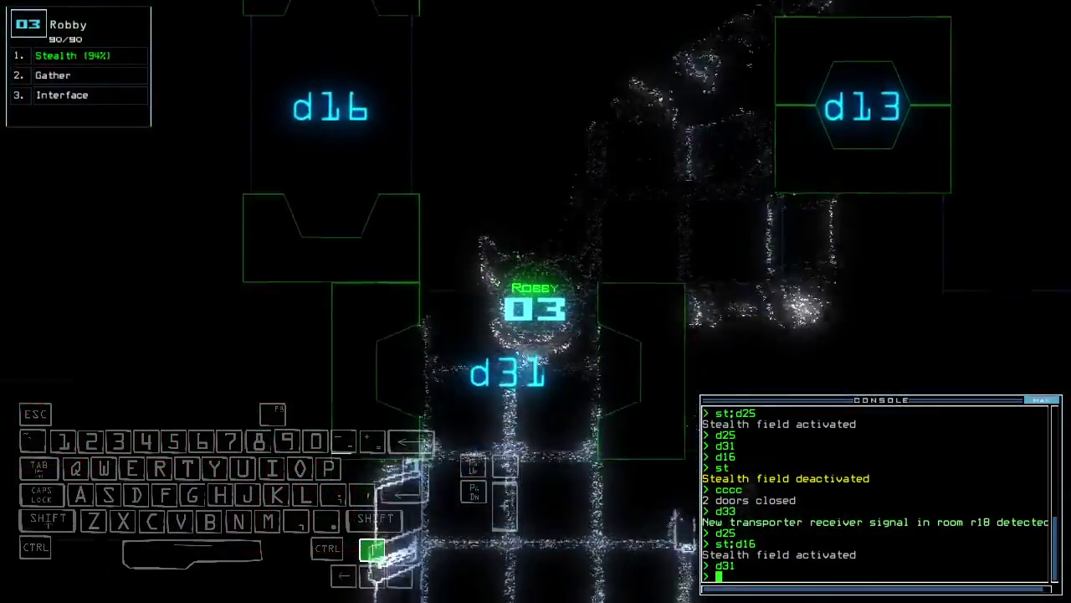
pyautogui.write('d31')
pyautogui.press('Return')
pyautogui.press('Left')
pyautogui.press('Up')
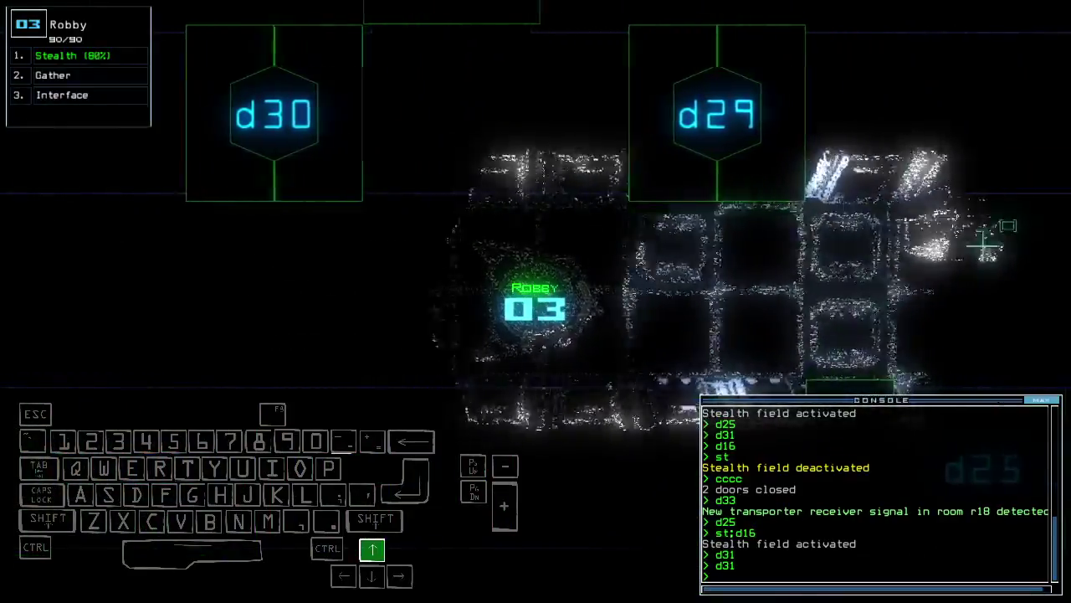
# Step: Back Vinnie away, advance Robby further, and issue the d16 door command again
pyautogui.press('1')
pyautogui.press('Down')
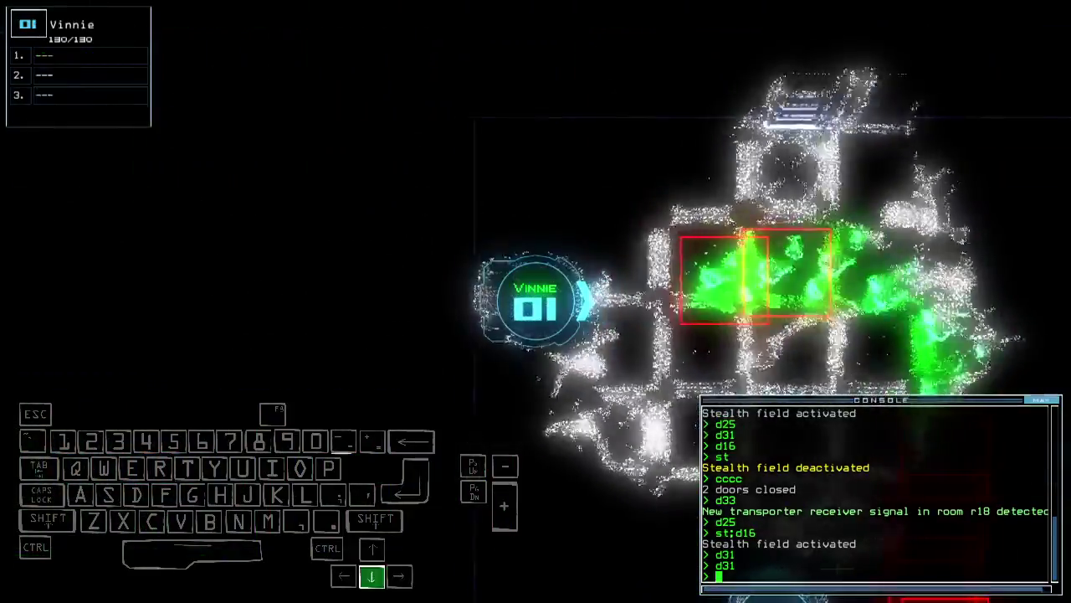
pyautogui.press('Tab')
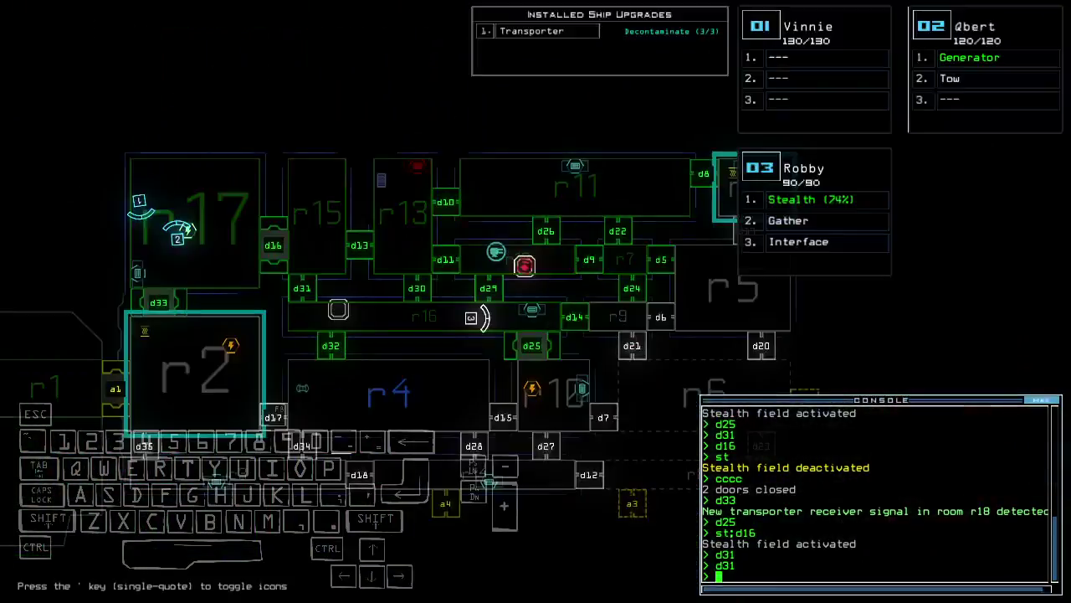
pyautogui.press('3')
pyautogui.press('Up')
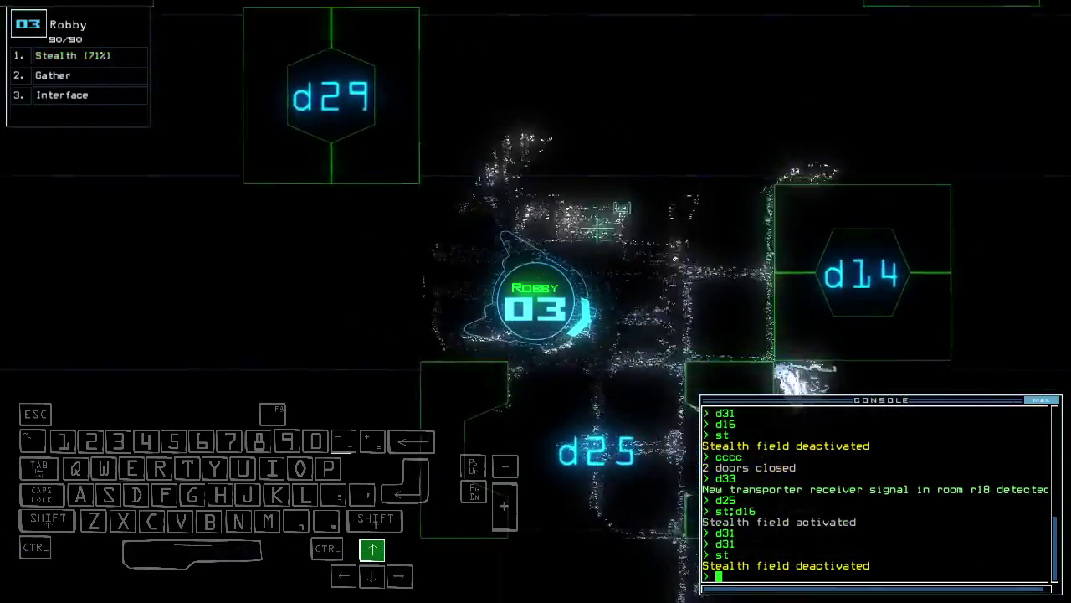
pyautogui.press('Tab')
pyautogui.write('2')
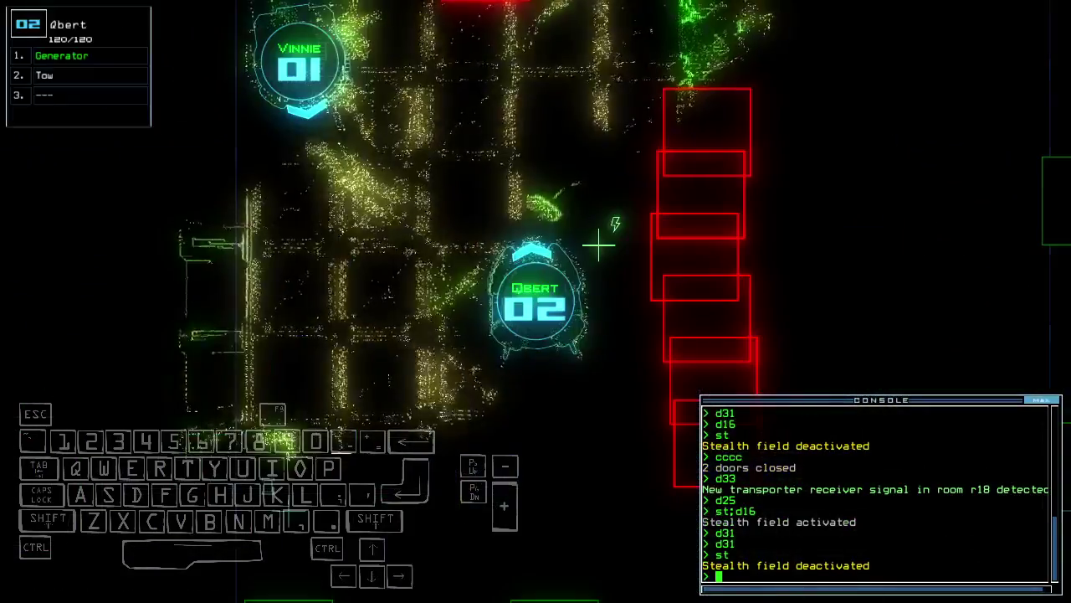
pyautogui.write('6')
pyautogui.press('Return')
pyautogui.press('1')
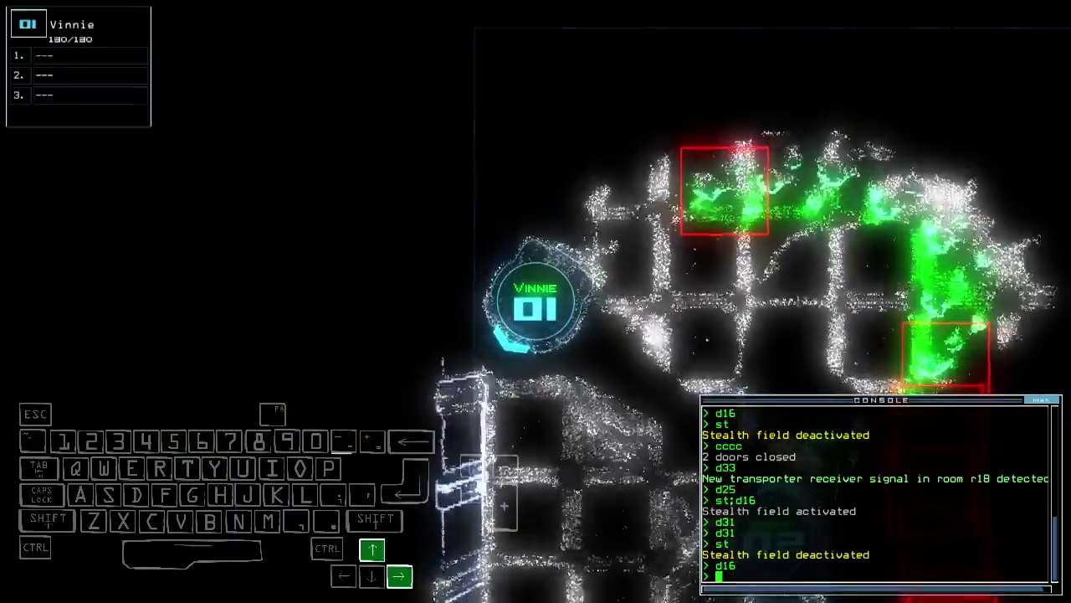
pyautogui.press('Tab')
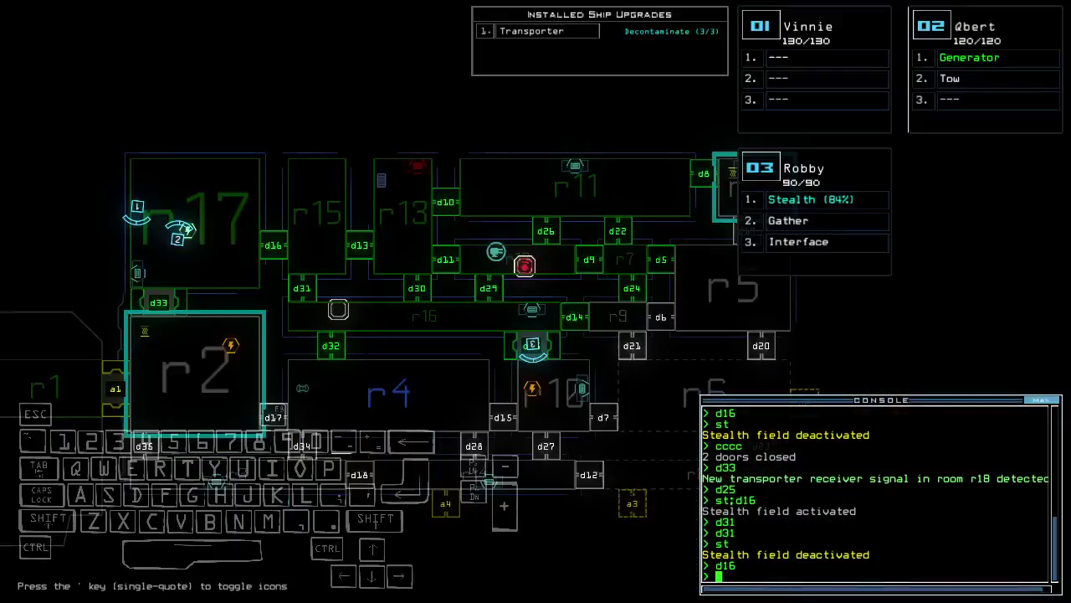
# Step: Drive Qbert through door d33 and switch the generator back on
pyautogui.press('2')
pyautogui.press('Up')
pyautogui.press('Right')
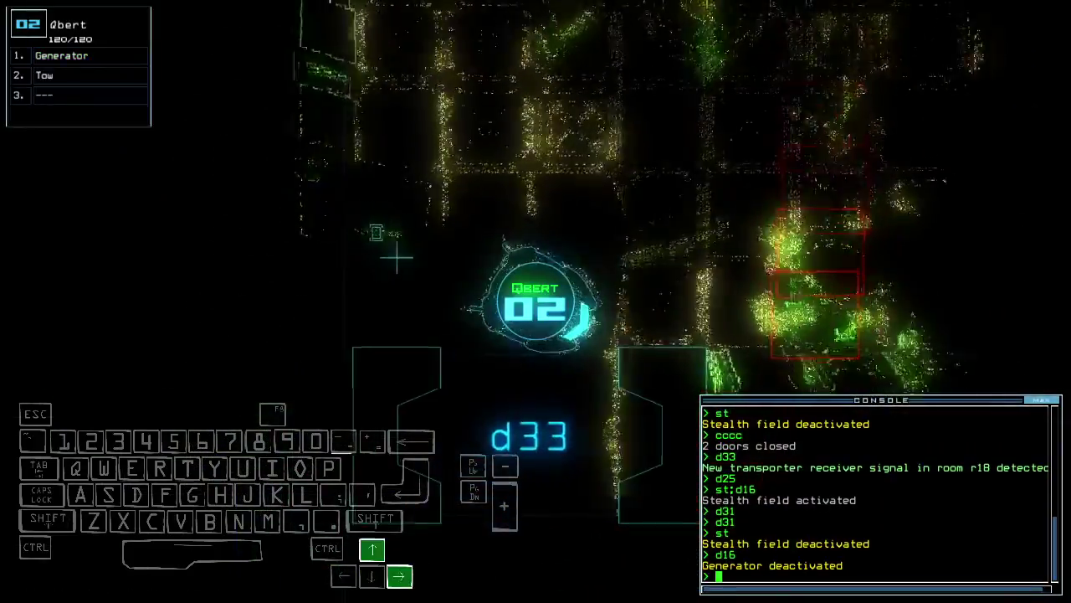
pyautogui.press('Up')
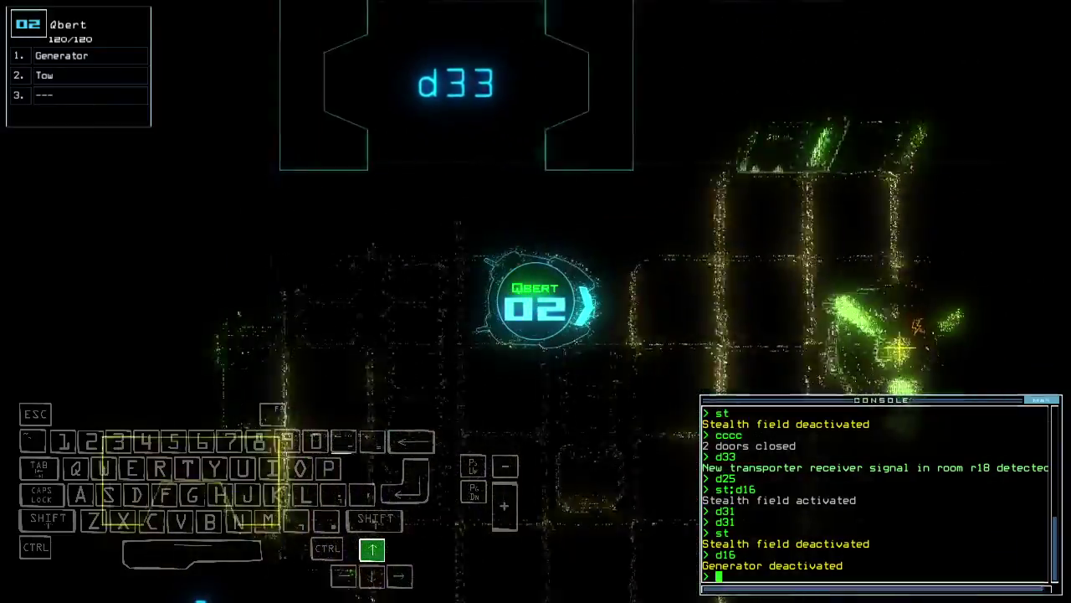
pyautogui.press('g')
pyautogui.press('Return')
# Step: Drive Vinnie forward and left up to door d33, then operate d33
pyautogui.press('Tab')
pyautogui.press('1')
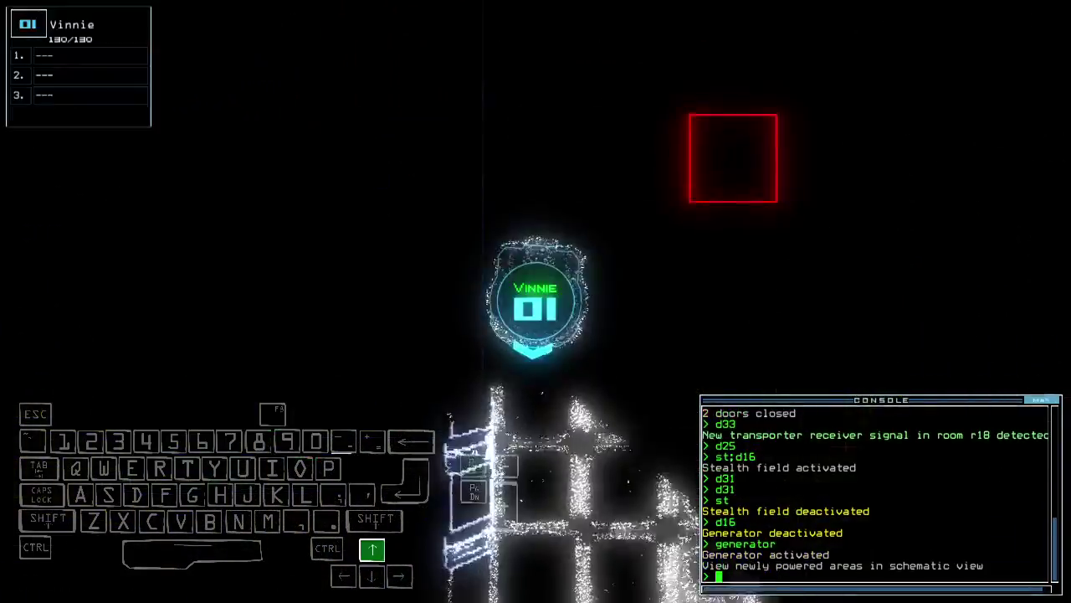
pyautogui.press('Left')
pyautogui.press('Up')
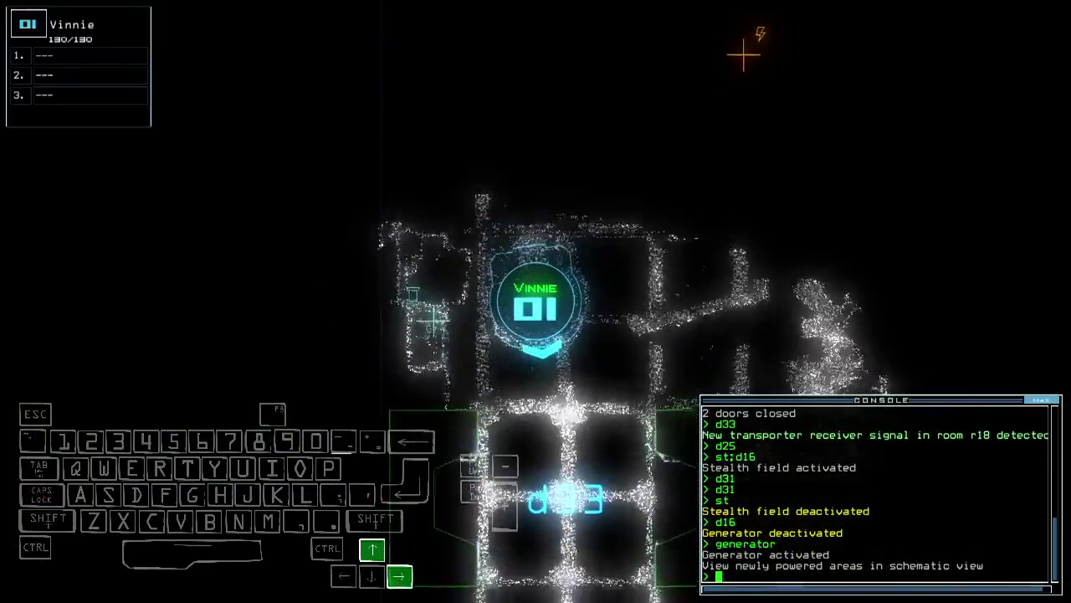
pyautogui.press('Up')
pyautogui.write('d33')
pyautogui.press('Return')
pyautogui.press('Tab')
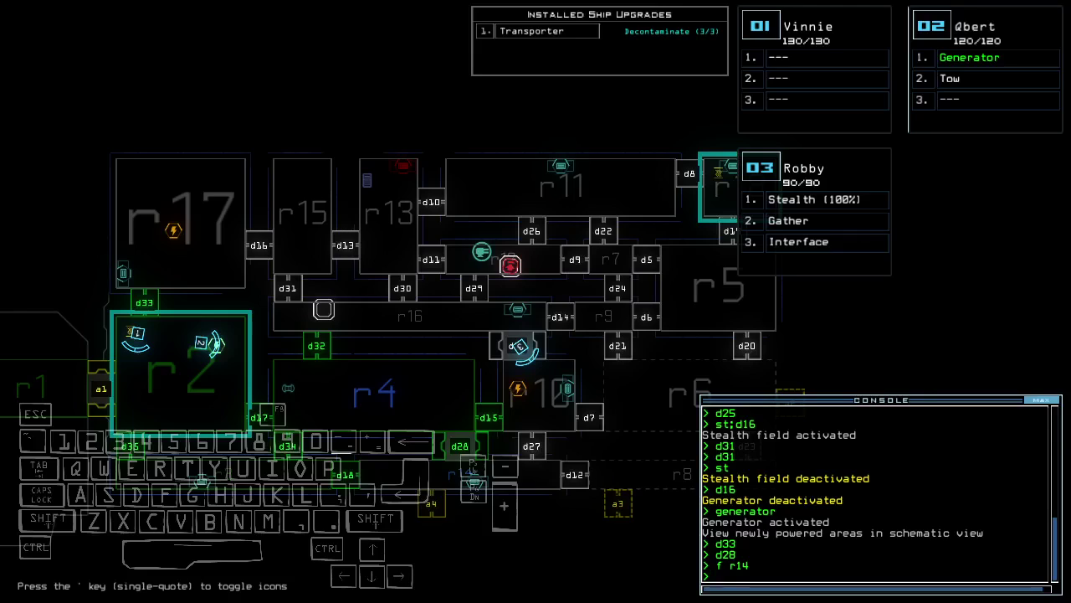
# Step: Cloak Robby and open door d15 with st;d15, then close doors with cccc
pyautogui.press('space')
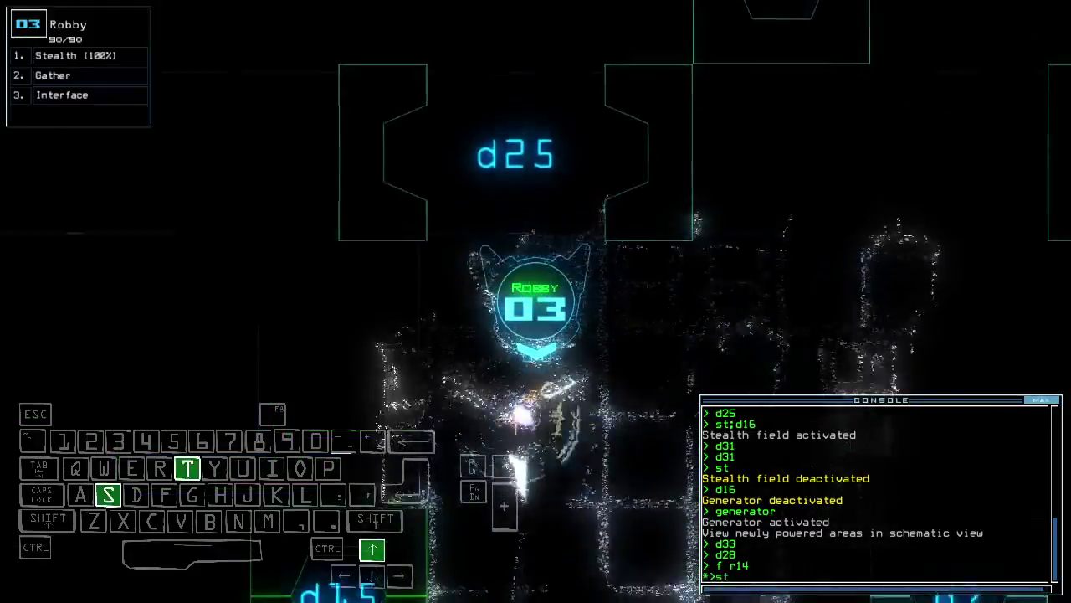
pyautogui.write('st;d15')
pyautogui.press('Return')
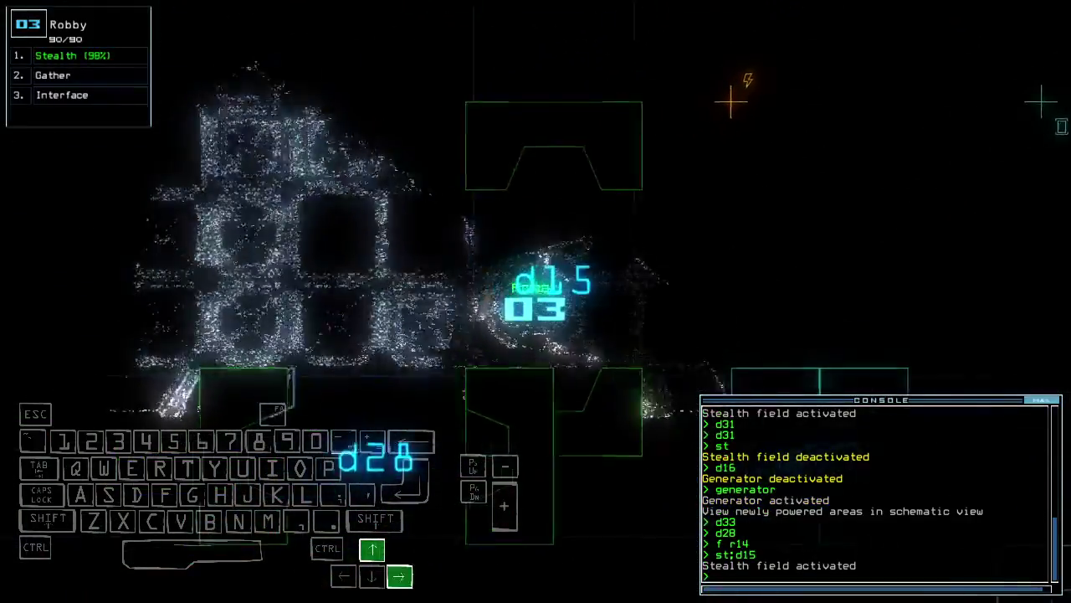
pyautogui.write('cccc')
pyautogui.press('Return')
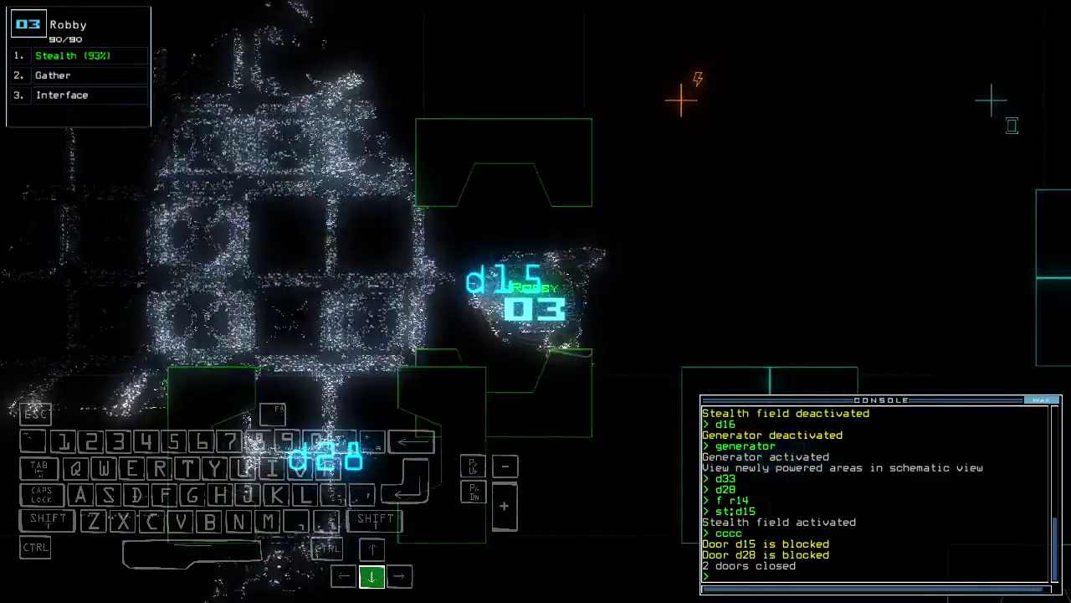
# Step: Drive Robby back through door d15 and switch off its stealth field
pyautogui.press('space')
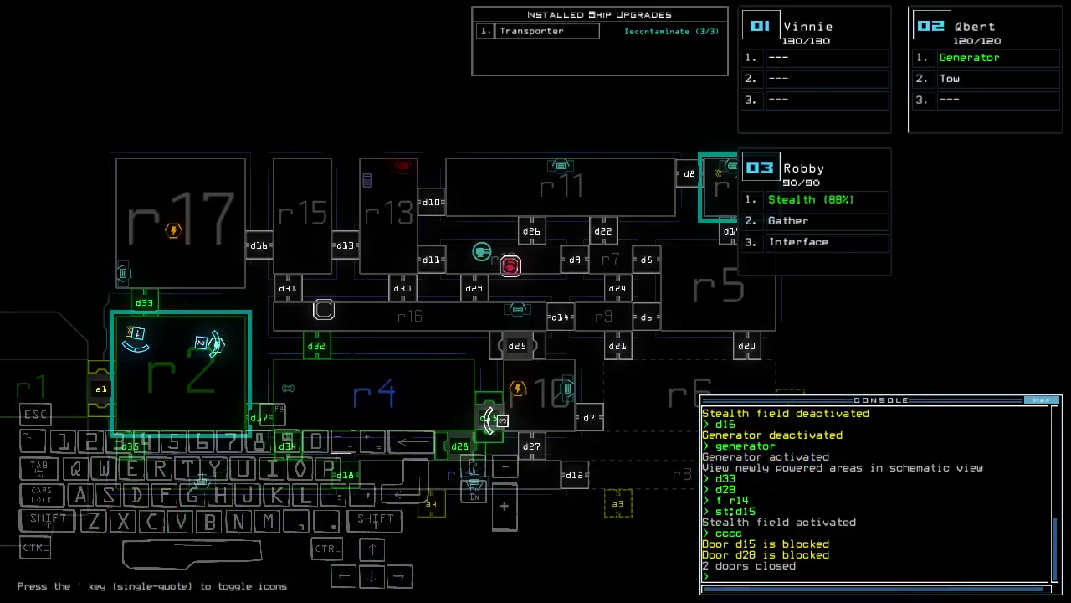
pyautogui.press('space')
pyautogui.press('Down')
pyautogui.press('Down')
pyautogui.press('Down')
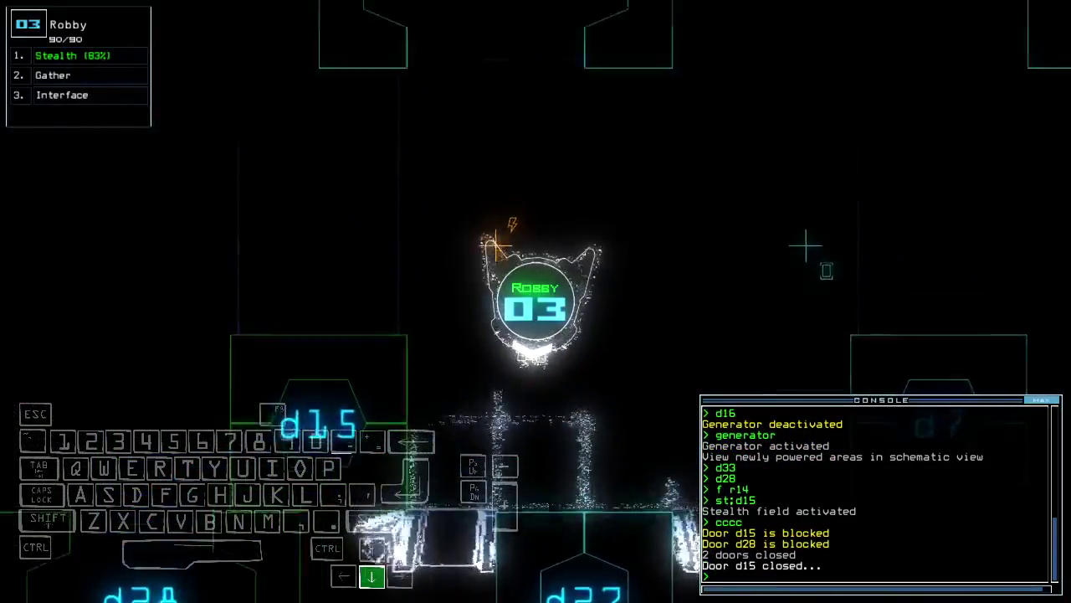
pyautogui.press('Down')
pyautogui.press('Down')
pyautogui.write('st')
pyautogui.press('Return')
pyautogui.press('space')
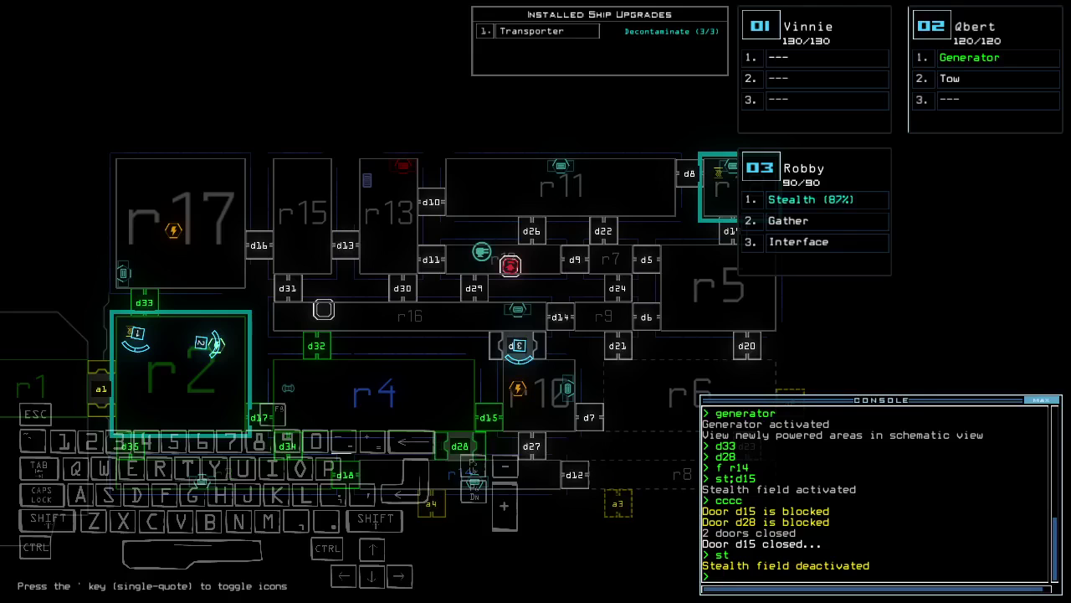
# Step: Drive Vinnie forward and left around the corner toward the airlock
pyautogui.press('Left')
pyautogui.press('Left')
pyautogui.press('Left')
pyautogui.press('Left')
pyautogui.press('Left')
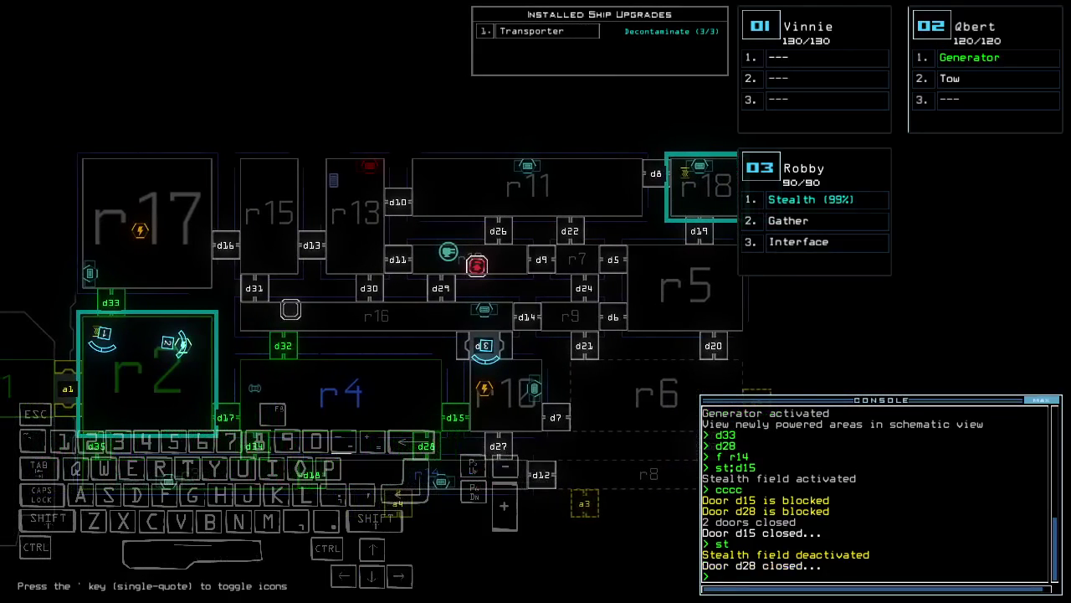
pyautogui.press('Left')
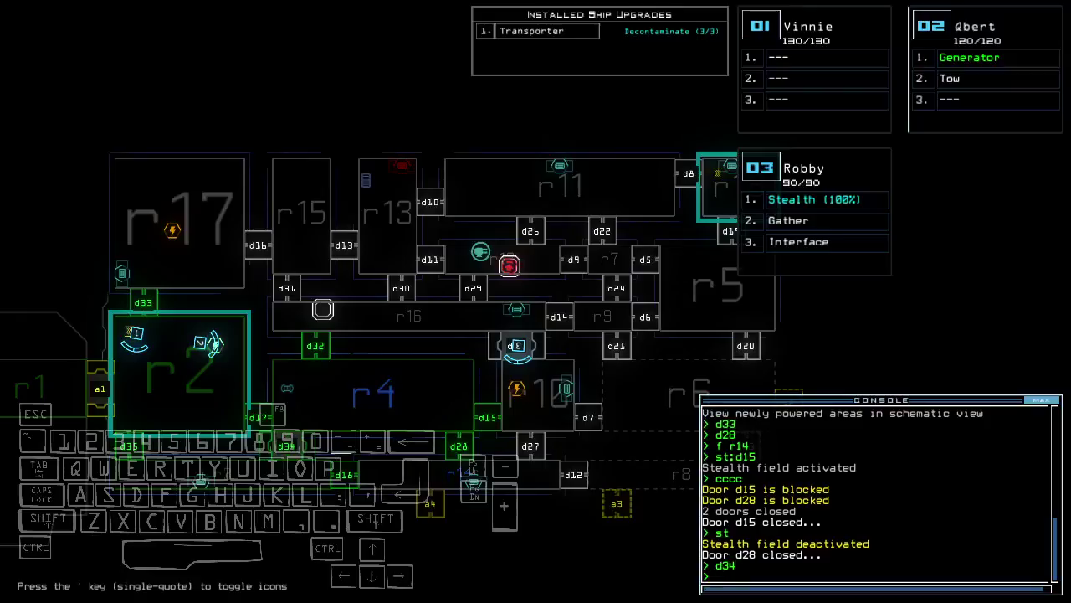
pyautogui.press('1')
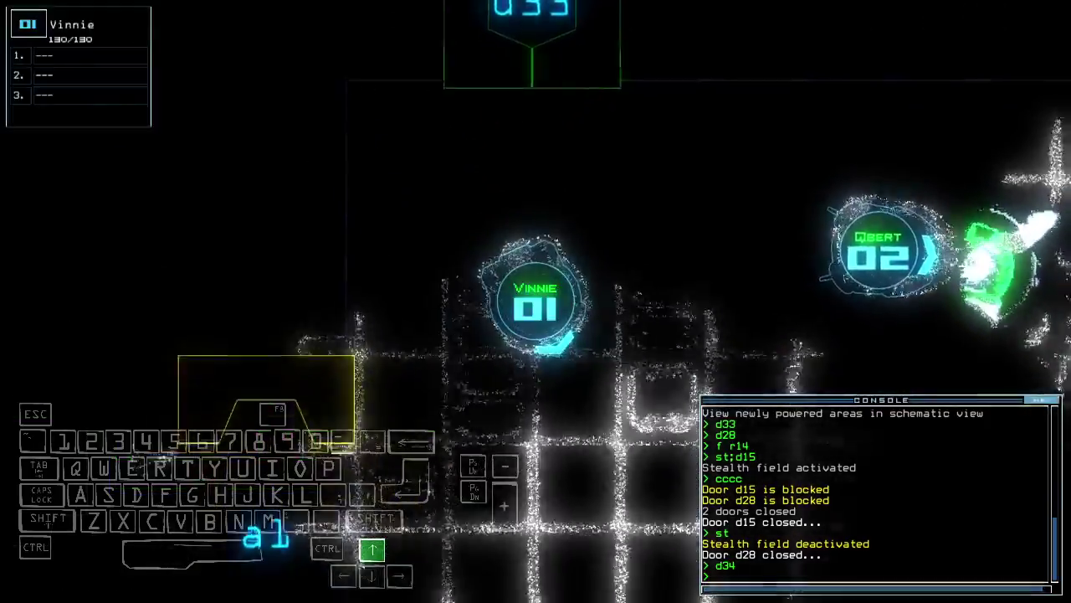
pyautogui.press('Up')
pyautogui.press('Up')
pyautogui.press('Up')
pyautogui.press('Up')
pyautogui.press('Left')
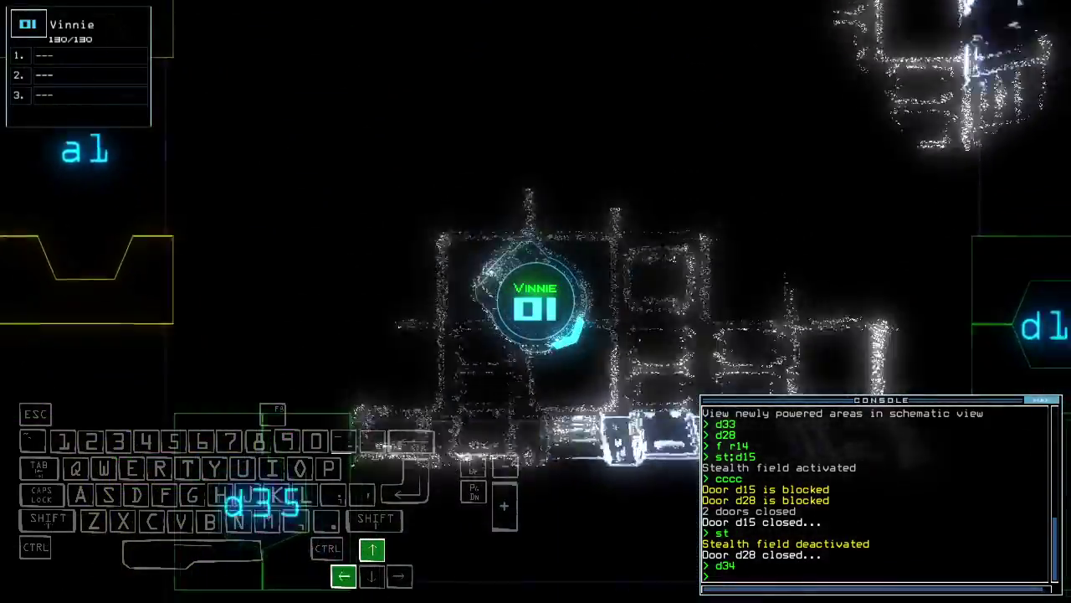
pyautogui.press('Up')
pyautogui.press('Left')
pyautogui.press('Left')
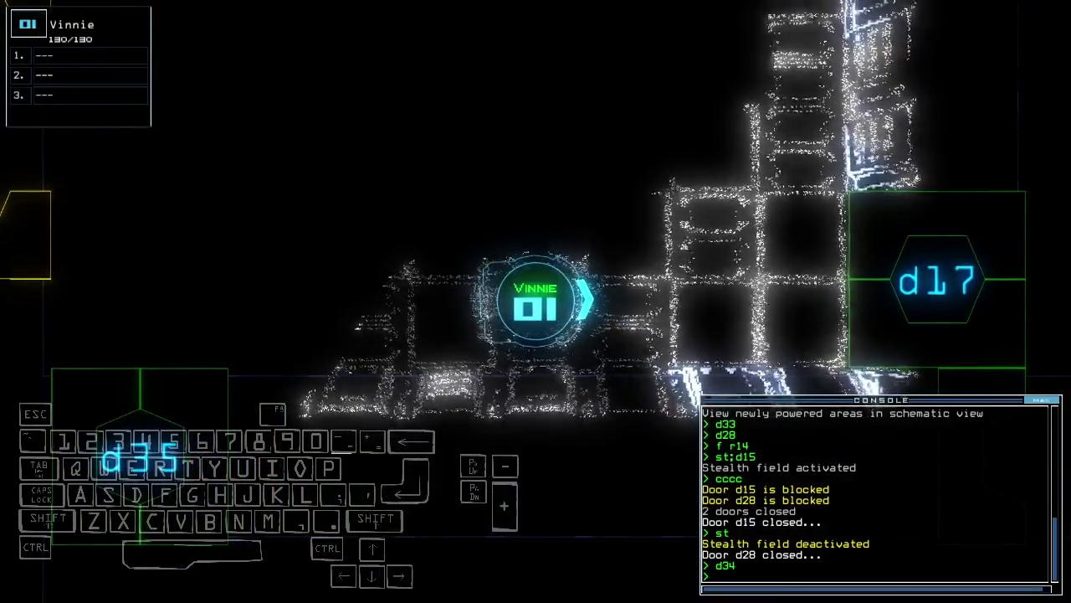
pyautogui.press('Tab')
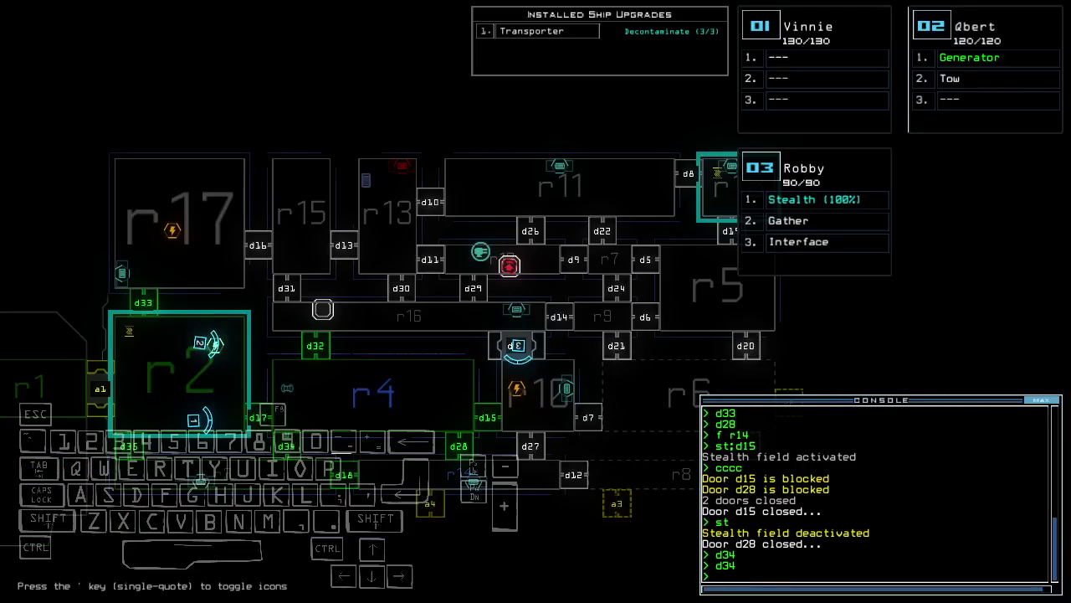
# Step: Reverse Vinnie toward the airlock and recall Qbert with 'back 2'
pyautogui.press('Tab')
pyautogui.write('back 2')
pyautogui.press('Down')
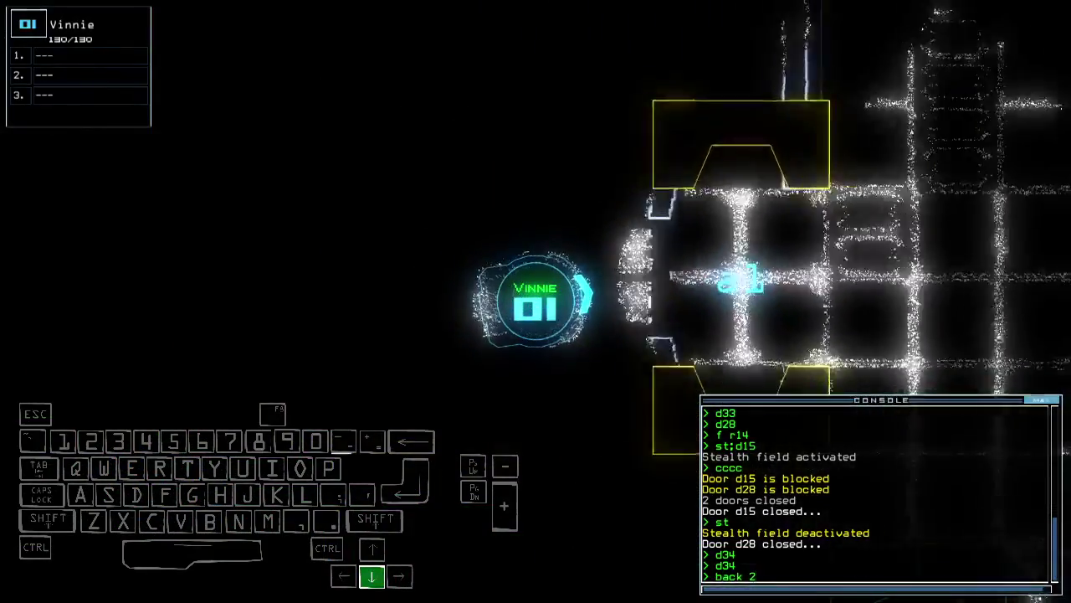
pyautogui.press('Return')
pyautogui.press('space')
pyautogui.write('te')
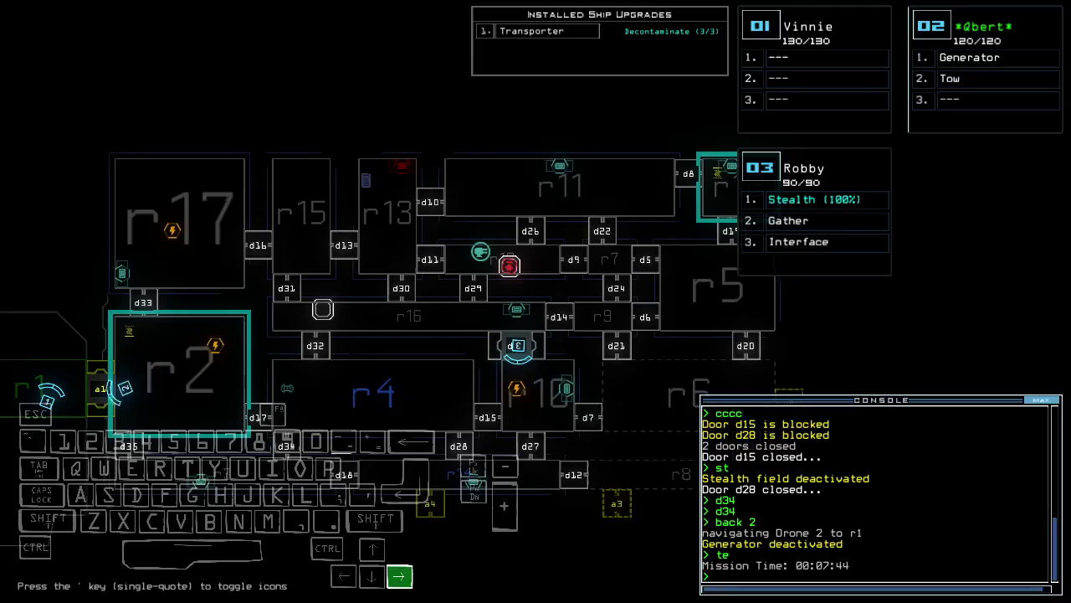
pyautogui.press('space')
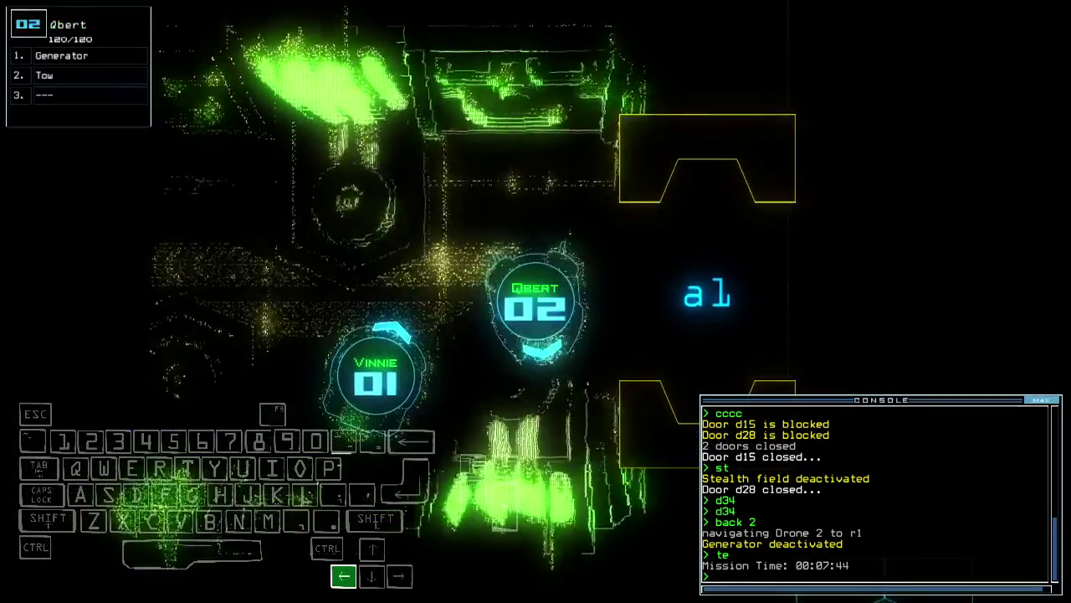
pyautogui.press('space')
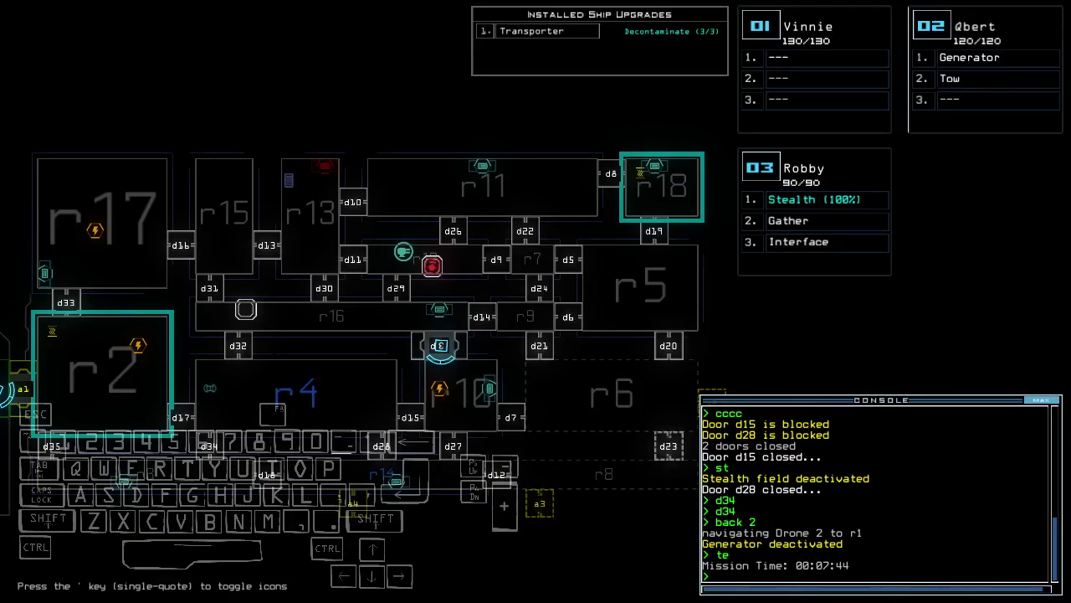
# Step: Check mission time with 'te', drive Qbert forward, and reactivate its generator
pyautogui.press('Right')
pyautogui.press('Left')
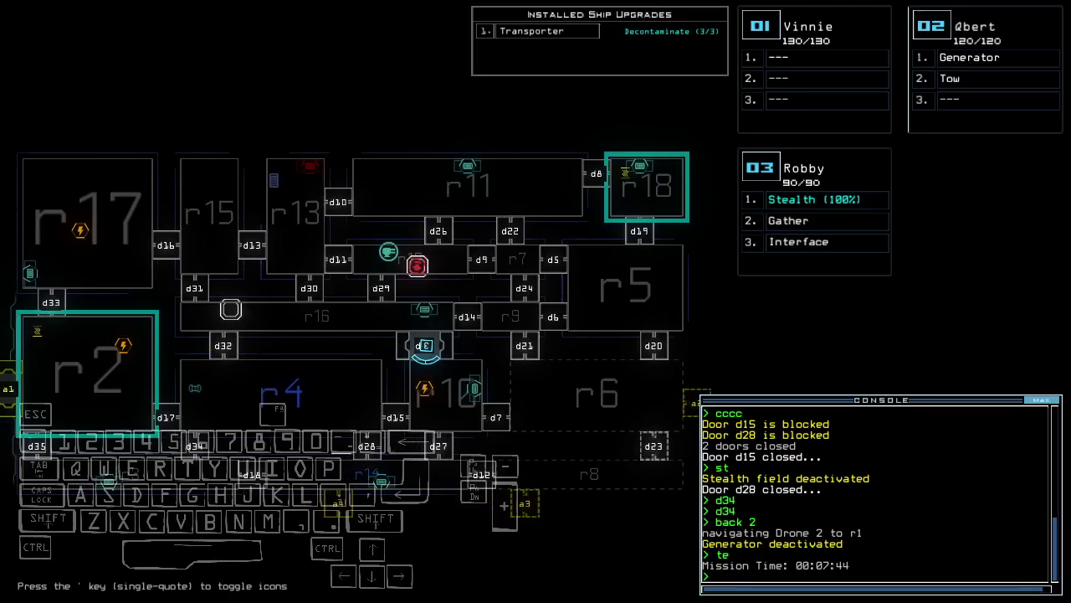
pyautogui.press('Left')
pyautogui.write('2')
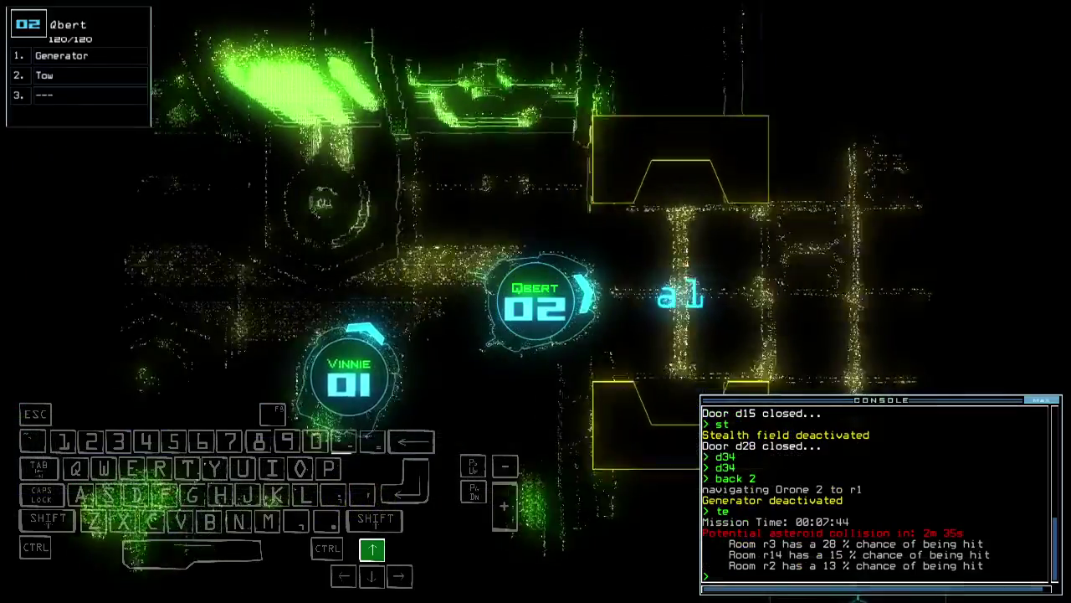
pyautogui.write('te')
pyautogui.press('Return')
pyautogui.press('Up')
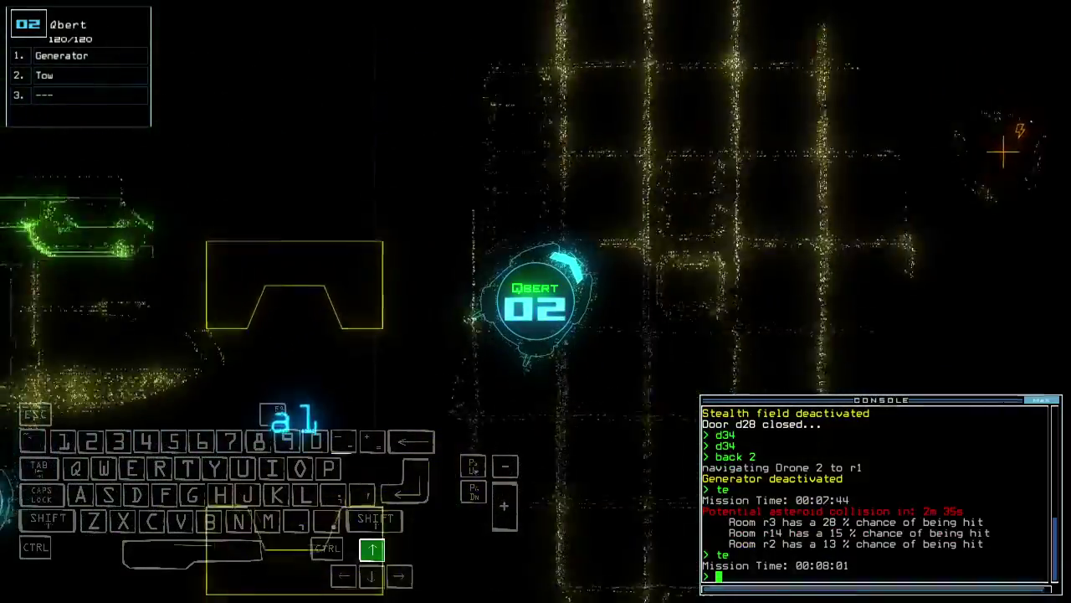
pyautogui.write('generator')
pyautogui.press('Tab')
pyautogui.press('Return')
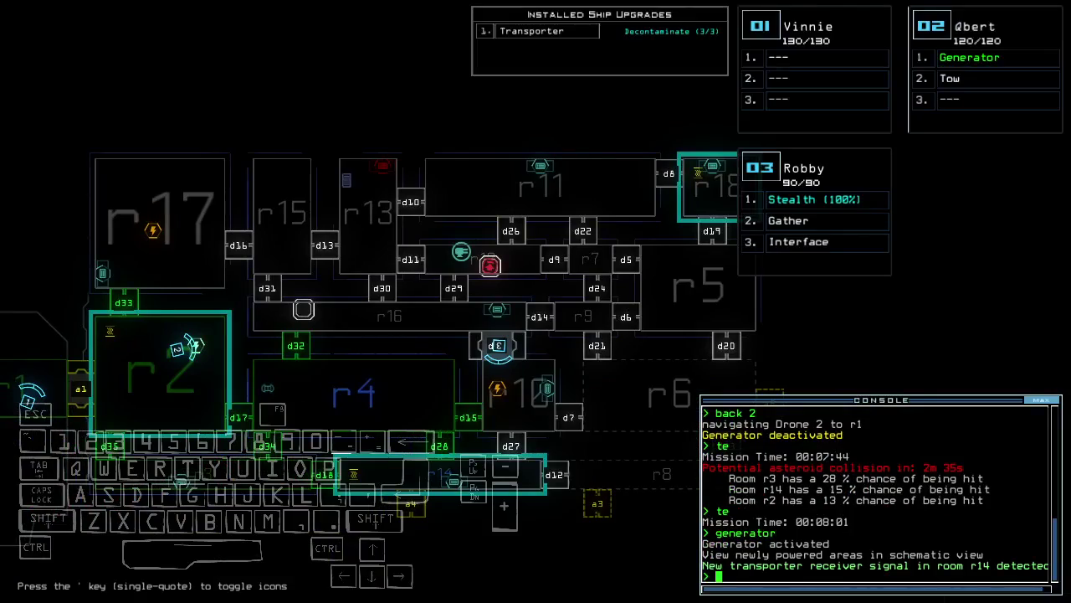
pyautogui.write('3')
pyautogui.write('st;d1')
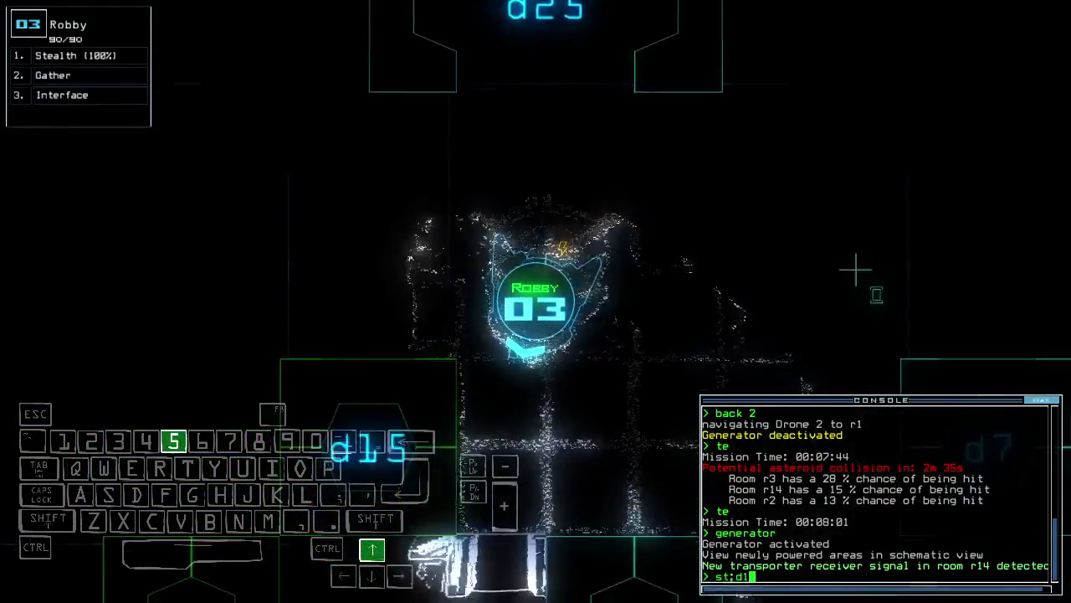
pyautogui.write('5')
# Step: Cloak Robby, open doors d15 and d28, and drive it past them
pyautogui.press('Return')
pyautogui.write('d28')
pyautogui.press('Return')
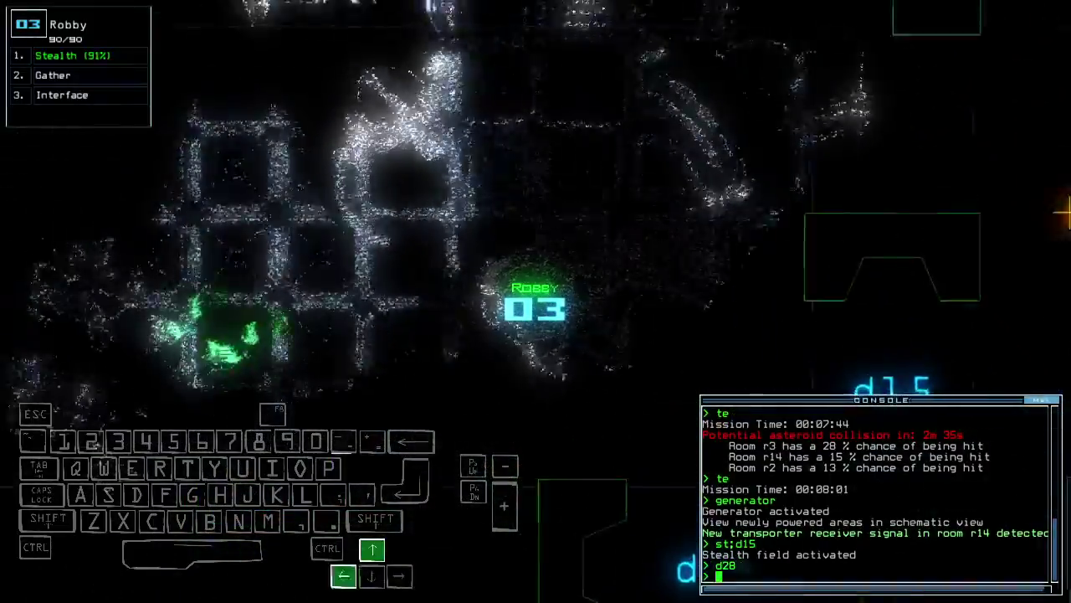
pyautogui.press('Up')
pyautogui.press('Right')
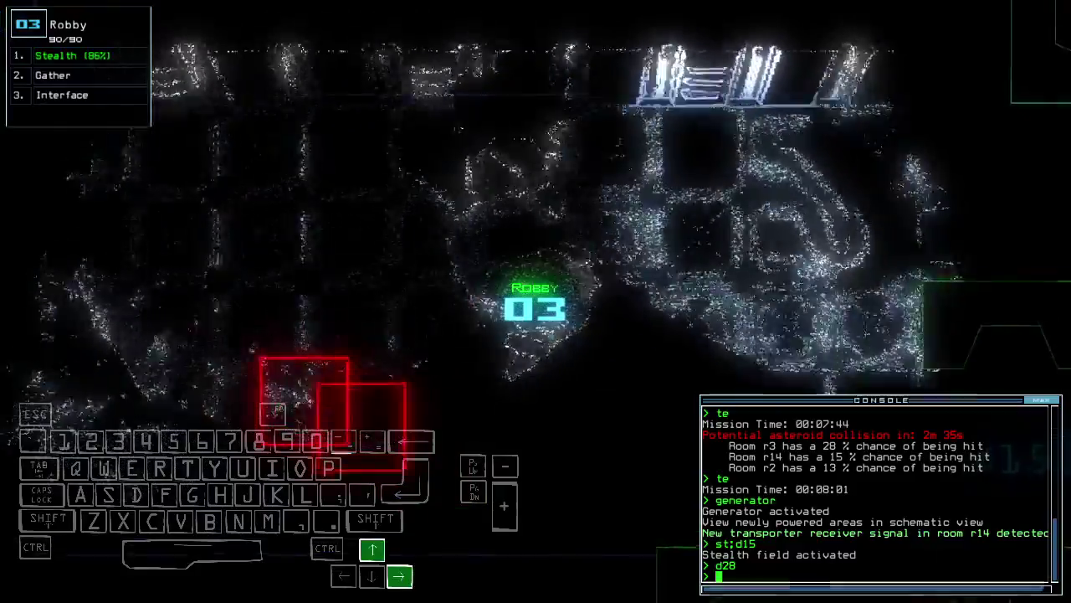
pyautogui.press('Up')
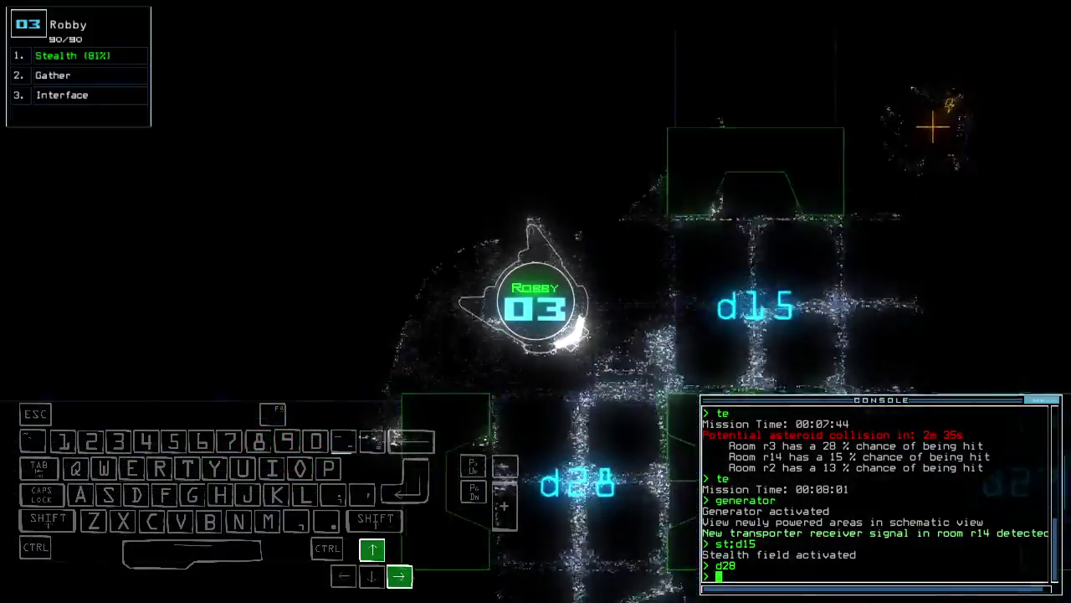
pyautogui.press('Up')
pyautogui.write('cccc')
# Step: Close both doors, start re-docking at a4, drop stealth, and issue f r14
pyautogui.press('Return')
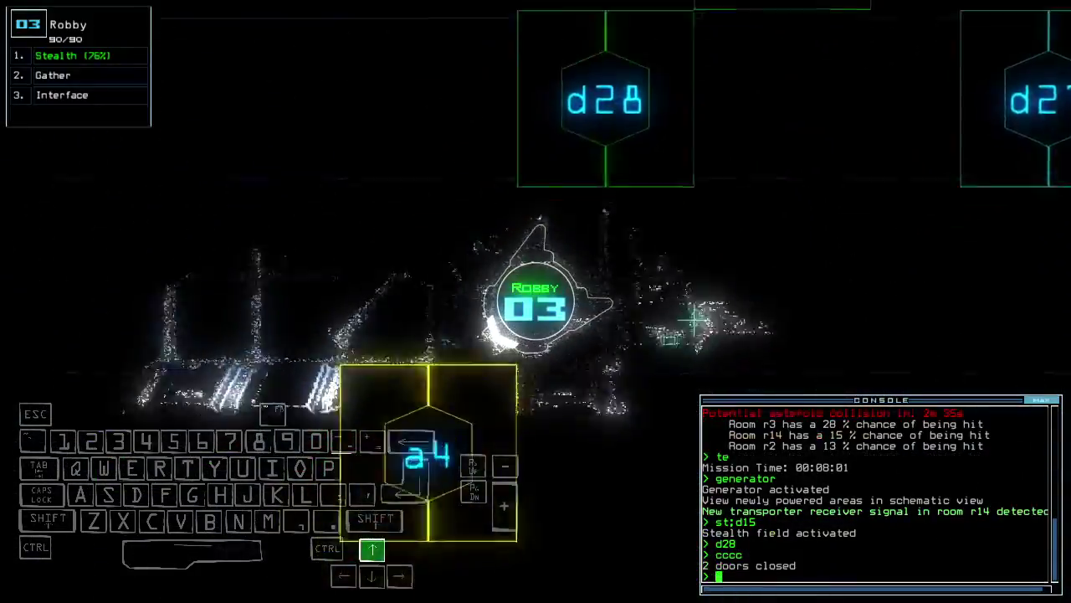
pyautogui.write('dd a4')
pyautogui.press('Return')
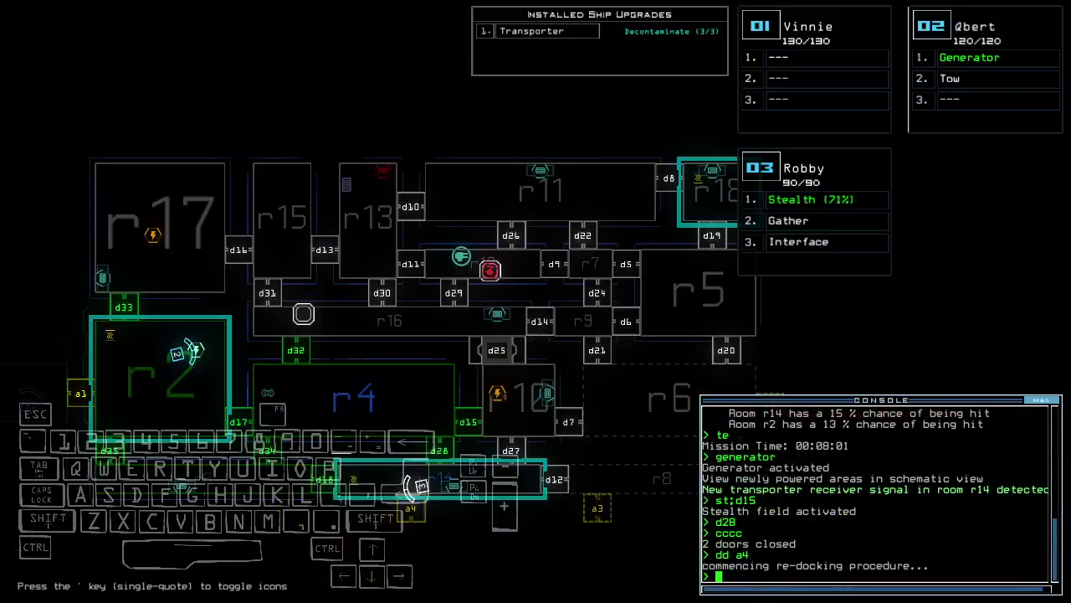
pyautogui.write('st')
pyautogui.press('Return')
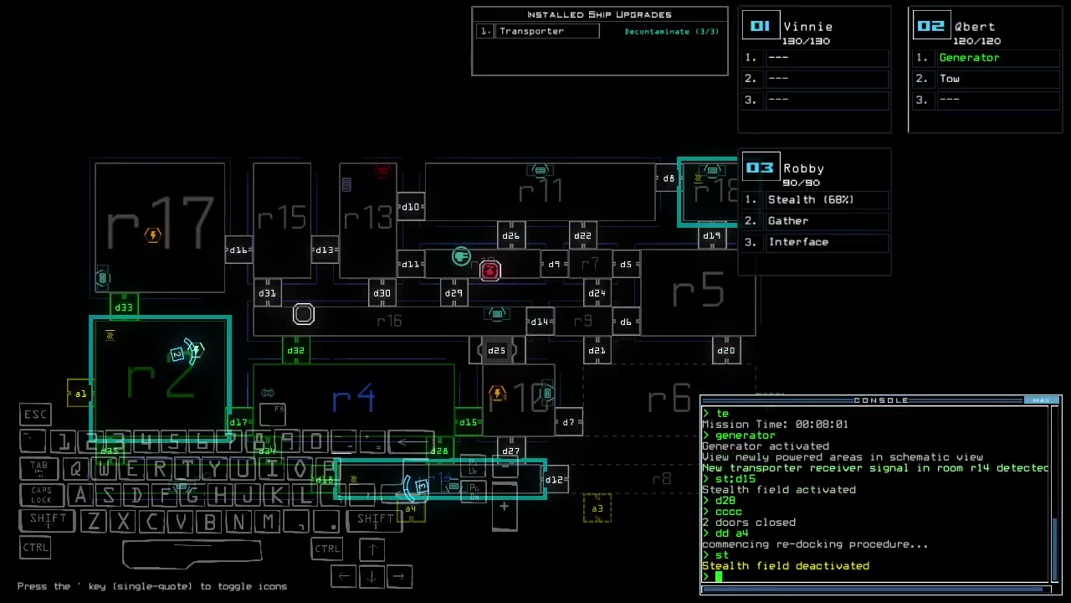
pyautogui.write('4')
pyautogui.press('Return')
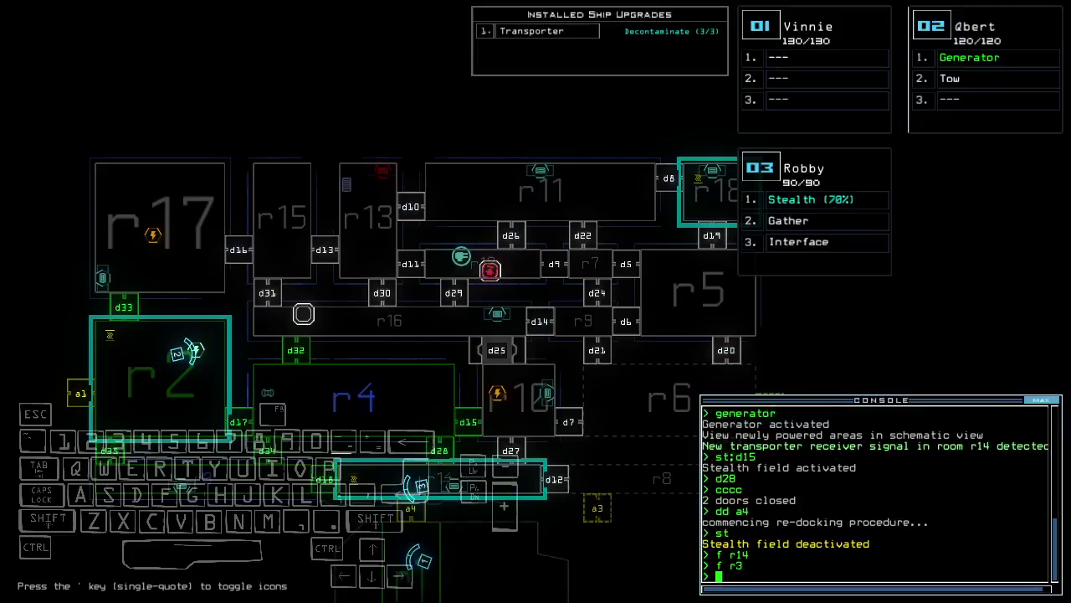
pyautogui.press('Tab')
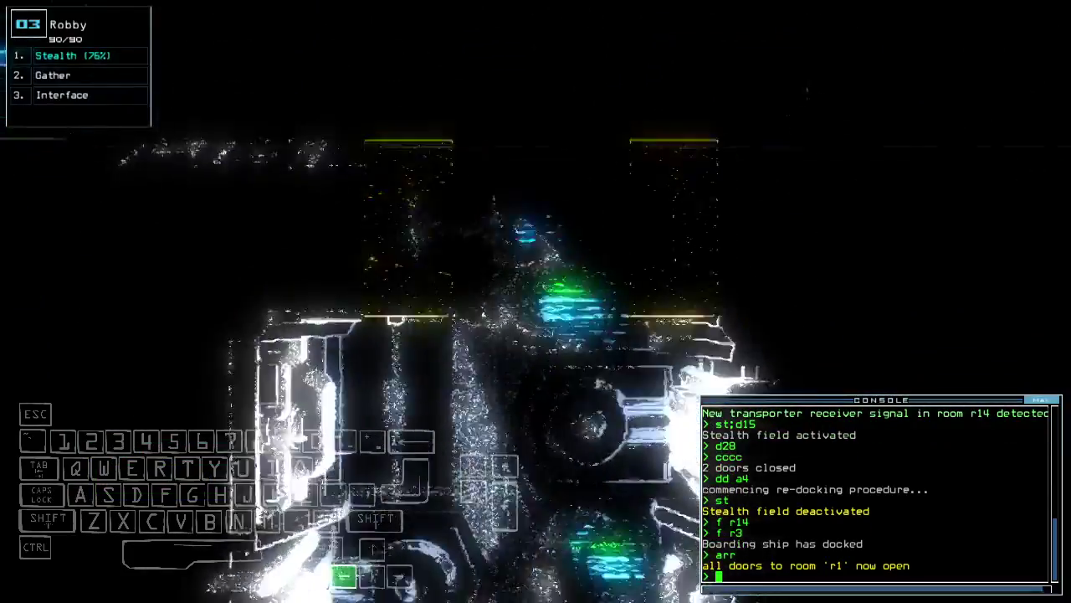
# Step: Dock at airlock a2, open then close r1's doors, and nudge Robby back and forth
pyautogui.press('Tab')
pyautogui.write('dd a')
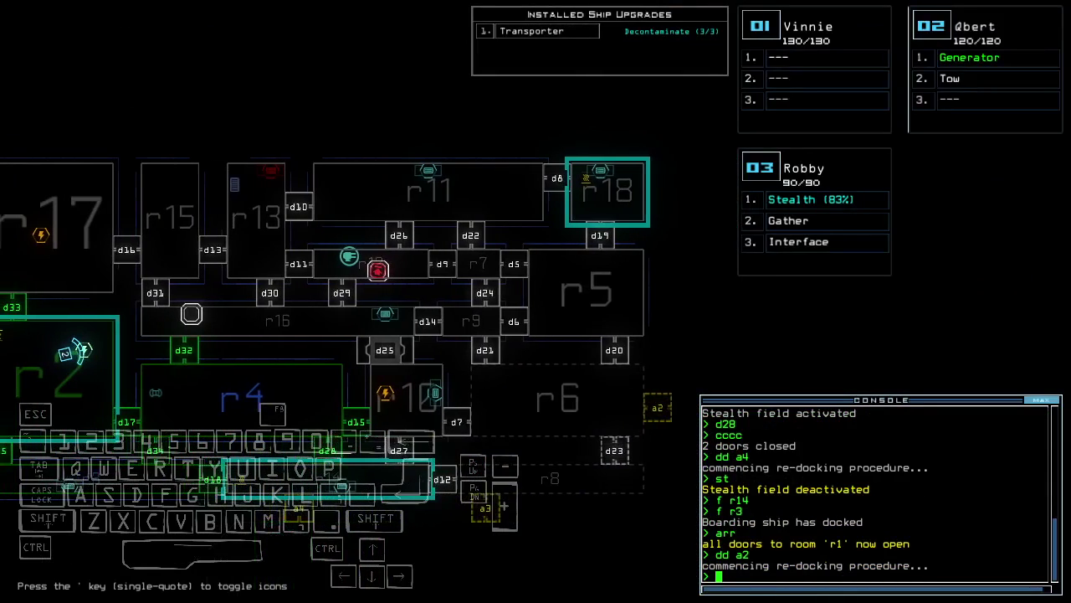
pyautogui.press('Tab')
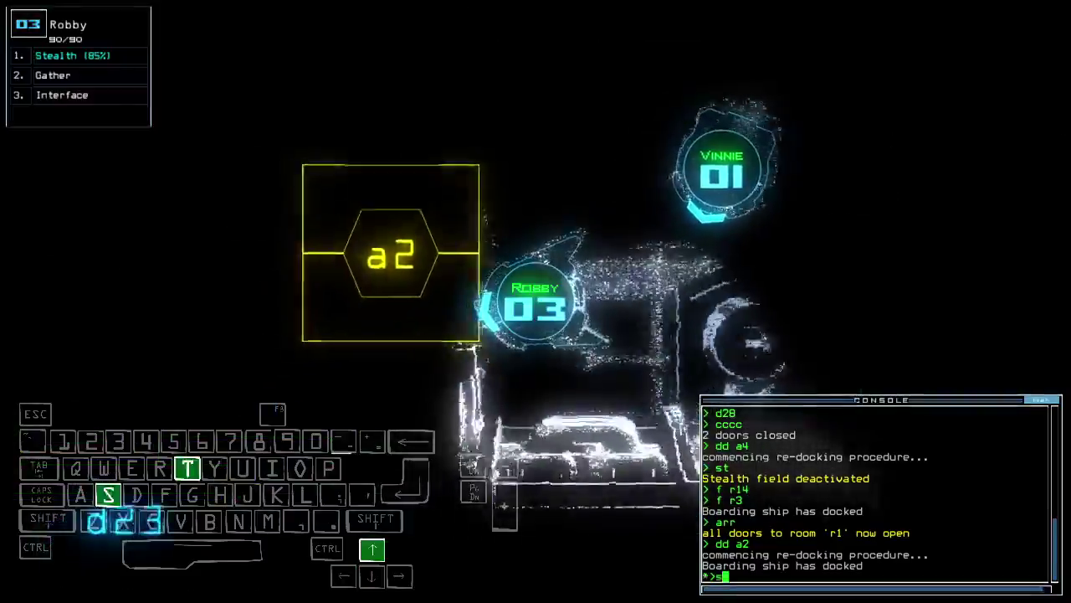
pyautogui.write('arr')
pyautogui.press('Return')
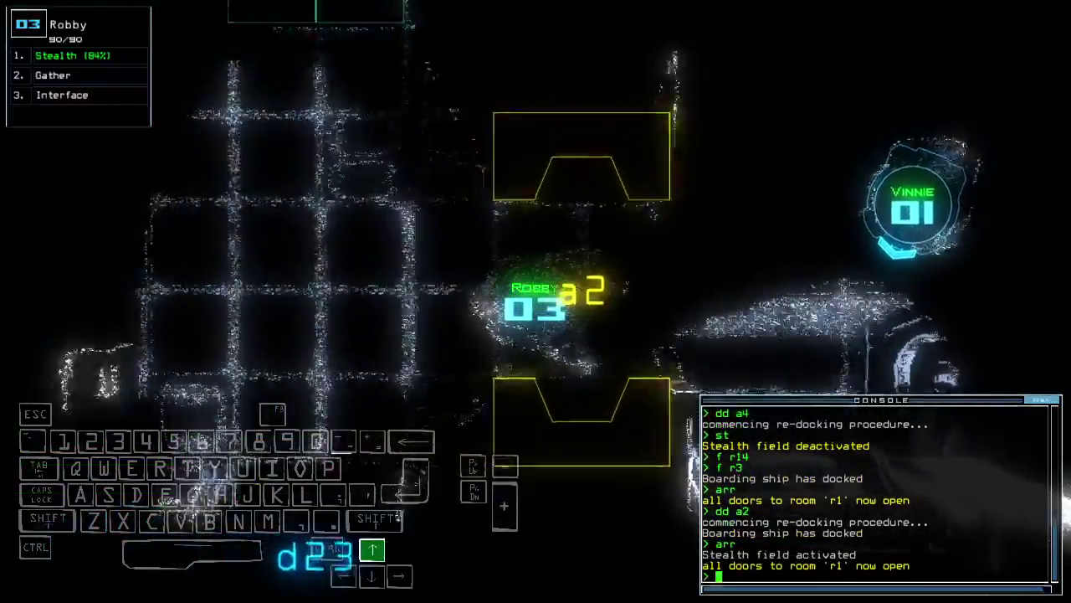
pyautogui.write('ra')
pyautogui.press('Return')
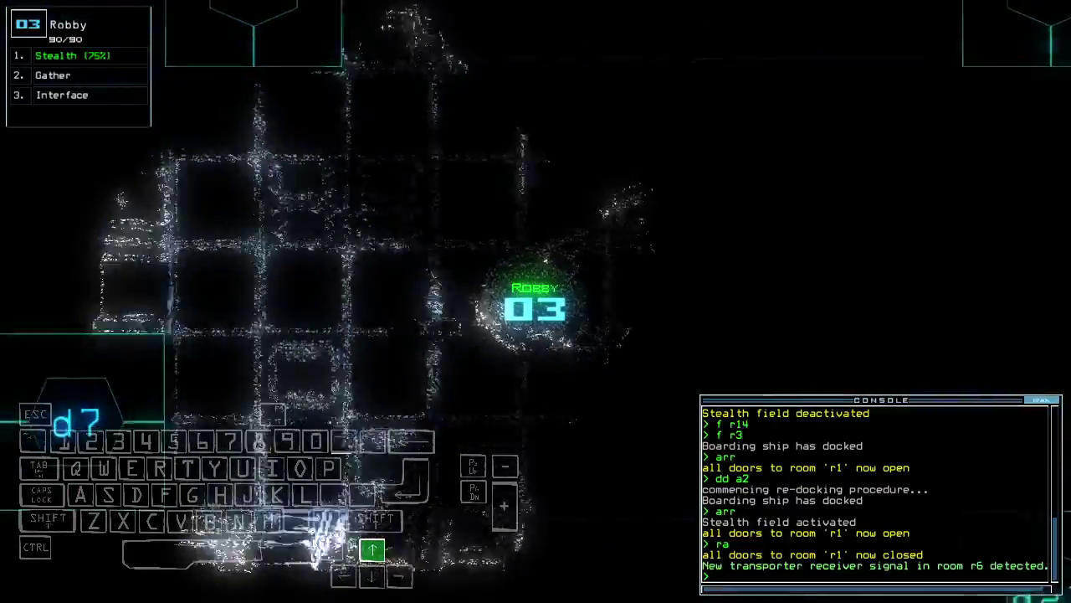
pyautogui.press('Up')
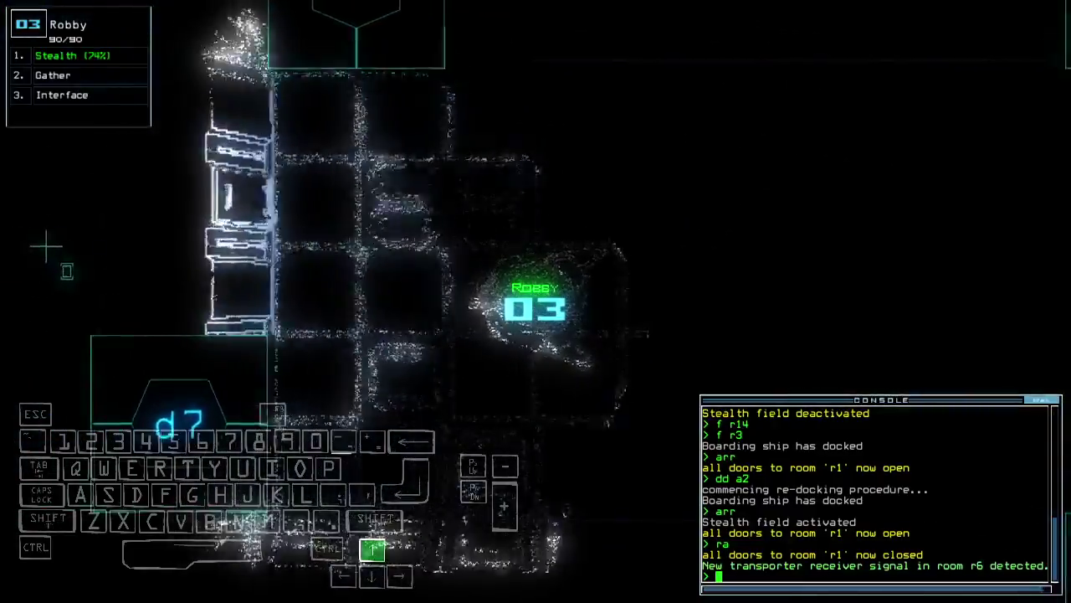
pyautogui.press('Down')
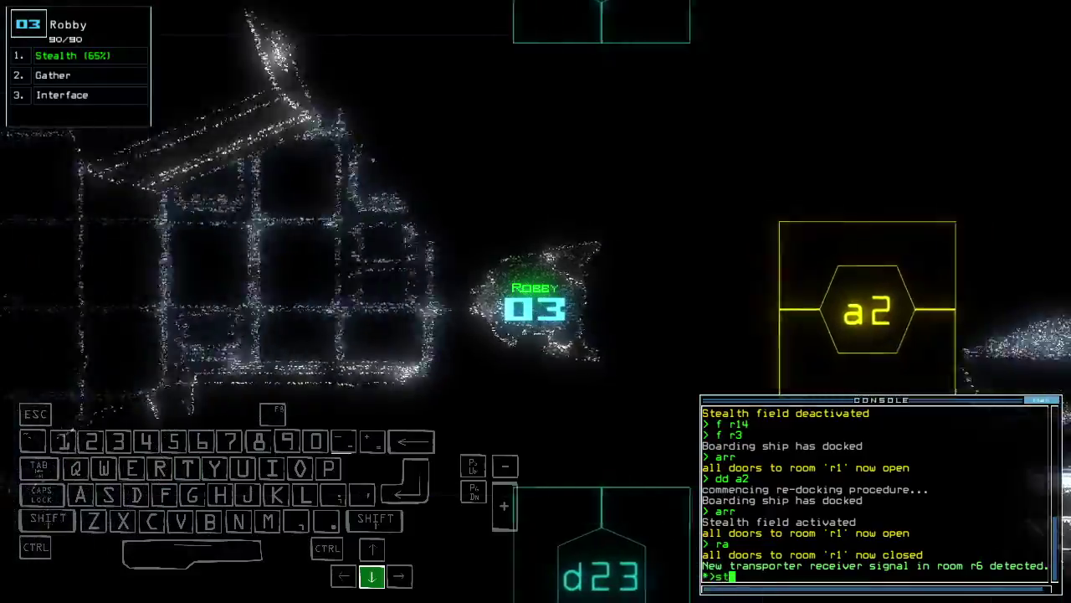
pyautogui.write('st')
# Step: Drop Robby's stealth, reopen r1's doors, and start re-docking at airlock a1
pyautogui.press('Return')
pyautogui.write('rr')
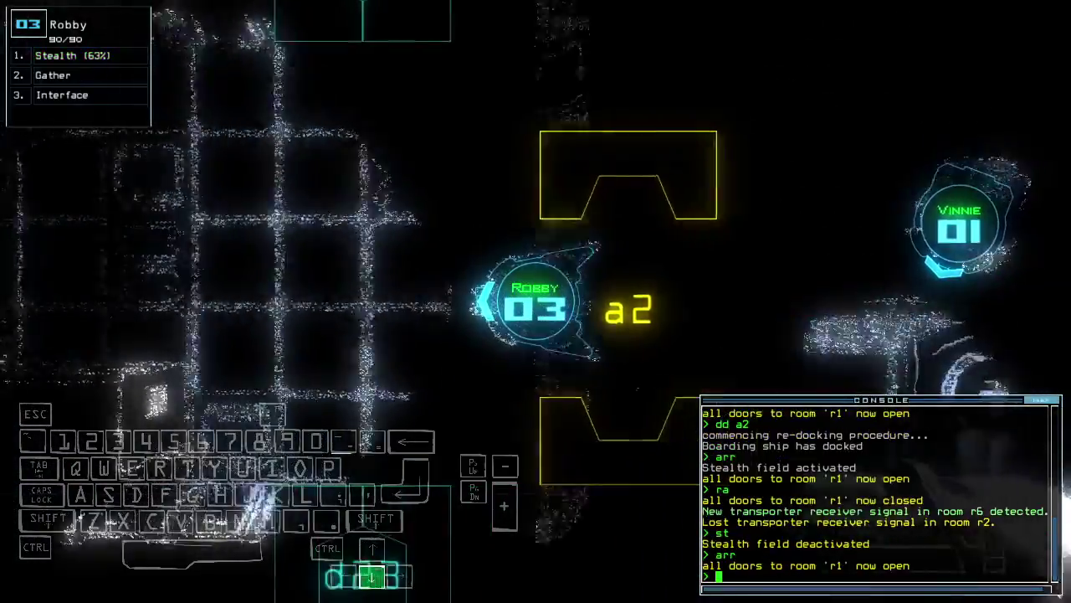
pyautogui.press('Return')
pyautogui.press('Down')
pyautogui.press('space')
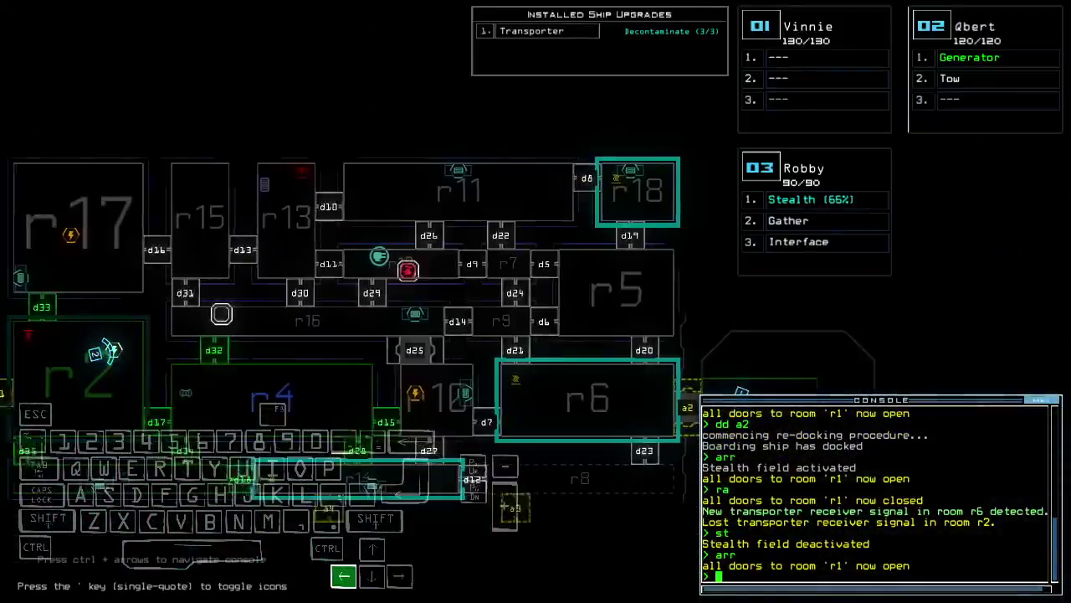
pyautogui.write('dd a1')
pyautogui.press('Return')
pyautogui.press('Right')
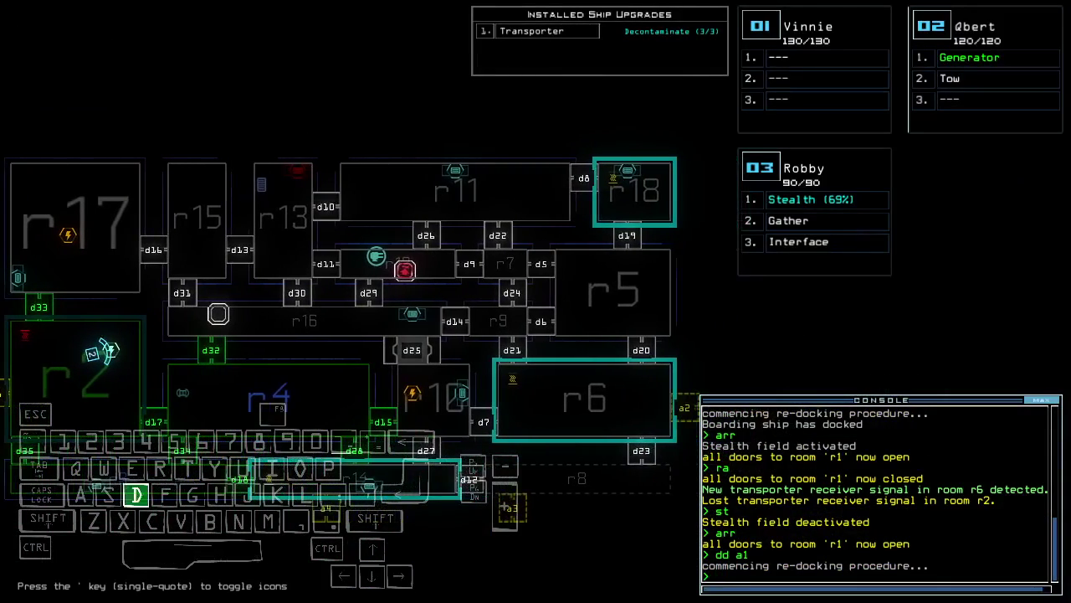
pyautogui.write('5')
# Step: Operate doors d28 and d15, open r1's doors, and drive Qbert toward the airlock
pyautogui.press('Return')
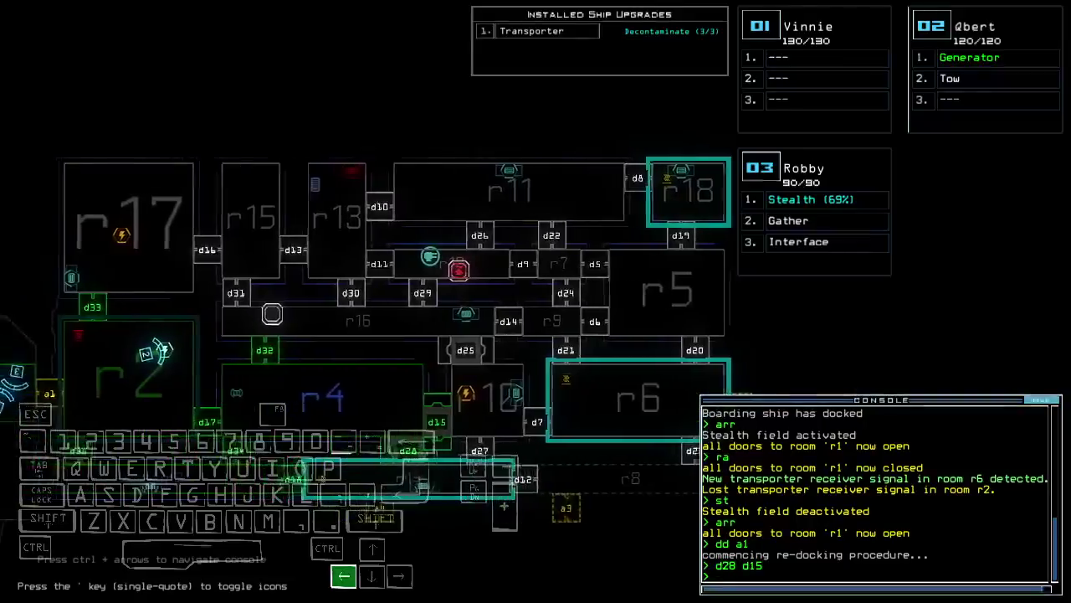
pyautogui.press('space')
pyautogui.write('arr')
pyautogui.press('Return')
pyautogui.press('Left')
pyautogui.press('Up')
pyautogui.press('Left')
pyautogui.press('space')
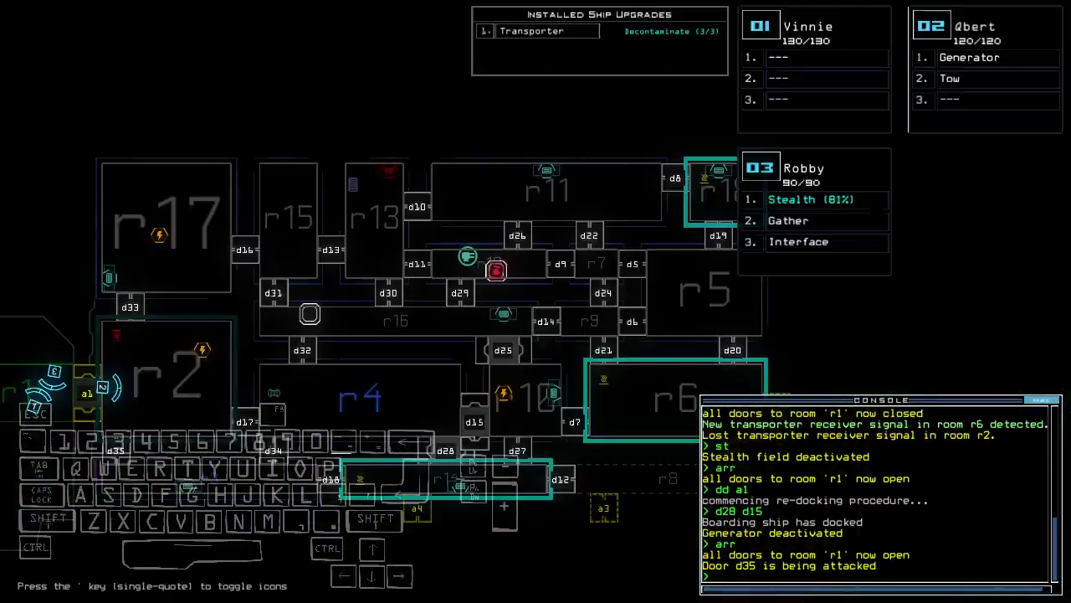
pyautogui.press('space')
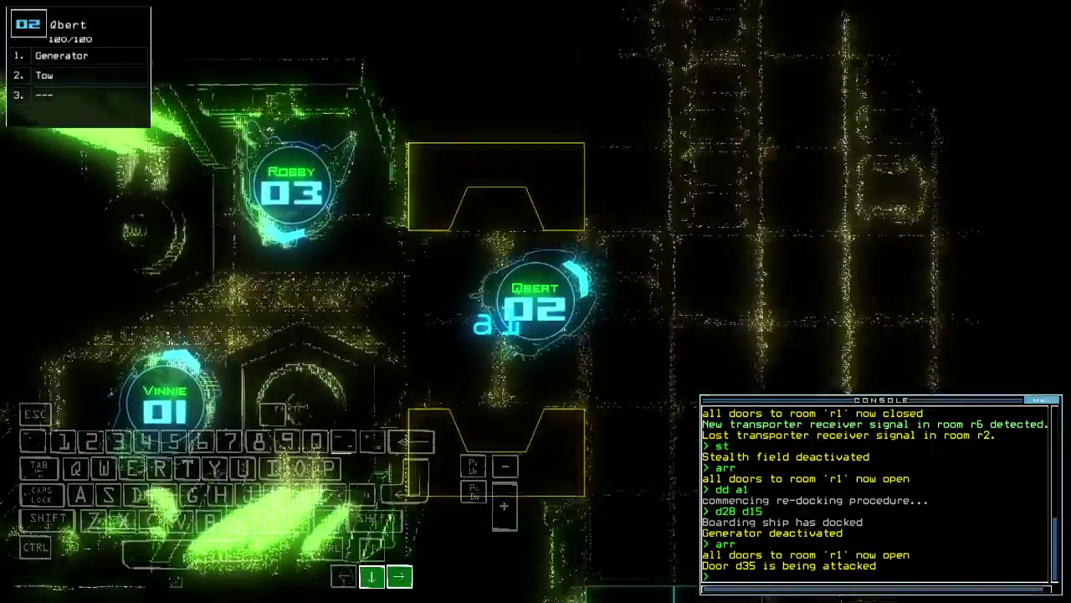
pyautogui.write('ra')
# Step: Close and reopen r1's doors, then drive Qbert to the generator and power it on
pyautogui.press('Return')
pyautogui.press('space')
pyautogui.write('dd a')
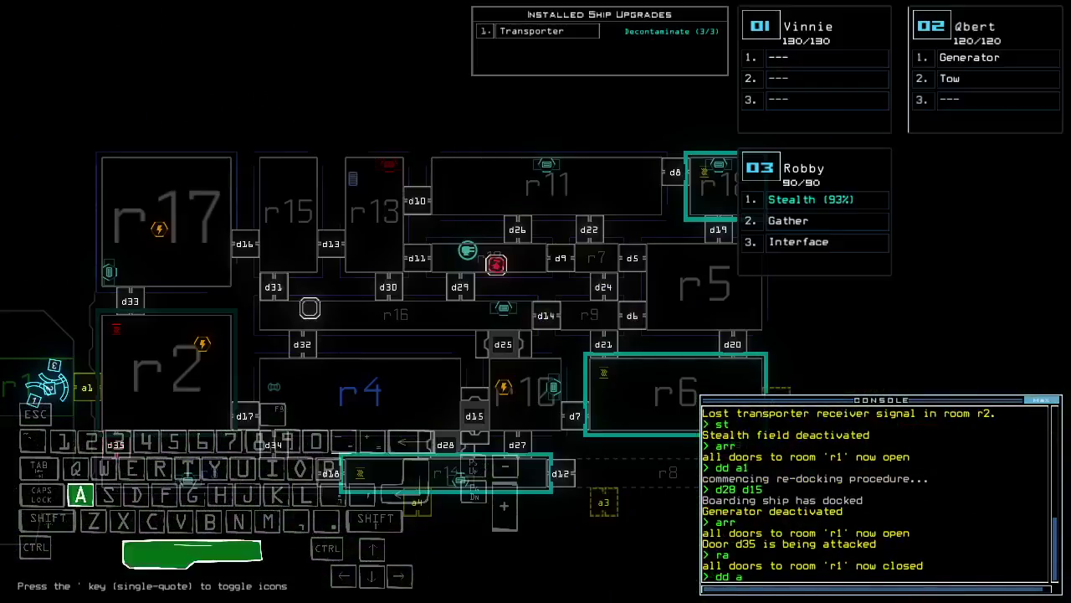
pyautogui.press('Right')
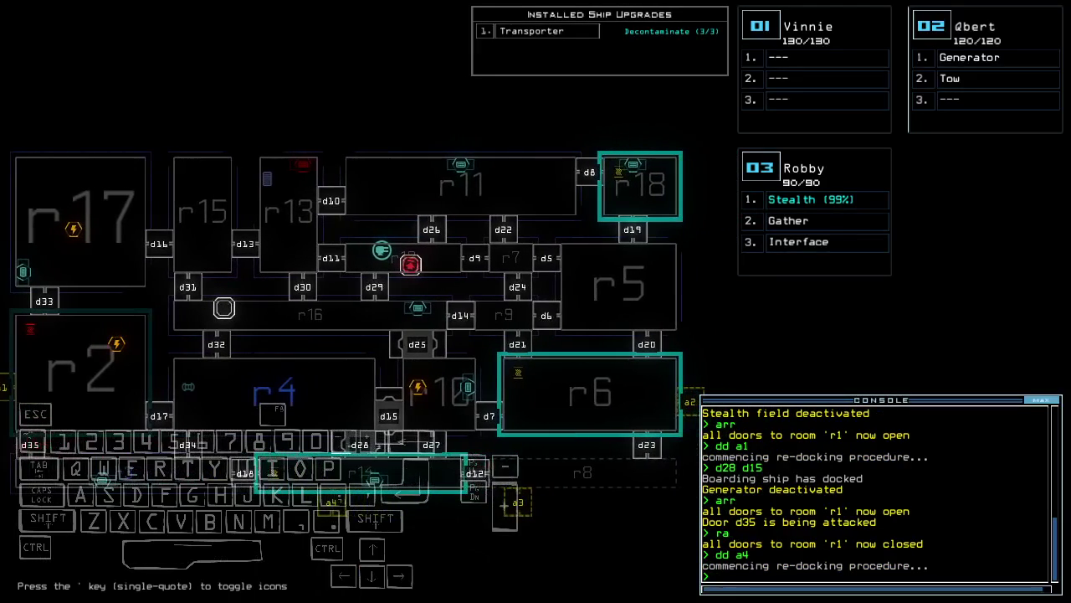
pyautogui.write('arr')
pyautogui.press('Return')
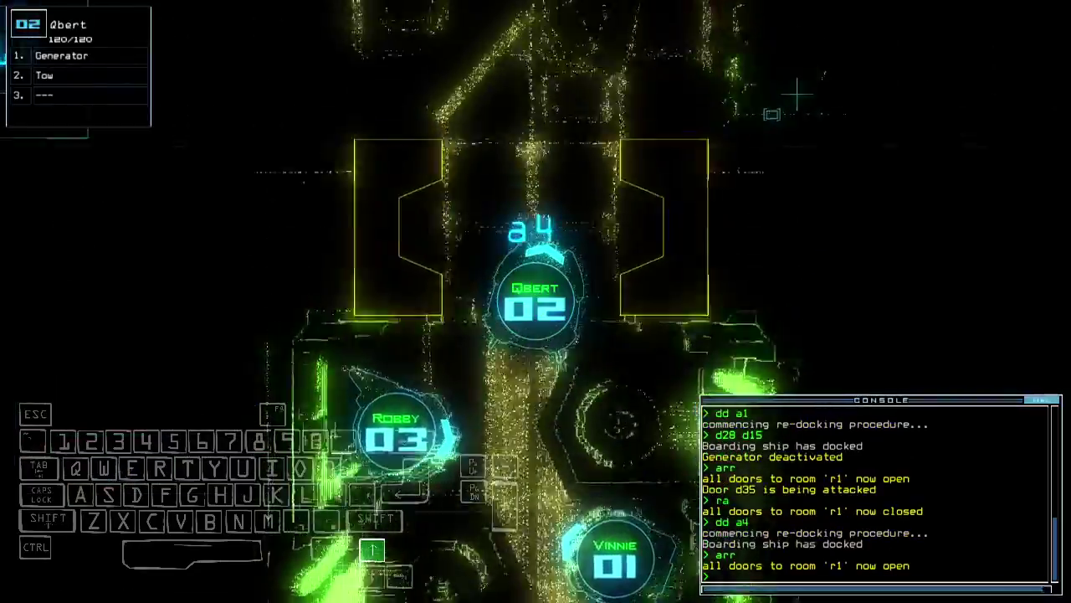
pyautogui.press('Up')
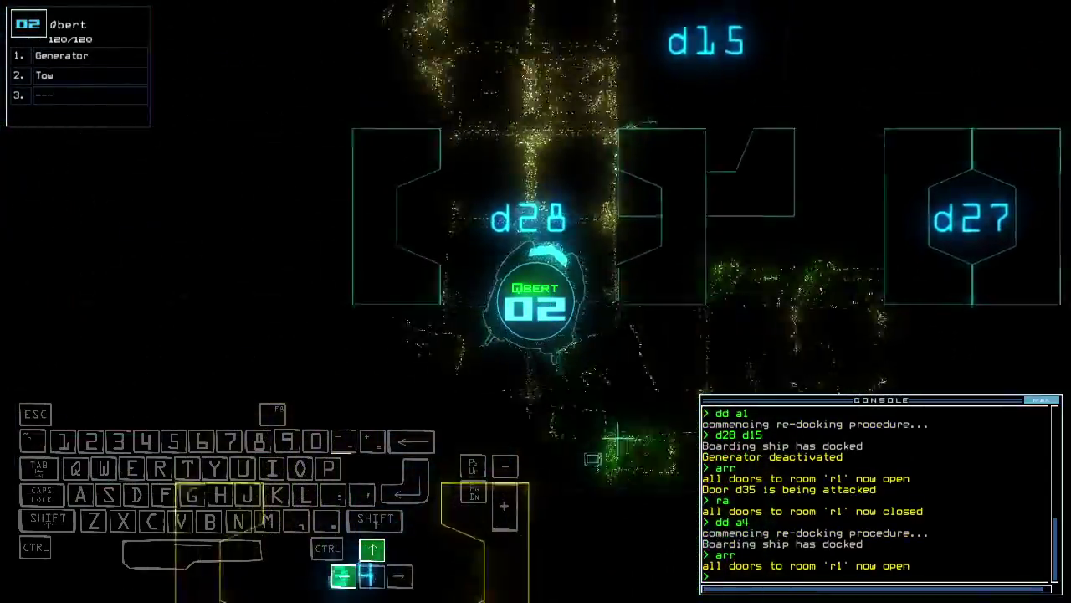
pyautogui.press('Up')
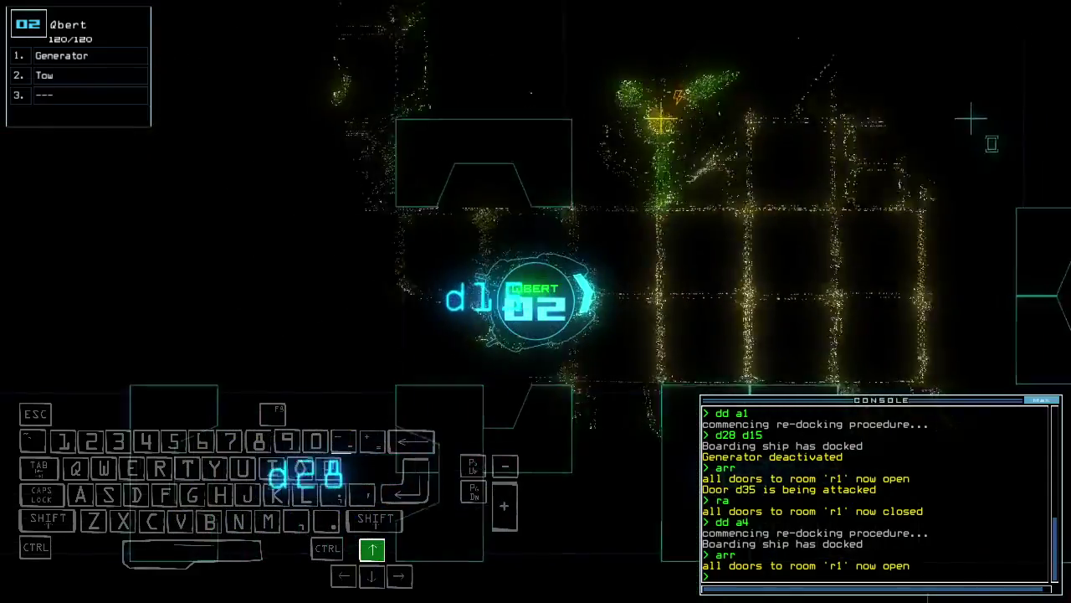
pyautogui.write('ge')
pyautogui.press('Return')
pyautogui.write('cccc')
# Step: Close the three open doors, transport Robby to r6, and interface to scan
pyautogui.press('Return')
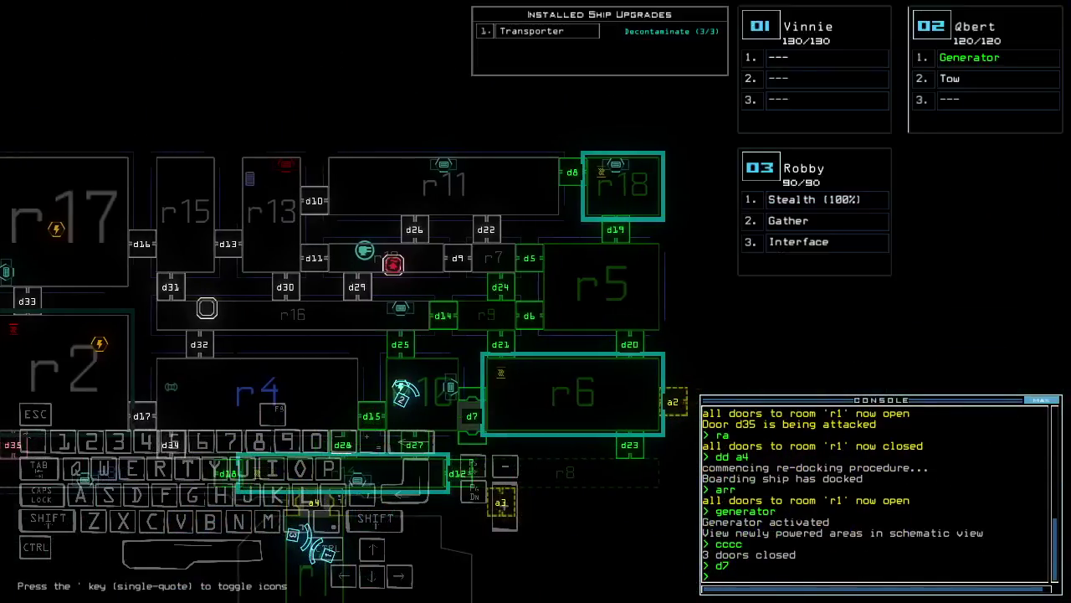
pyautogui.write('6')
pyautogui.press('Return')
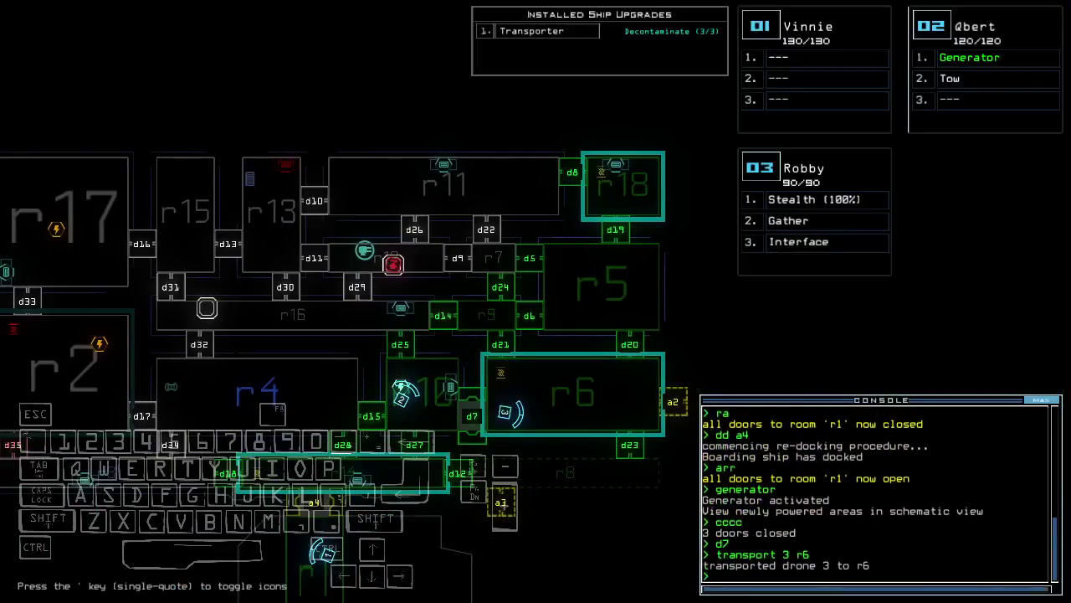
pyautogui.press('Tab')
pyautogui.write('rv')
pyautogui.press('Return')
pyautogui.press('3')
pyautogui.press('space')
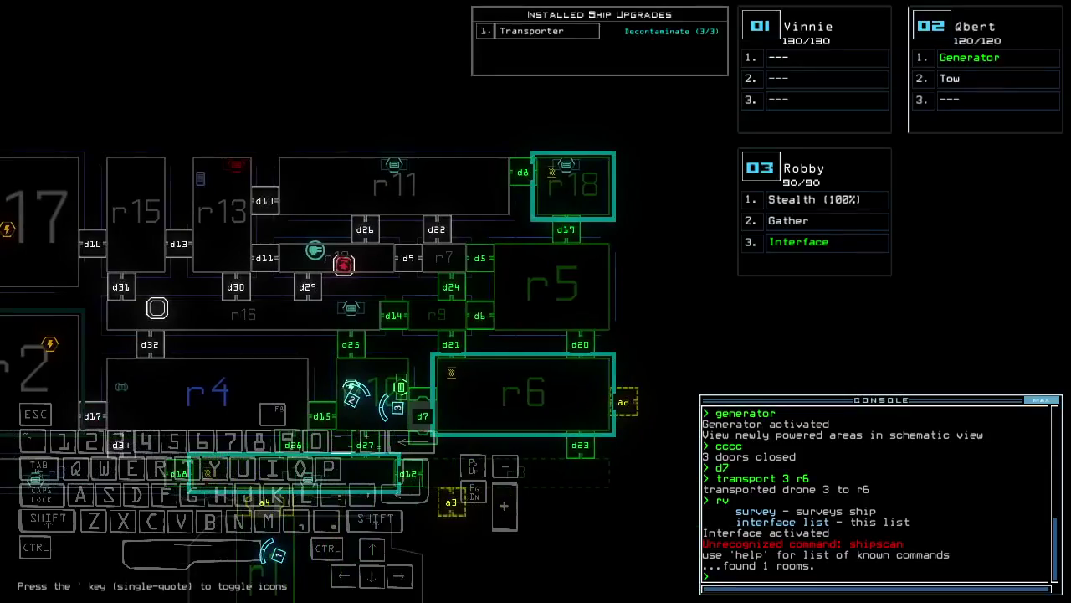
pyautogui.write('a')
# Step: Close r1's doors and drive Robby forward and left through r6
pyautogui.press('Return')
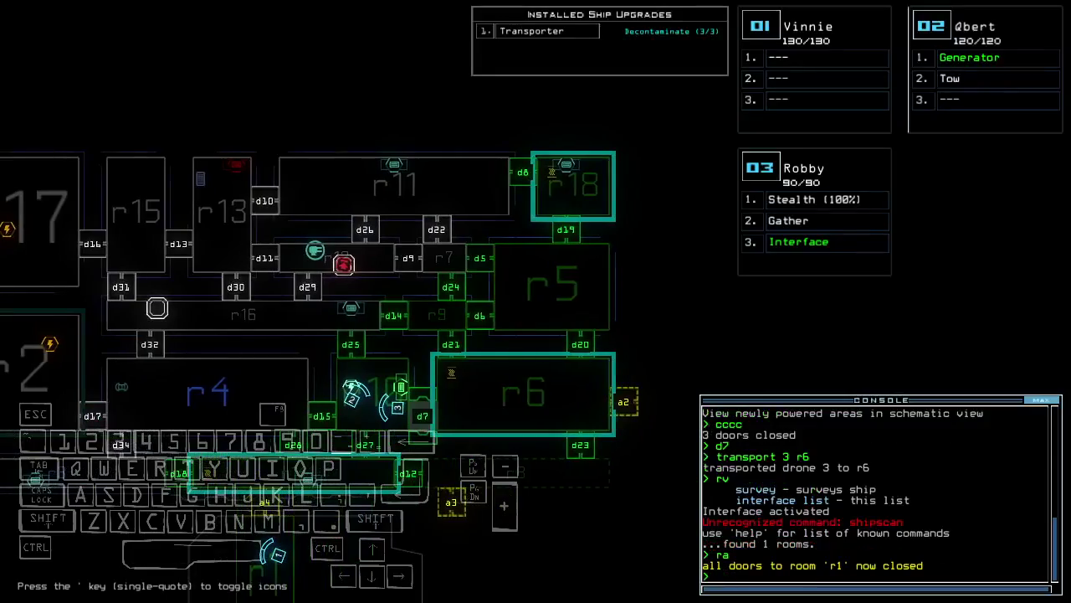
pyautogui.press('space')
pyautogui.press('Up')
pyautogui.press('Up')
pyautogui.press('Up')
pyautogui.press('Left')
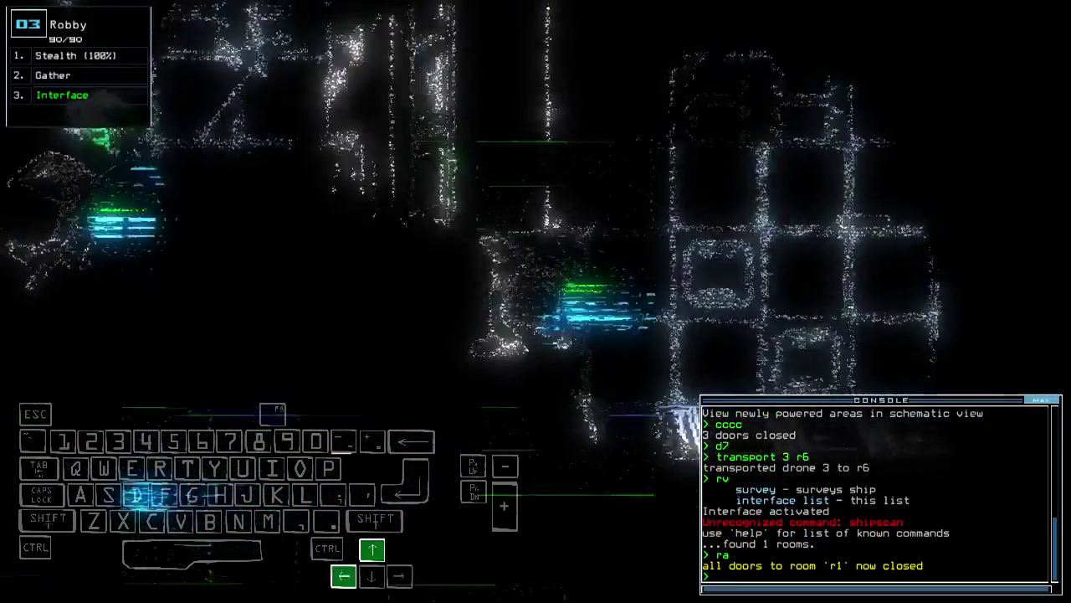
pyautogui.press('space')
pyautogui.write('d23')
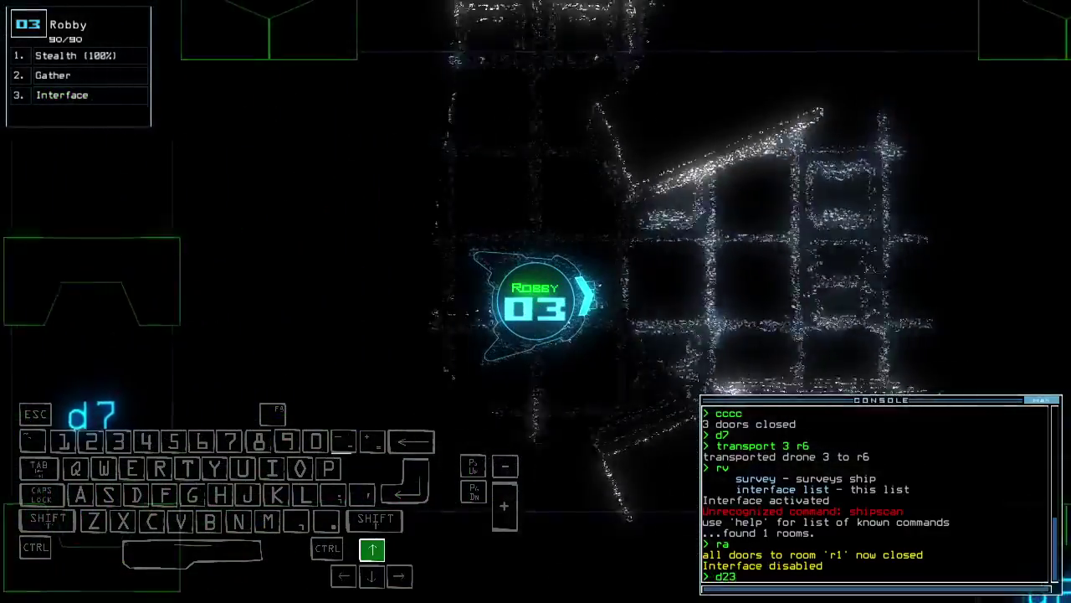
pyautogui.press('Return')
pyautogui.press('space')
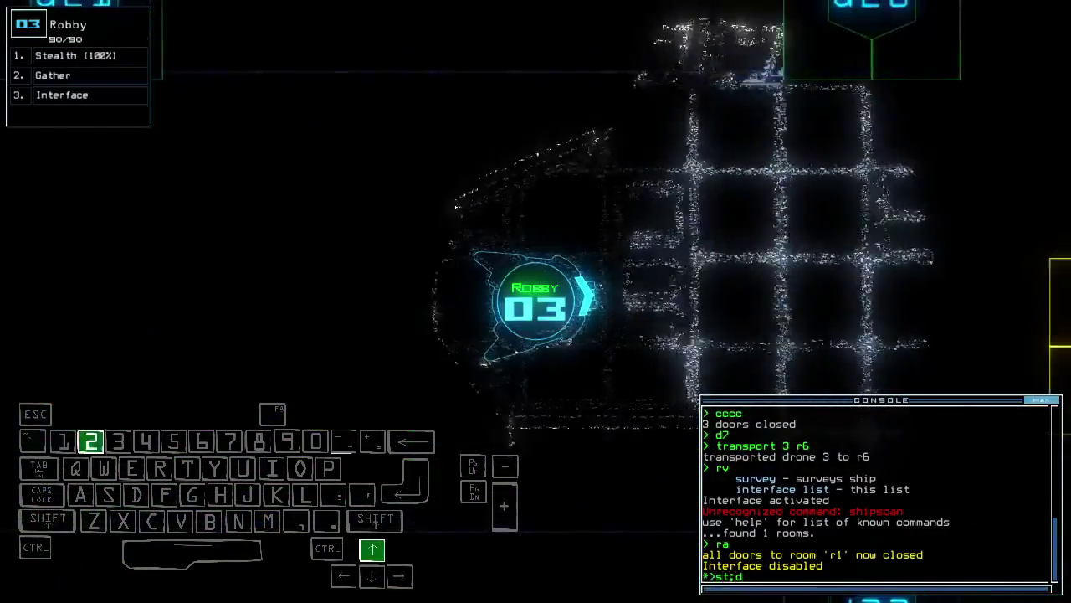
pyautogui.write('st;d23')
pyautogui.press('Up')
# Step: Re-dock at airlock a2, drive Qbert forward, and transport the drones back to r1 with ty
pyautogui.press('Return')
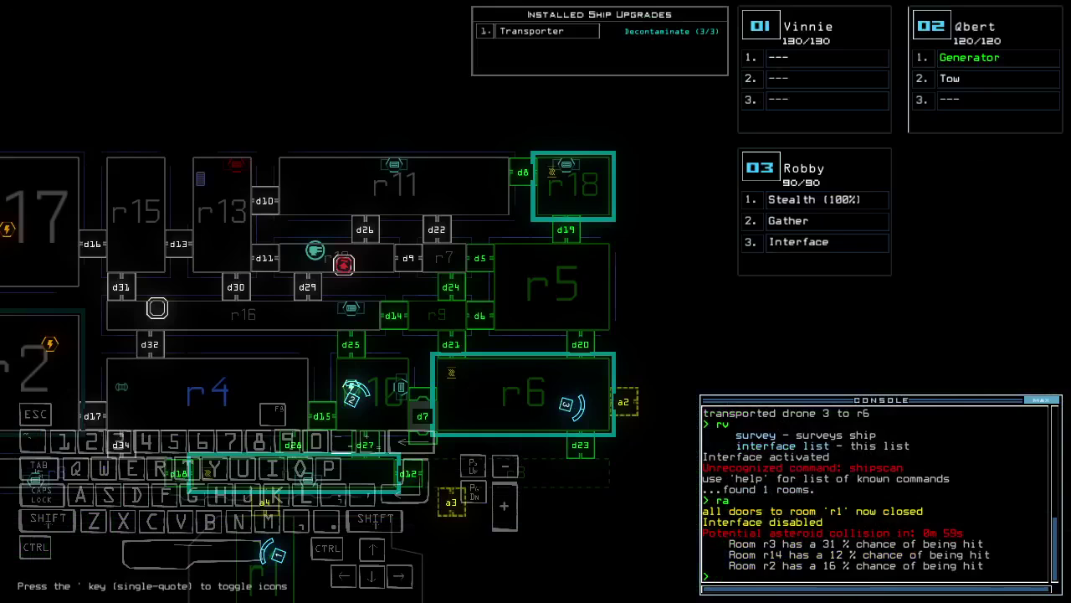
pyautogui.press('Left')
pyautogui.write('dd')
pyautogui.write('2')
pyautogui.press('Return')
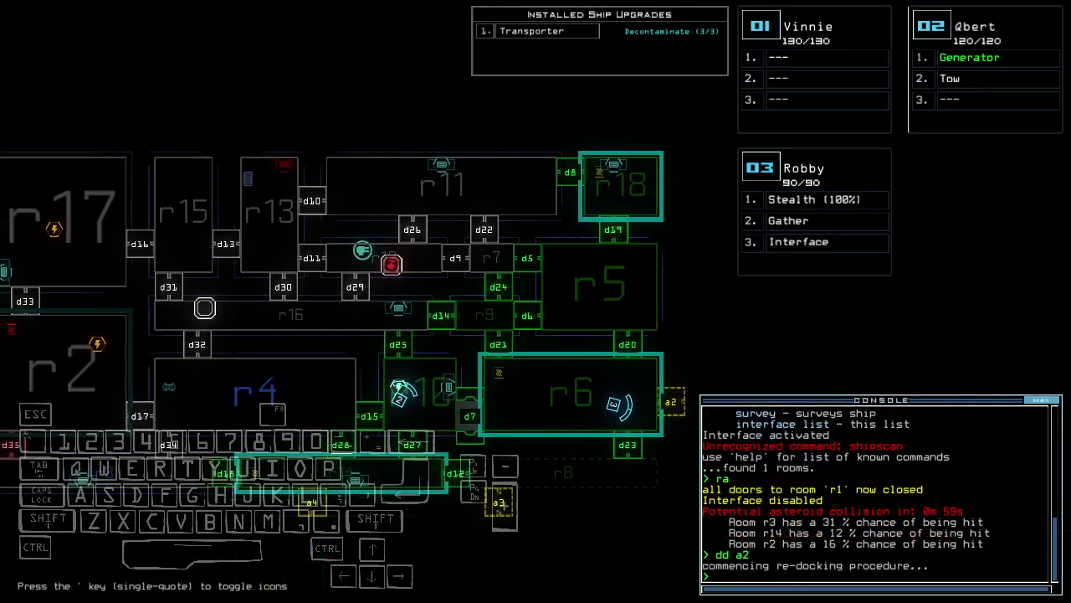
pyautogui.press('2')
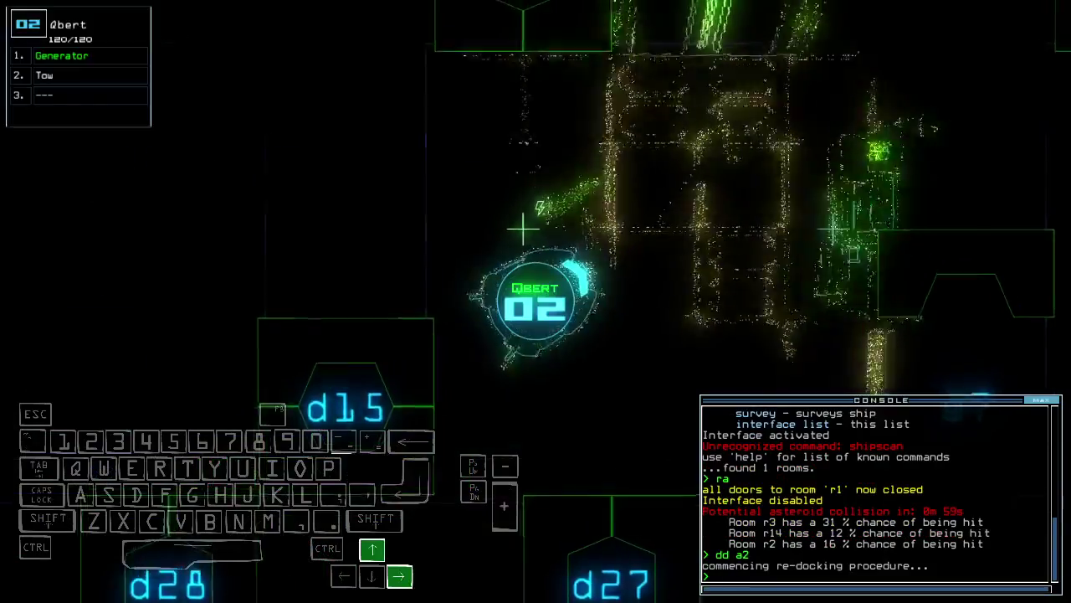
pyautogui.press('Up')
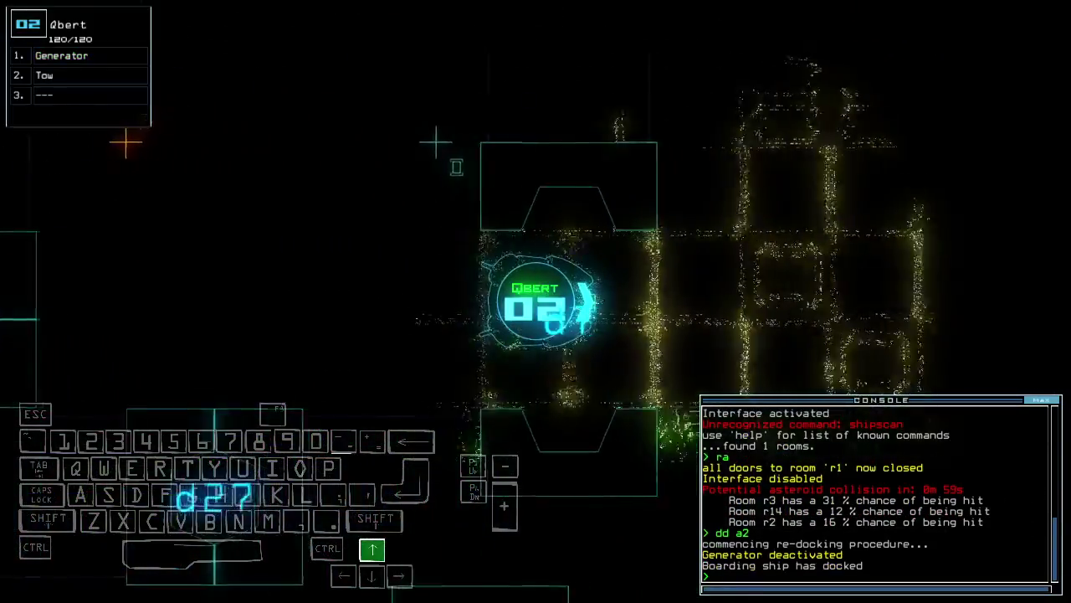
pyautogui.write('ty')
pyautogui.press('Return')
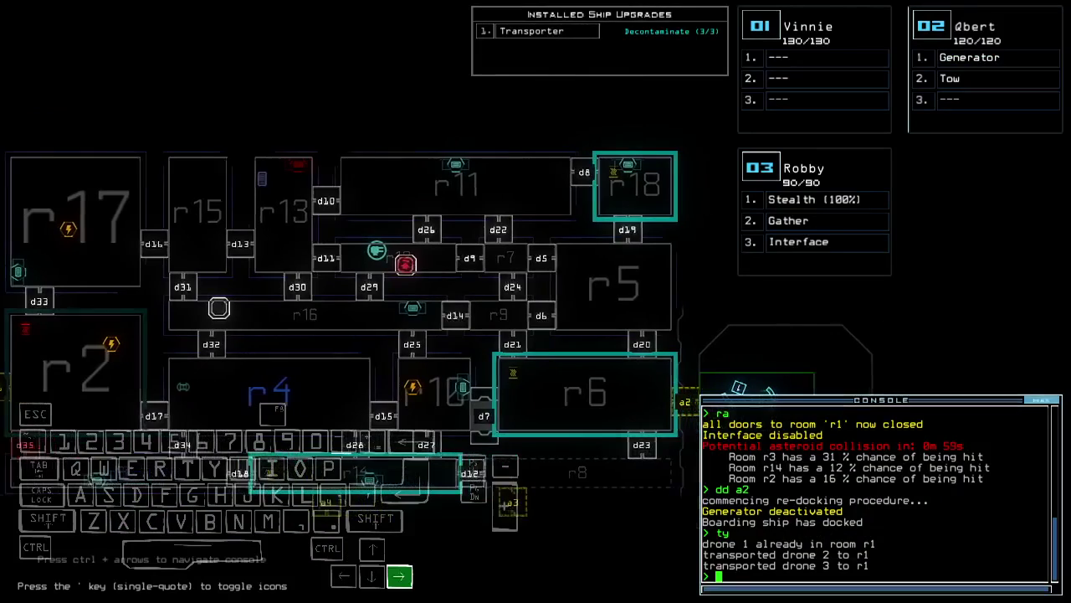
pyautogui.press('Down')
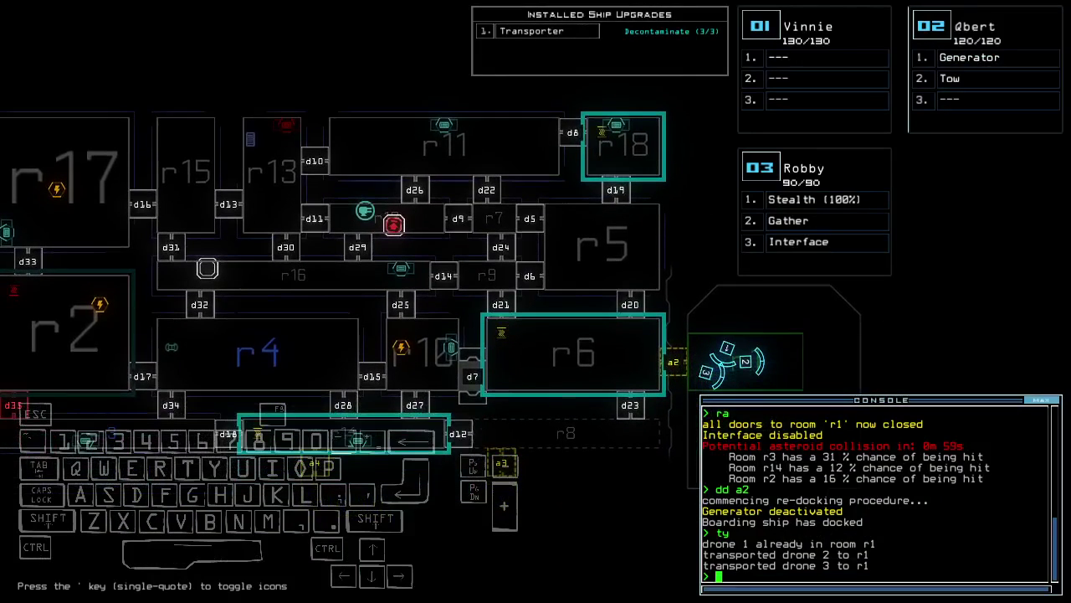
# Step: Pan the map and issue f r2 as asteroids strike r2 and r3
pyautogui.press('Left')
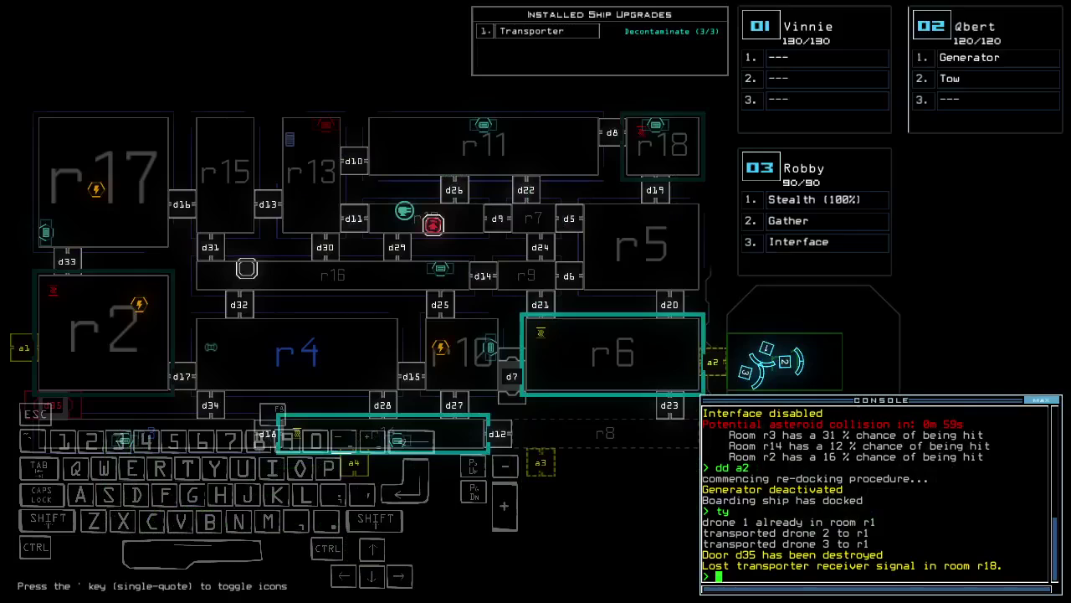
pyautogui.write('r2')
pyautogui.press('Return')
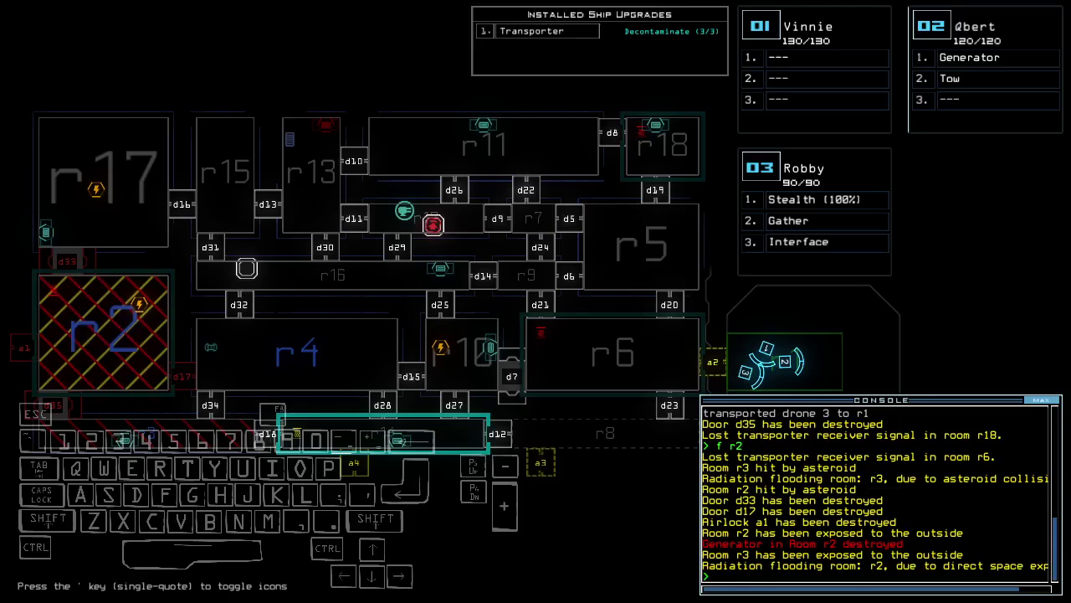
pyautogui.write('arr')
# Step: Send Qbert to room r6 and switch its generator back on
pyautogui.press('Return')
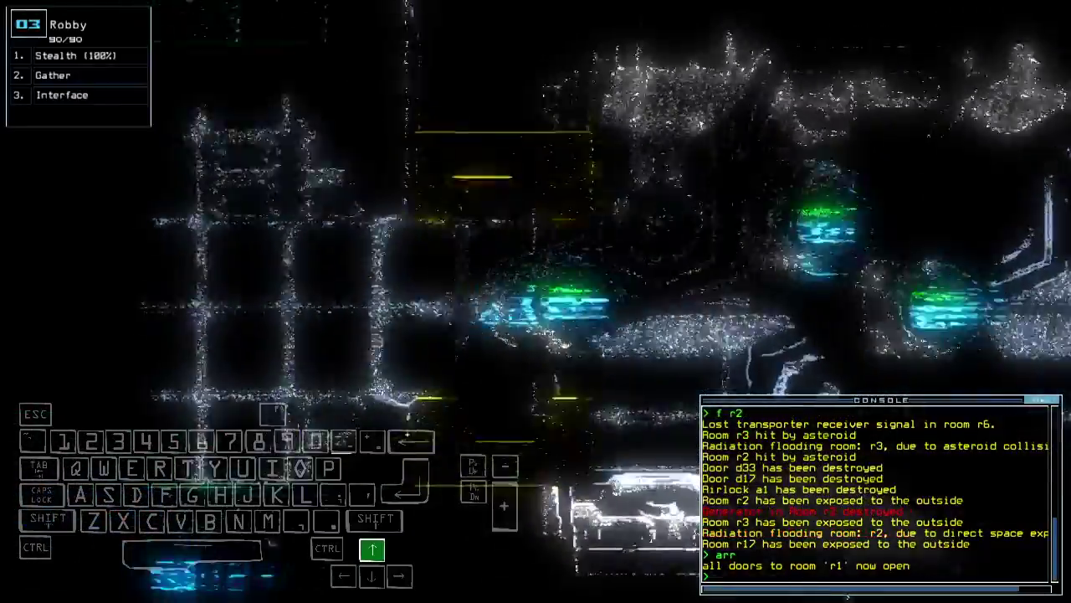
pyautogui.write('n')
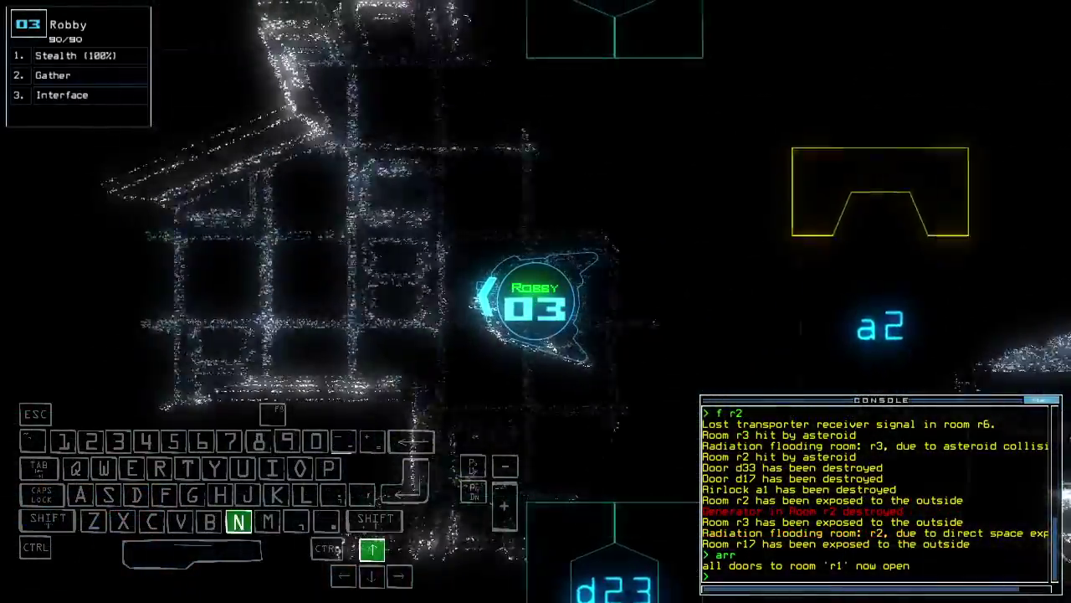
pyautogui.write('avigate 2')
pyautogui.press('Return')
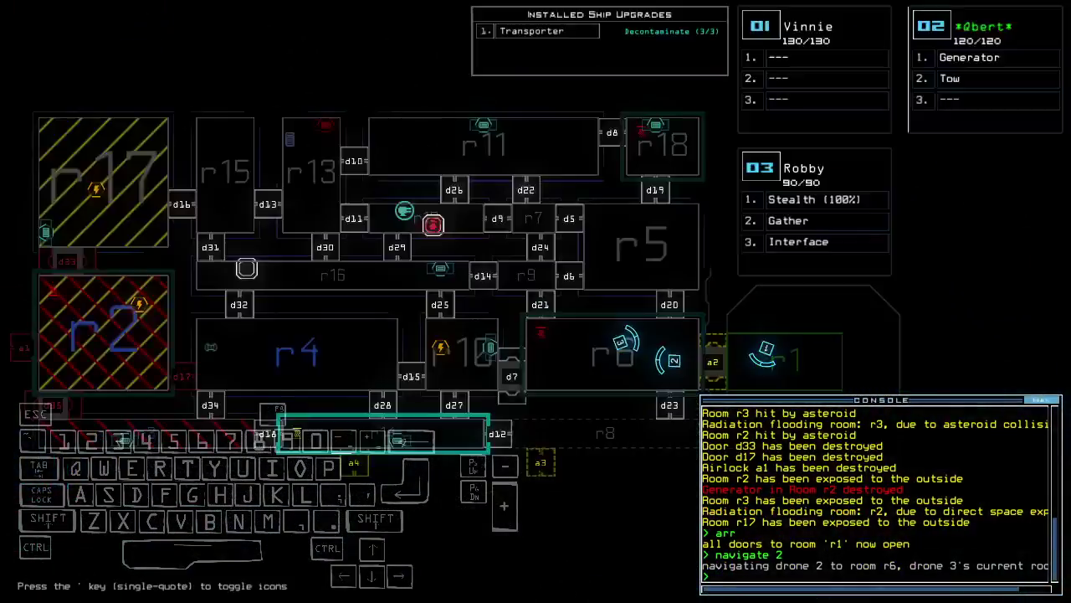
pyautogui.press('Up')
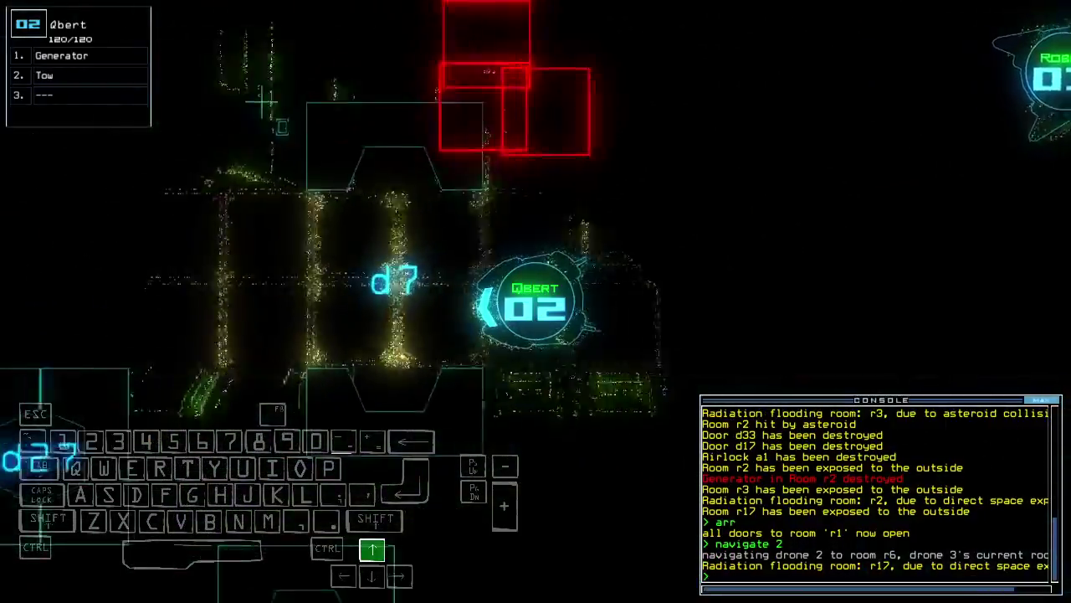
pyautogui.press('g')
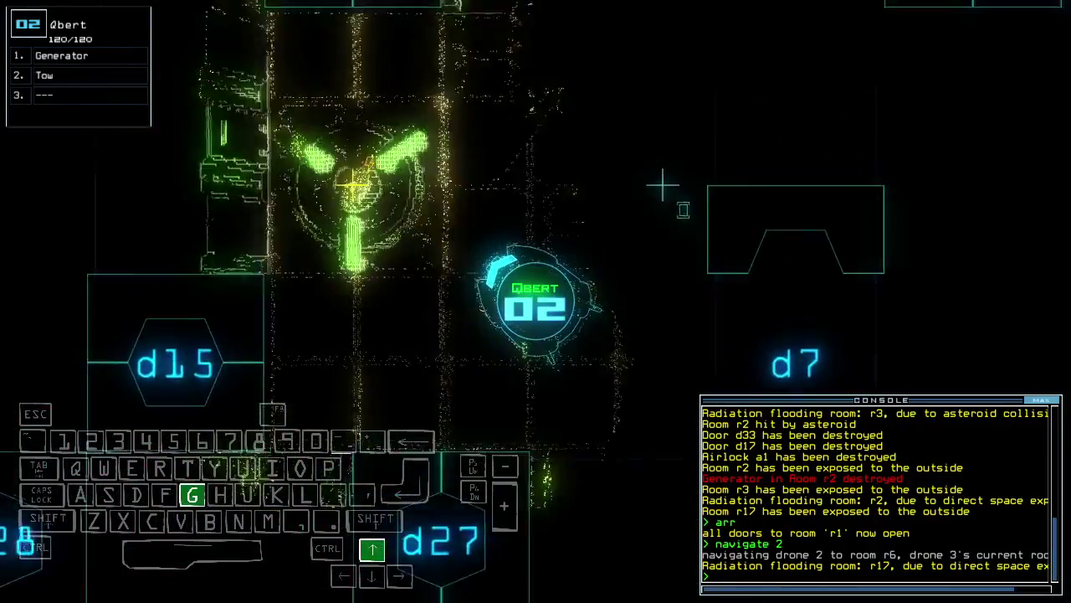
pyautogui.press('Return')
pyautogui.write('generator')
# Step: Send Vinnie to room r6 and transport the drone back into r1
pyautogui.press('space')
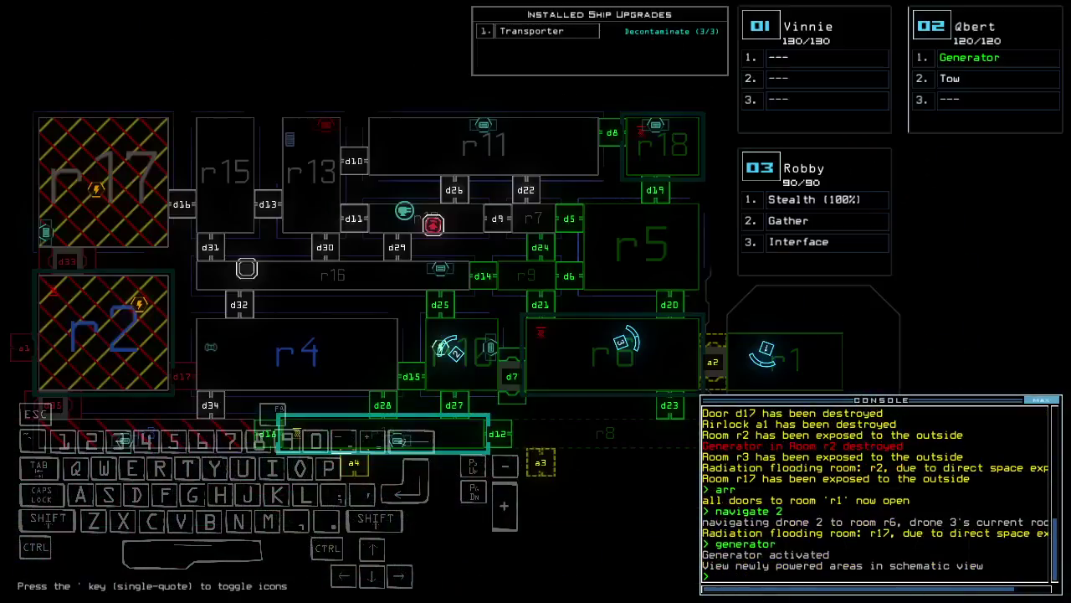
pyautogui.press('space')
pyautogui.write('navigate')
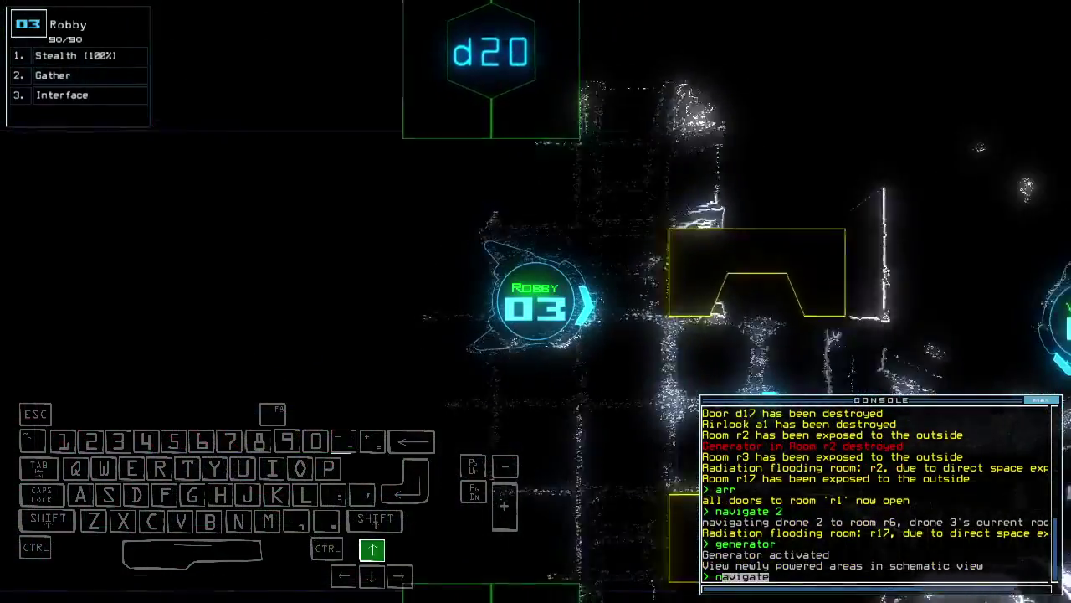
pyautogui.write(' 1')
pyautogui.press('Return')
pyautogui.press('Left')
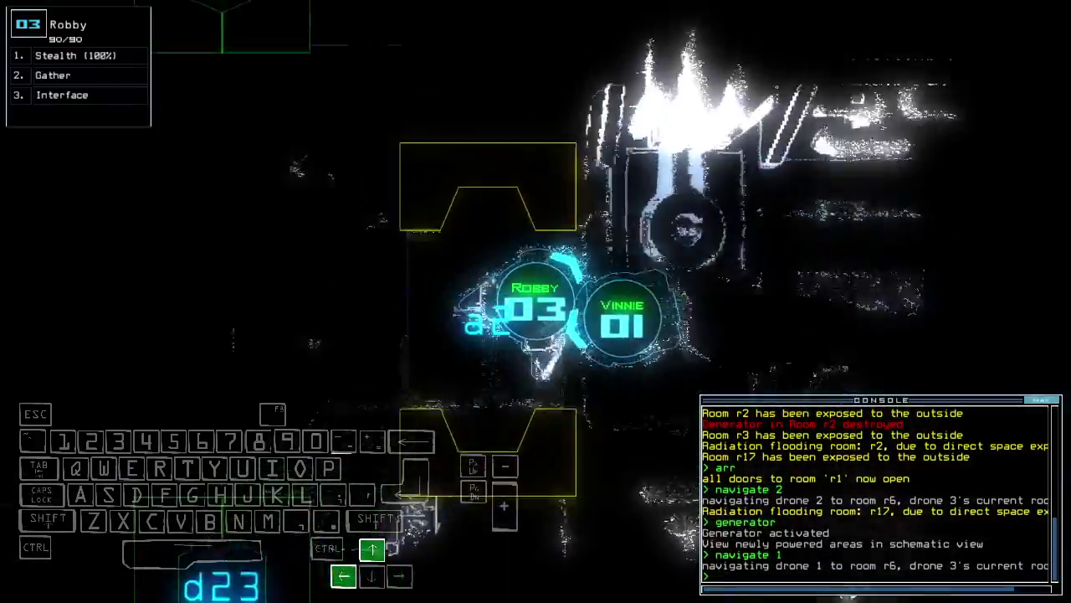
pyautogui.press('Up')
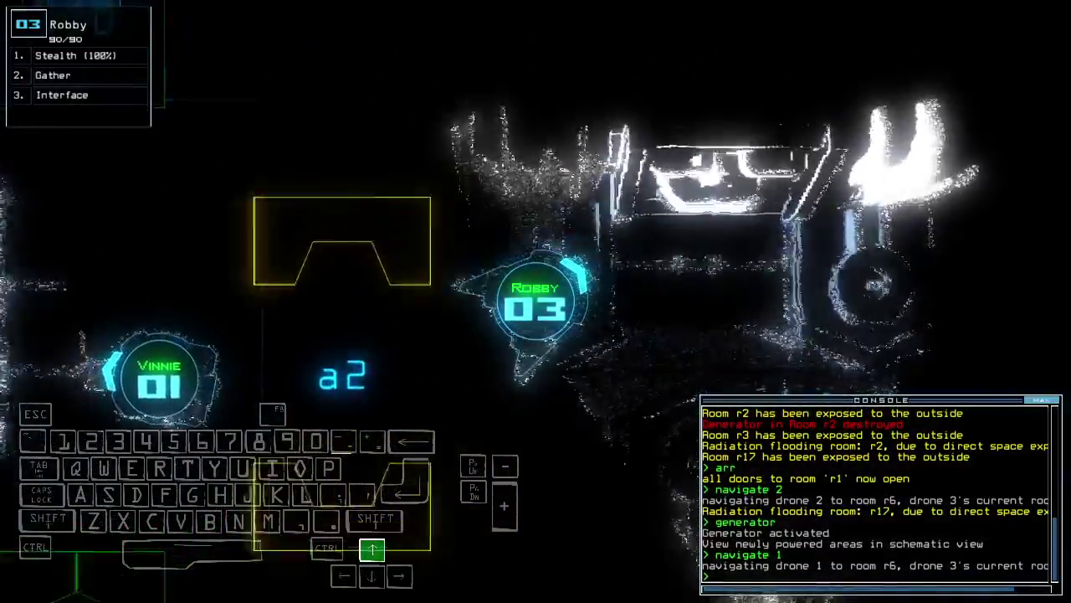
pyautogui.press('space')
pyautogui.press('space')
pyautogui.press('space')
pyautogui.write('transport 5 r1')
pyautogui.press('Return')
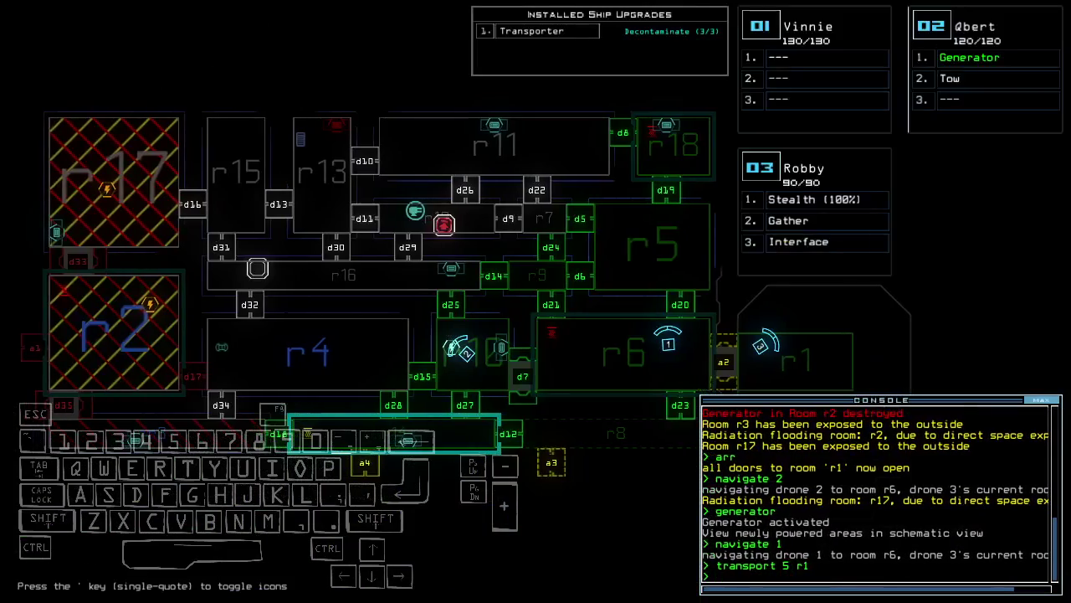
# Step: Re-dock at airlock a4, open r1's doors and drive drone 3 out
pyautogui.press('space')
pyautogui.press('space')
pyautogui.write('d')
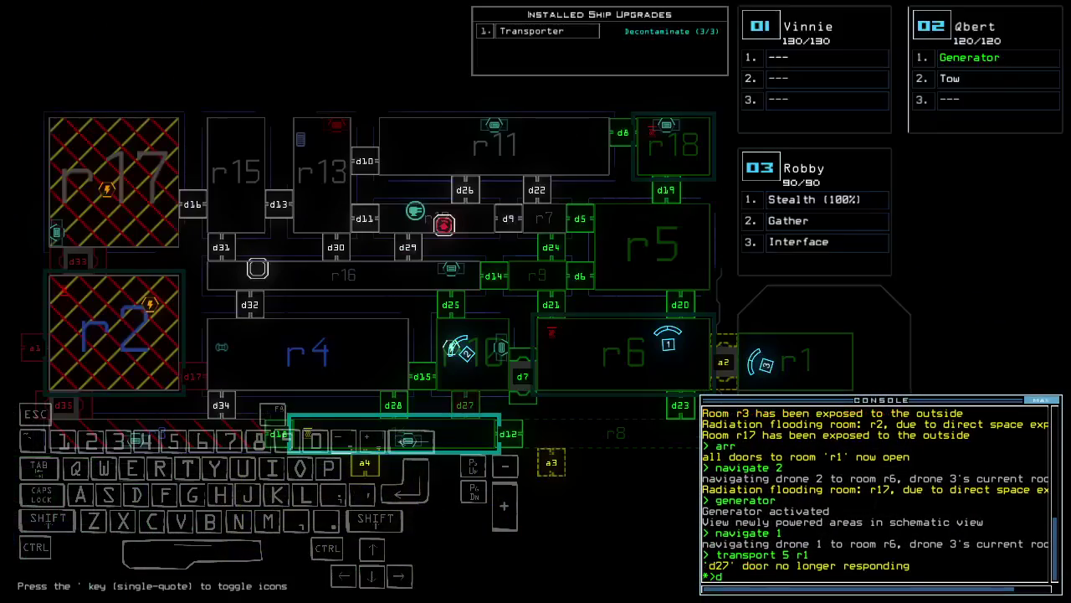
pyautogui.write(' a4')
pyautogui.press('Return')
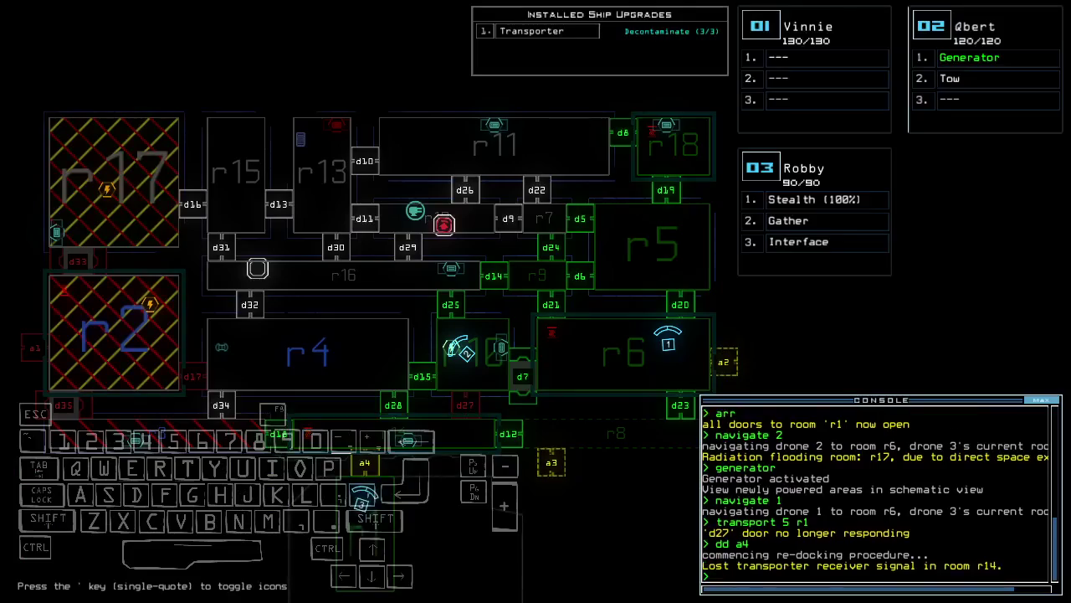
pyautogui.press('space')
pyautogui.write('arr')
pyautogui.press('Return')
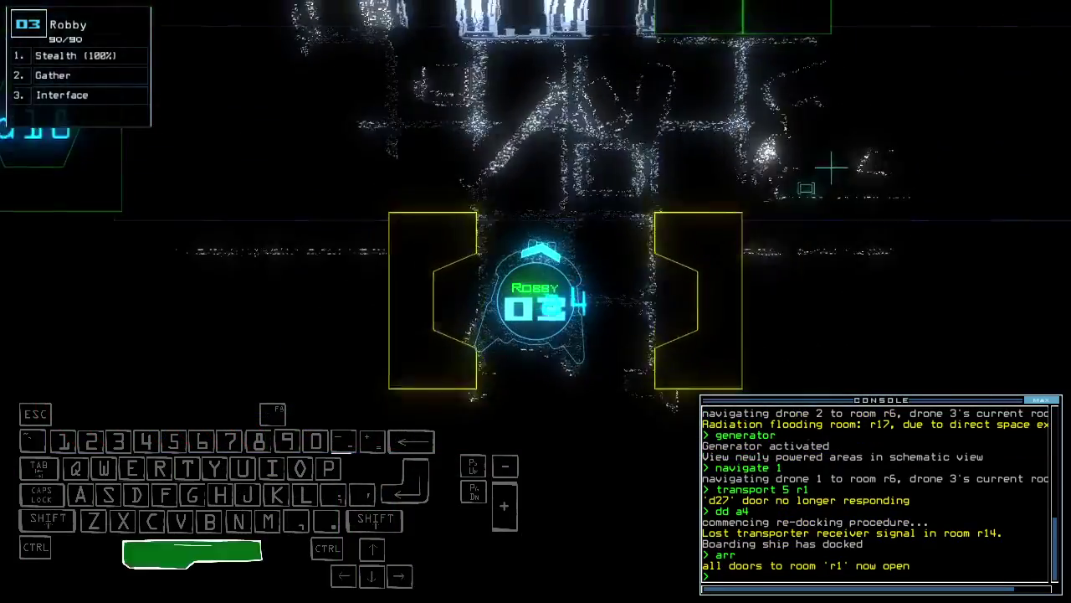
pyautogui.press('space')
pyautogui.press('space')
pyautogui.write('d12')
# Step: With drone 3 stealthed and r1's doors closed, toggle door d12 twice
pyautogui.press('Return')
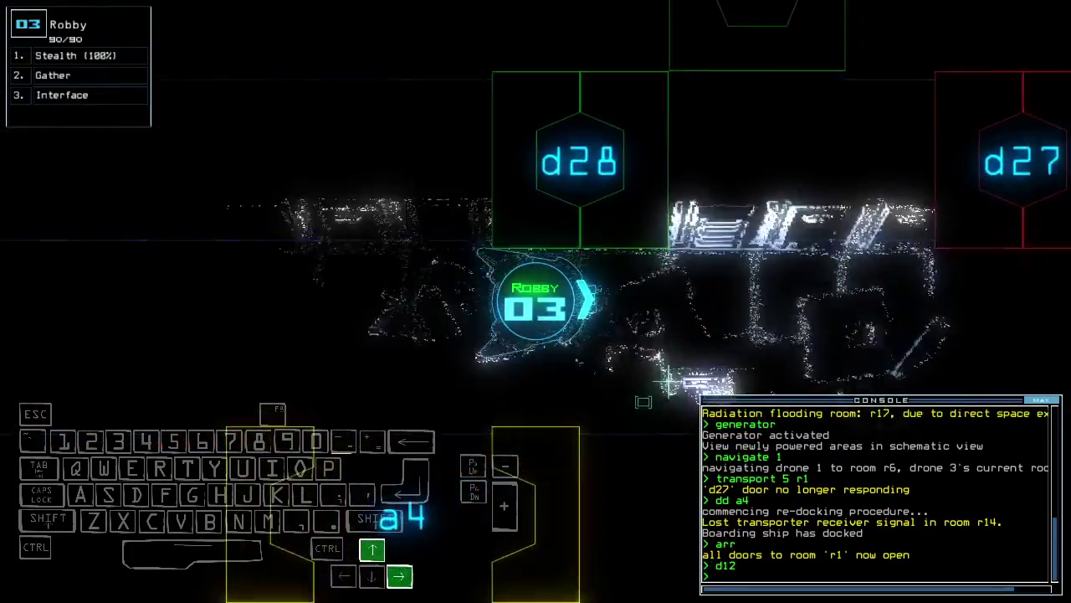
pyautogui.write('stealth ;vv')
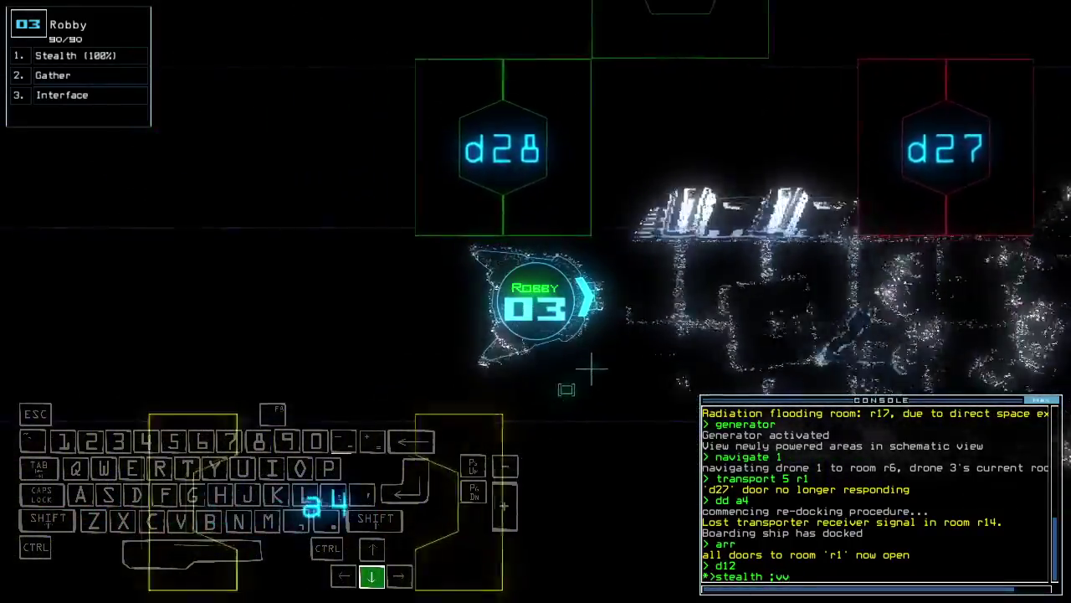
pyautogui.press('Return')
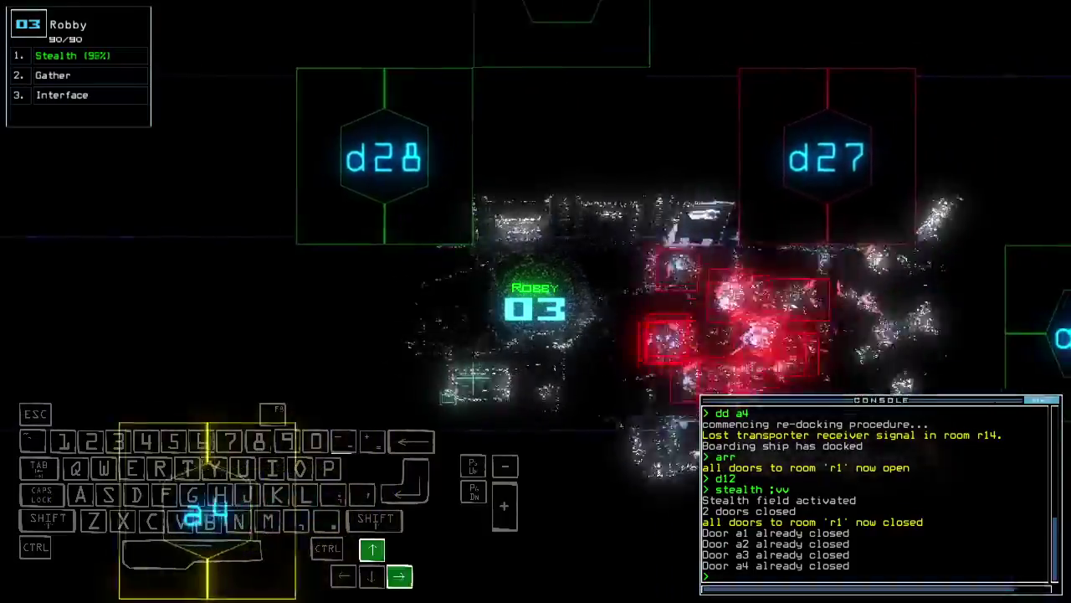
pyautogui.write('d12')
pyautogui.press('Left')
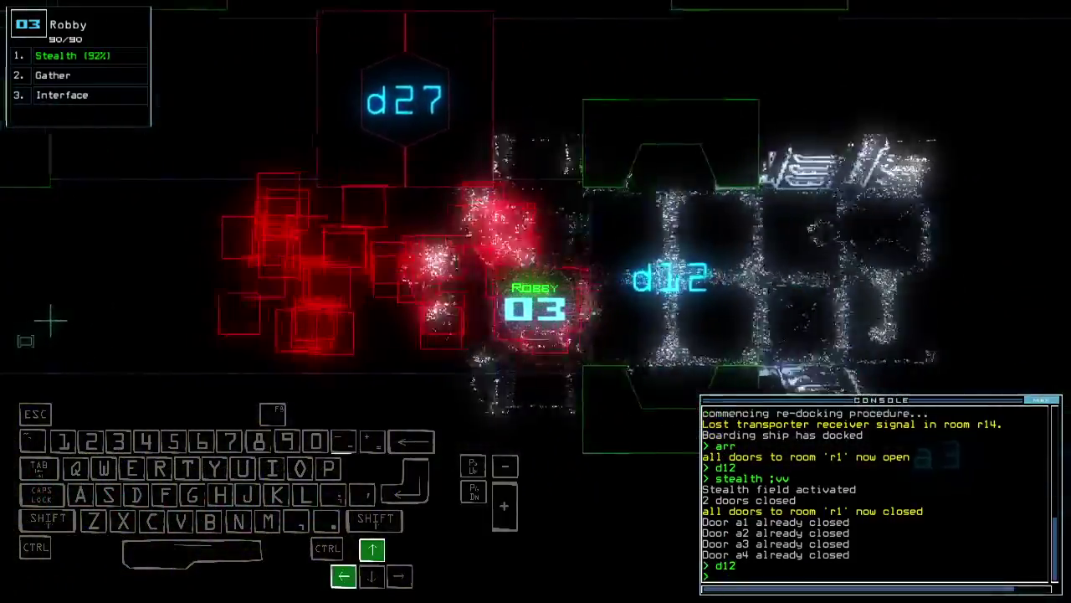
pyautogui.write('d12')
pyautogui.press('Return')
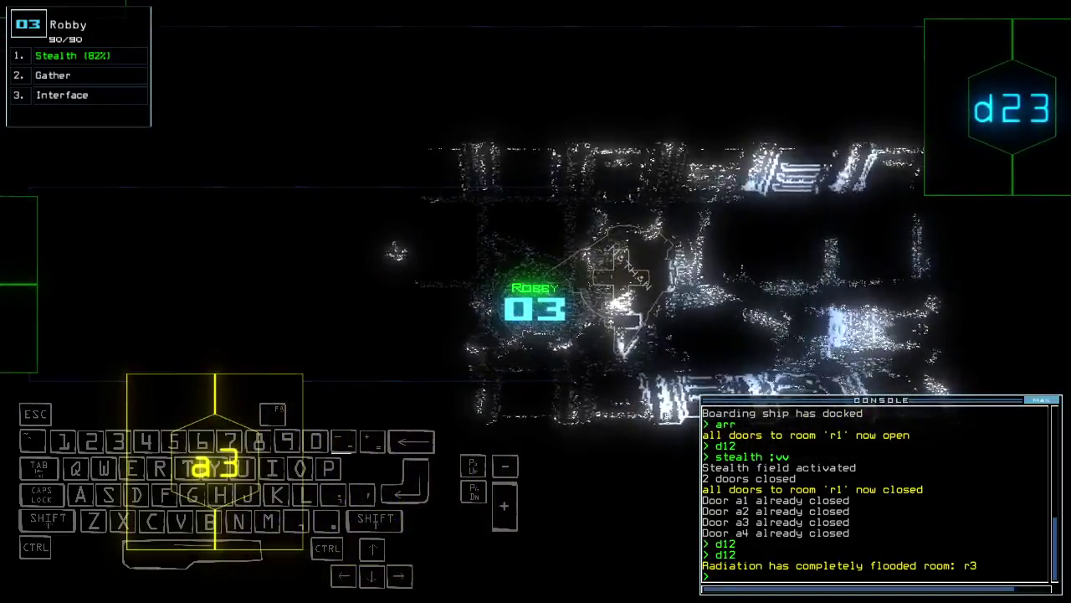
pyautogui.press('space')
pyautogui.write('dd a3')
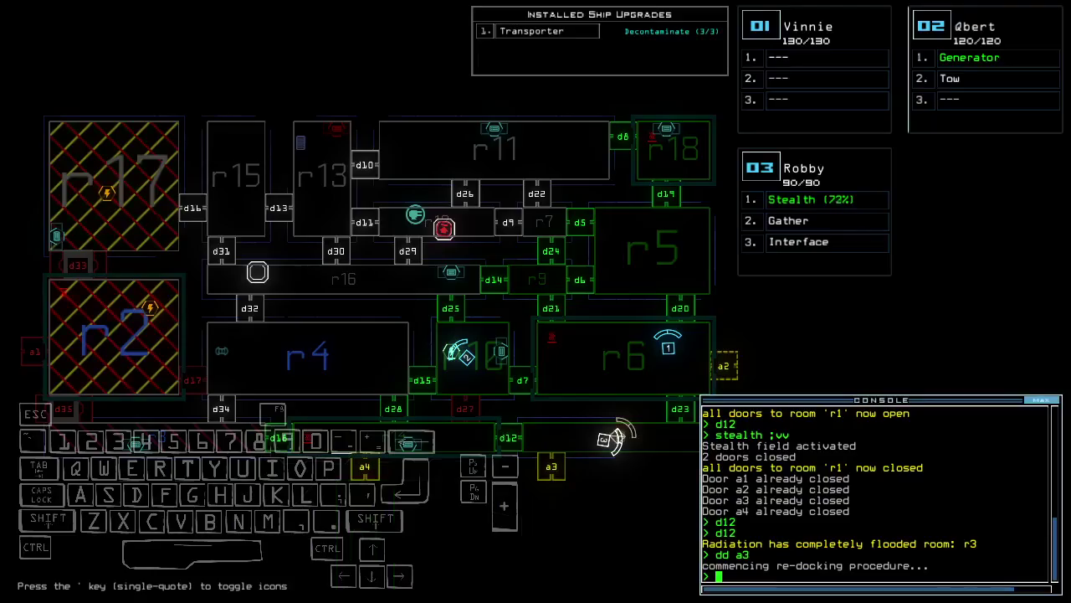
# Step: Back drone 3 toward the airlock and turn off the stealth field
pyautogui.press('space')
pyautogui.write('arr')
pyautogui.press('Return')
pyautogui.press('Down')
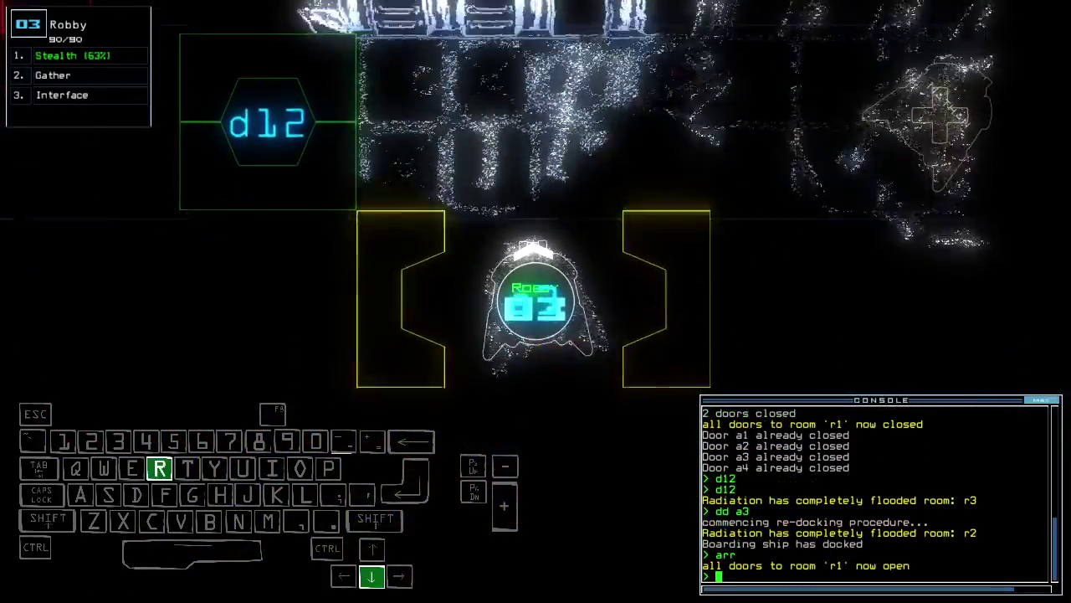
pyautogui.write('ra')
pyautogui.press('Return')
pyautogui.write('st')
pyautogui.press('Return')
pyautogui.press('space')
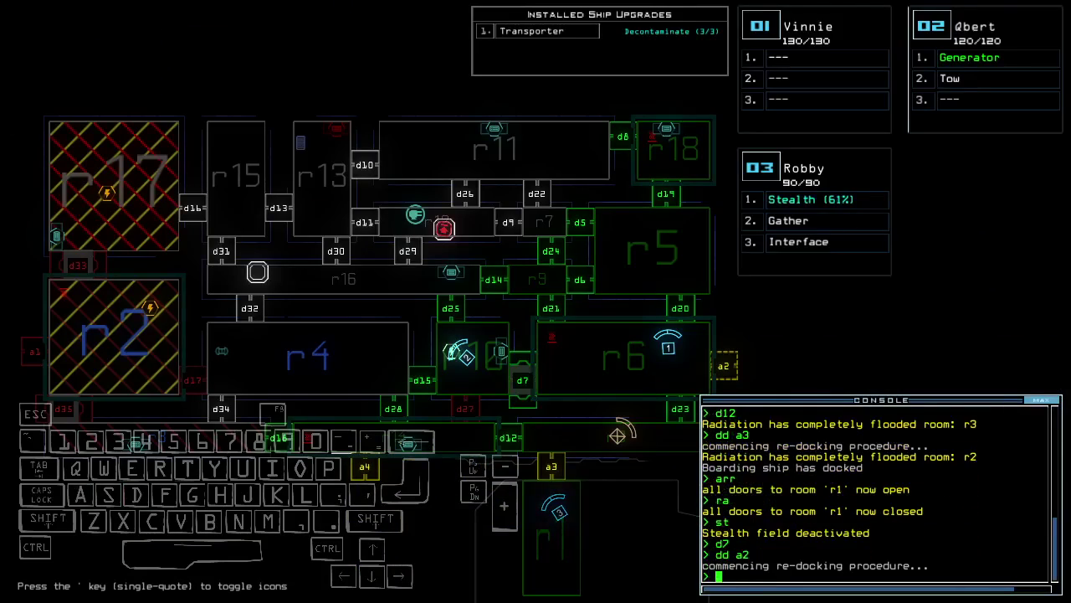
# Step: Drive drone 1 into the ship through r1's doors, then close them
pyautogui.press('space')
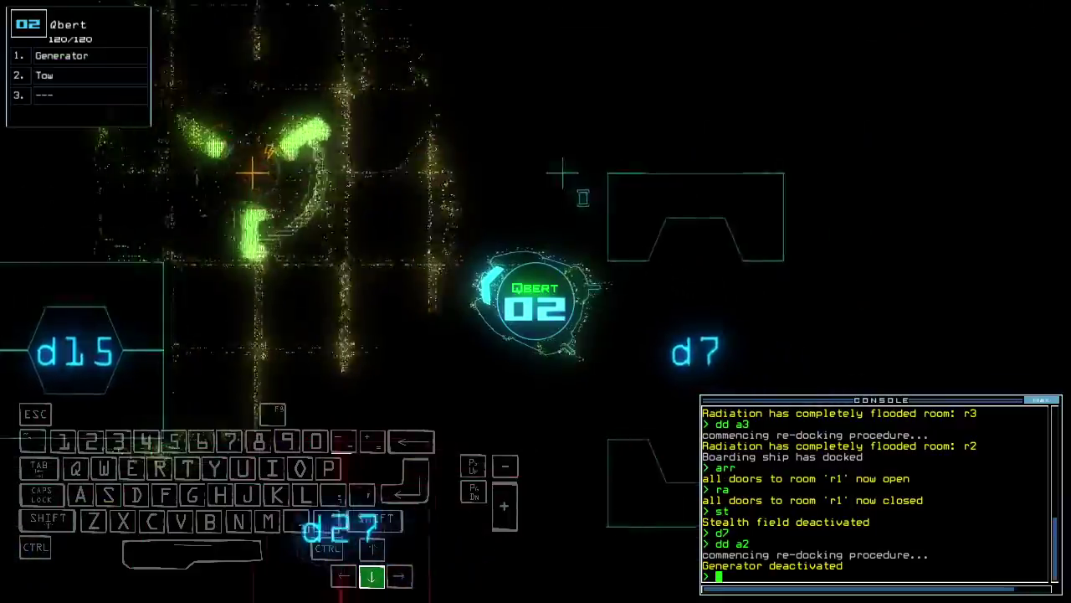
pyautogui.write('1')
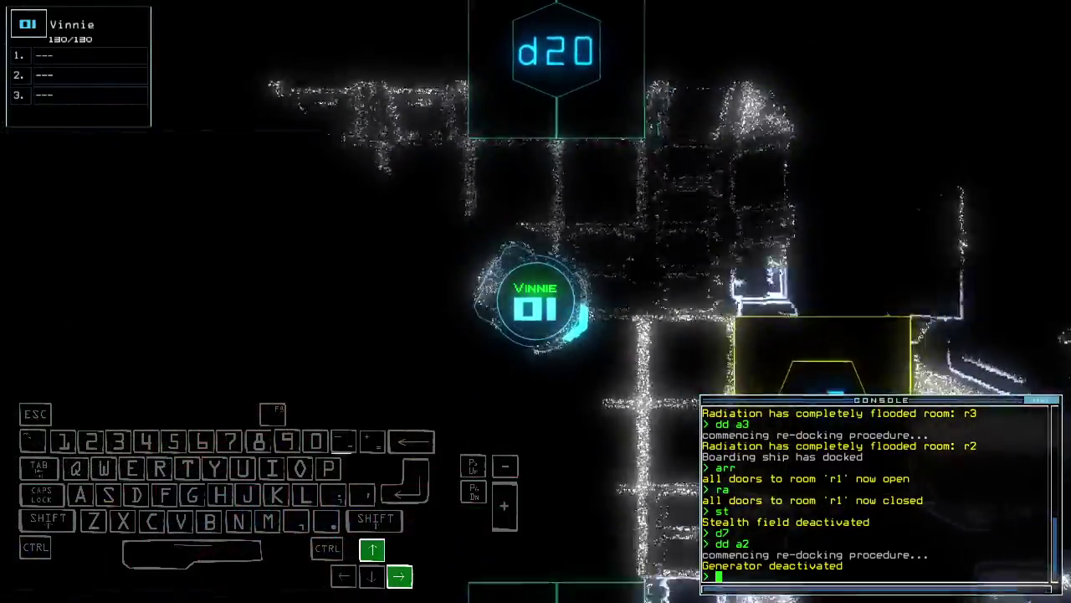
pyautogui.write('arr')
pyautogui.press('Return')
pyautogui.press('Up')
pyautogui.press('Left')
pyautogui.press('Up')
pyautogui.press('Left')
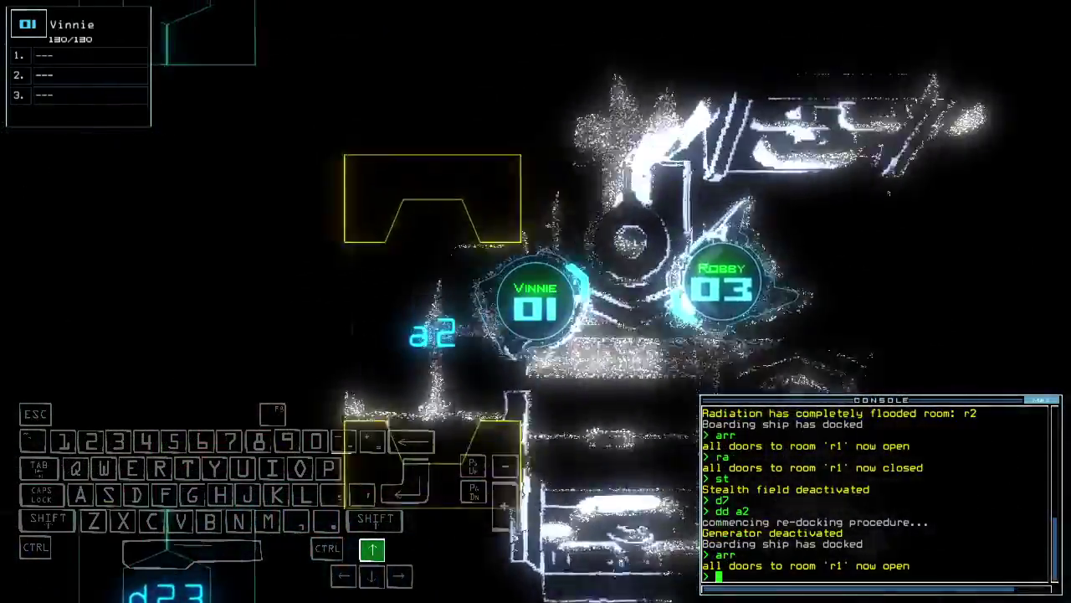
pyautogui.write('ra')
pyautogui.press('Return')
pyautogui.press('space')
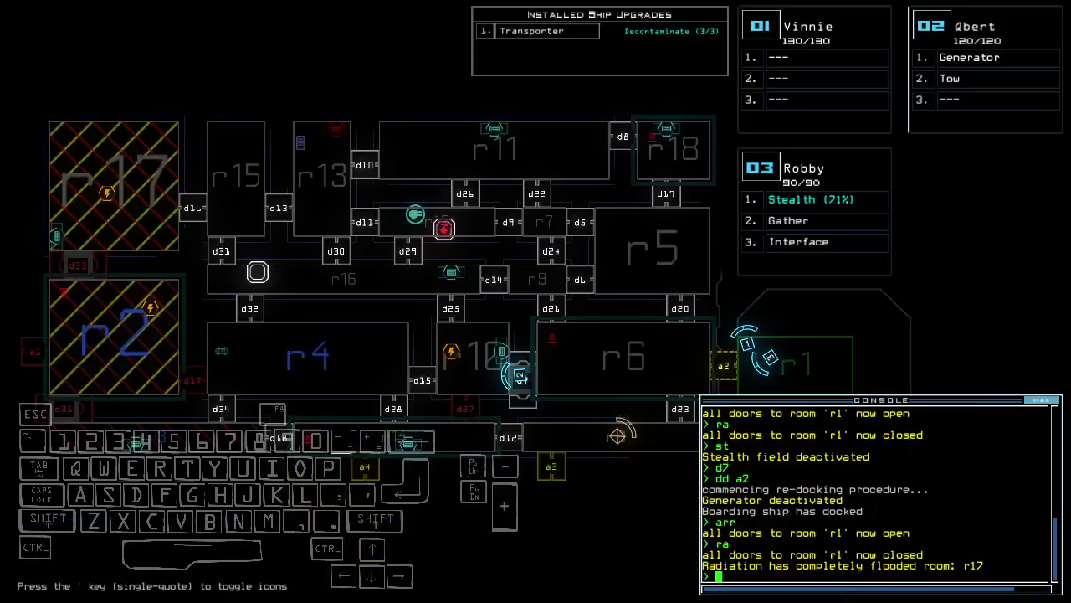
# Step: Turn drone 2's generator back on
pyautogui.press('2')
pyautogui.press('space')
pyautogui.press('Right')
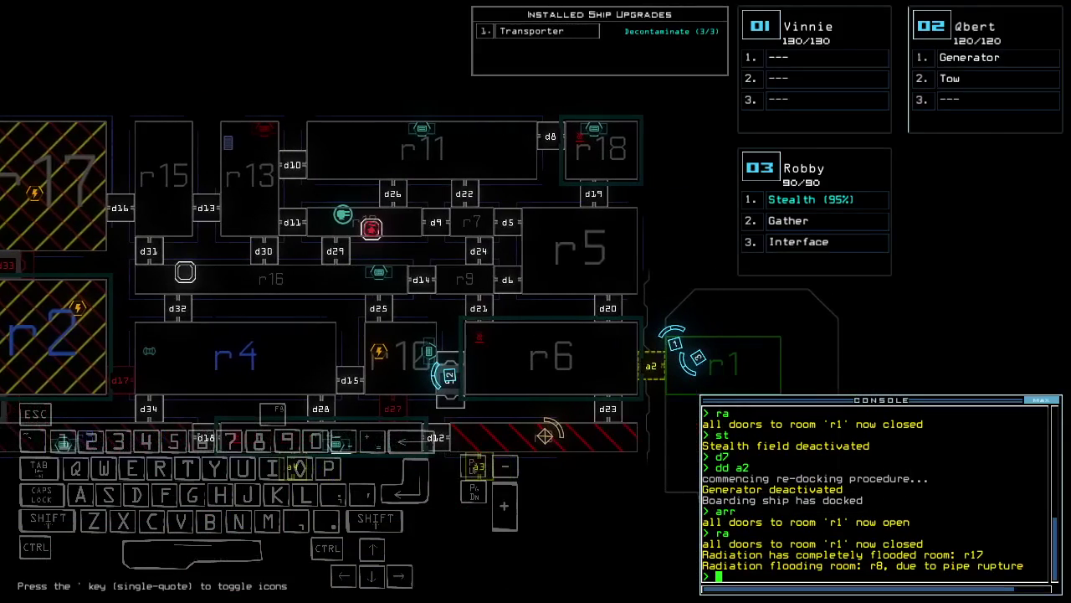
pyautogui.press('2')
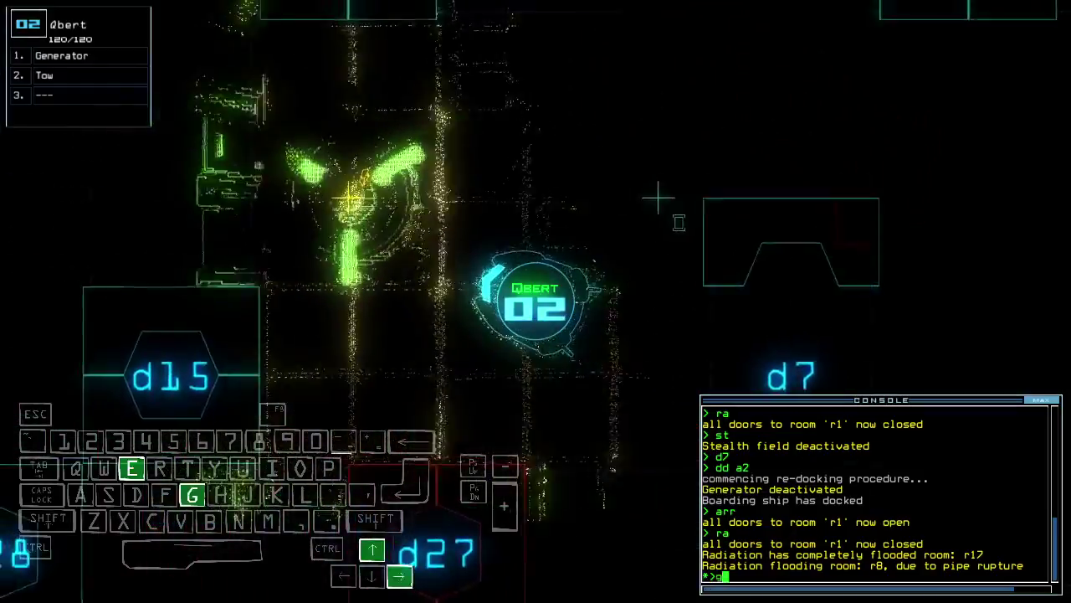
pyautogui.write('enerator')
pyautogui.press('Return')
pyautogui.write('3')
pyautogui.write('a')
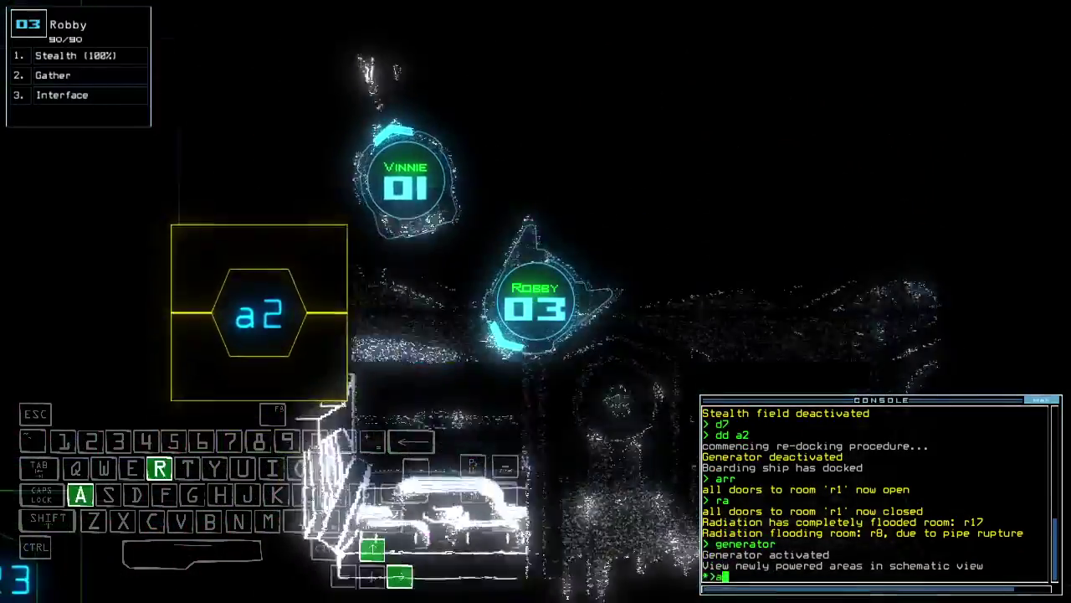
pyautogui.write('rr')
# Step: Drive drone 1 through door d23 and swap in the Speed Boost I module
pyautogui.press('Return')
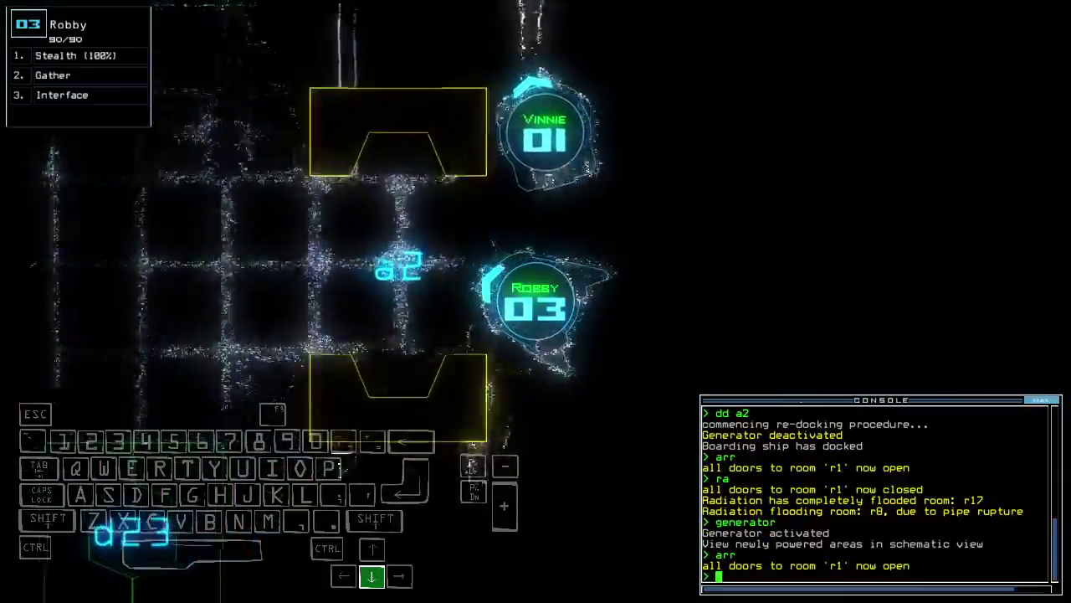
pyautogui.press('1')
pyautogui.press('Left')
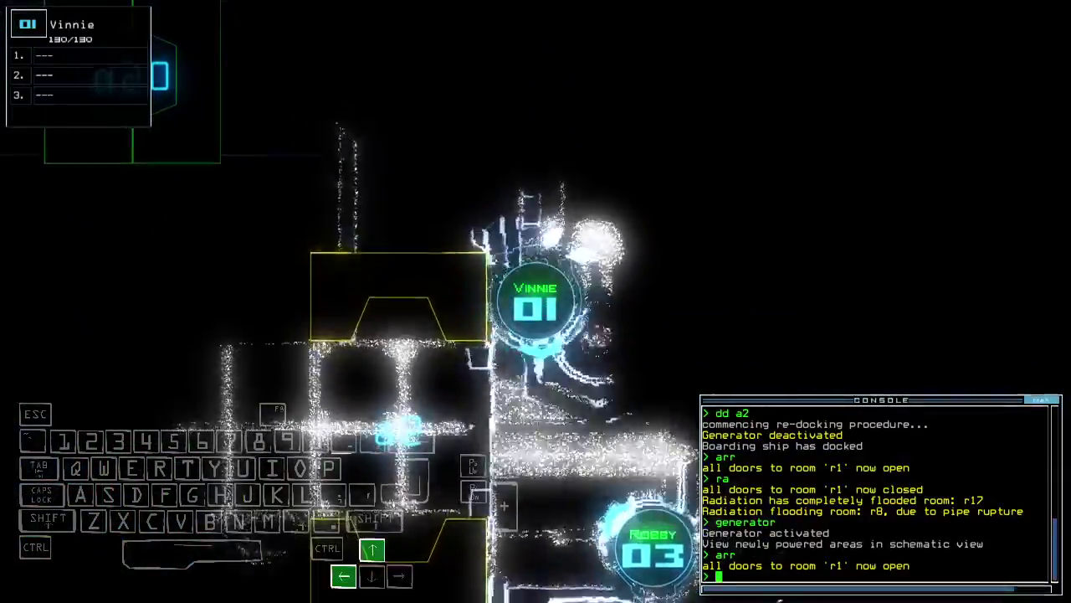
pyautogui.write('d23')
pyautogui.press('Up')
pyautogui.press('Return')
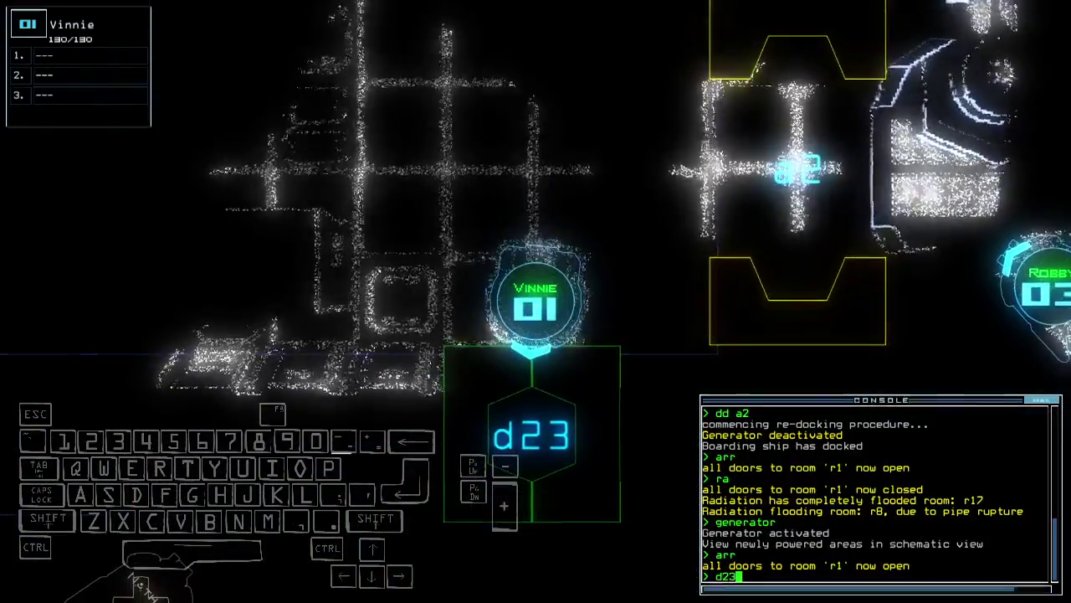
pyautogui.write('swap')
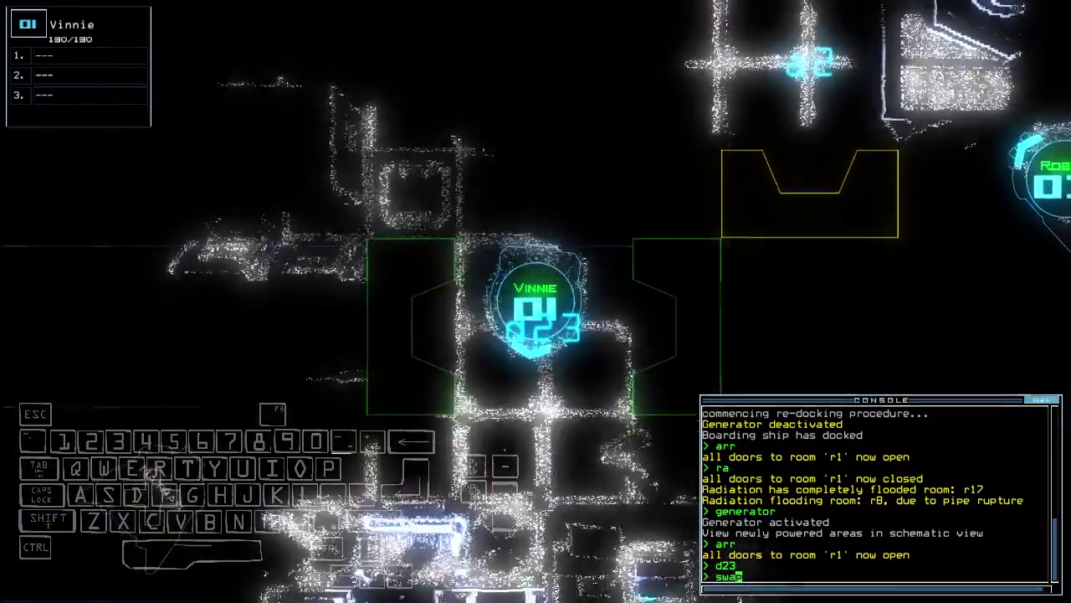
pyautogui.press('Return')
pyautogui.press('Return')
pyautogui.press('c')
pyautogui.press('Down')
pyautogui.write('ccc')
pyautogui.press('Return')
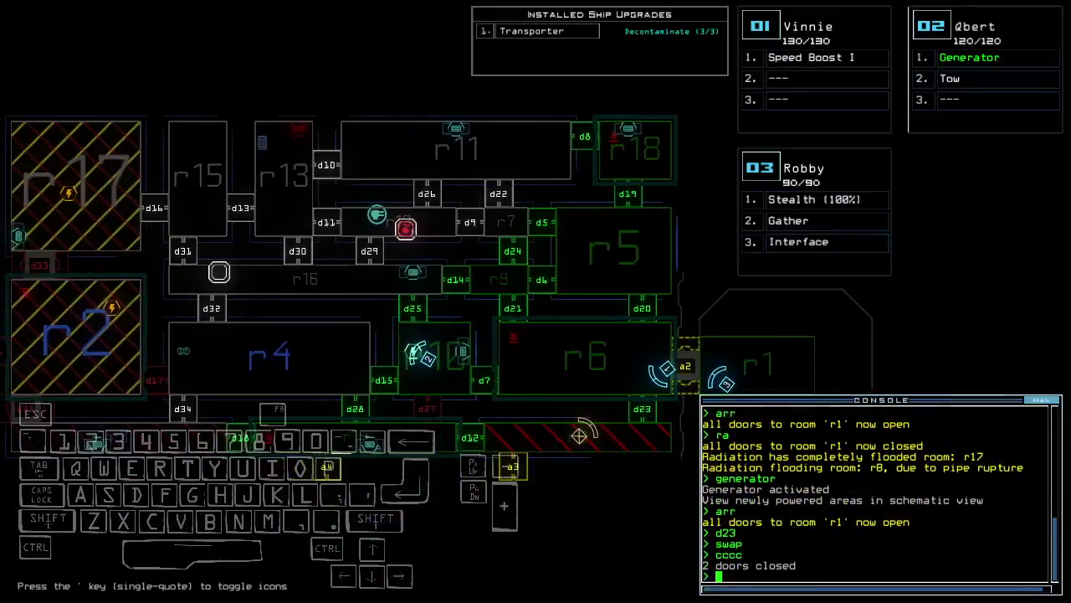
# Step: Drive drone 2 back past door d7, restart its generator, and head drone 1 toward the airlock
pyautogui.press('space')
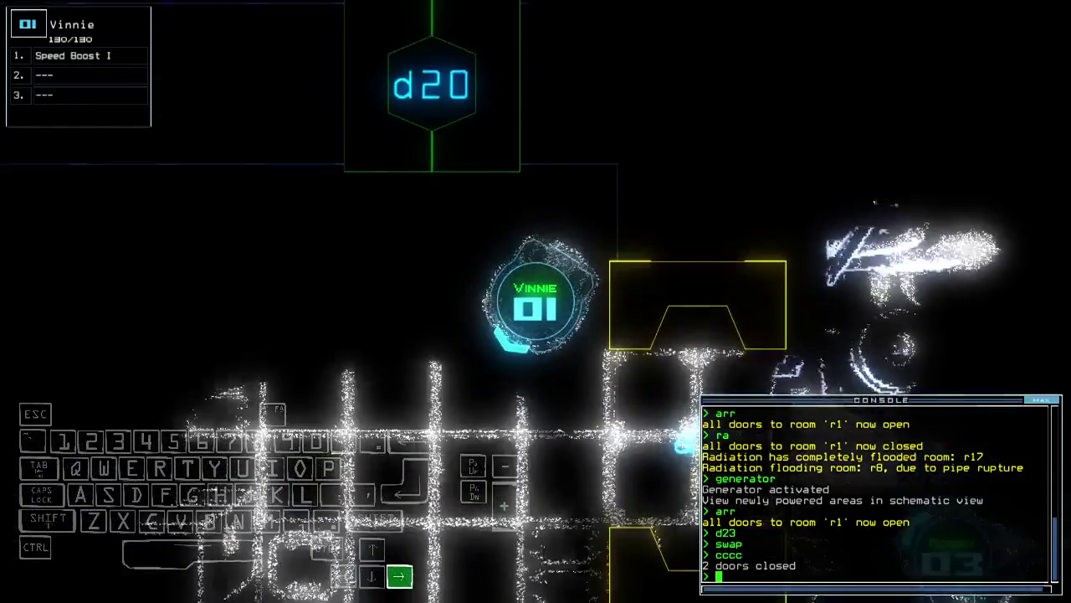
pyautogui.press('space')
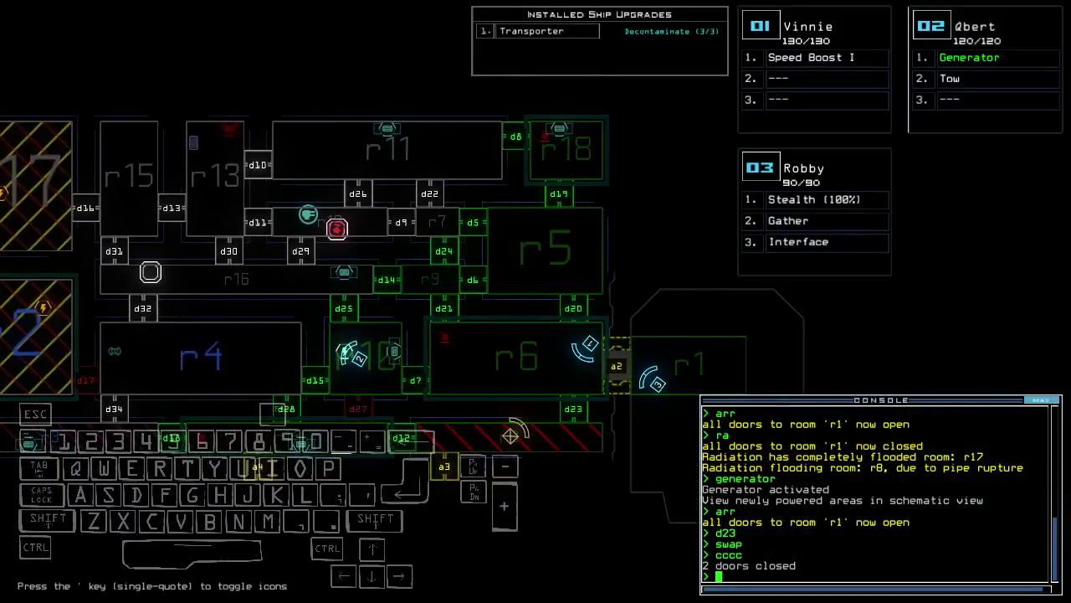
pyautogui.write('d7')
pyautogui.press('Left')
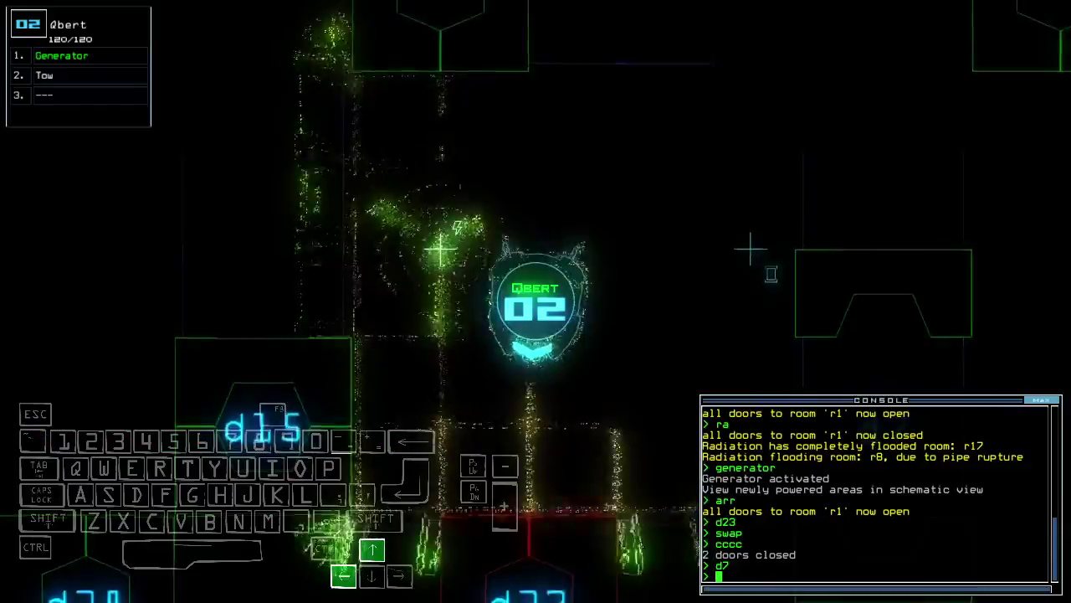
pyautogui.press('Left')
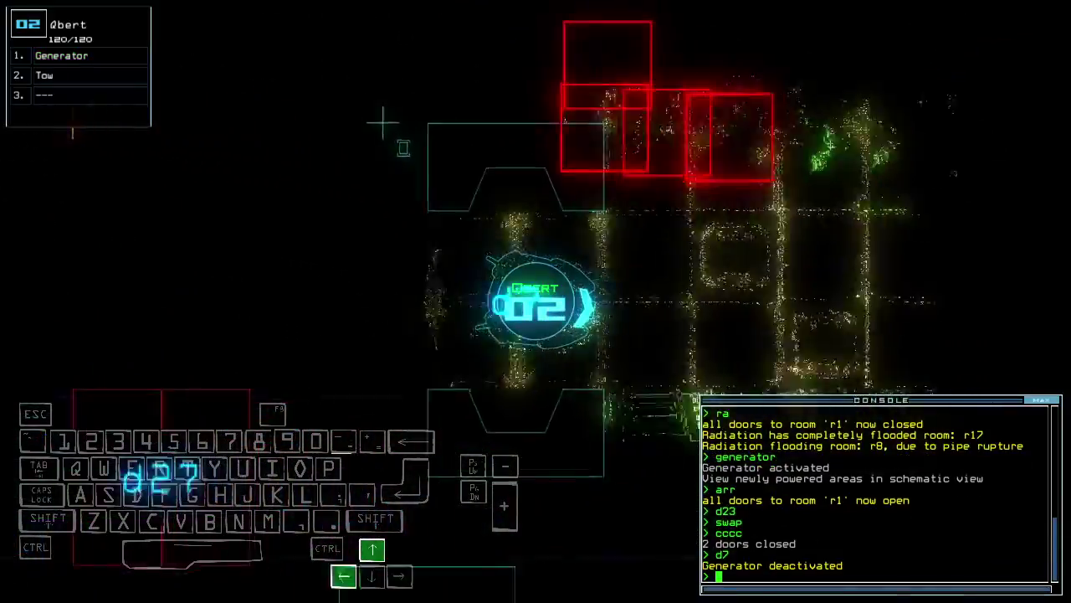
pyautogui.press('Up')
pyautogui.press('Left')
pyautogui.press('Down')
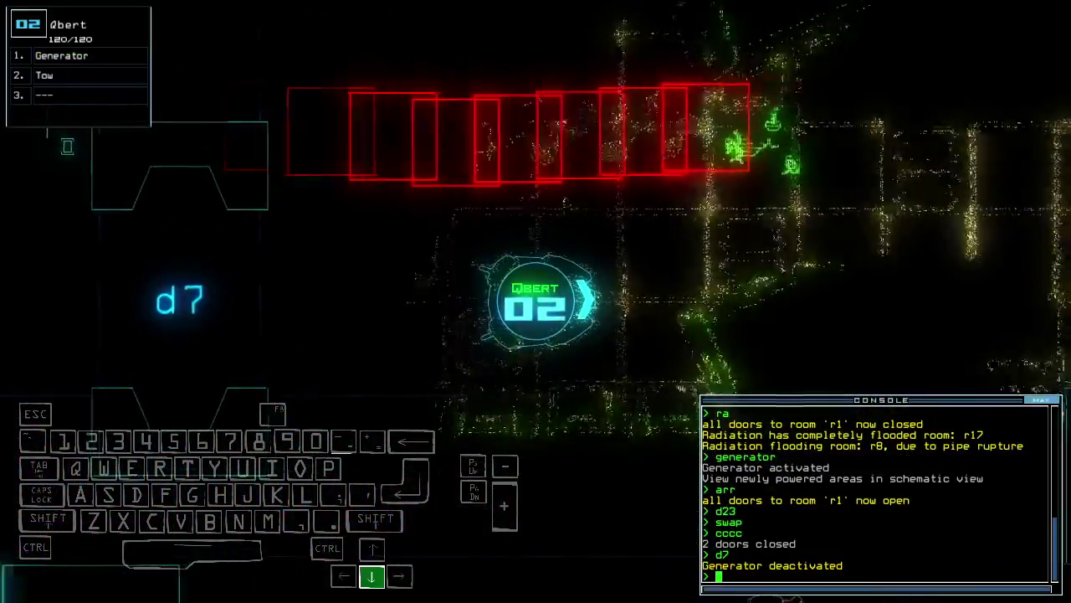
pyautogui.press('Down')
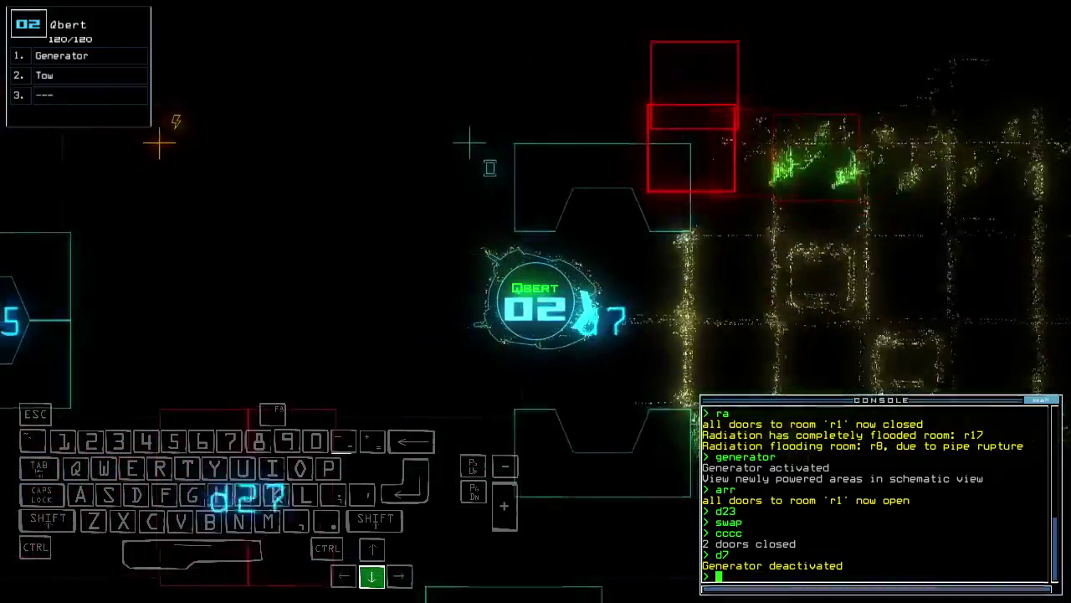
pyautogui.press('Down')
pyautogui.write('generator')
pyautogui.press('Return')
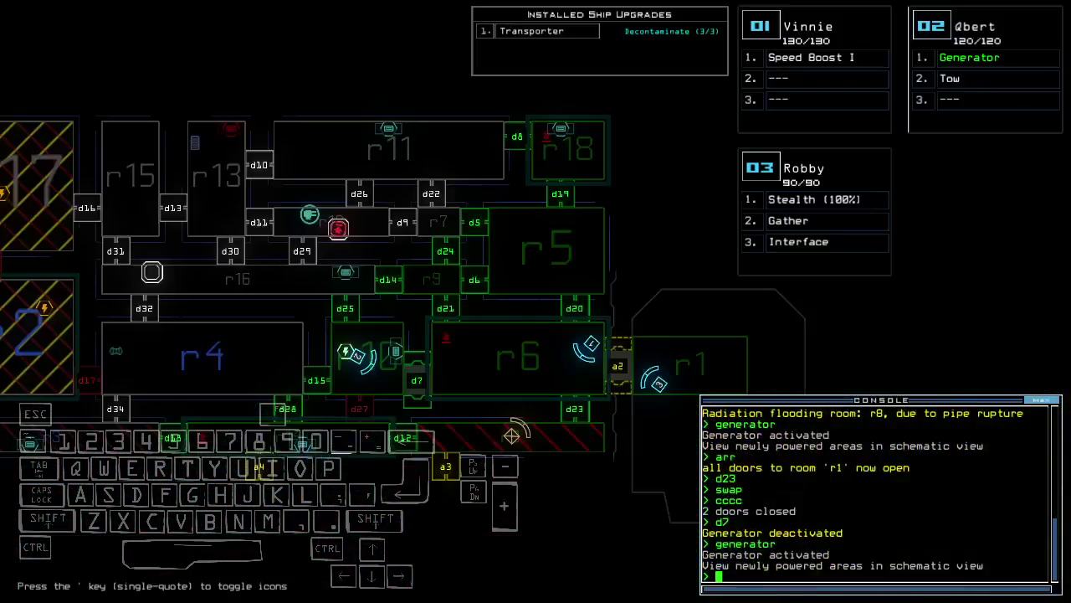
pyautogui.press('1')
pyautogui.press('Down')
pyautogui.press('Right')
# Step: Vent room r6 to space through a2 and re-dock the ship at airlock a2
pyautogui.press('Down')
pyautogui.press('space')
pyautogui.write('vv')
pyautogui.press('Return')
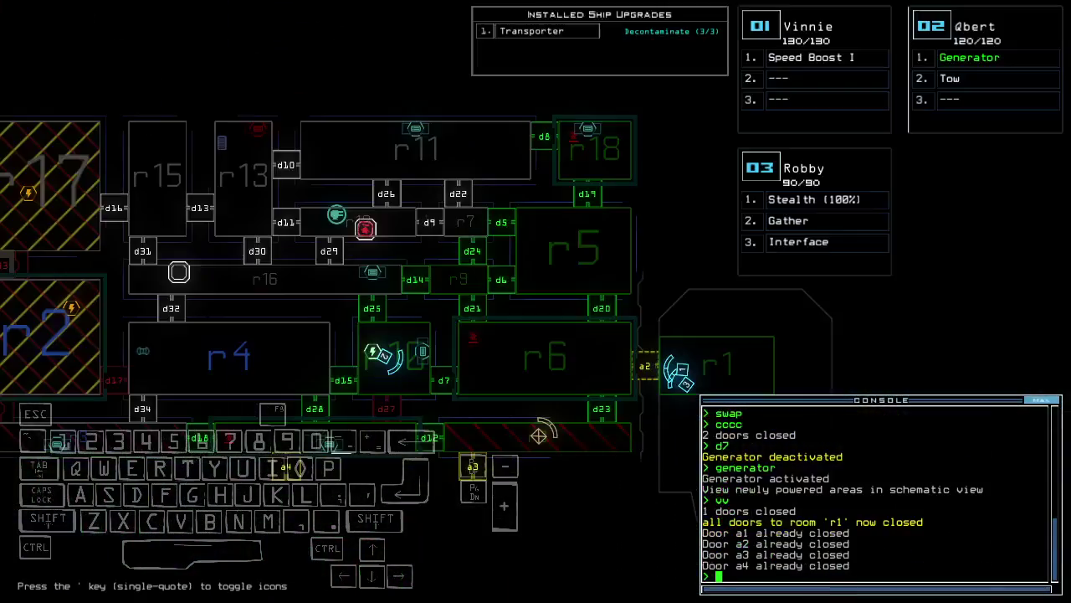
pyautogui.write('4')
pyautogui.press('Return')
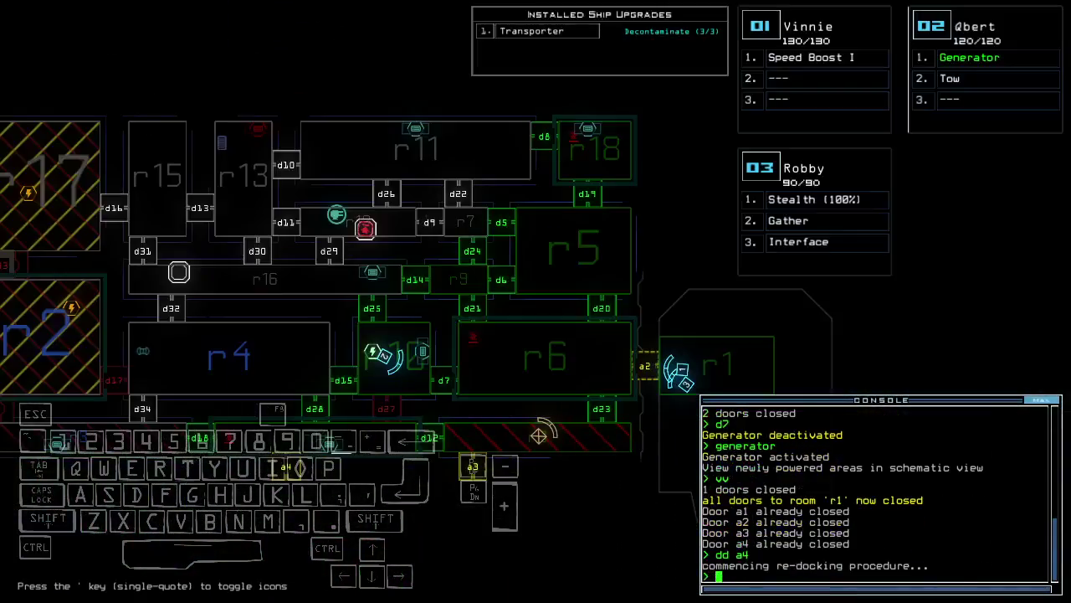
pyautogui.press('Return')
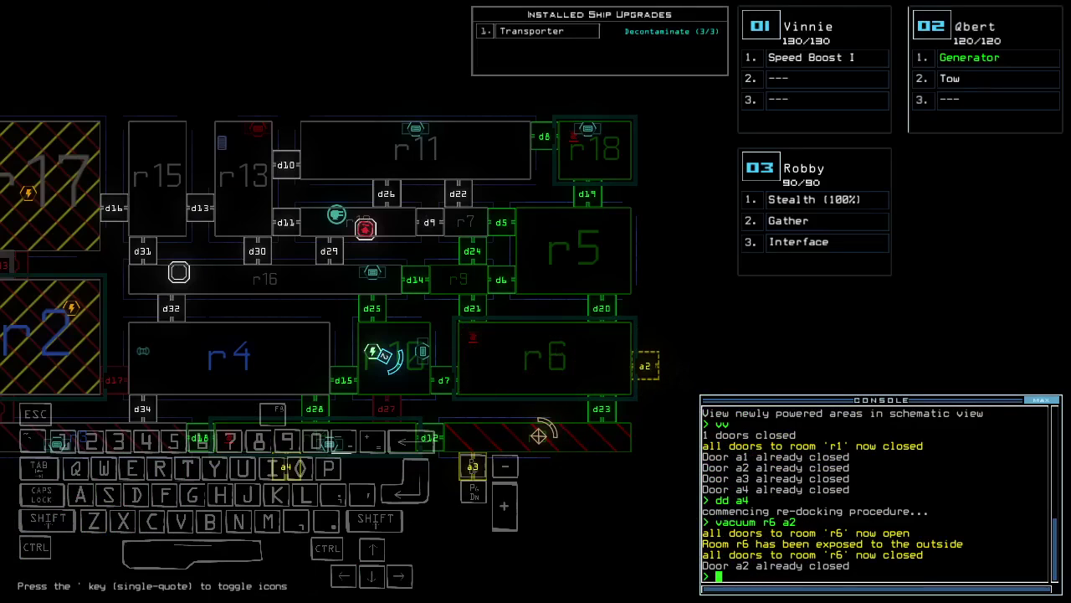
pyautogui.write('dd a2')
pyautogui.press('Return')
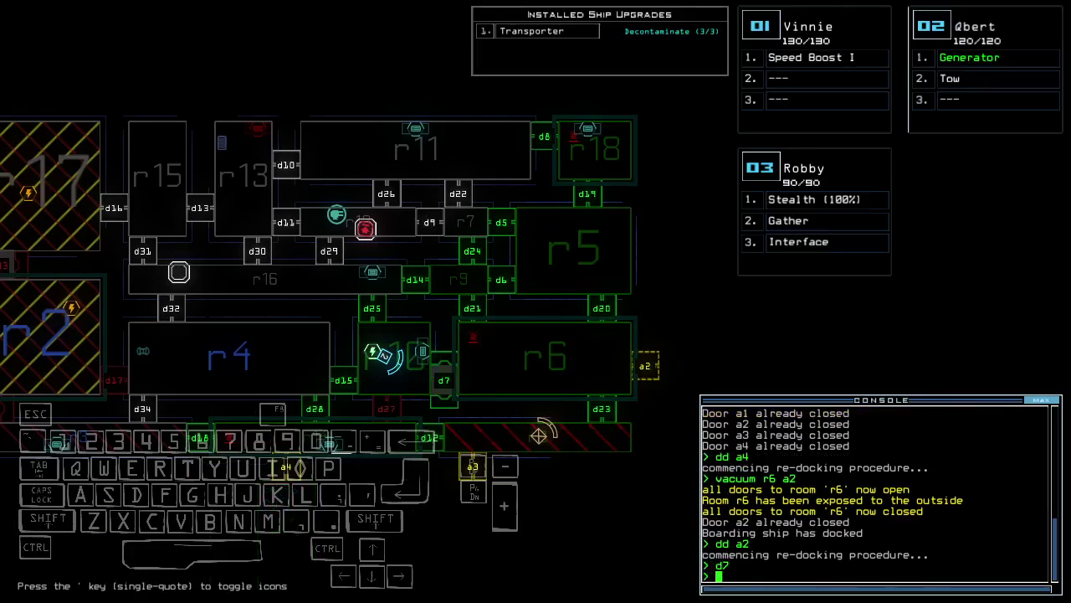
# Step: Open door d7 and drive Qbert into room r1, closing r1's doors behind it
pyautogui.press('Return')
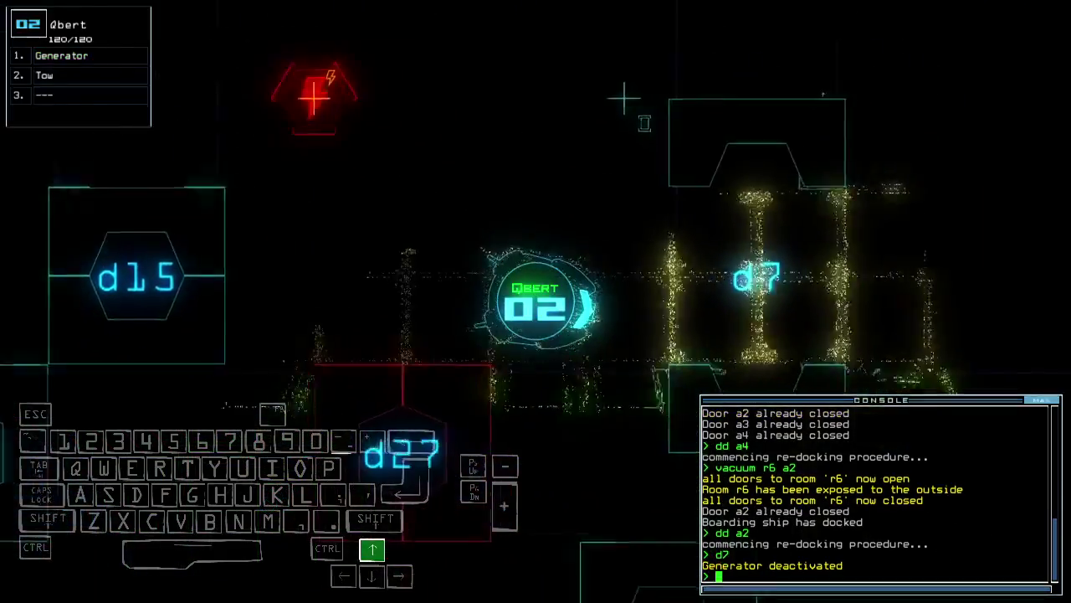
pyautogui.press('Up')
pyautogui.press('Up')
pyautogui.press('Up')
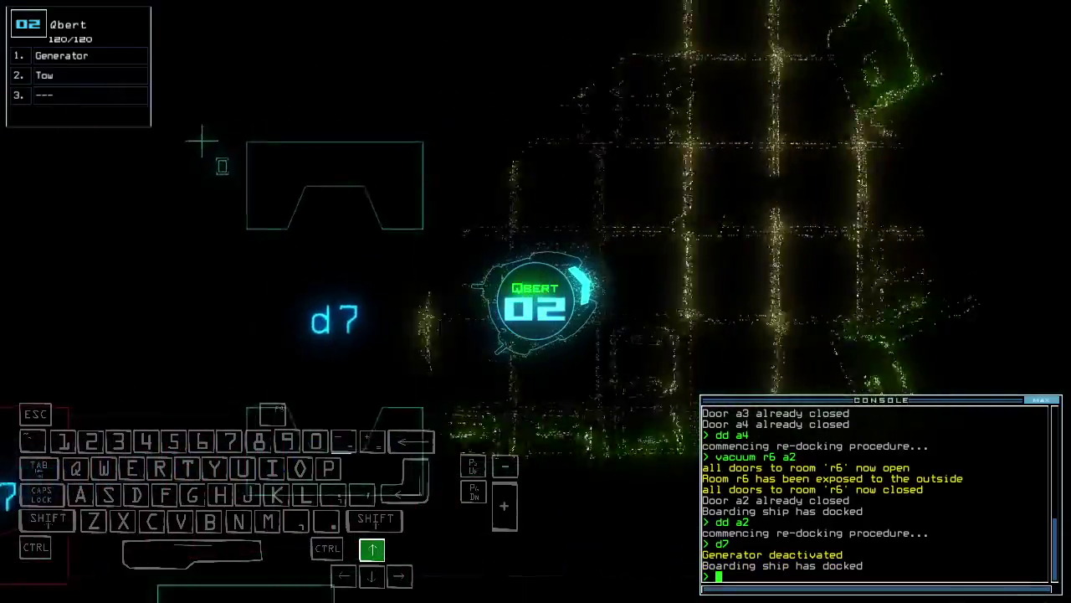
pyautogui.press('Right')
pyautogui.press('Up')
pyautogui.press('Up')
pyautogui.press('Up')
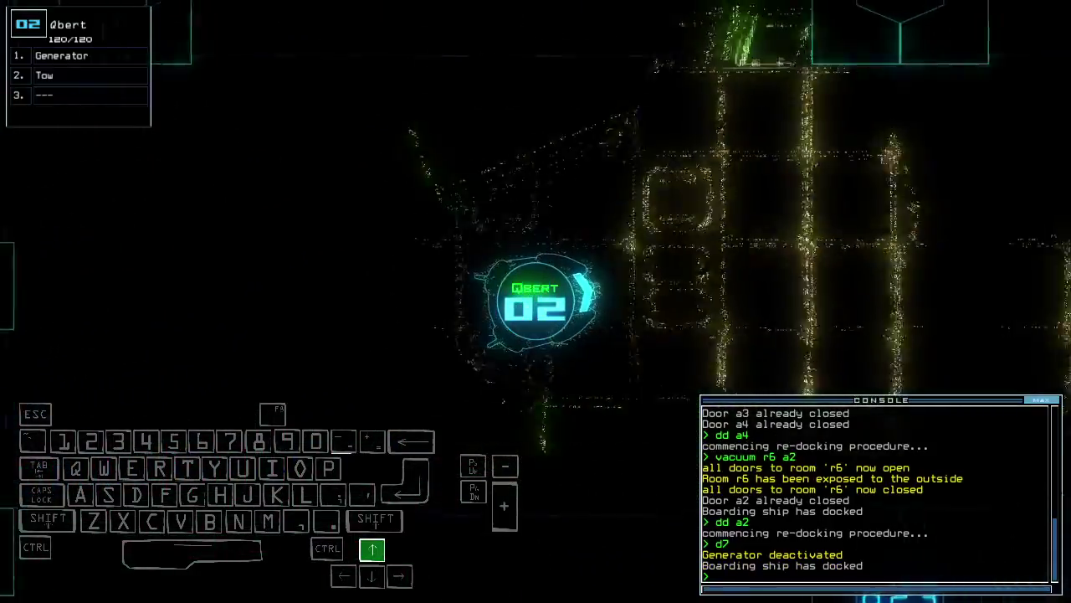
pyautogui.press('Up')
pyautogui.press('Up')
pyautogui.press('Up')
pyautogui.write('arr')
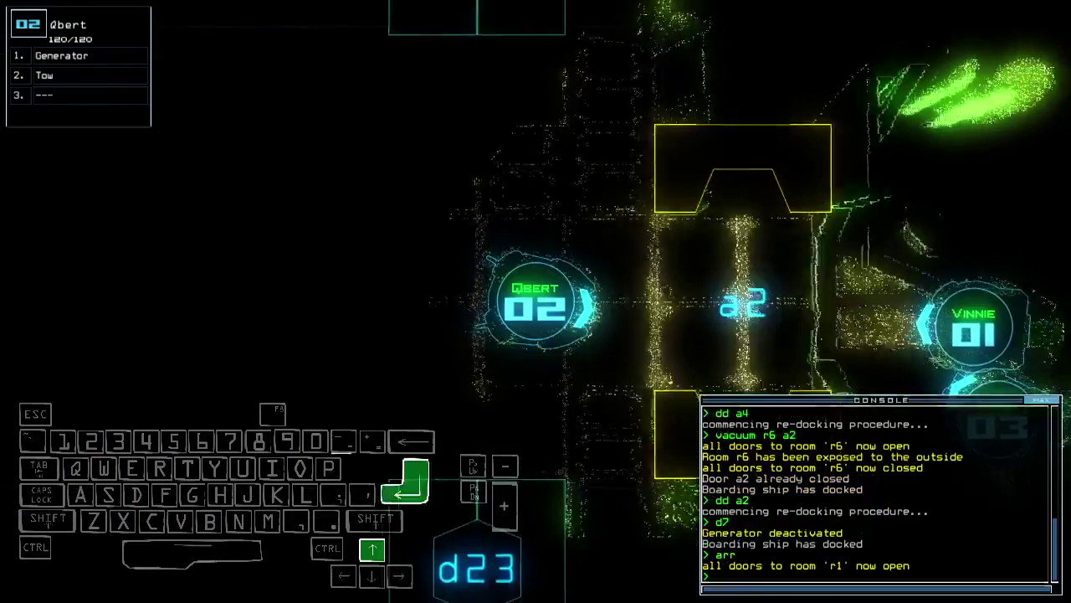
pyautogui.press('Return')
pyautogui.press('Up')
pyautogui.press('Up')
pyautogui.write('ra')
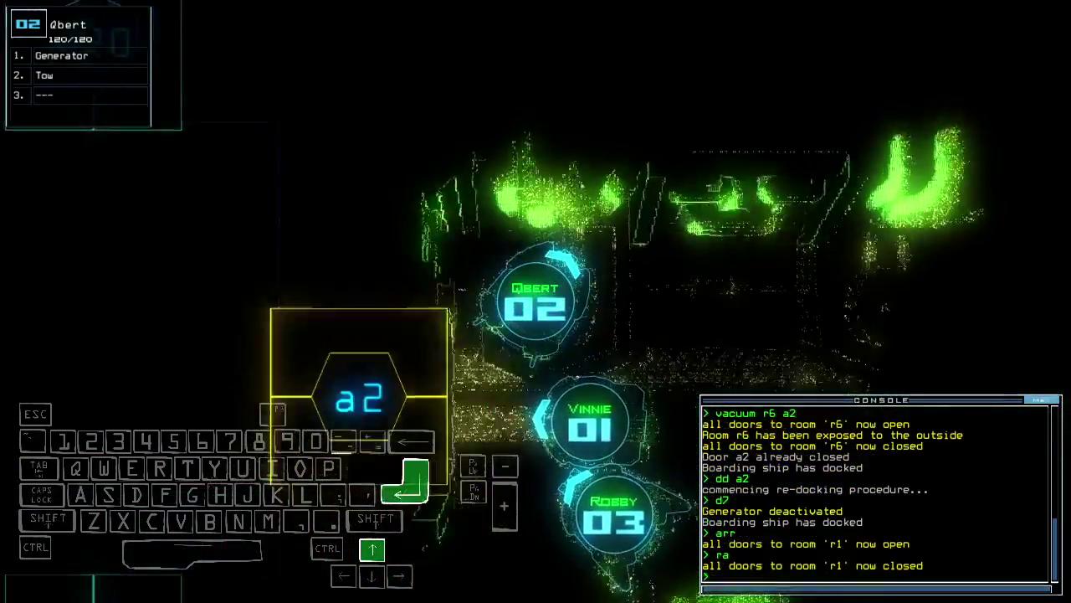
pyautogui.press('Return')
pyautogui.press('Left')
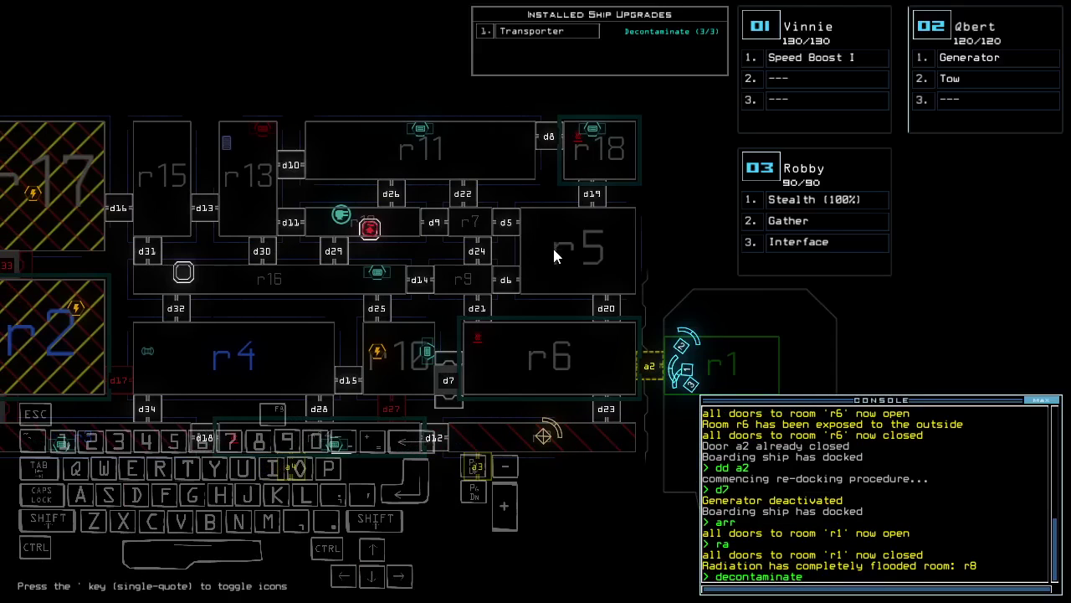
# Step: Decontaminate room r8 and have Qbert switch the generator back on
pyautogui.press('Return')
pyautogui.write('arr')
pyautogui.press('Return')
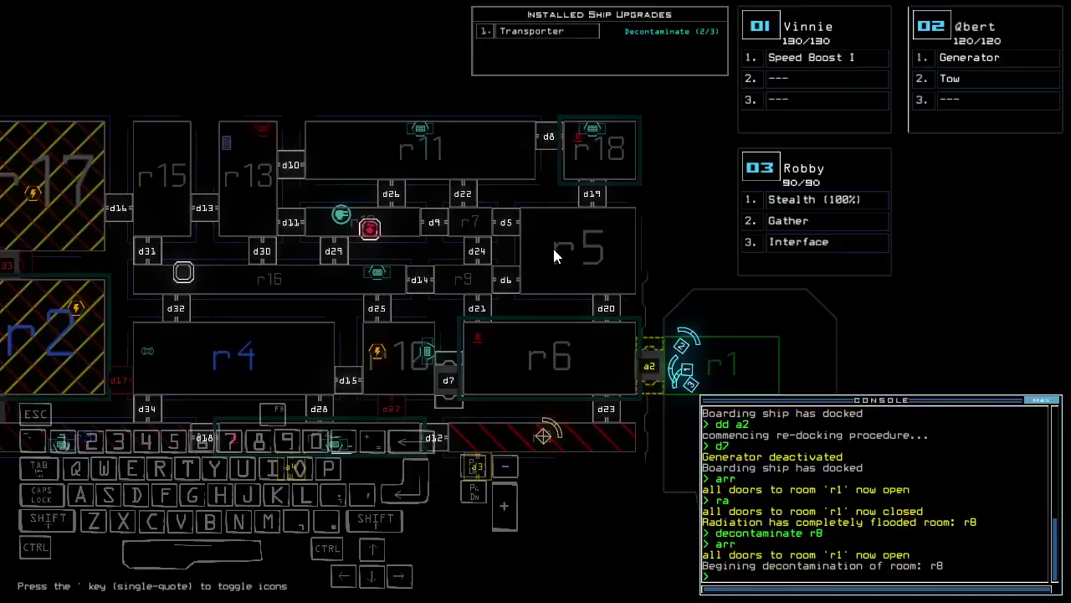
pyautogui.press('2')
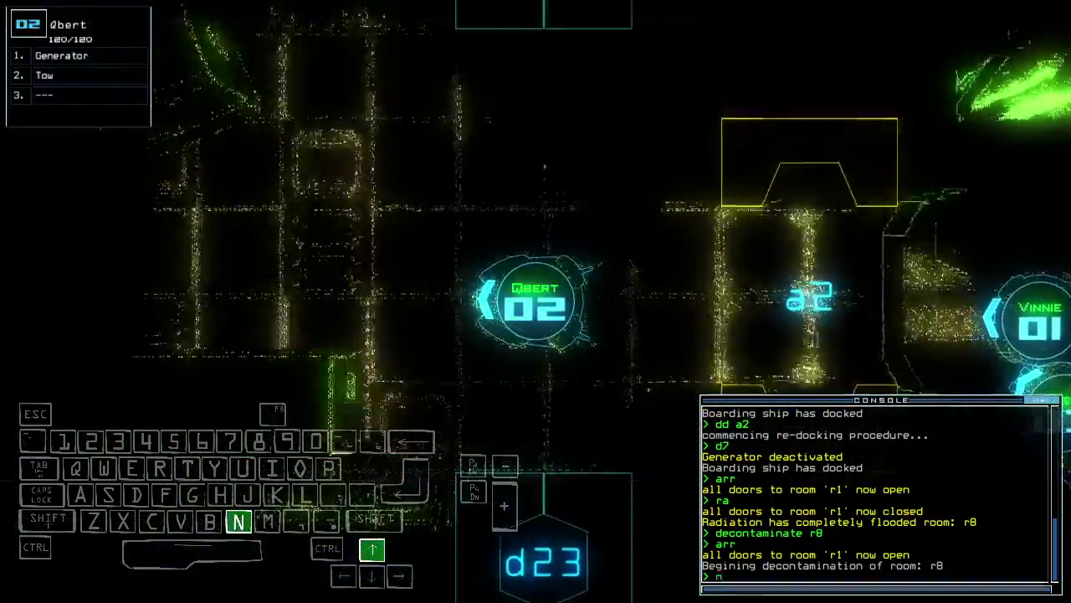
pyautogui.write('navigate 1')
pyautogui.press('Return')
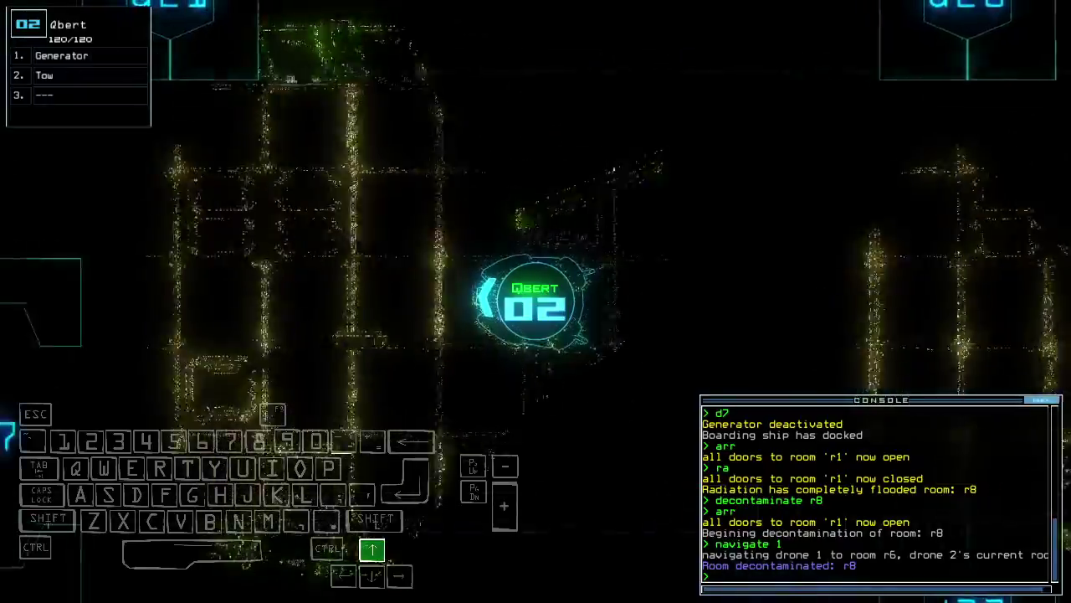
pyautogui.press('Up')
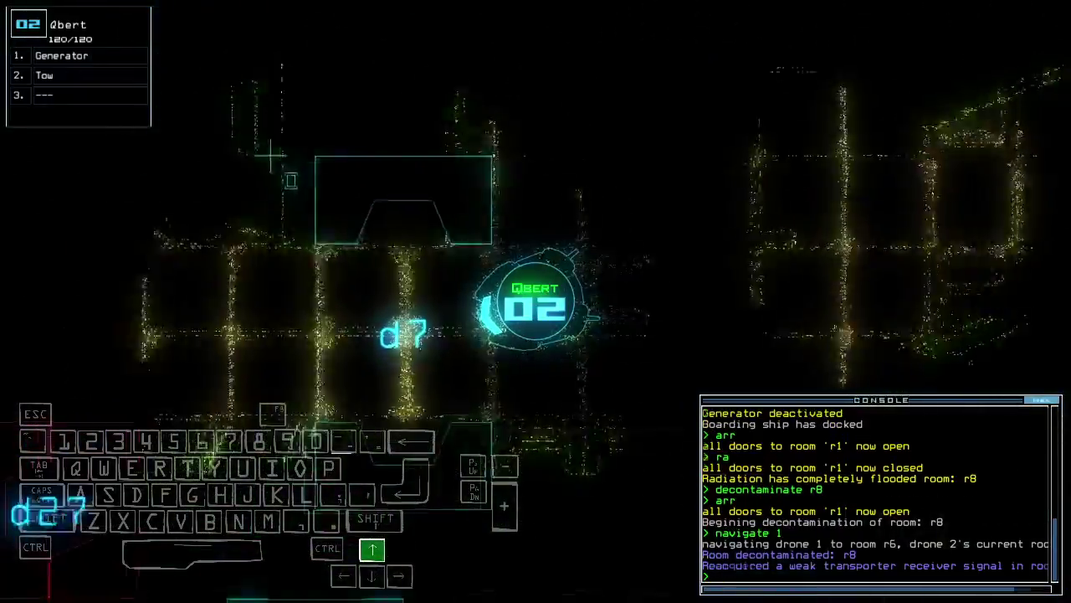
pyautogui.write('generator')
pyautogui.press('Return')
# Step: Drive Vinnie toward door d23 and move the stealth module onto it
pyautogui.press('1')
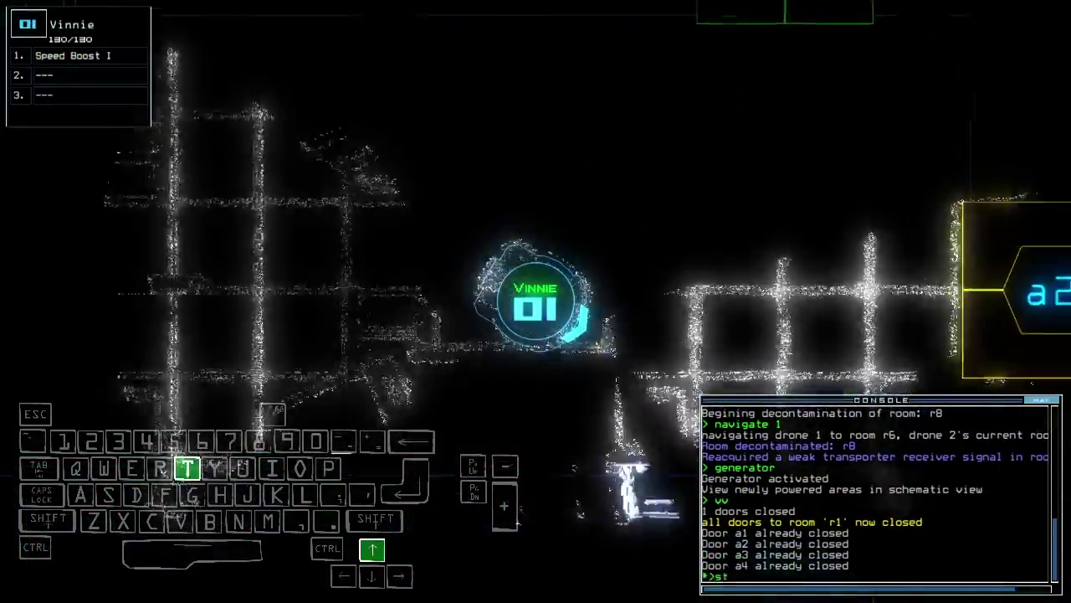
pyautogui.press('Up')
pyautogui.press('Right')
pyautogui.press('Up')
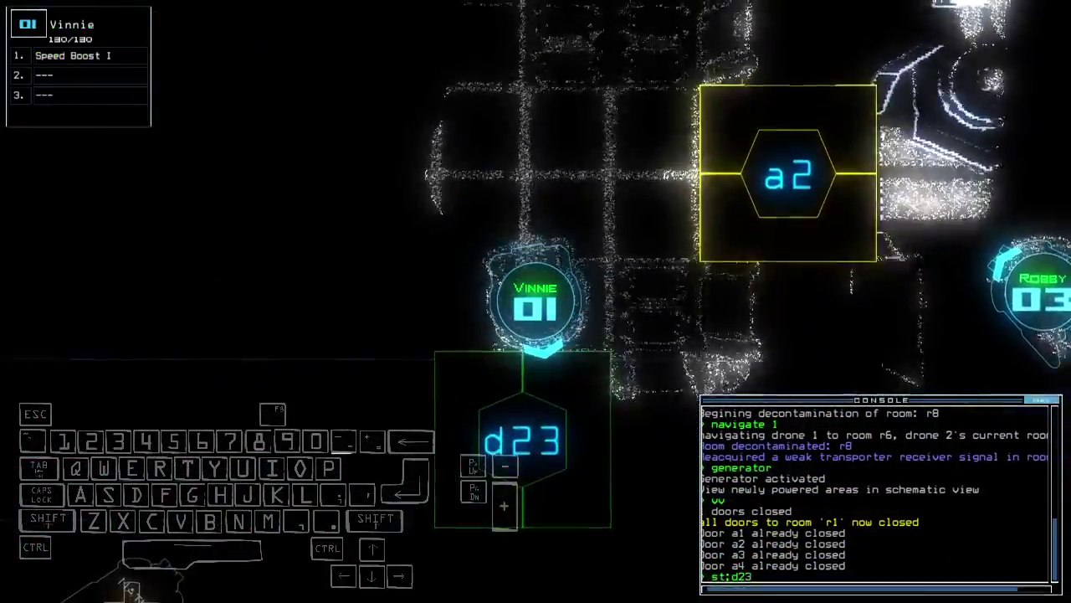
pyautogui.press('Down')
pyautogui.write('arr')
pyautogui.press('Return')
pyautogui.write('swap st')
pyautogui.press('Return')
pyautogui.press('Up')
pyautogui.write('ra')
pyautogui.press('Return')
pyautogui.write('st:d23')
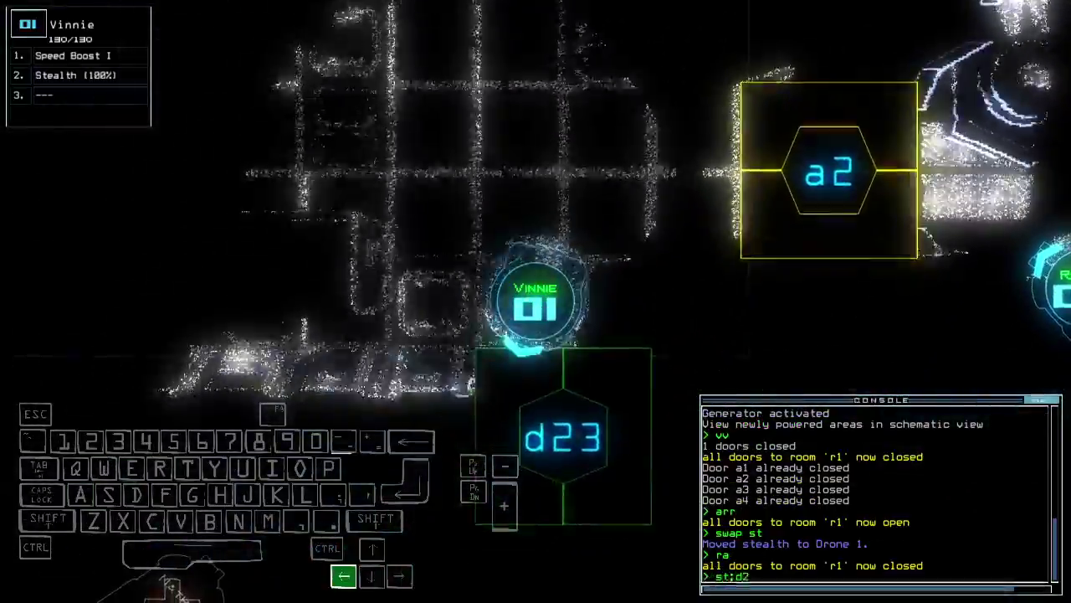
# Step: Cloak Vinnie past door d23, open it, recall drone 2 to r1, then drop stealth
pyautogui.press('Return')
pyautogui.press('Left')
pyautogui.press('Up')
pyautogui.press('Up')
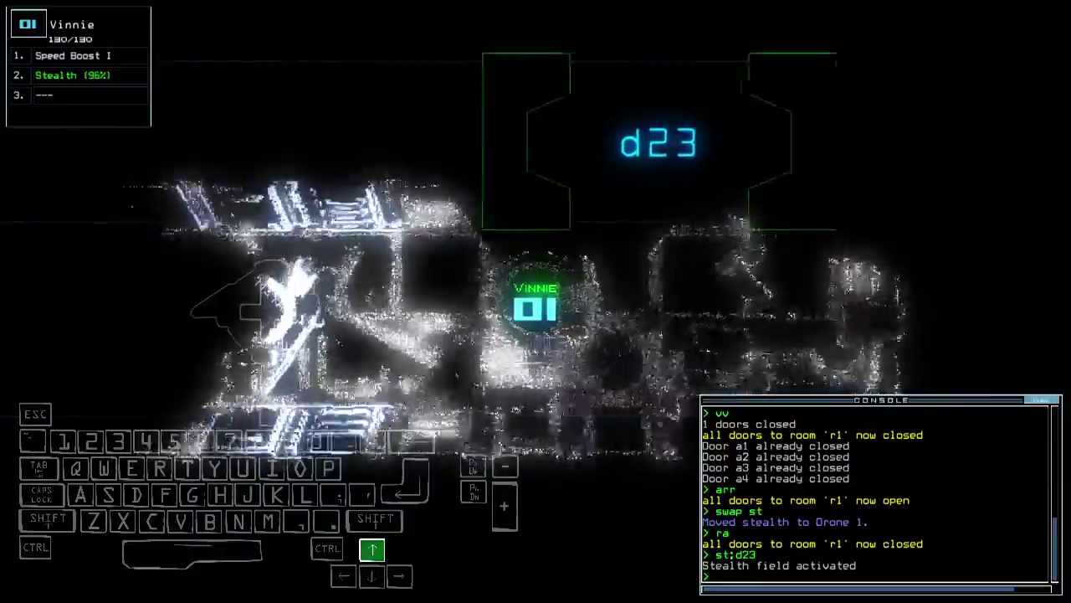
pyautogui.write('d23')
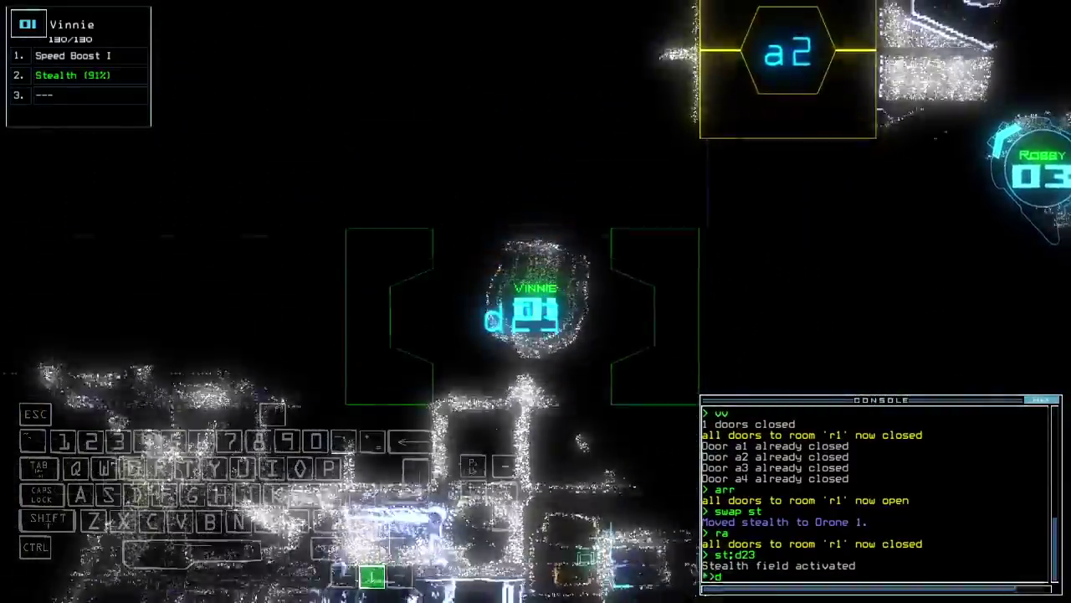
pyautogui.press('Return')
pyautogui.write('arr')
pyautogui.press('Return')
pyautogui.press('Down')
pyautogui.write('back 2')
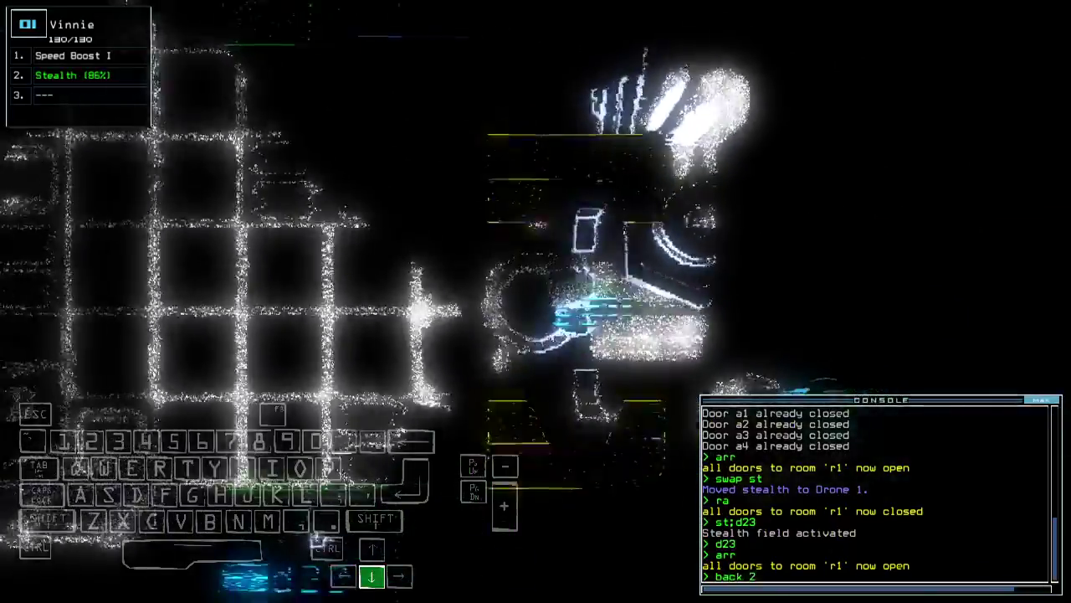
pyautogui.press('Return')
pyautogui.write('st')
pyautogui.press('Return')
pyautogui.press('space')
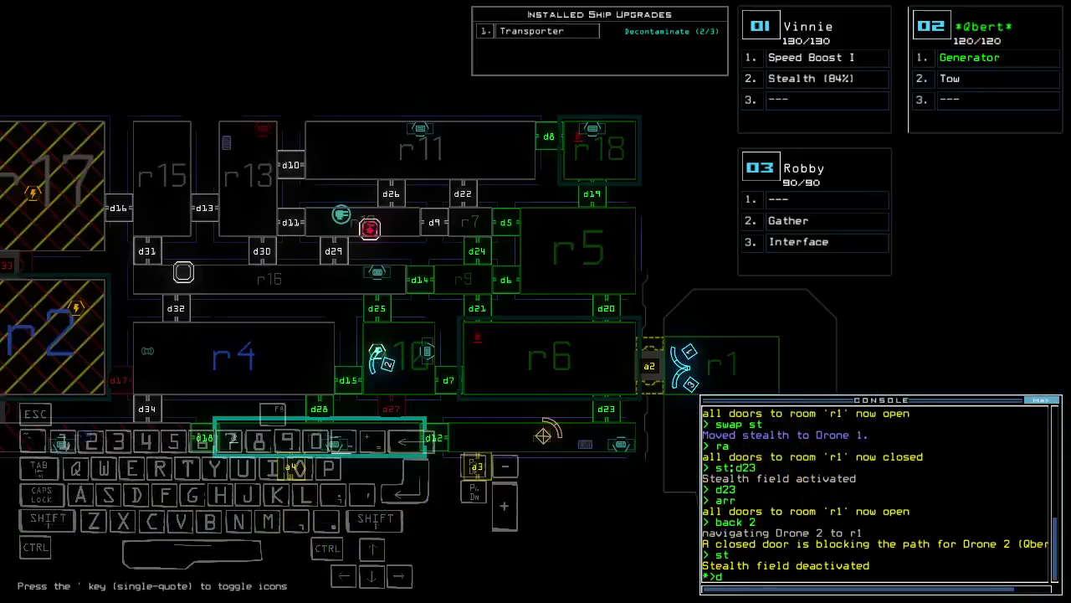
# Step: Open door d7 and bring Qbert into room r1, closing r1's doors
pyautogui.press('Return')
pyautogui.press('2')
pyautogui.press('Up')
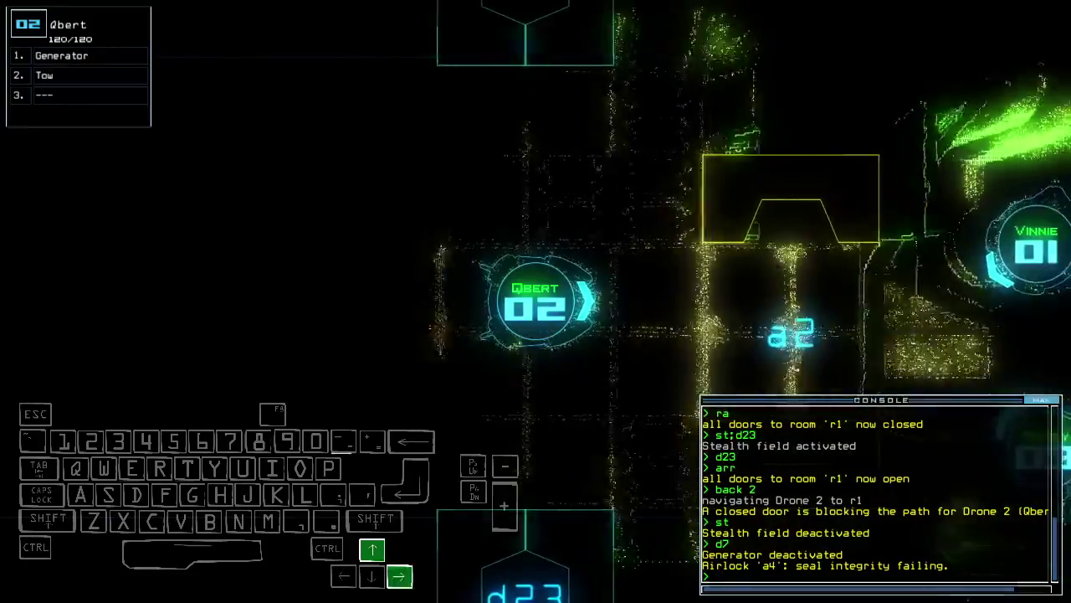
pyautogui.write('ra')
pyautogui.press('Return')
pyautogui.press('space')
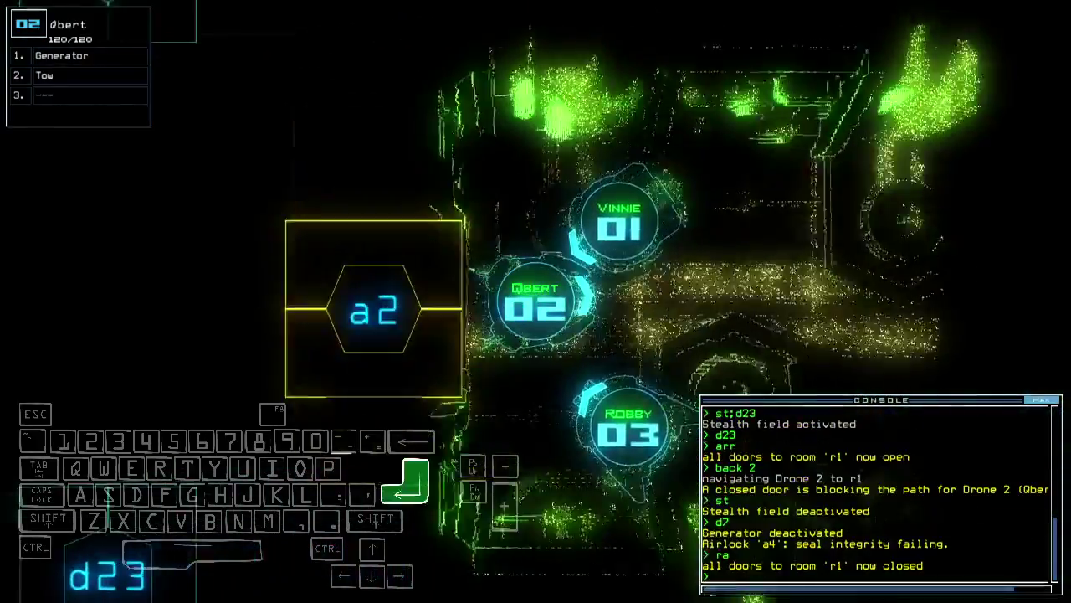
# Step: Depart and dismiss the 855-point score summary to view the daily leaderboard
pyautogui.press('Left')
pyautogui.press('Down')
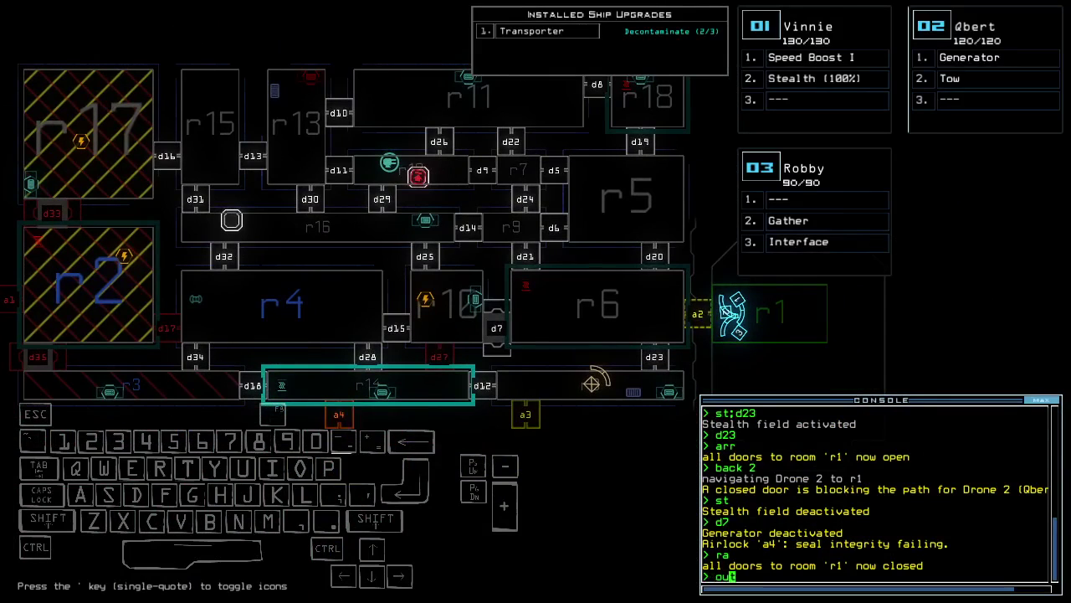
pyautogui.press('Left')
pyautogui.press('Up')
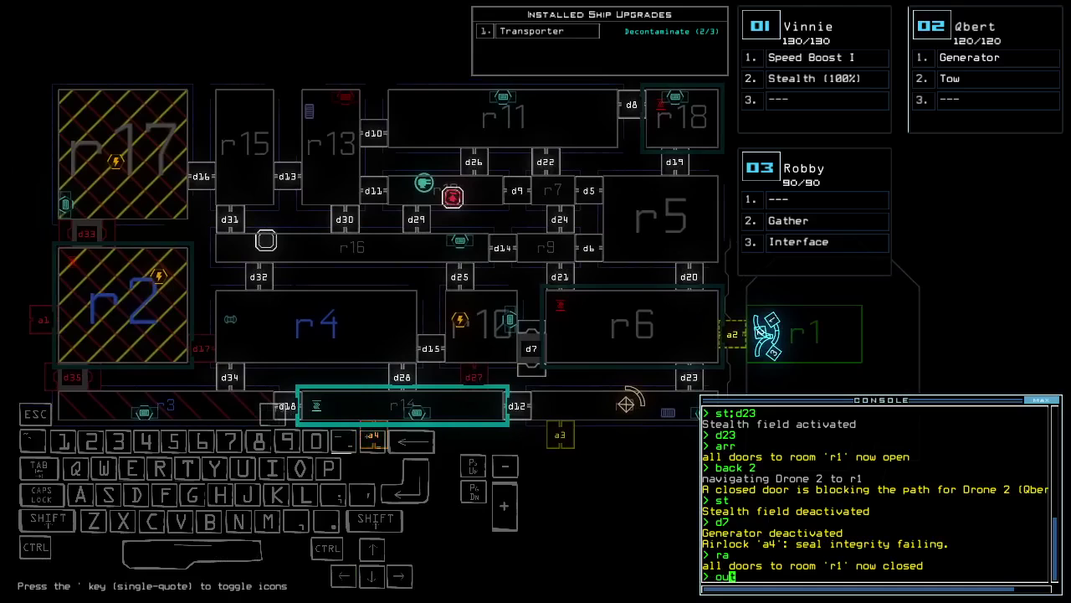
pyautogui.press('Down')
pyautogui.press('Up')
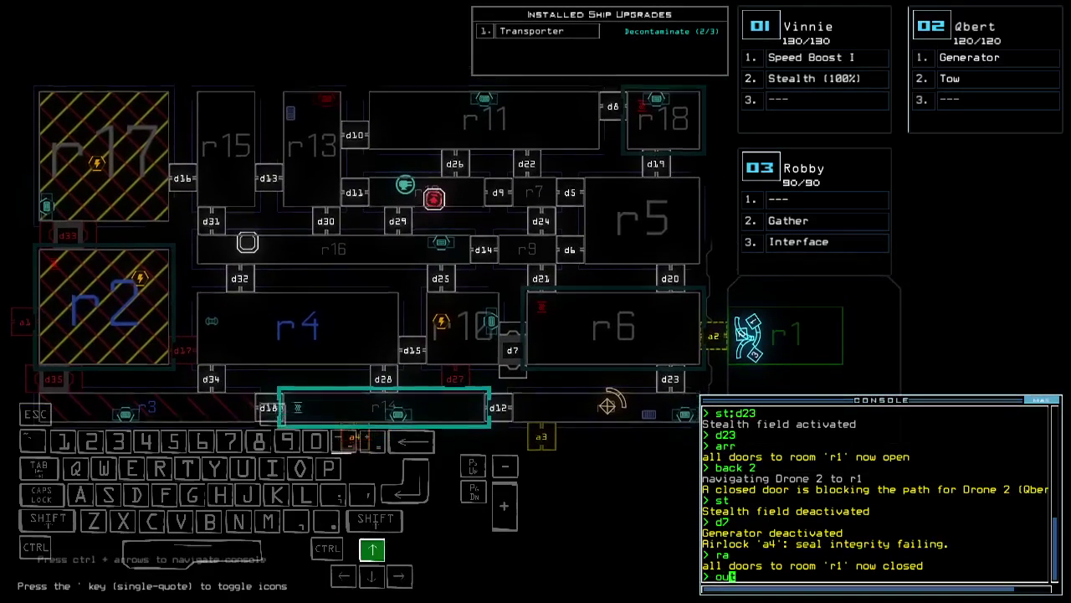
pyautogui.press('Left')
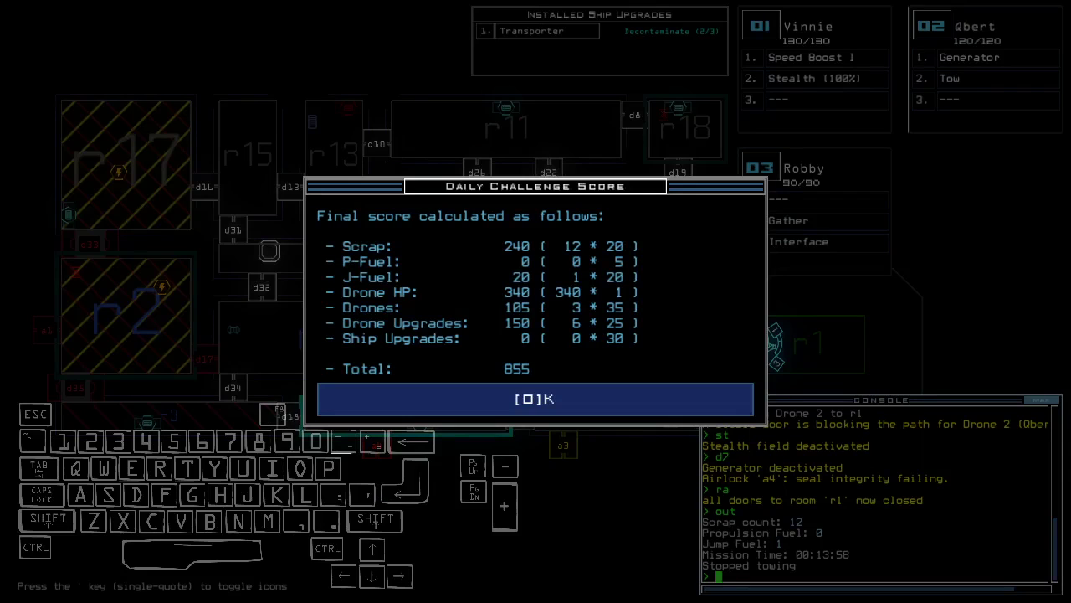
pyautogui.press('o')
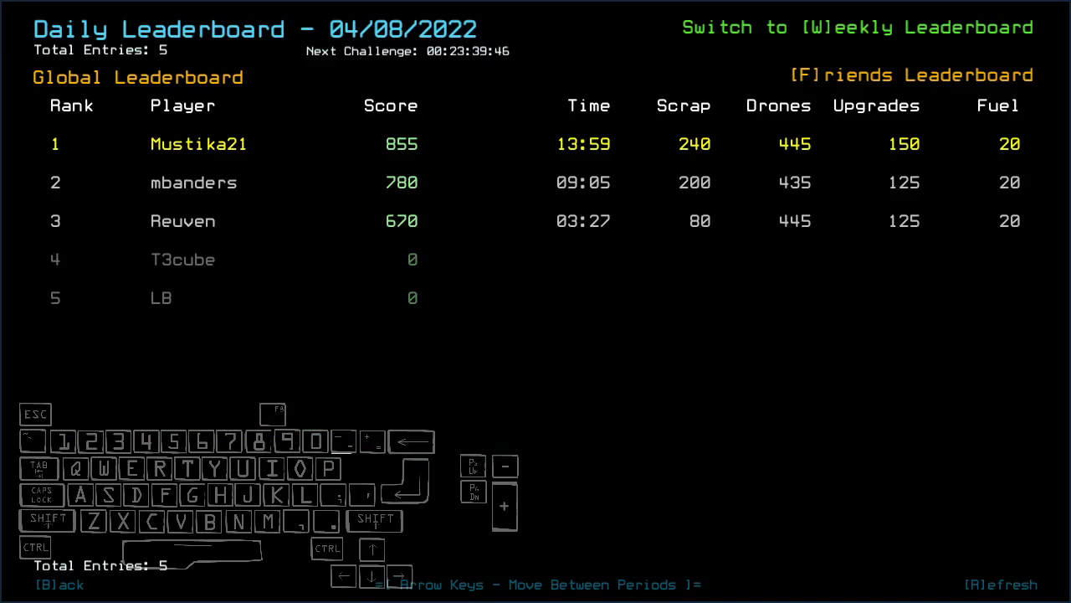